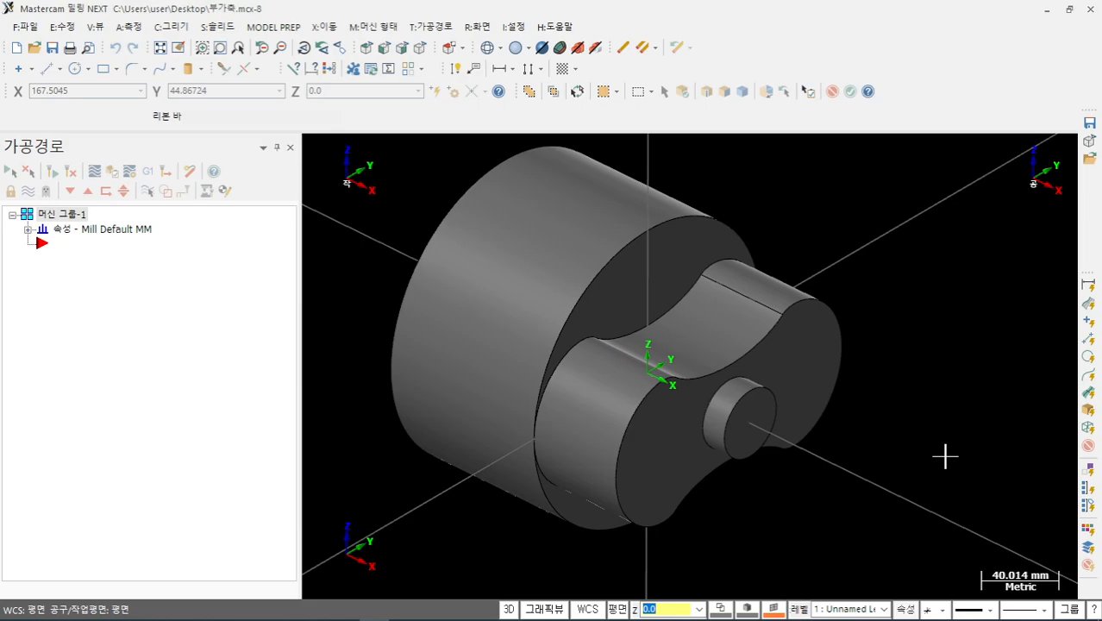
- Orbit the part to look at it from another side, then snap back to the isometric view
mouse_move(882, 477)
middle_down()
mouse_move(925, 474)
mouse_move(794, 351)
mouse_move(911, 328)
mouse_move(976, 364)
mouse_move(880, 445)
middle_up()
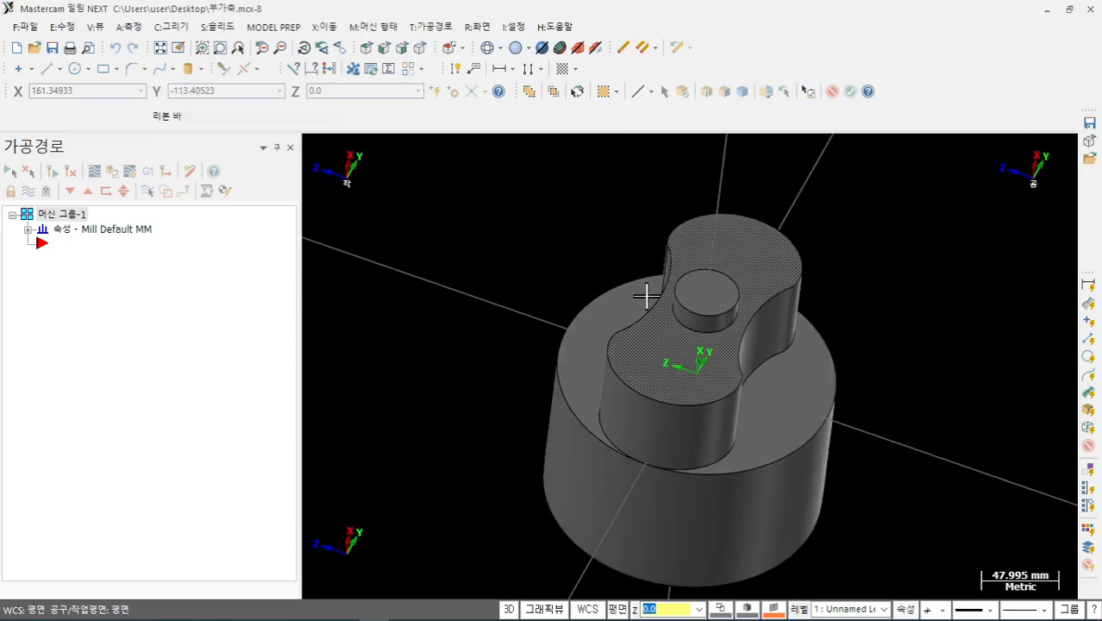
click(421, 50)
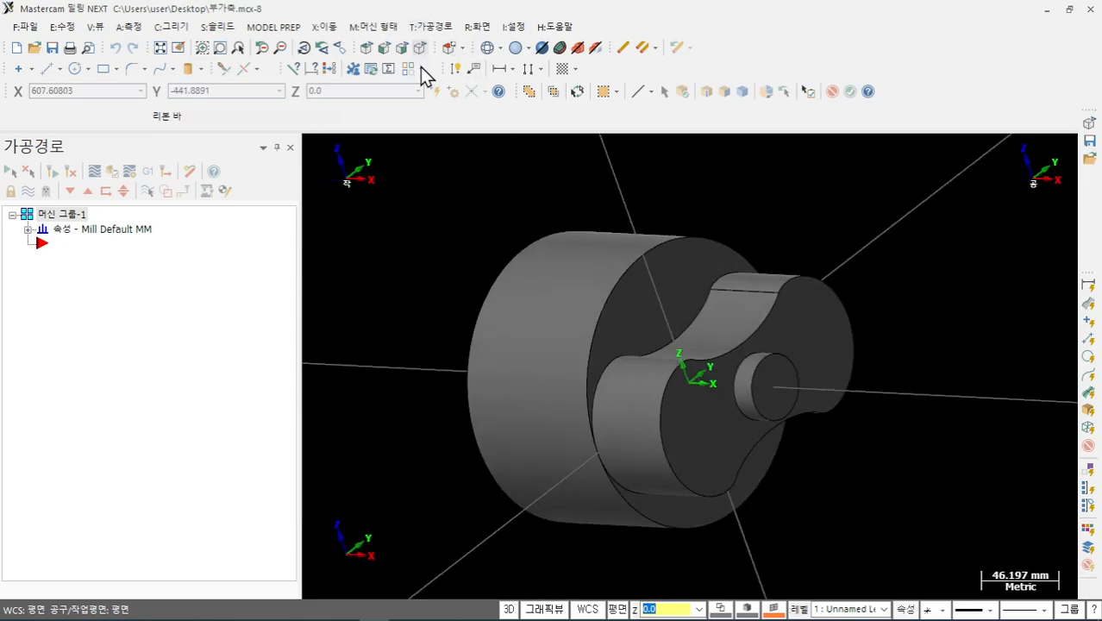
scroll(494, 430, down, 1)
scroll(512, 445, down, 1)
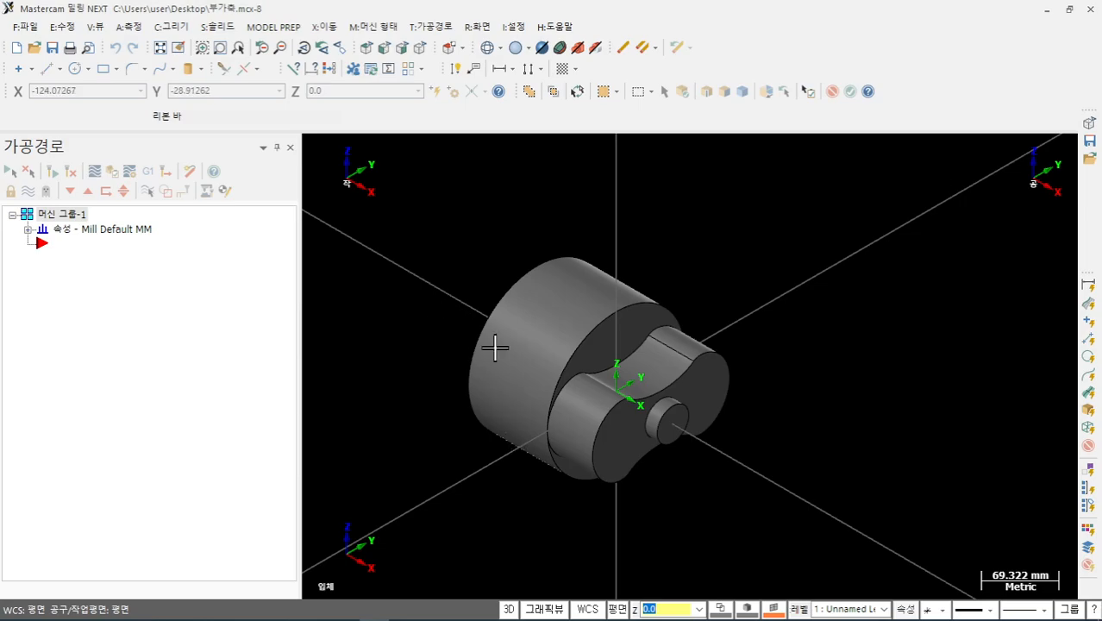
- Sketch red on-screen notes marking the rotary axis, rotation arrow and letter A, then erase them
mouse_move(374, 619)
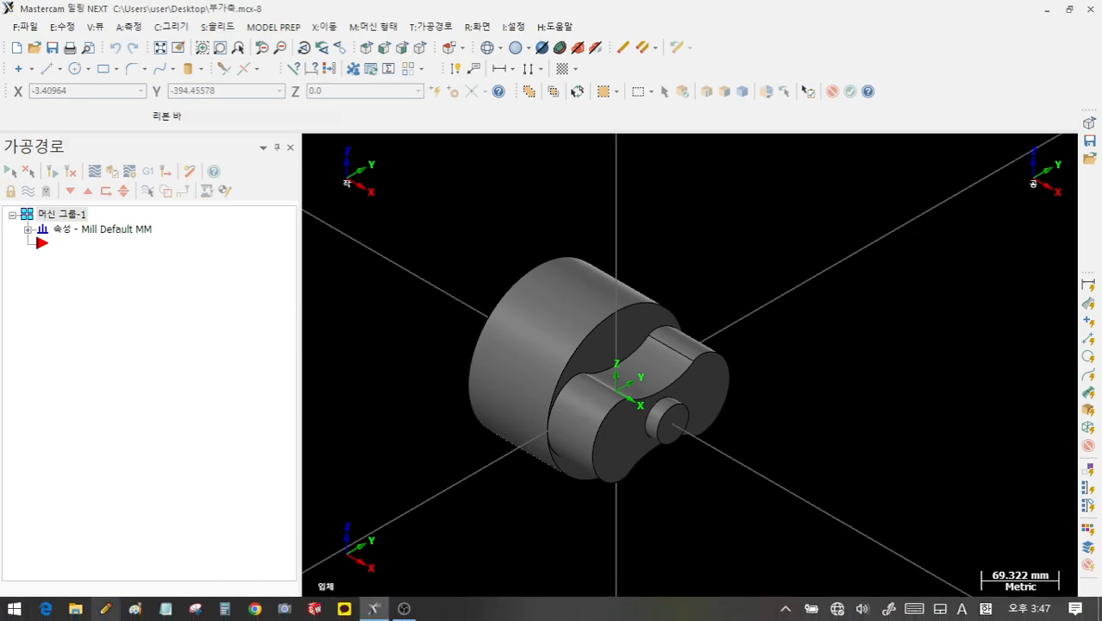
click(110, 611)
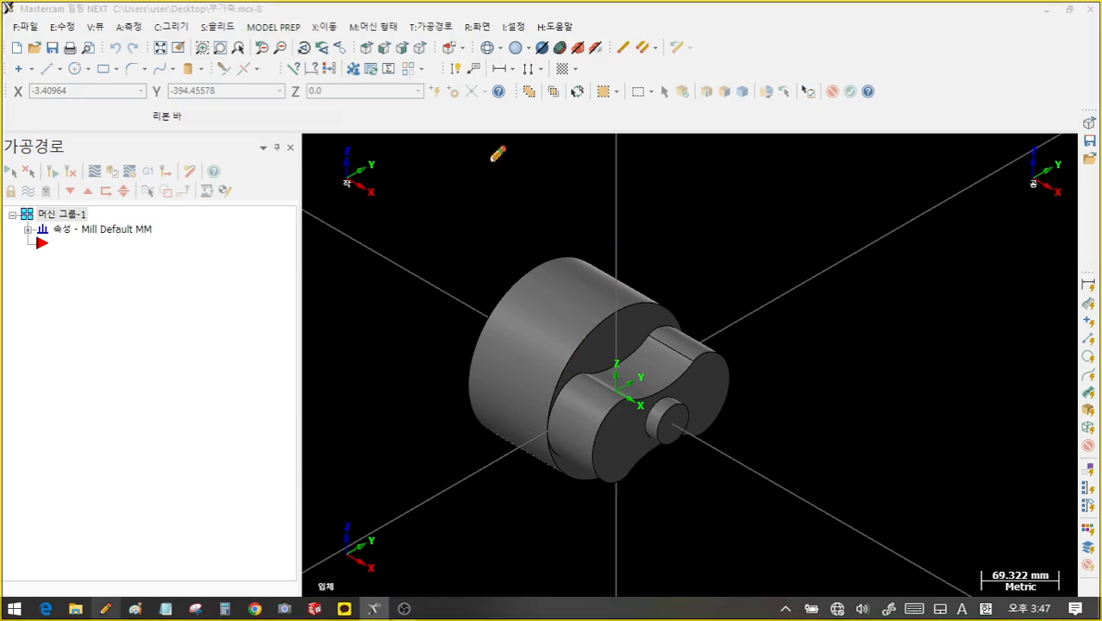
mouse_move(481, 157)
mouse_down()
mouse_move(638, 224)
mouse_move(614, 256)
mouse_move(508, 225)
mouse_up()
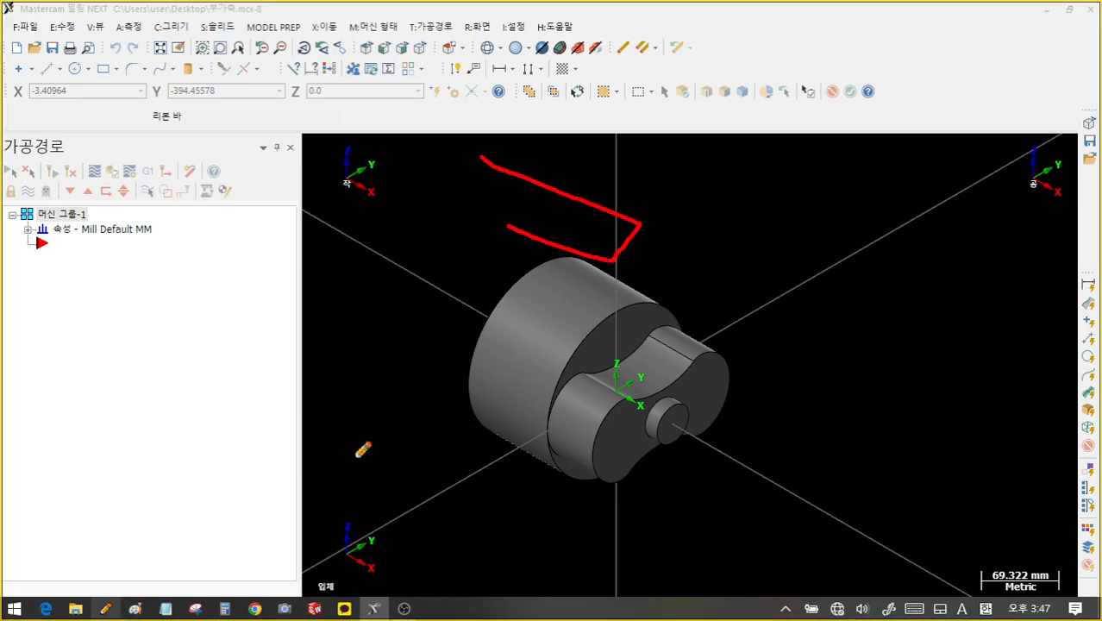
mouse_move(347, 453)
mouse_down()
mouse_move(498, 510)
mouse_move(522, 447)
mouse_move(400, 402)
mouse_up()
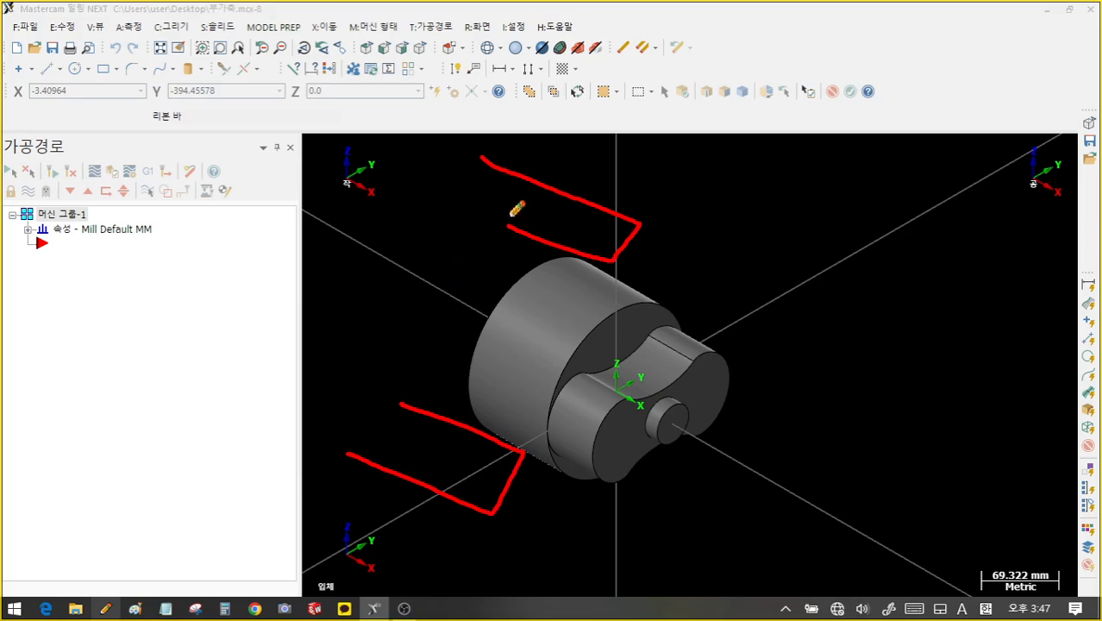
drag(510, 213, 402, 399)
drag(412, 278, 922, 581)
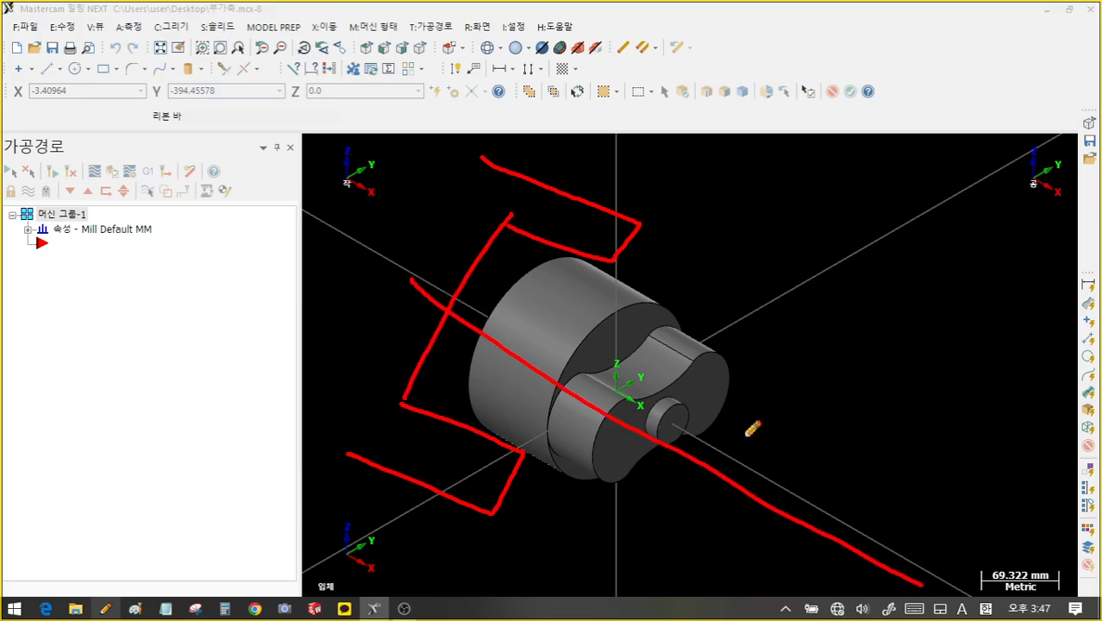
mouse_move(672, 533)
mouse_down()
mouse_move(799, 409)
mouse_move(807, 463)
mouse_move(832, 473)
mouse_up()
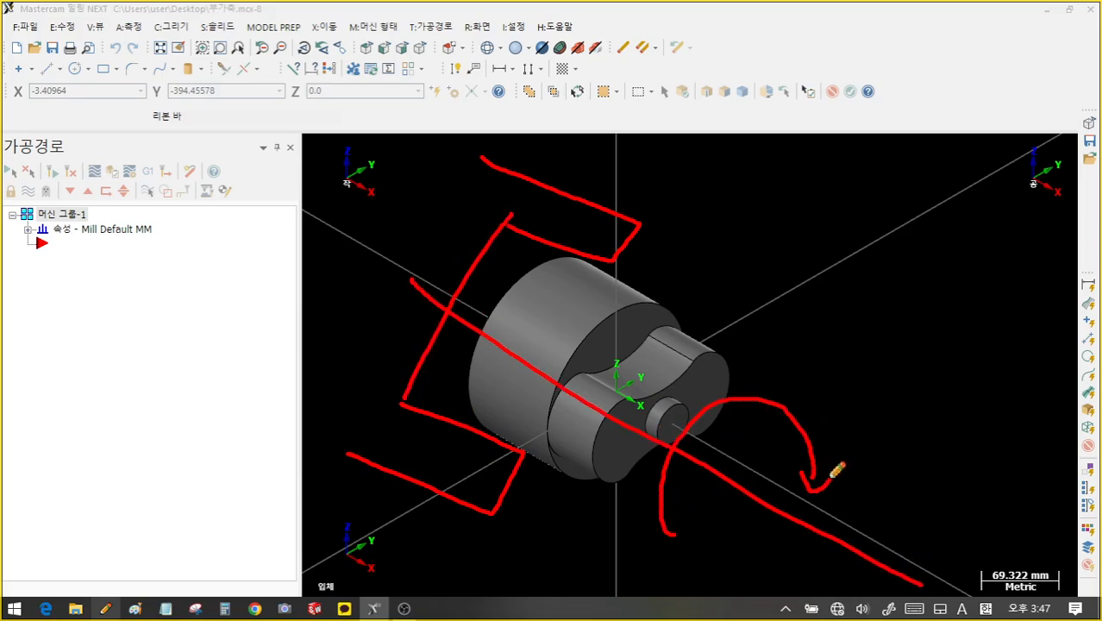
drag(894, 400, 867, 469)
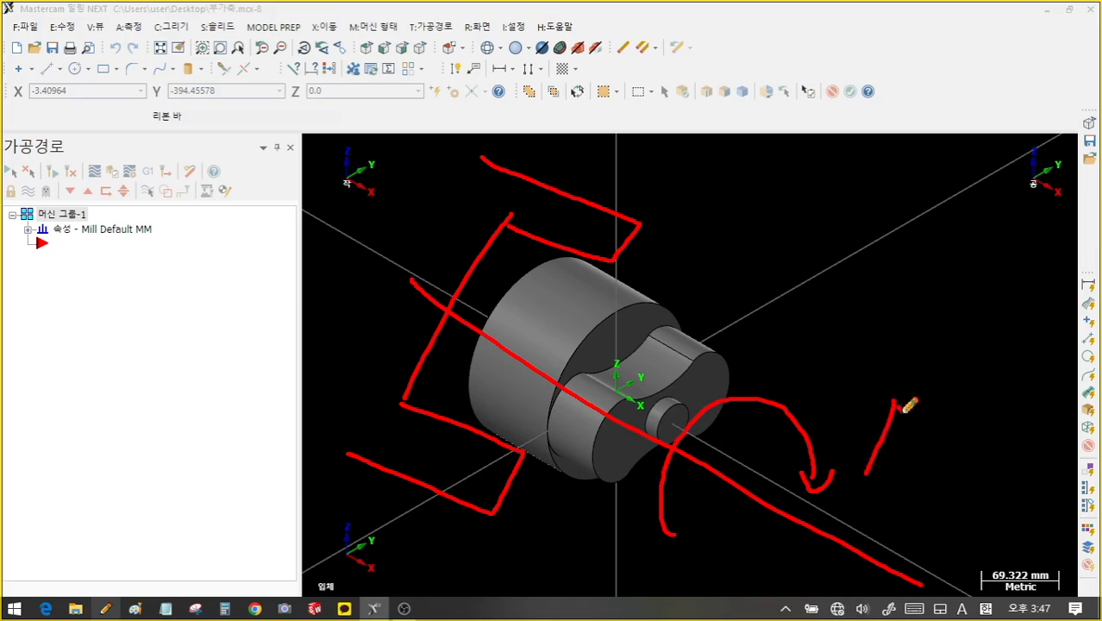
drag(904, 408, 912, 470)
drag(876, 450, 911, 436)
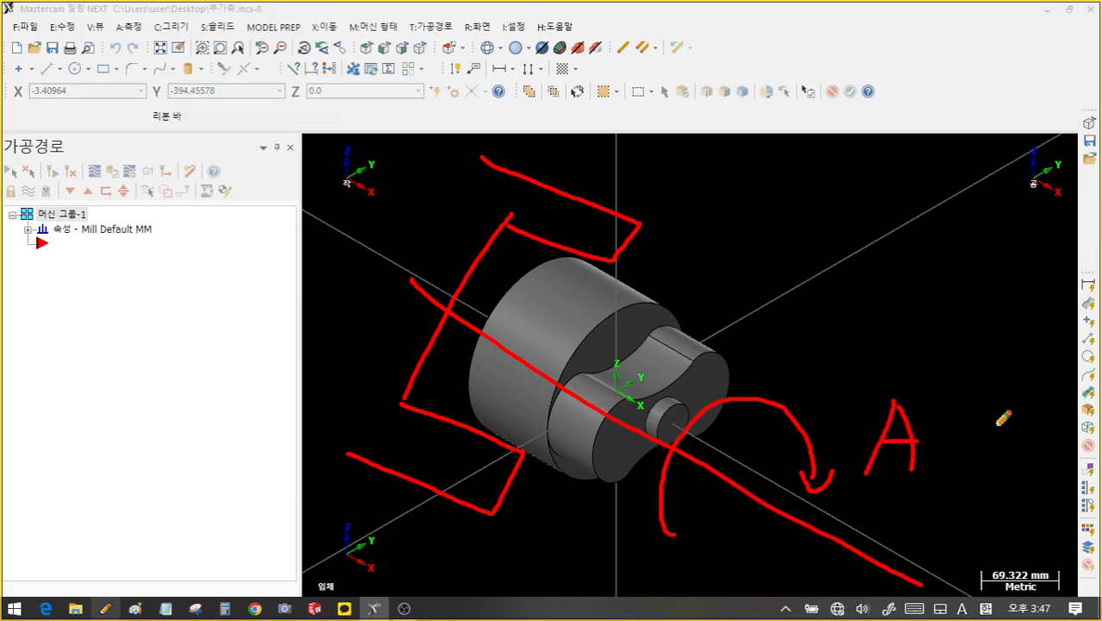
right_click(899, 286)
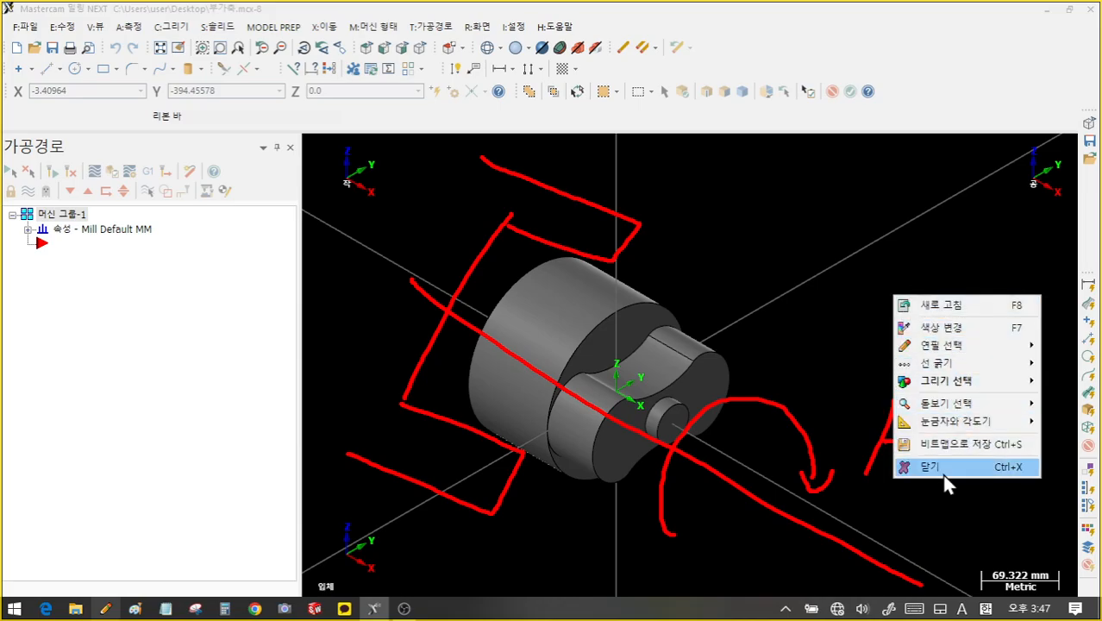
click(948, 466)
- Expand the Mill Default MM machine group properties and bring up the T:가공경로 toolpath menu
click(28, 229)
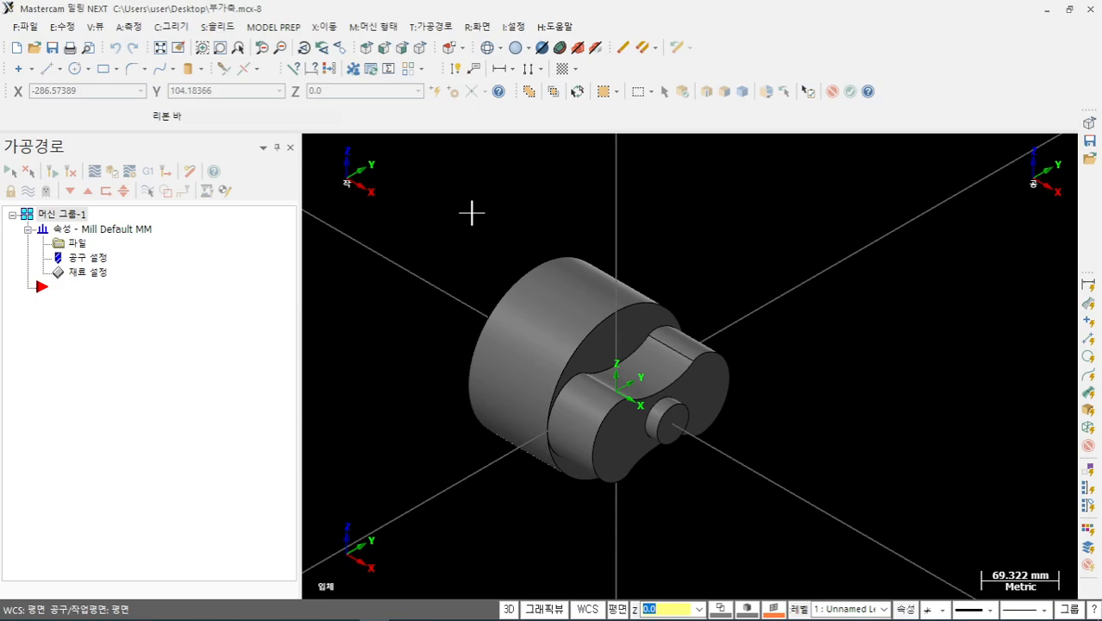
scroll(573, 406, up, 2)
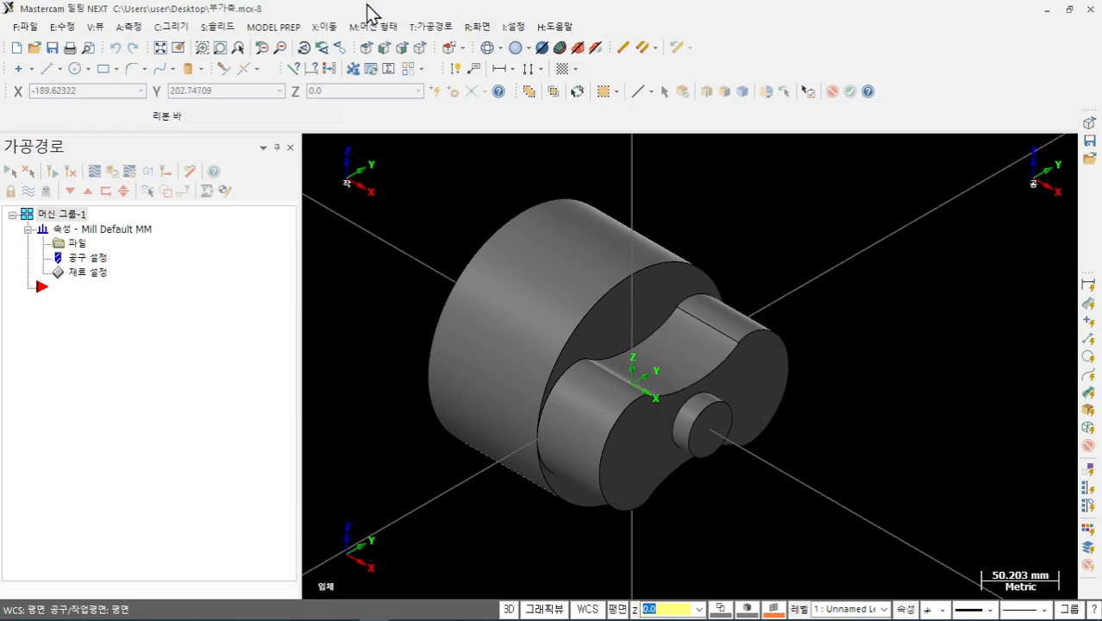
click(439, 25)
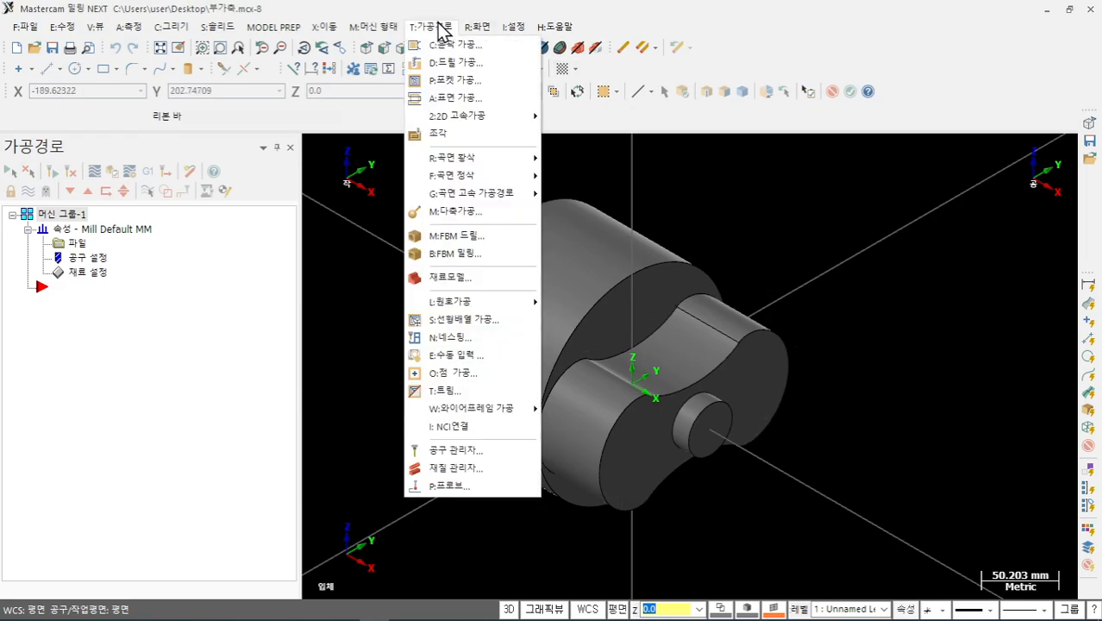
- Start a new 다축가공 multiaxis toolpath of the 로타리 rotary type
click(455, 211)
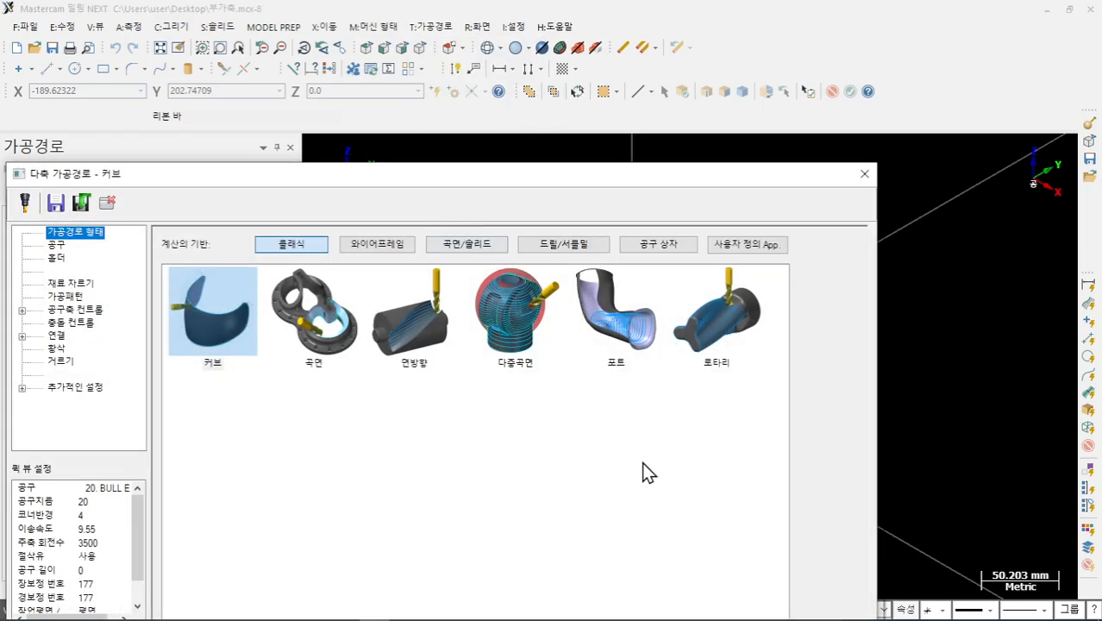
click(738, 322)
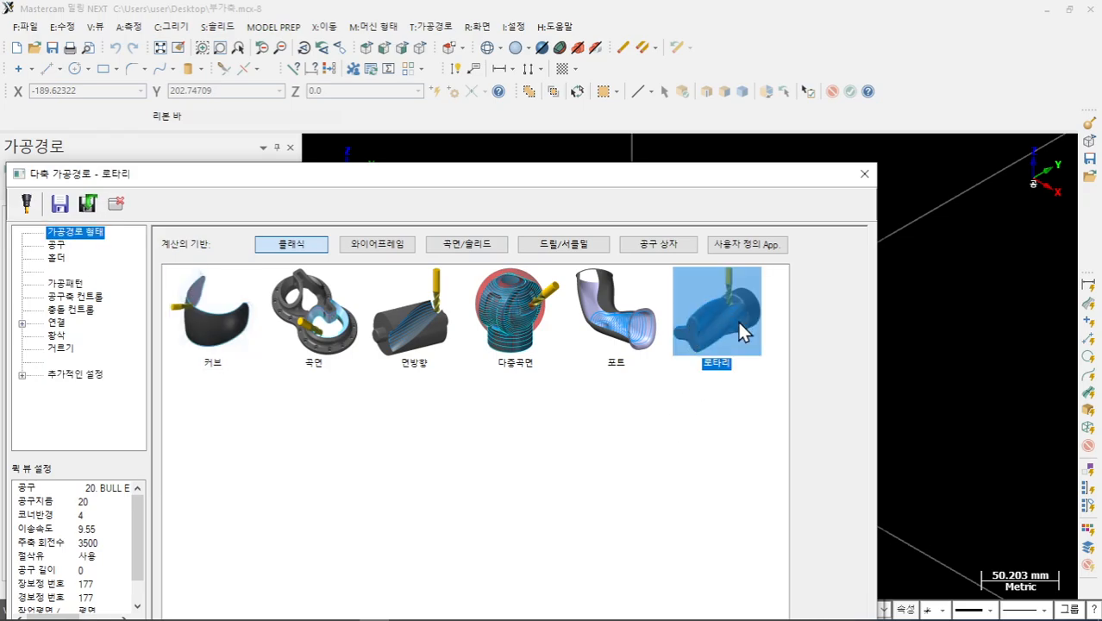
drag(374, 174, 392, 23)
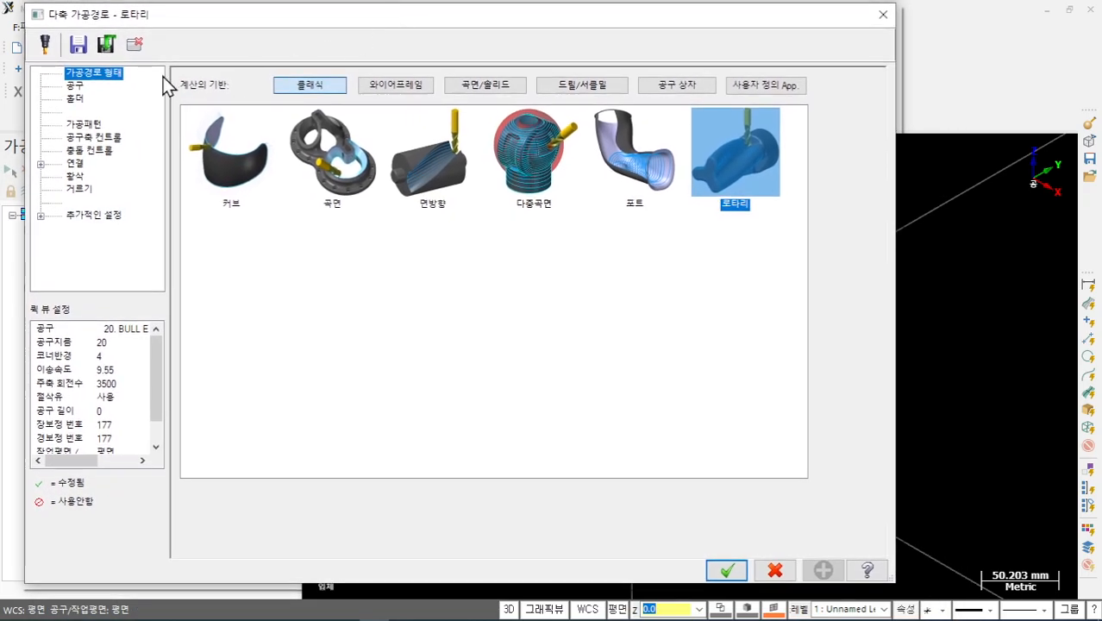
- Pick the 25. BALL ENDMILL (tool 510), then start selecting cut surfaces under 가공패턴
click(76, 88)
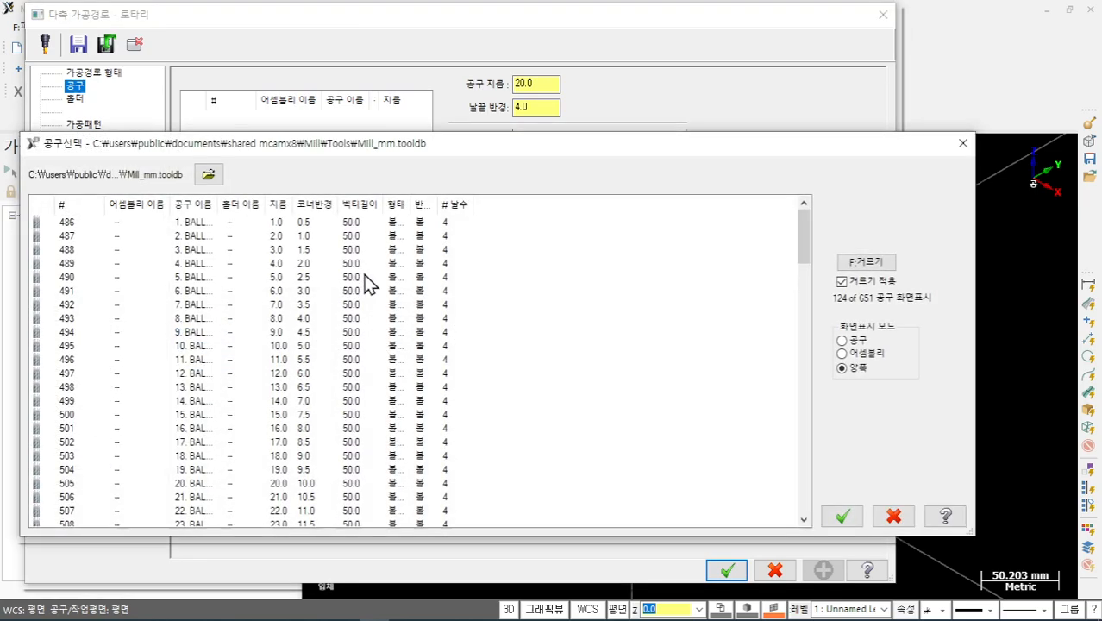
scroll(362, 293, down, 4)
double_click(188, 387)
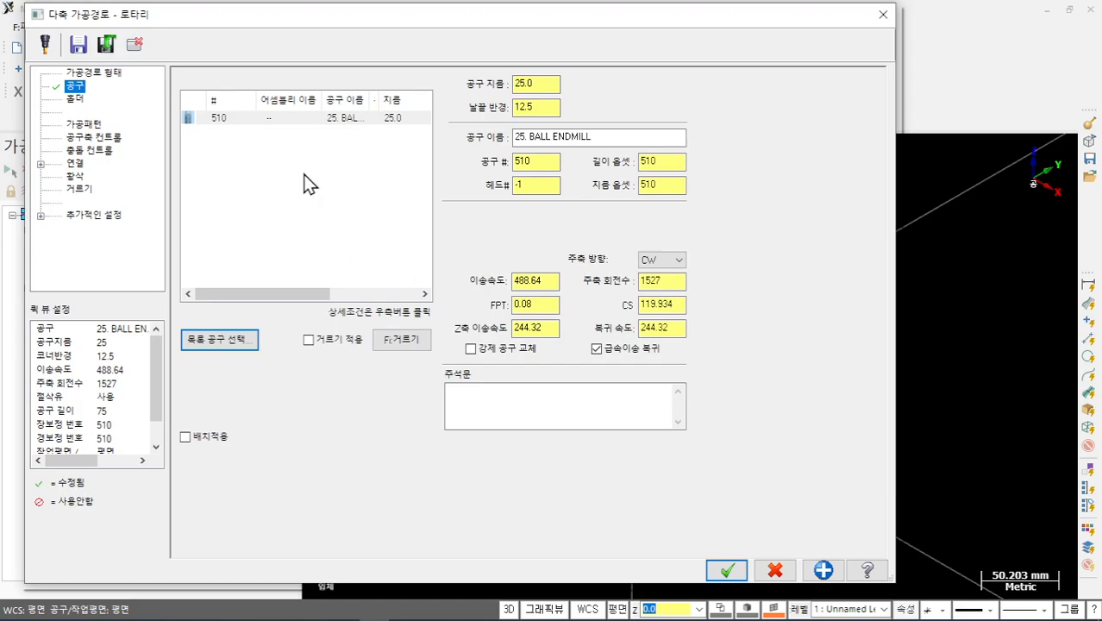
click(84, 124)
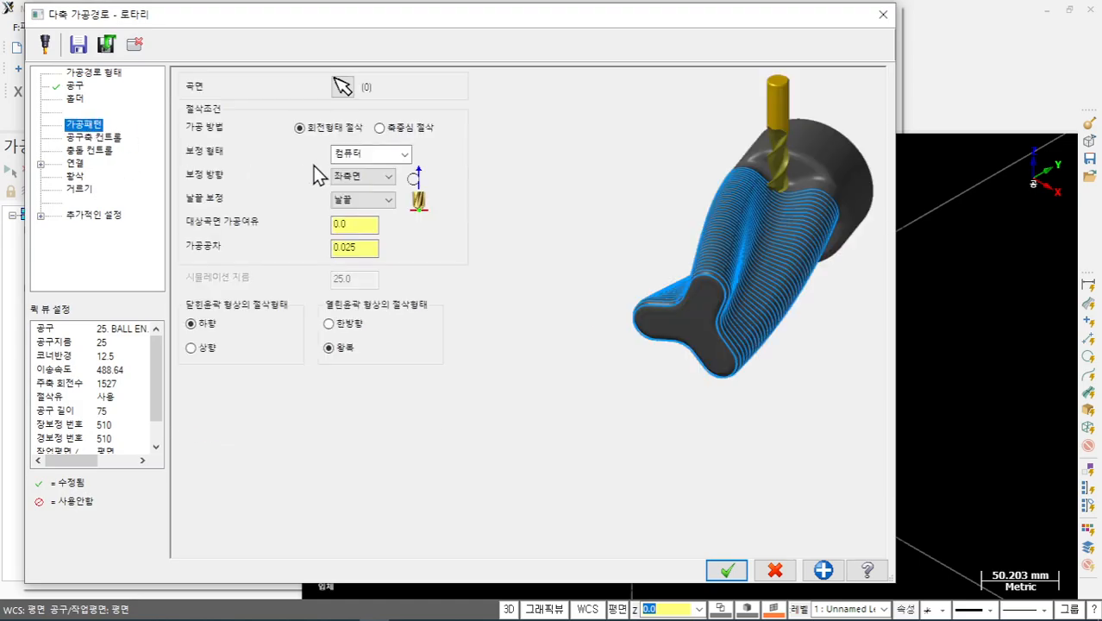
click(344, 86)
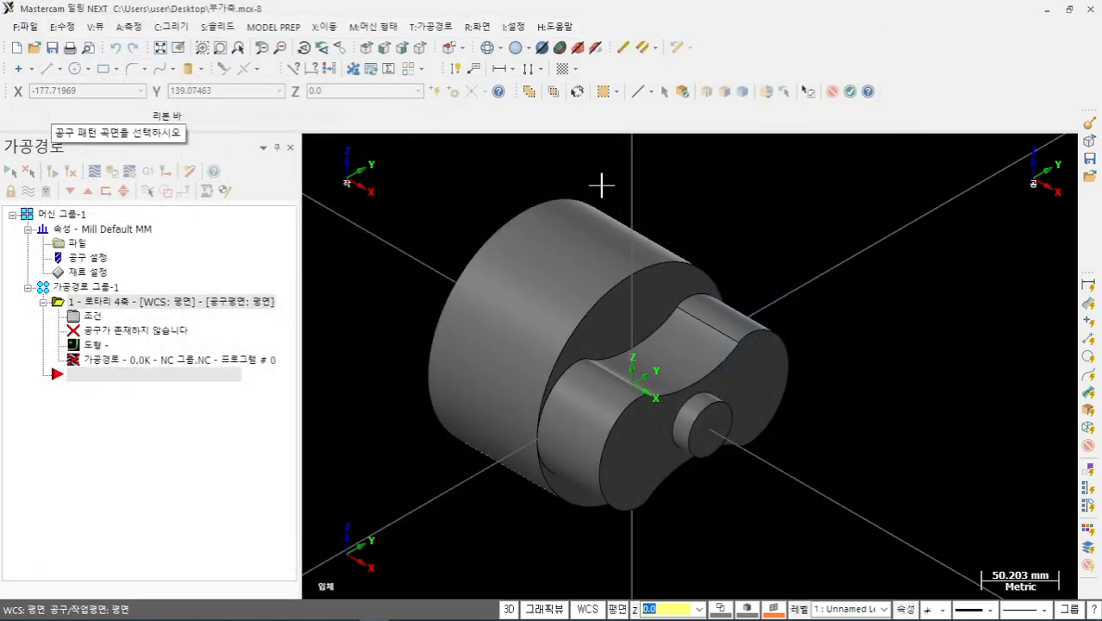
- Pick the concave groove face and the hub-side lobe face as the two cut surfaces
click(683, 91)
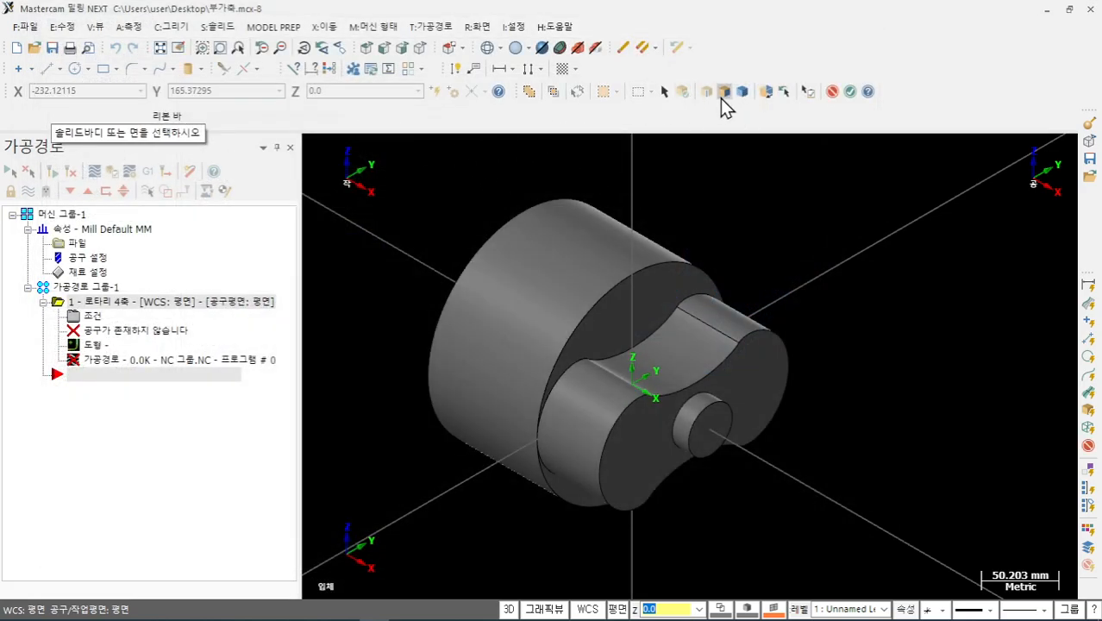
click(687, 355)
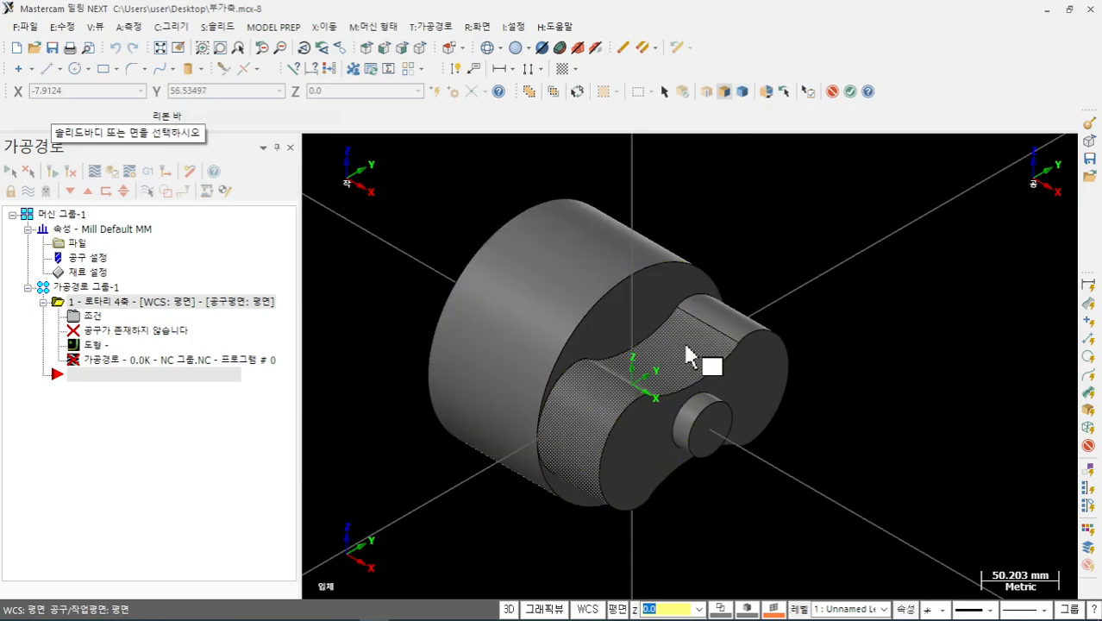
scroll(851, 418, down, 1)
middle_drag(851, 418, 658, 388)
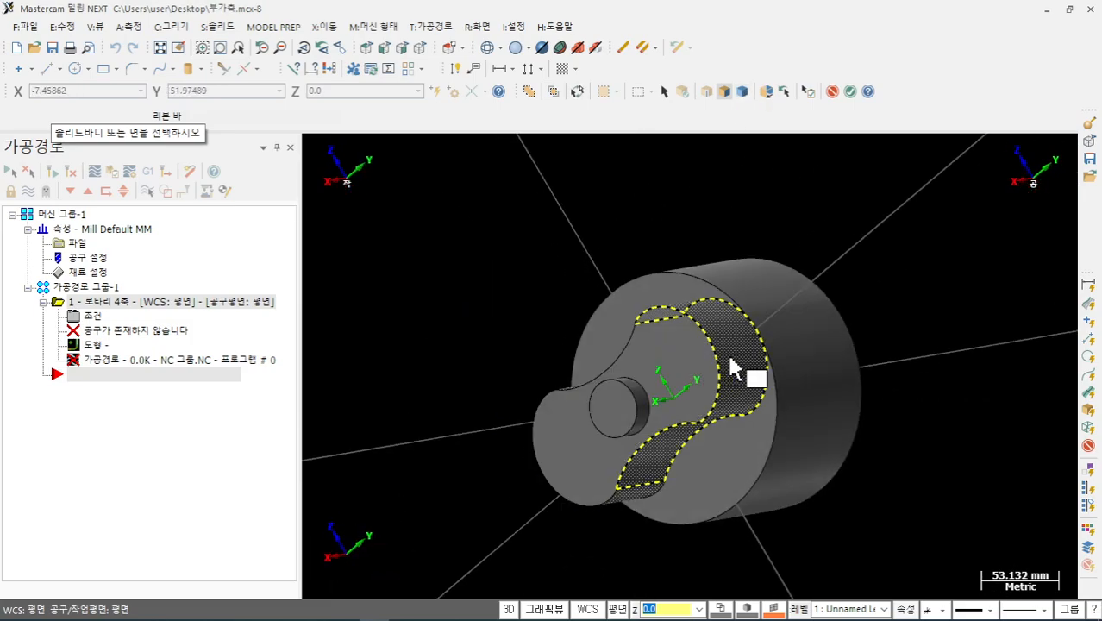
middle_drag(494, 250, 699, 194)
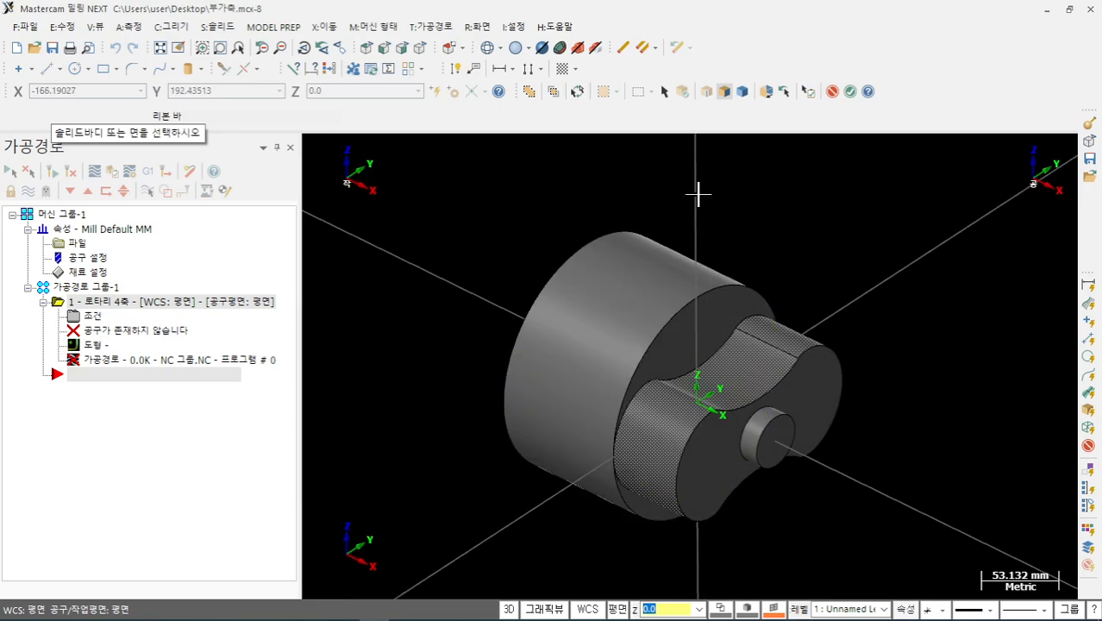
click(850, 91)
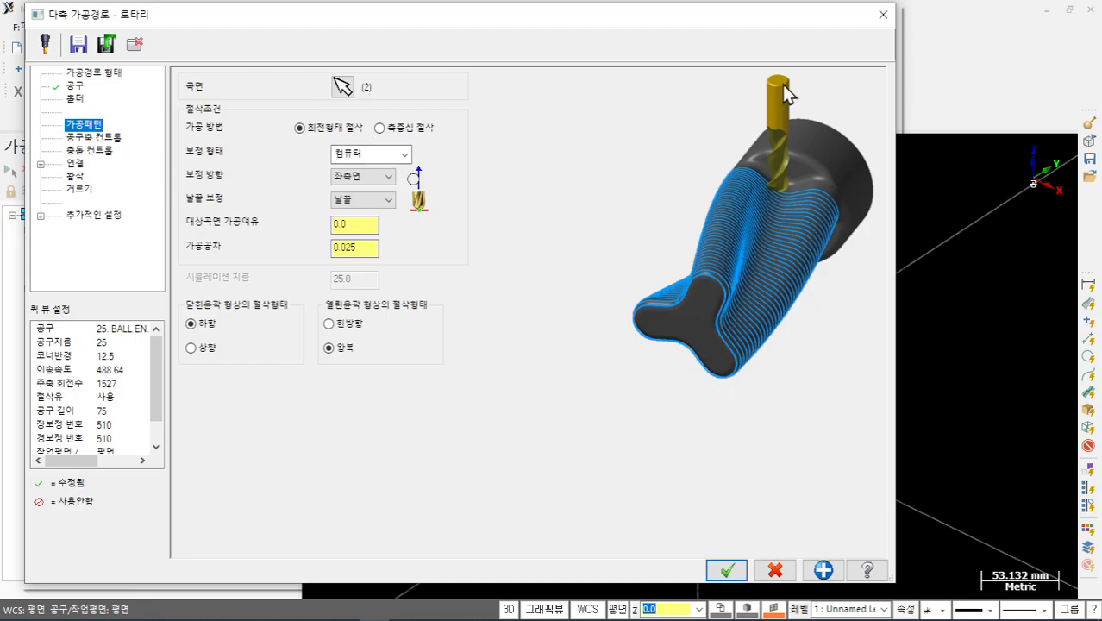
- Cancel the rotary toolpath dialog with the red X and zoom around the part
click(881, 13)
scroll(513, 286, down, 3)
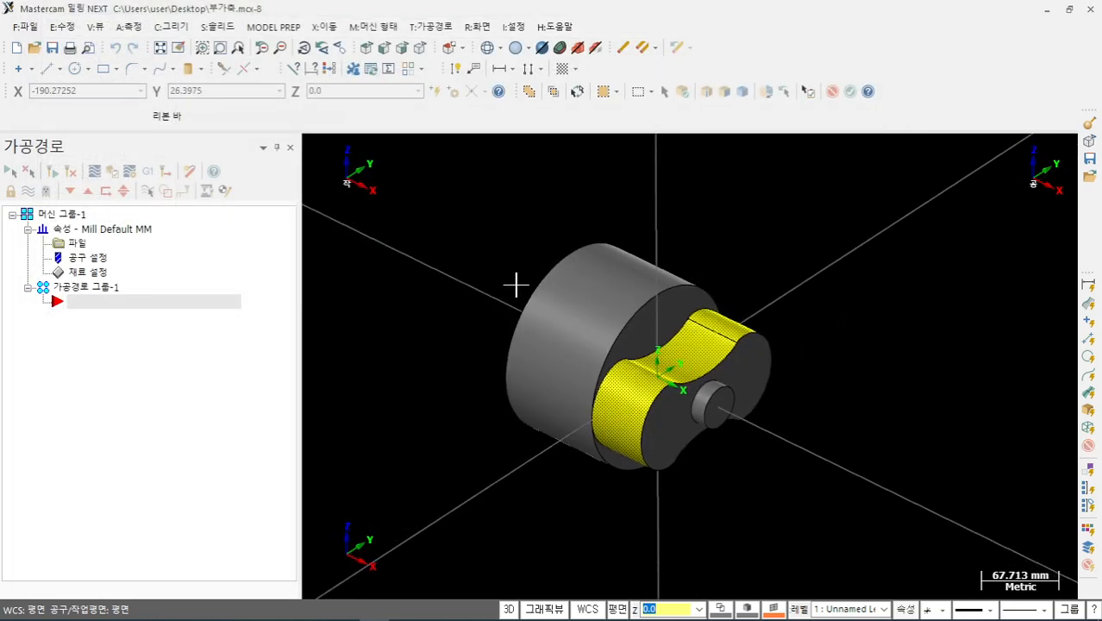
scroll(716, 279, down, 2)
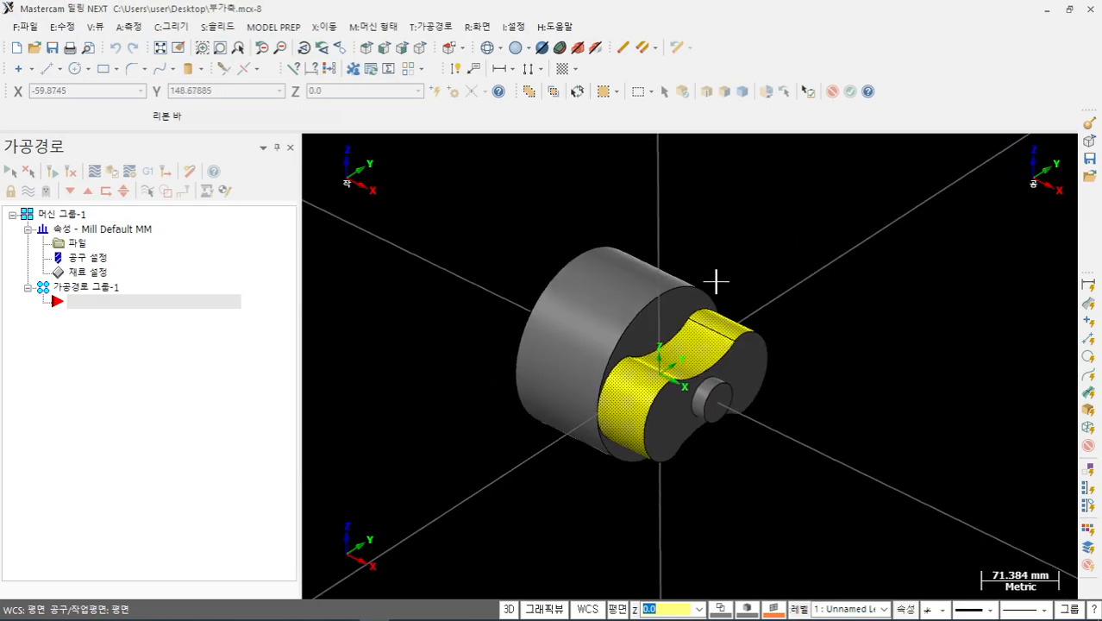
scroll(689, 328, up, 3)
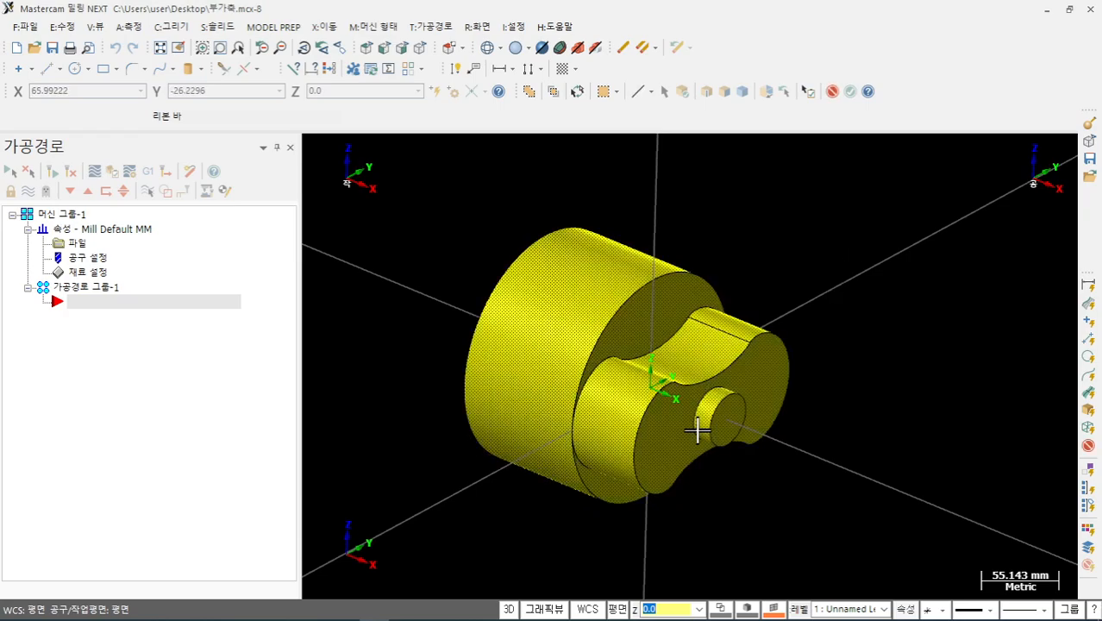
scroll(620, 407, up, 2)
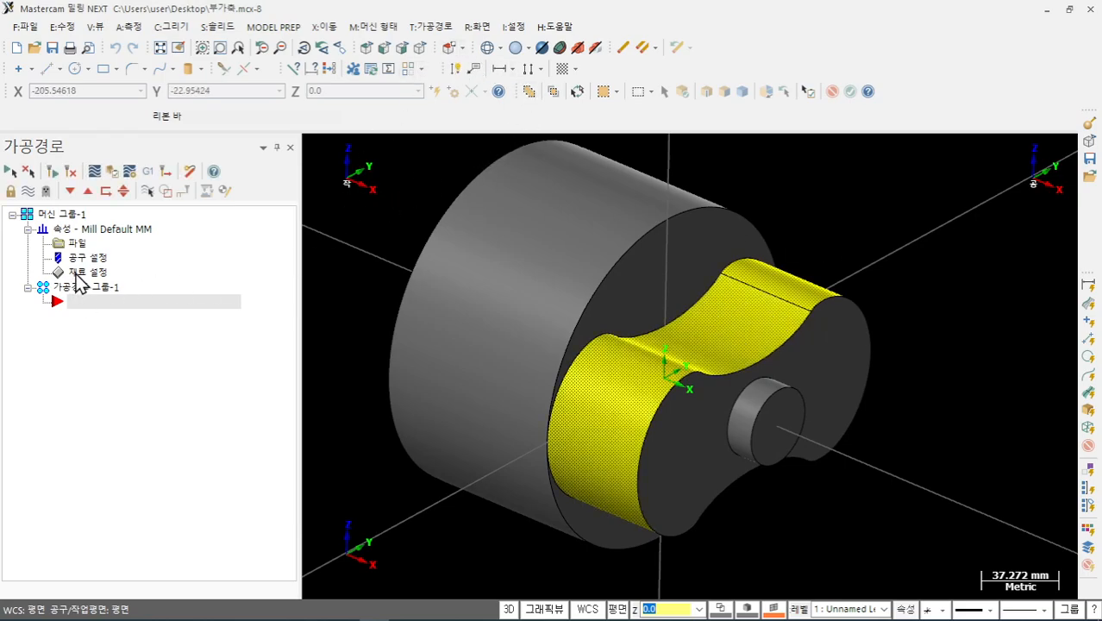
- Make the stock a cylinder along X sized by All Entities to 173.72 by 172.0
click(76, 274)
click(99, 209)
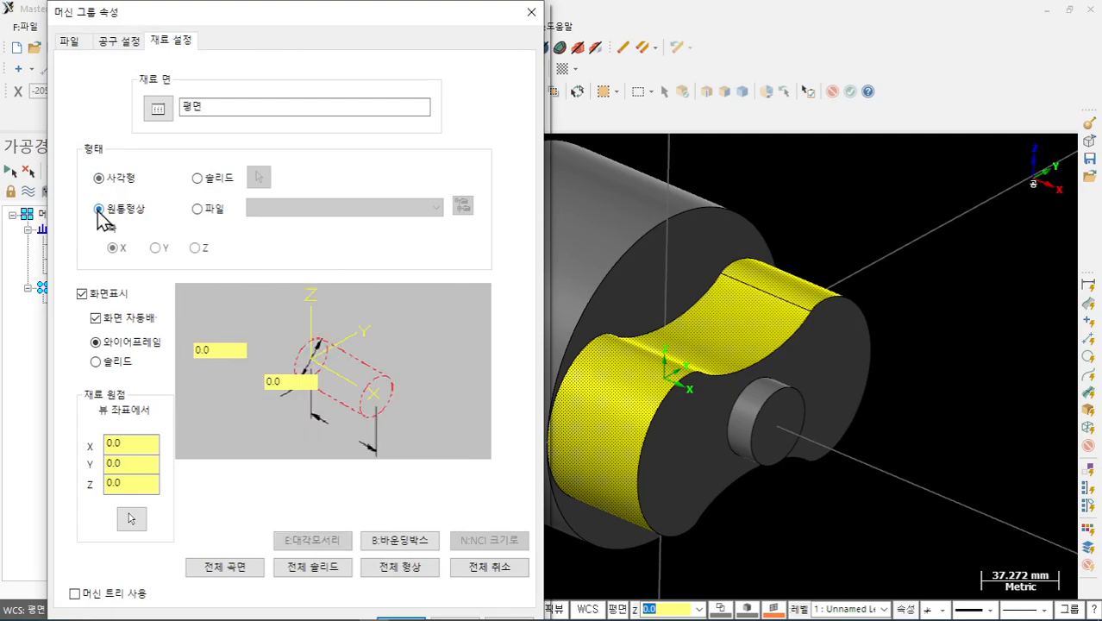
click(400, 569)
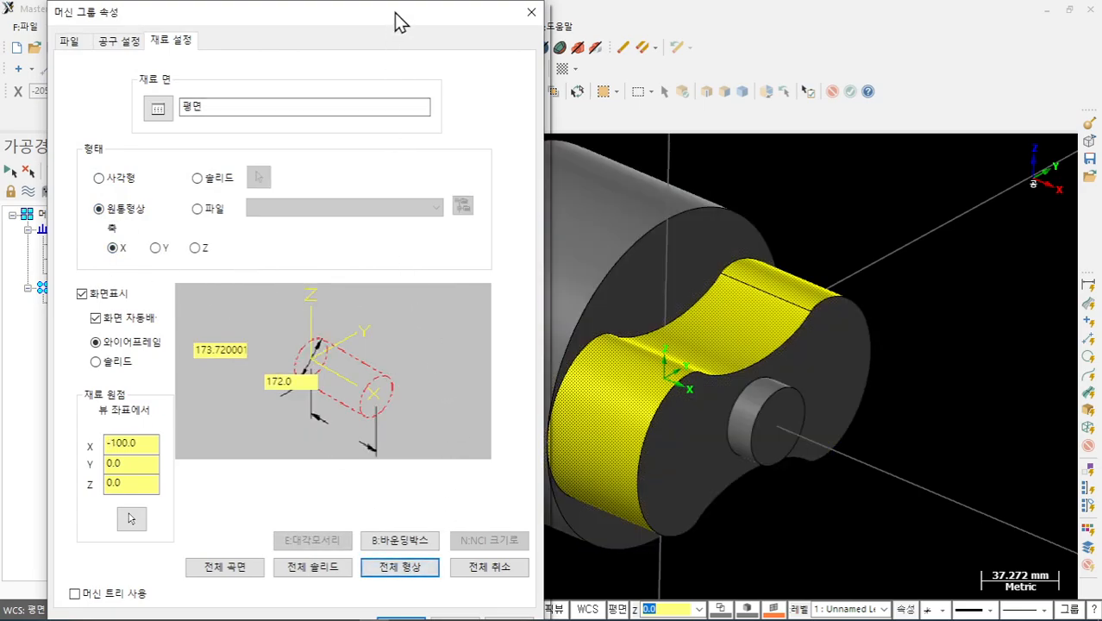
drag(395, 12, 396, 4)
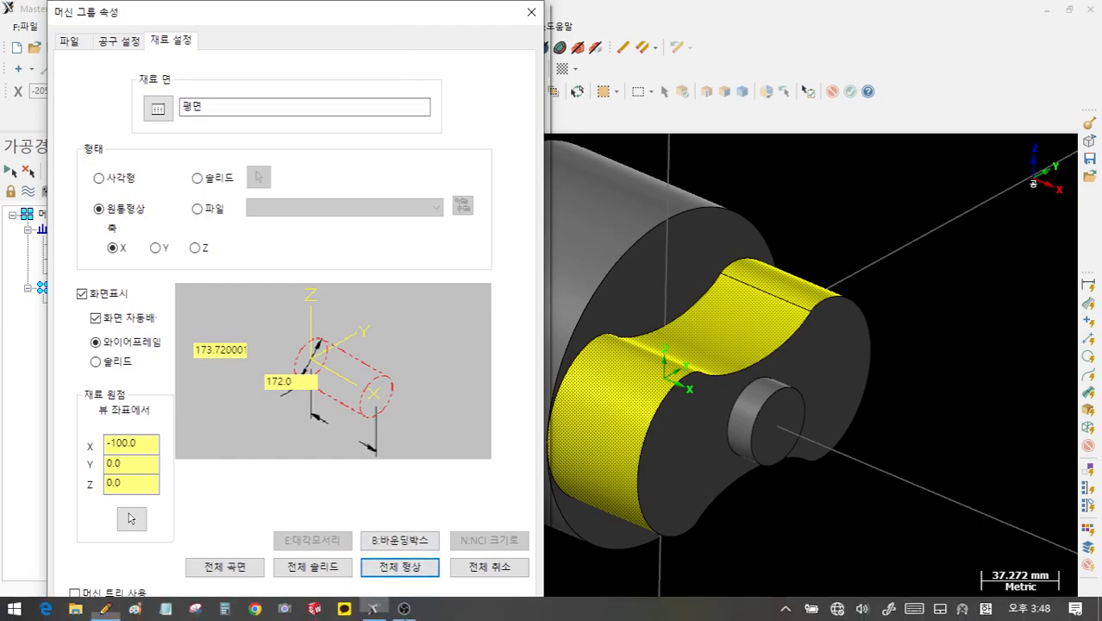
- Accept the stock and preview it translucent shaded, then return it to a dashed outline
click(413, 618)
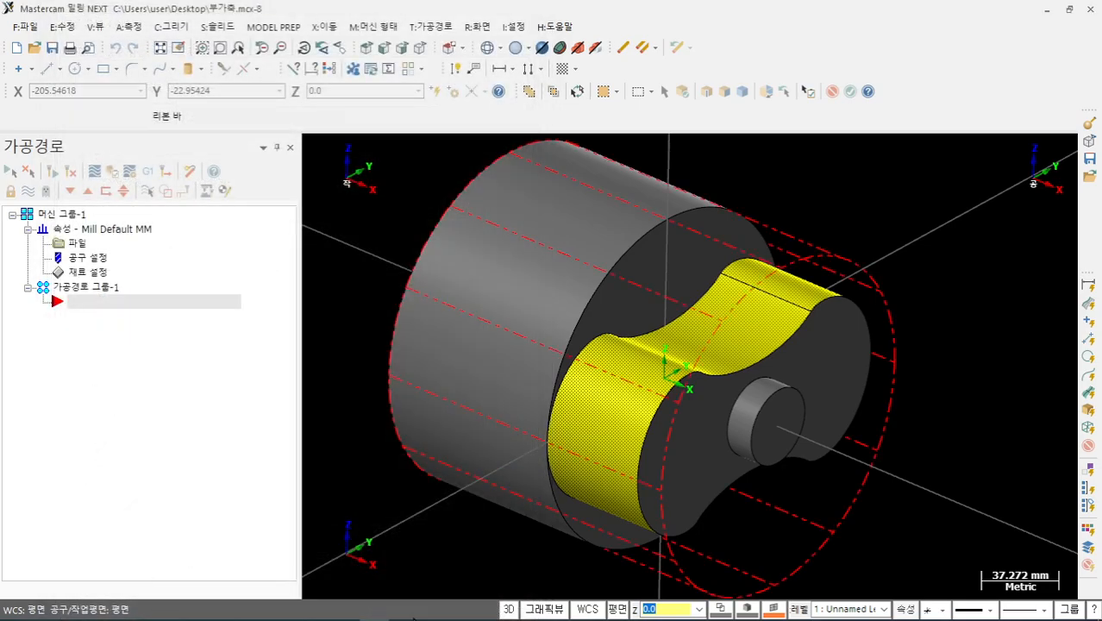
scroll(633, 302, down, 2)
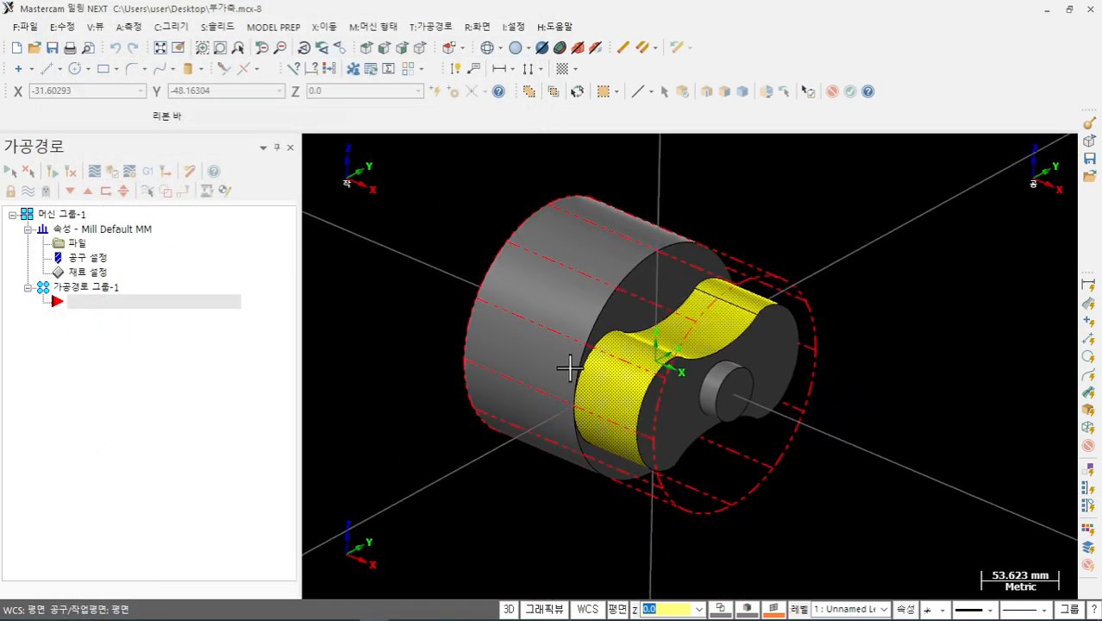
click(579, 49)
scroll(894, 360, up, 2)
middle_drag(893, 360, 873, 350)
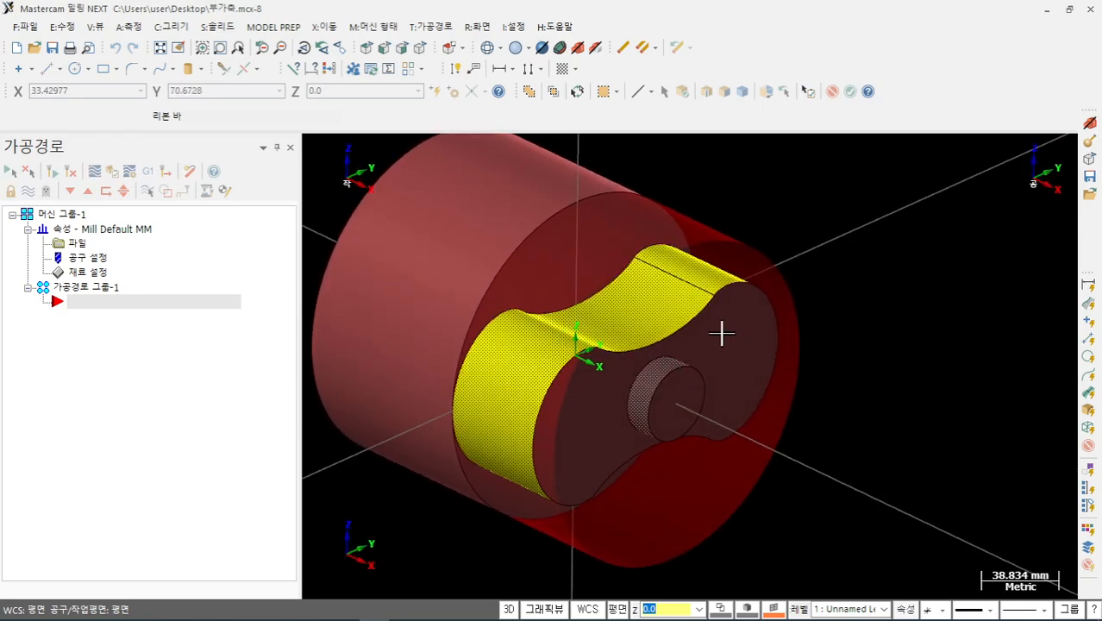
click(594, 49)
scroll(848, 377, down, 3)
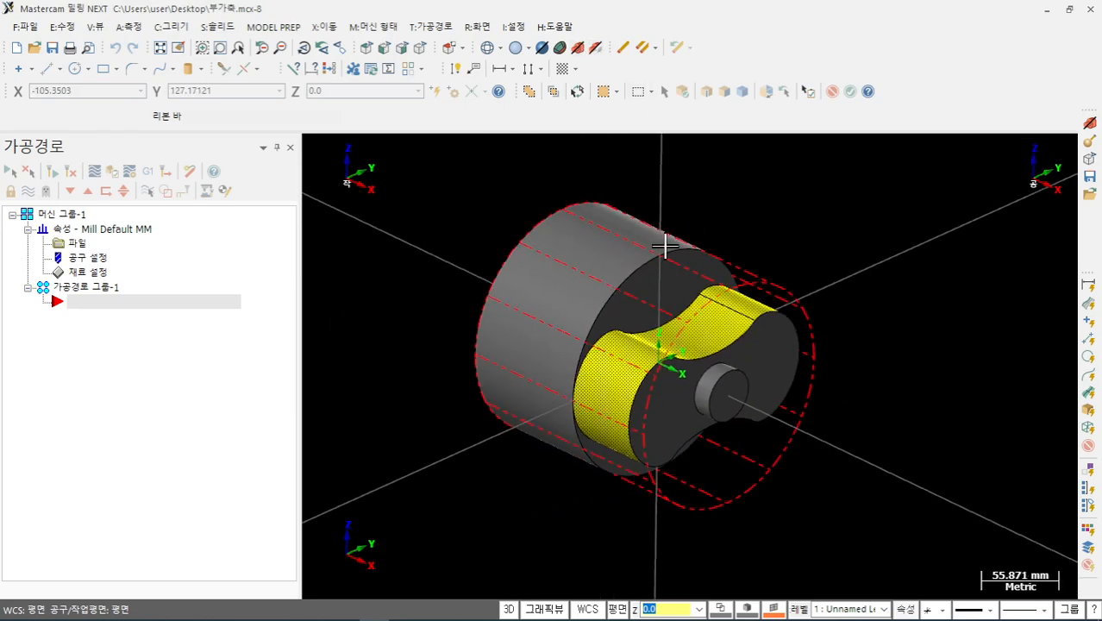
- Check the part in Top then Isometric view and bring up the Surface Finish toolpath submenu
click(367, 49)
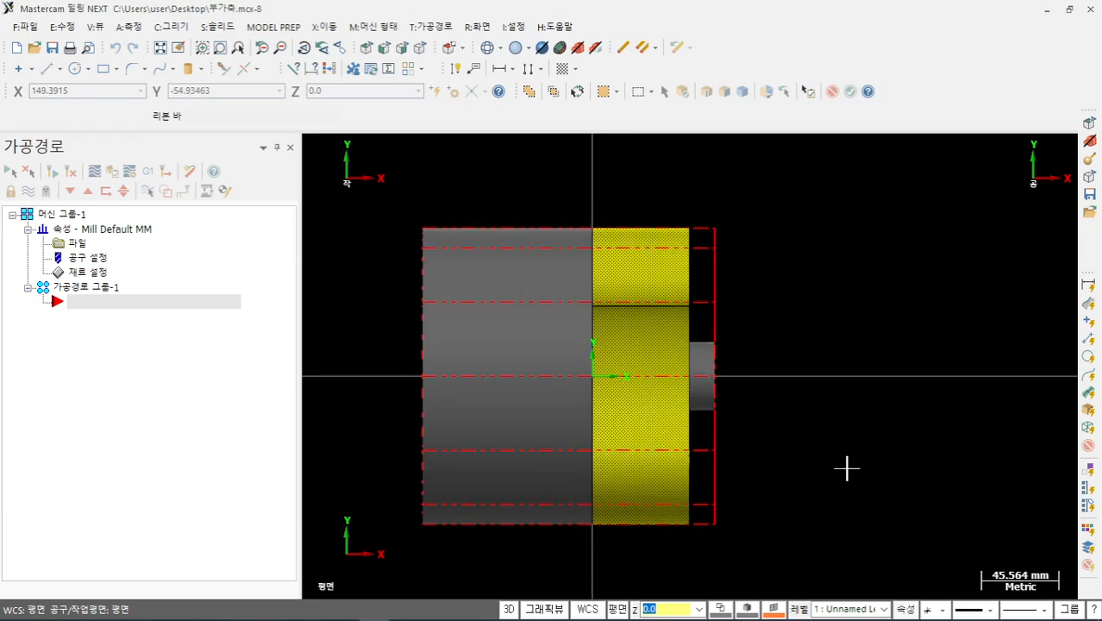
click(419, 48)
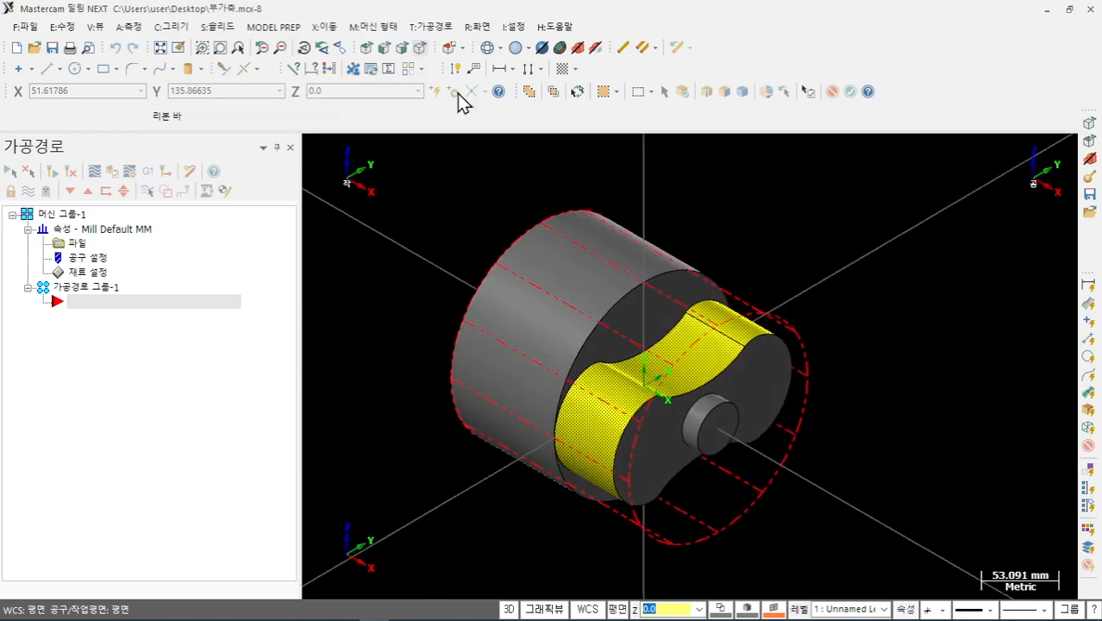
click(430, 27)
mouse_move(454, 177)
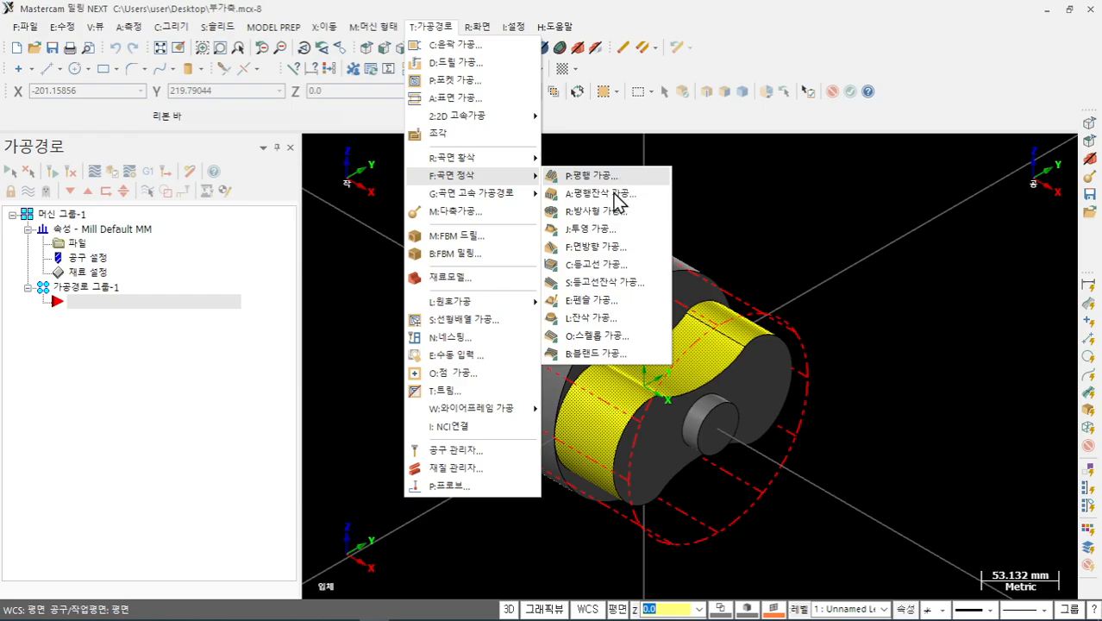
- Choose Parallel surface finish with the two yellow cam-lobe faces as drive surfaces
click(609, 176)
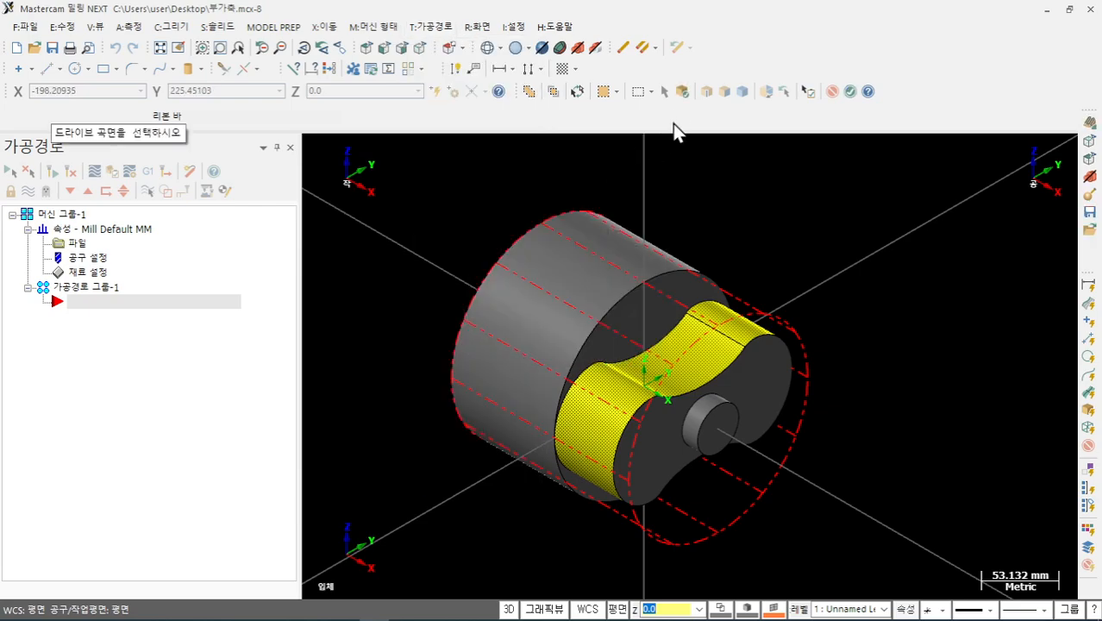
click(681, 92)
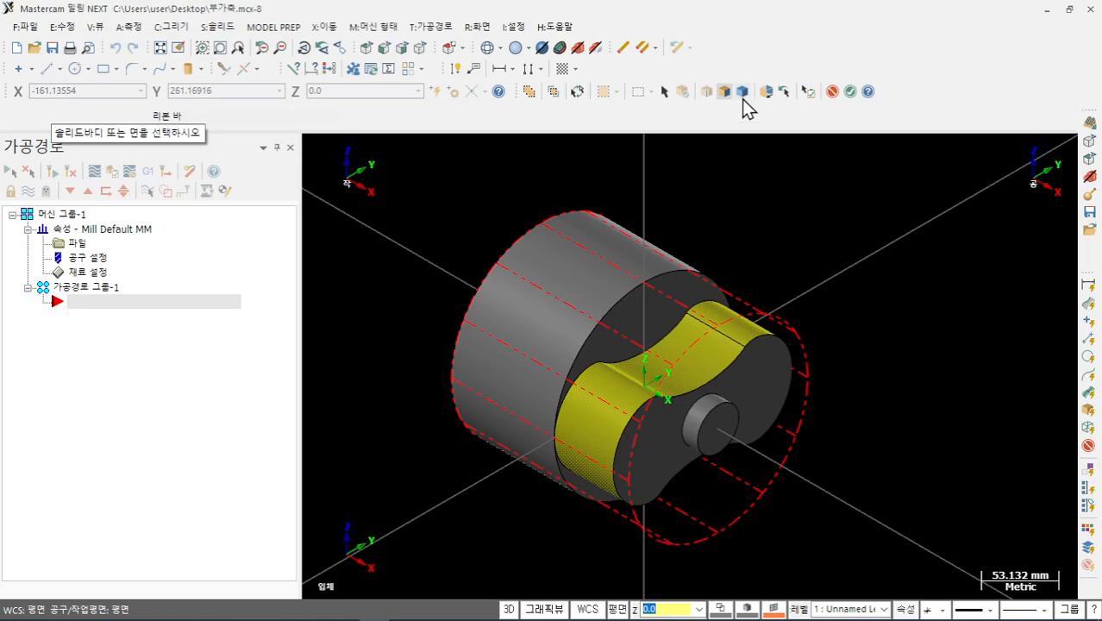
click(850, 95)
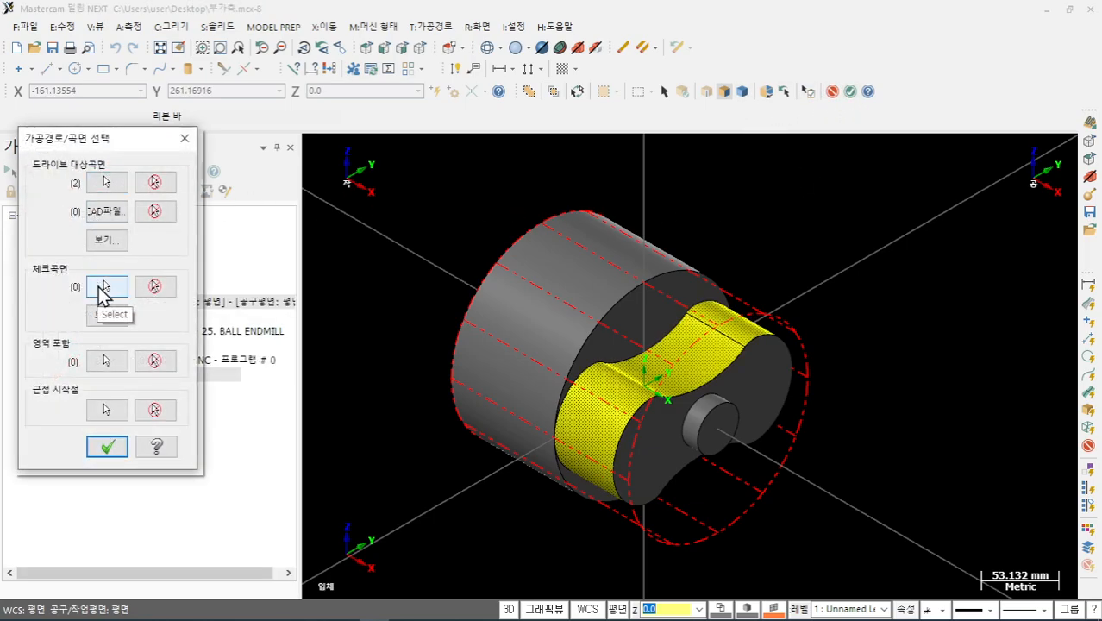
click(106, 449)
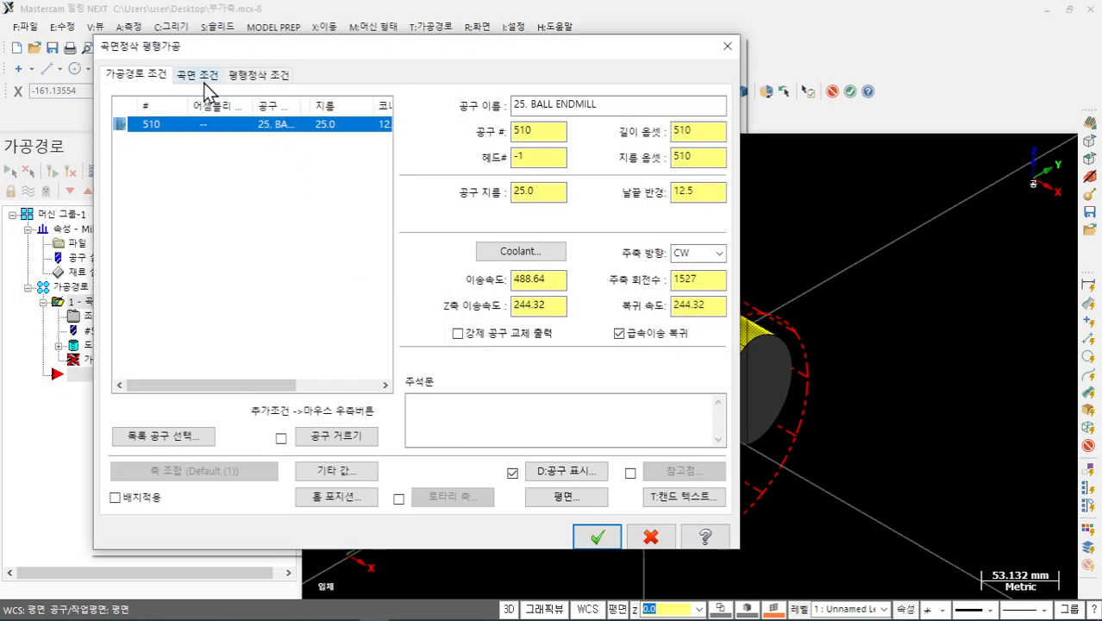
- Set the tool number and length offset to 1
click(533, 129)
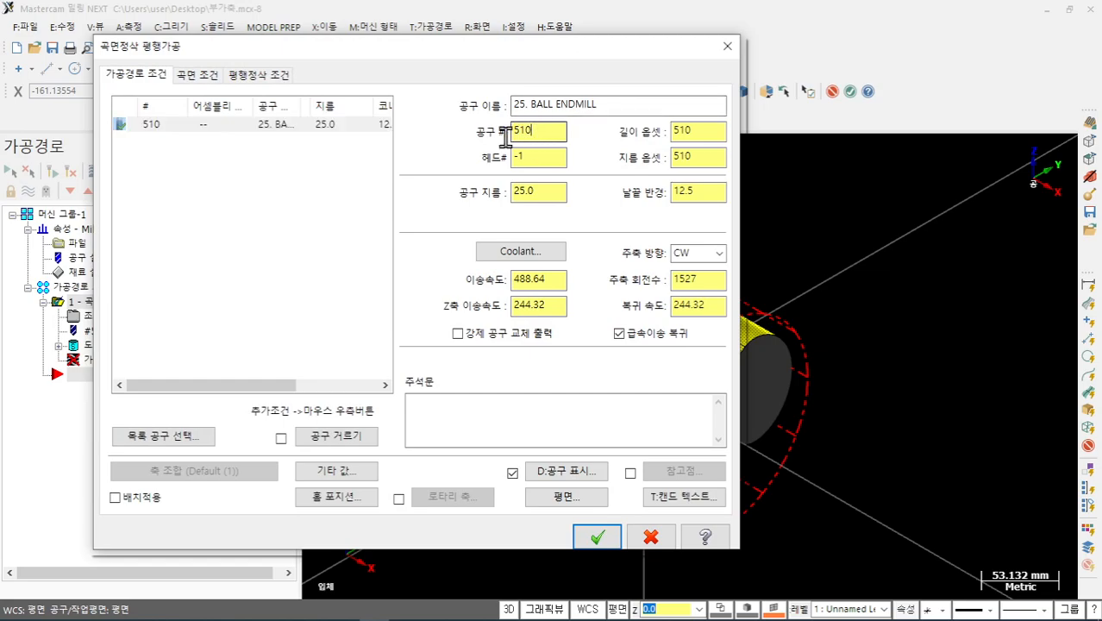
text(1)
key(Tab)
click(694, 131)
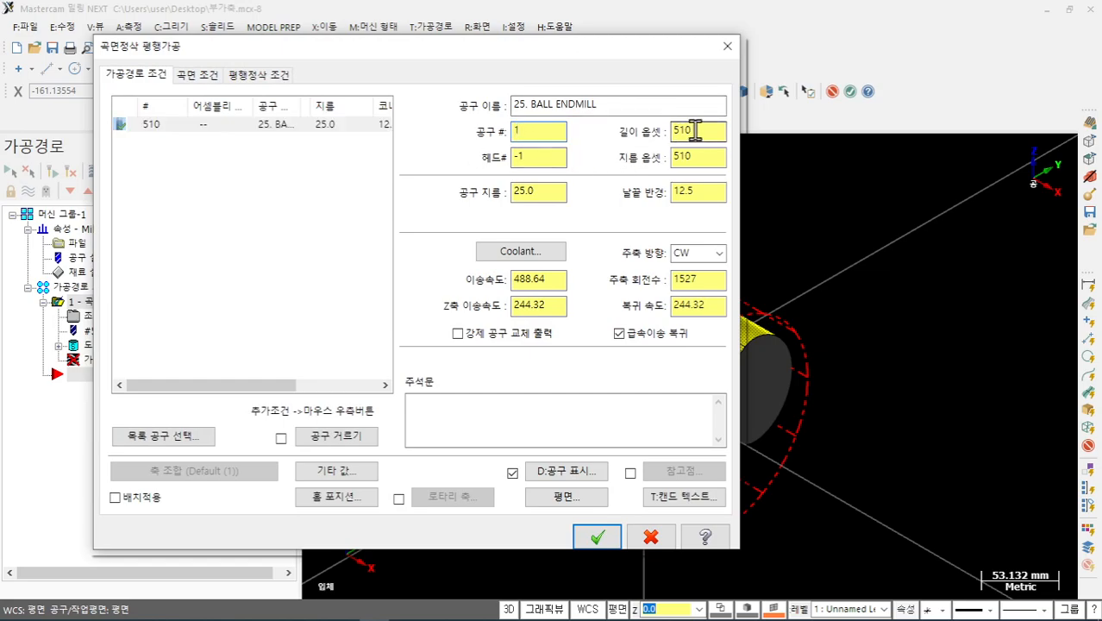
text(1)
key(Tab)
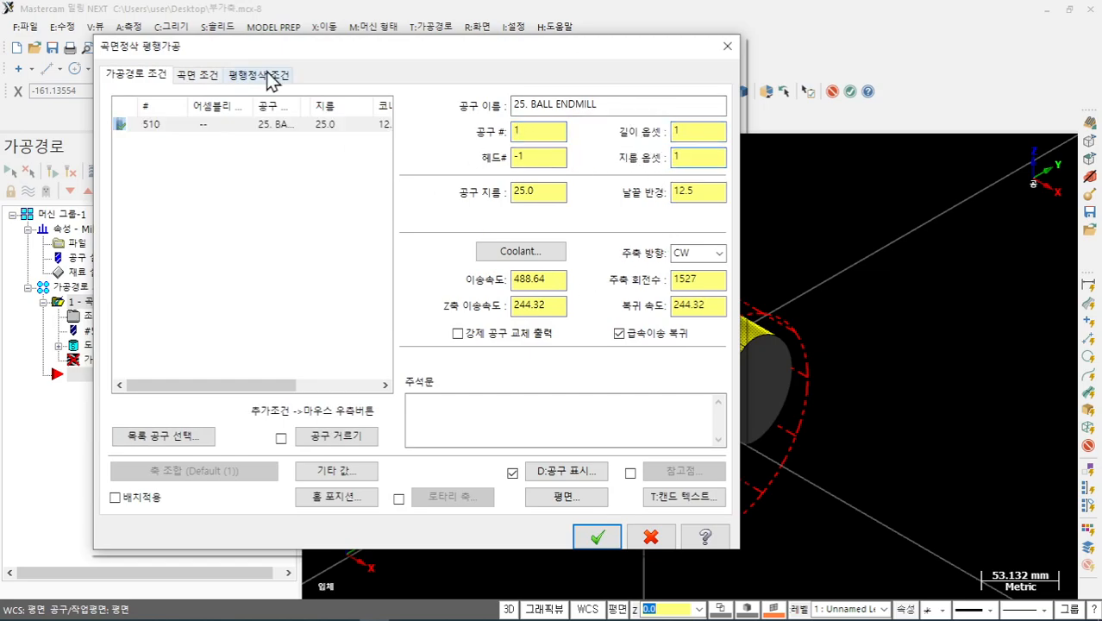
- Enable a clearance height of 2, then generate with 0.1 tolerance and stepover 1
click(197, 77)
click(595, 172)
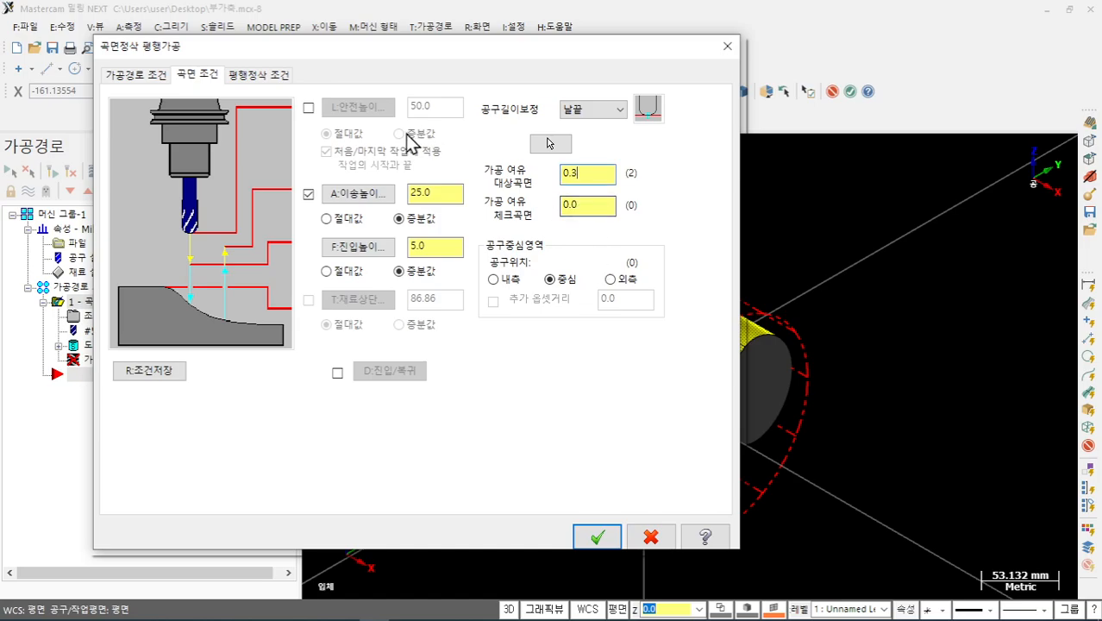
click(307, 108)
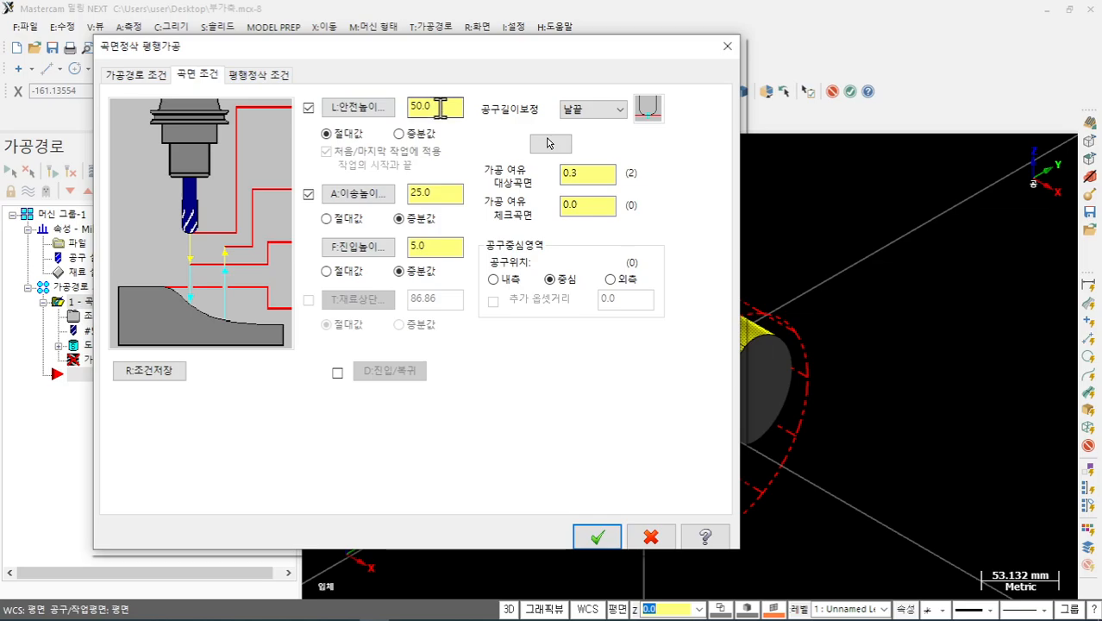
drag(440, 108, 373, 115)
text(2)
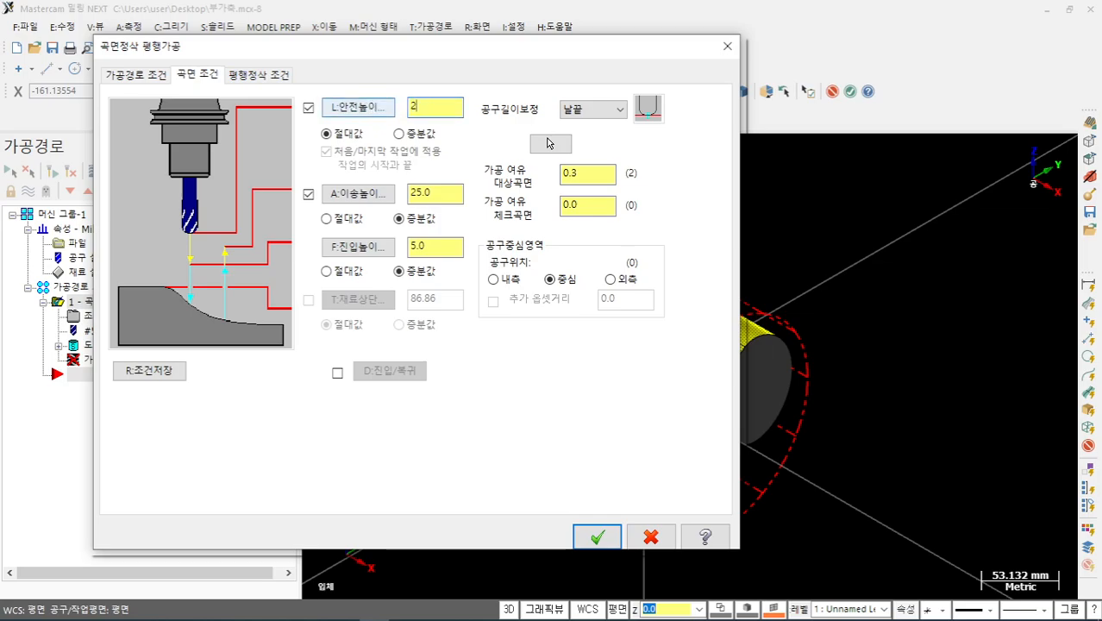
click(264, 78)
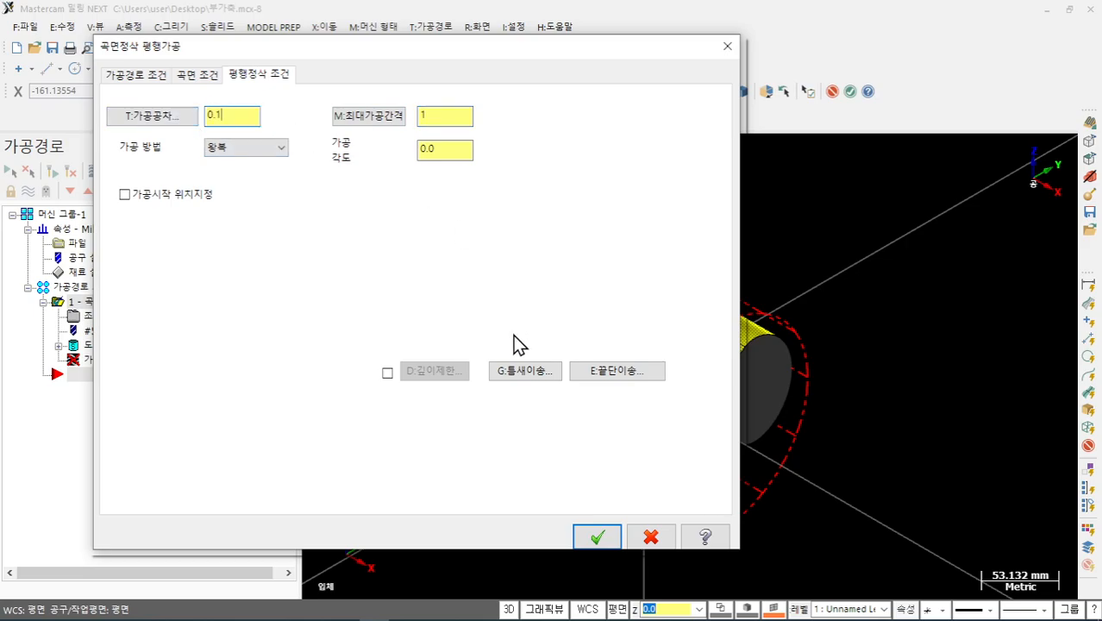
click(598, 536)
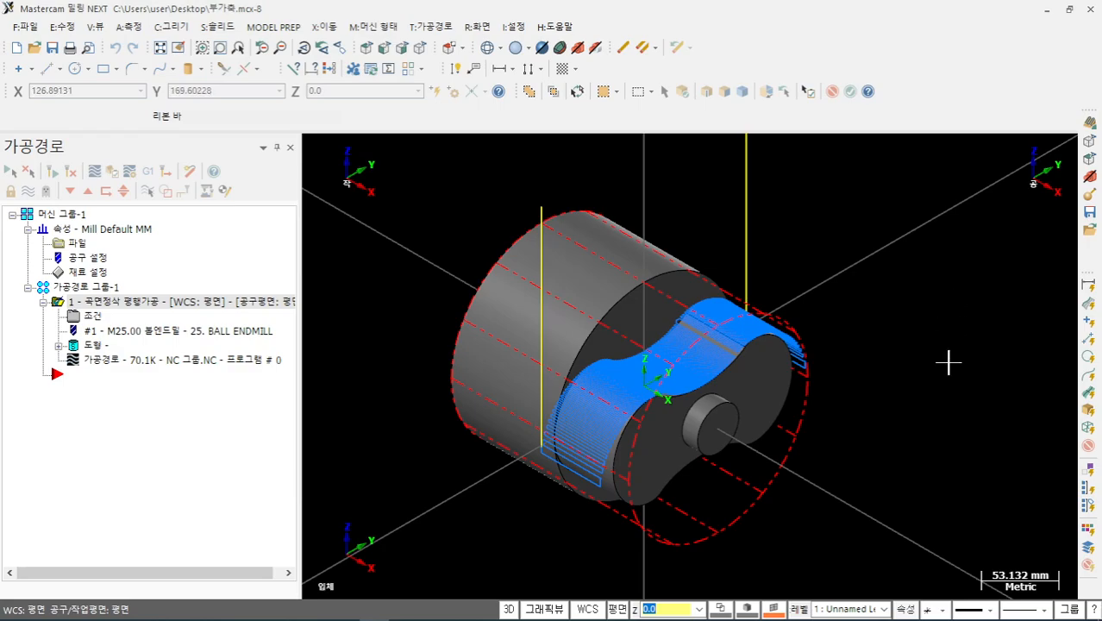
- Change the finish toolpath's machining angle to 90 and regenerate it
scroll(947, 363, up, 2)
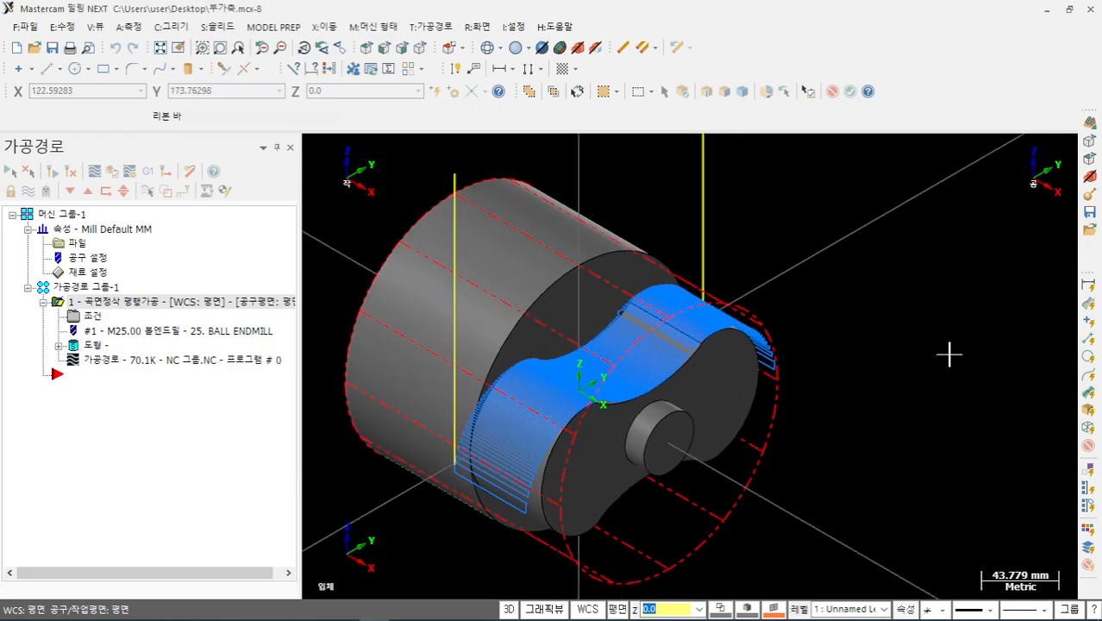
click(86, 315)
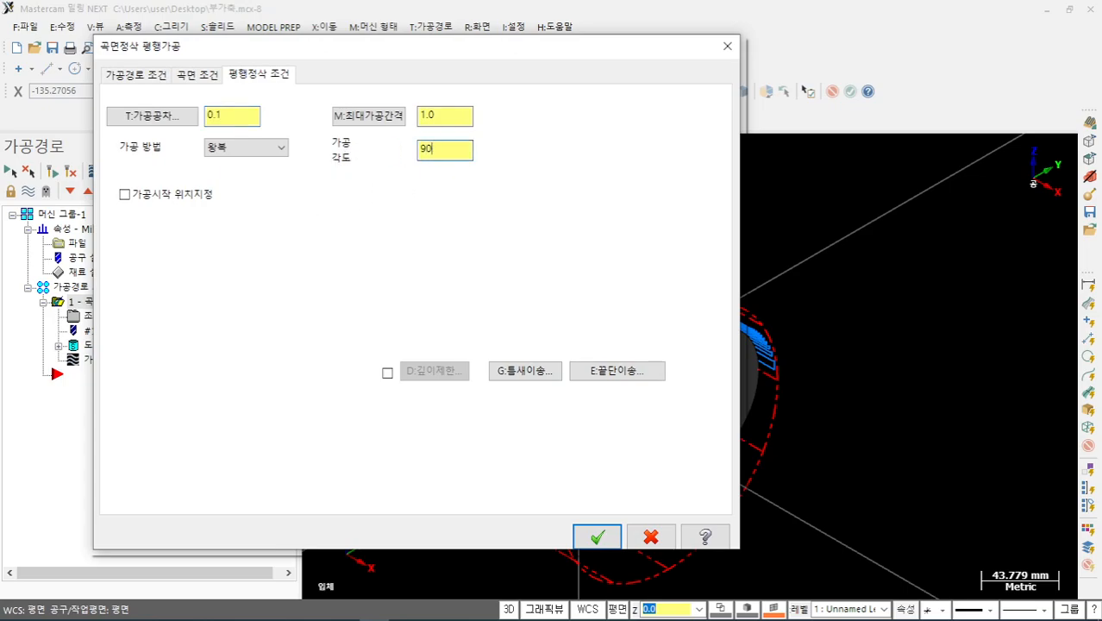
click(596, 536)
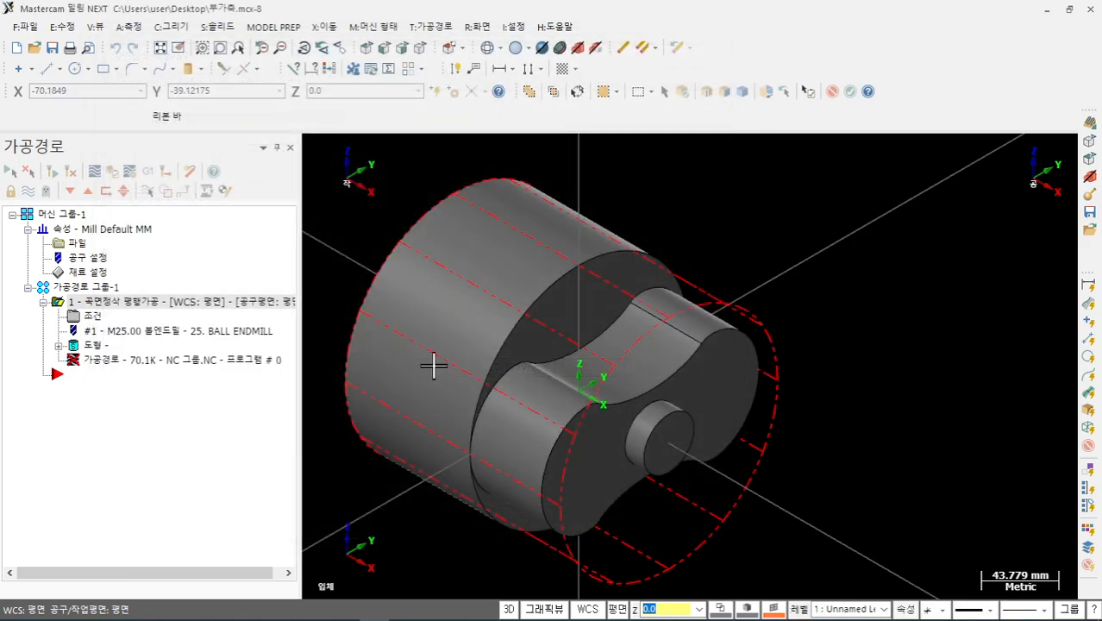
click(52, 171)
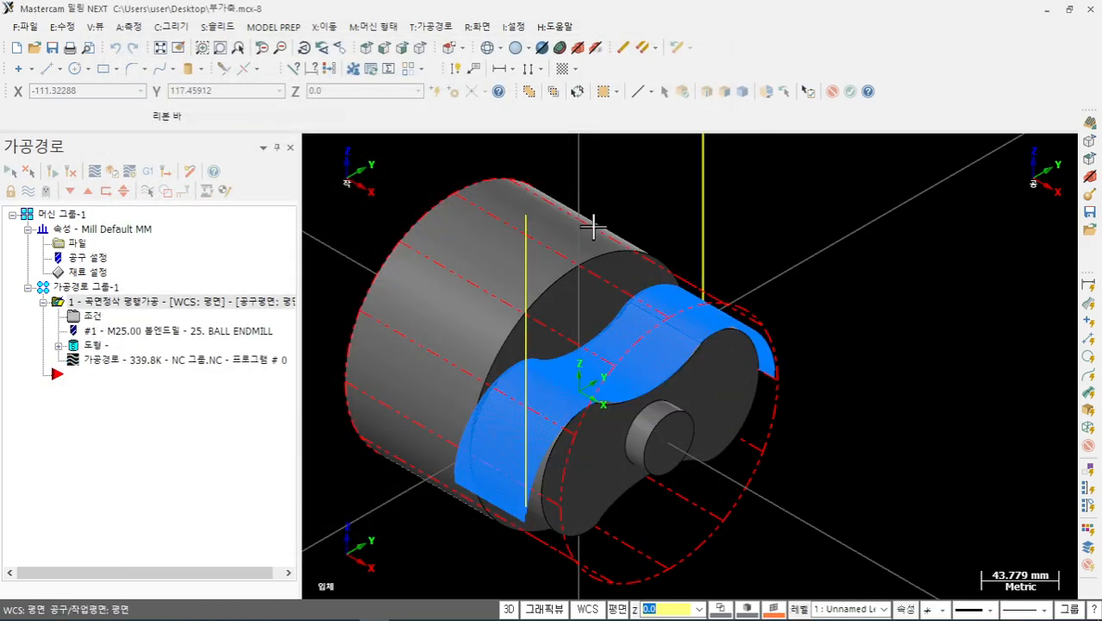
scroll(762, 242, down, 1)
scroll(586, 371, up, 5)
mouse_move(691, 379)
middle_down()
mouse_move(787, 369)
mouse_move(681, 369)
mouse_move(622, 352)
mouse_move(622, 326)
mouse_move(703, 379)
mouse_move(633, 350)
middle_up()
- Start a backplot of the finish toolpath and turn to a face-on side view
scroll(632, 350, down, 1)
click(129, 362)
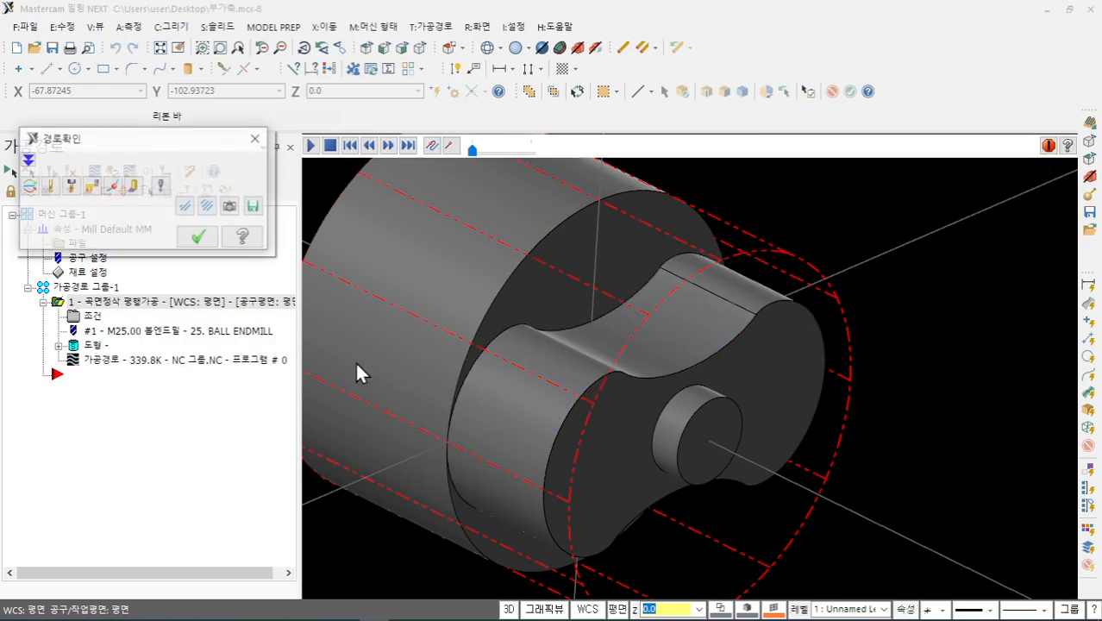
middle_drag(851, 439, 806, 483)
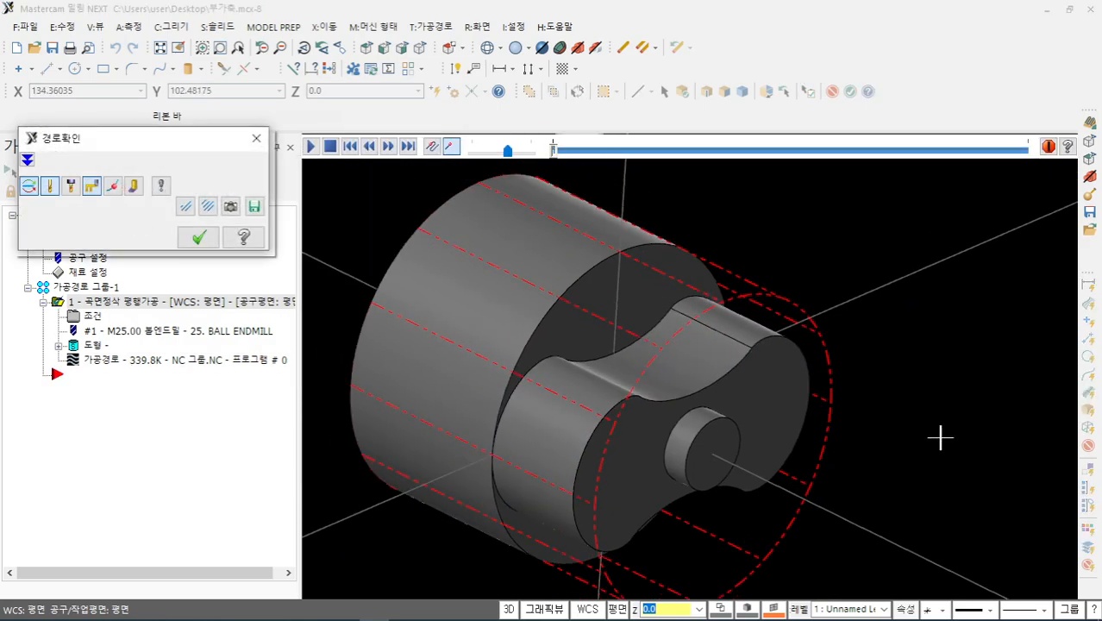
scroll(799, 468, up, 4)
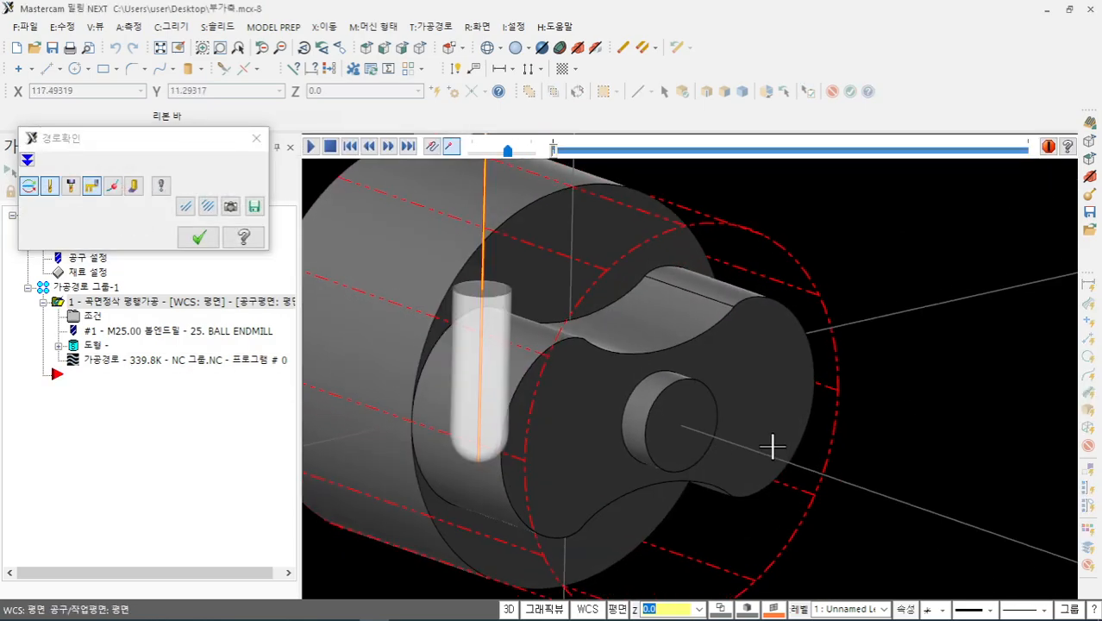
right_click(911, 307)
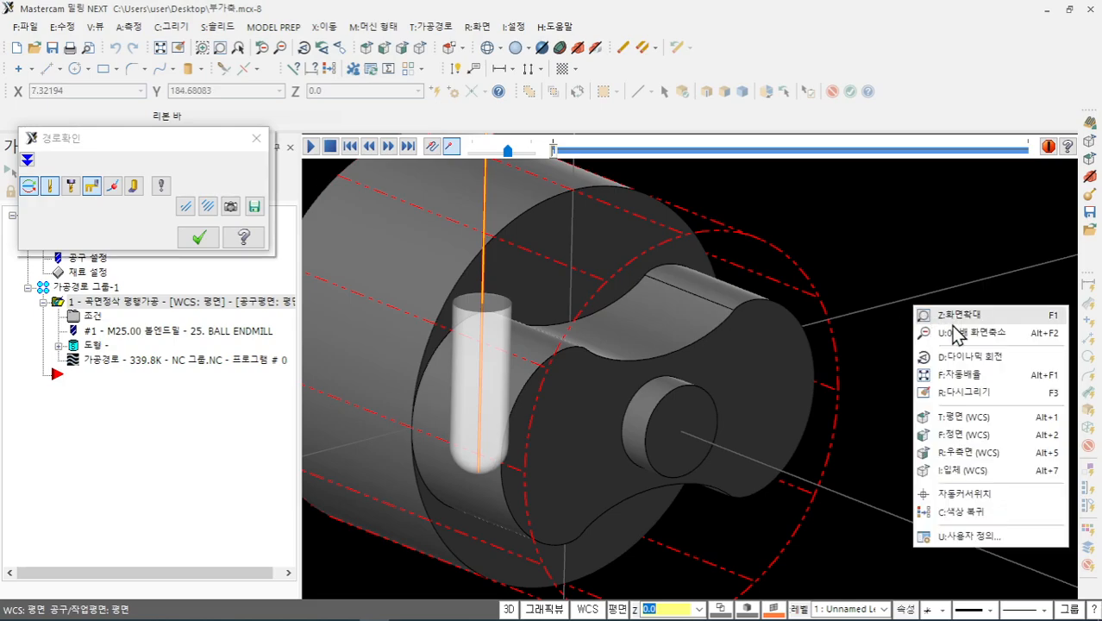
click(957, 449)
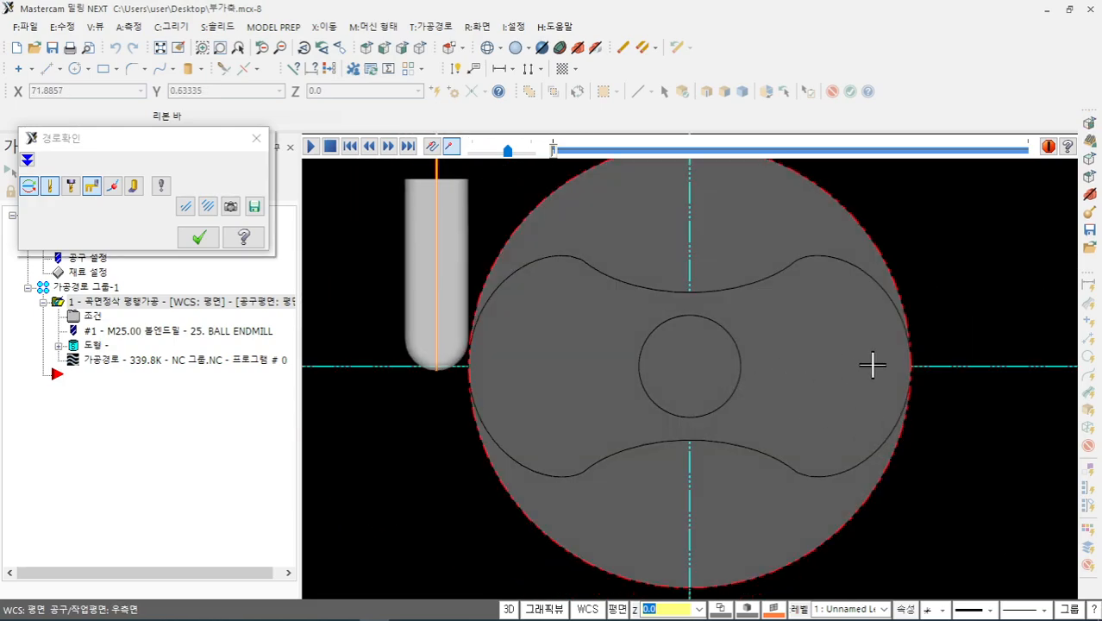
- Step the ball endmill along the arc and over both cam lobes, then tilt to 3-D
key(s)
scroll(483, 320, up, 4)
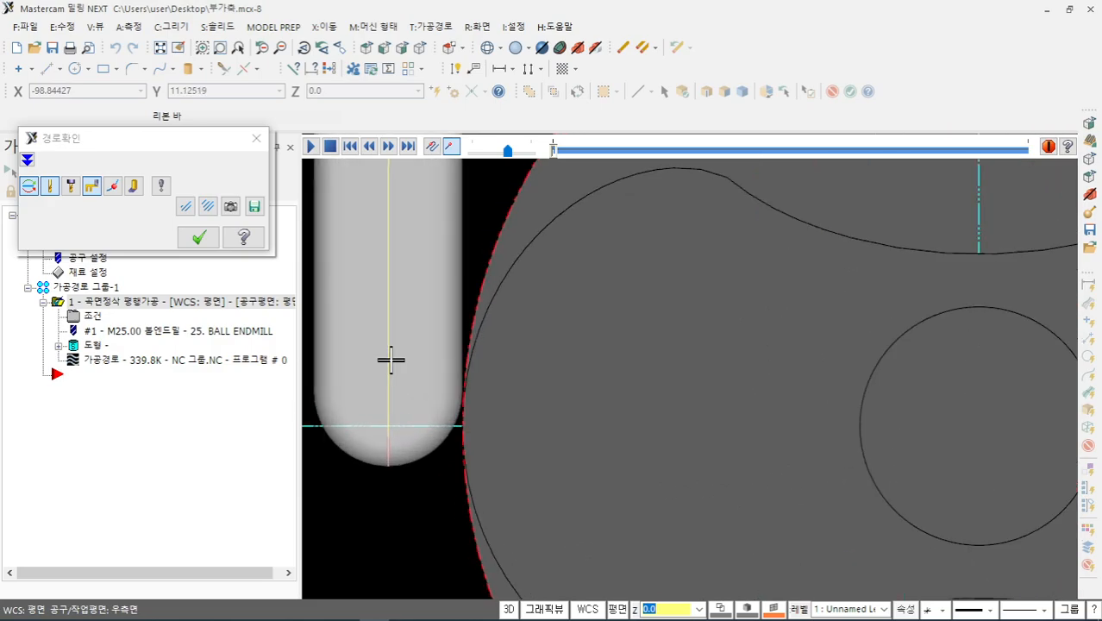
scroll(399, 367, up, 1)
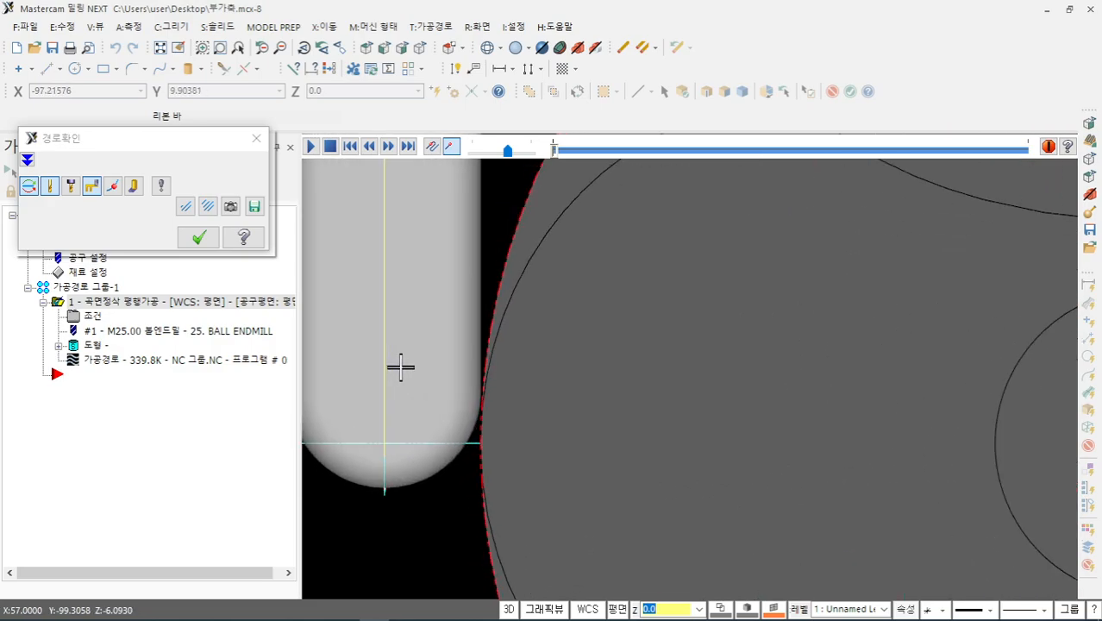
key(s)
scroll(405, 367, down, 4)
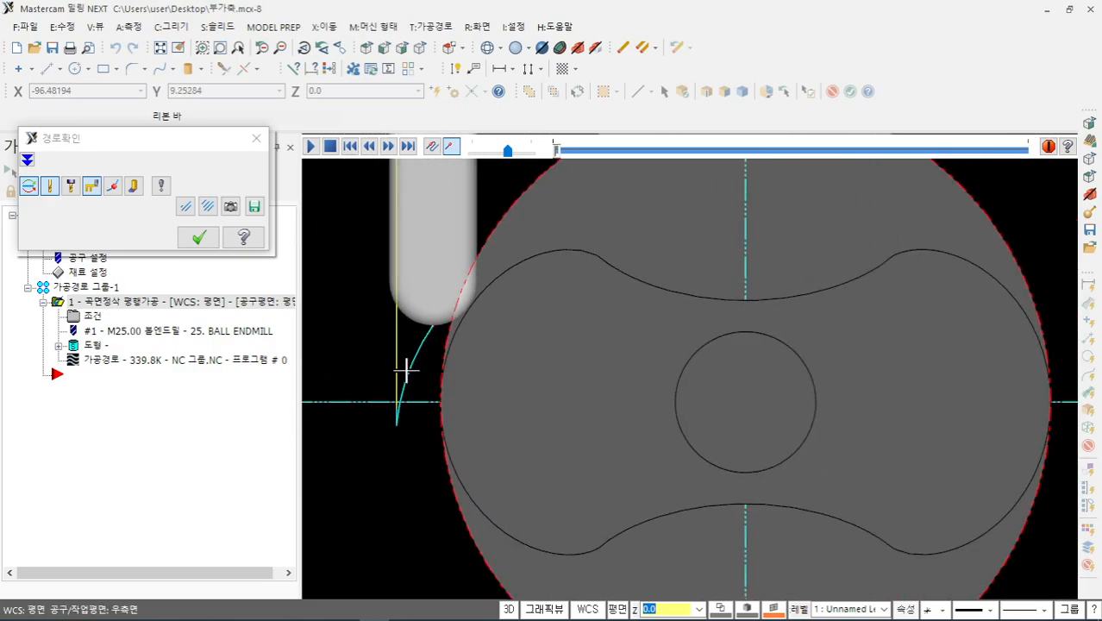
key(s)
key(s)
key(s)
key(s)
key(s)
key(s)
key(s)
key(s)
key(s)
key(s)
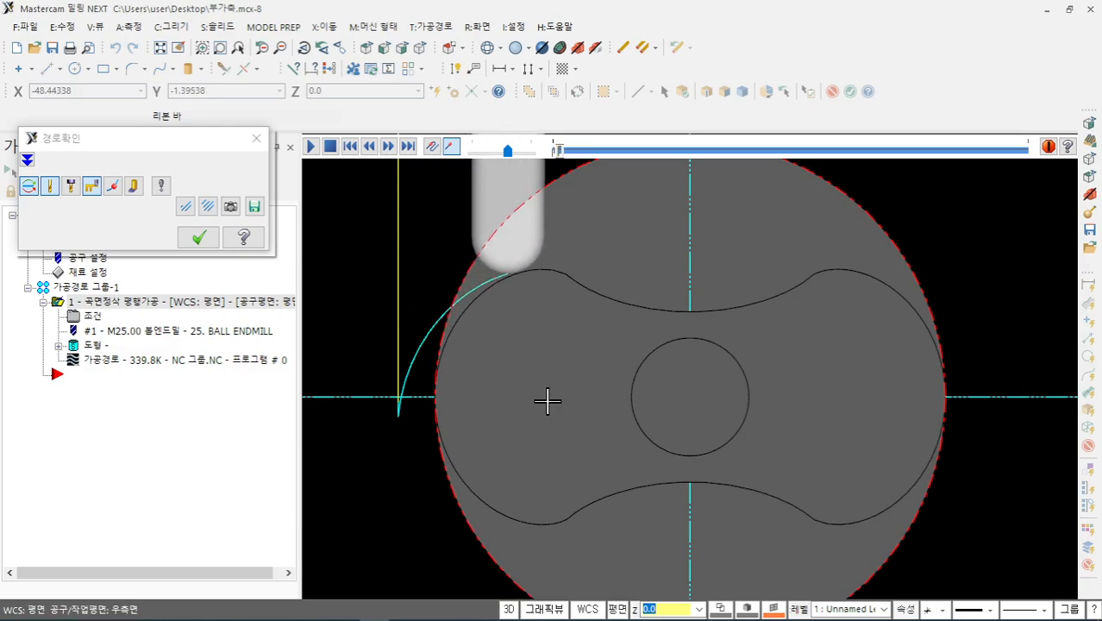
key(s)
key(s)
key(s)
key(s)
key(s)
key(s)
key(s)
key(s)
key(s)
key(s)
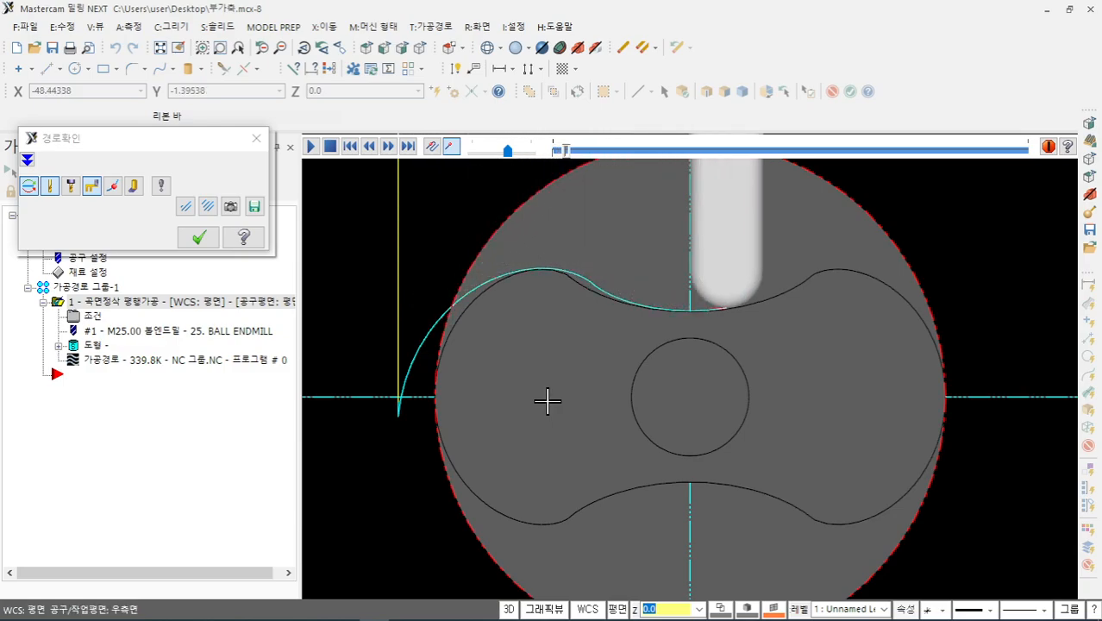
key(s)
key(s)
key(s)
key(s)
key(s)
key(s)
key(s)
key(s)
key(s)
key(s)
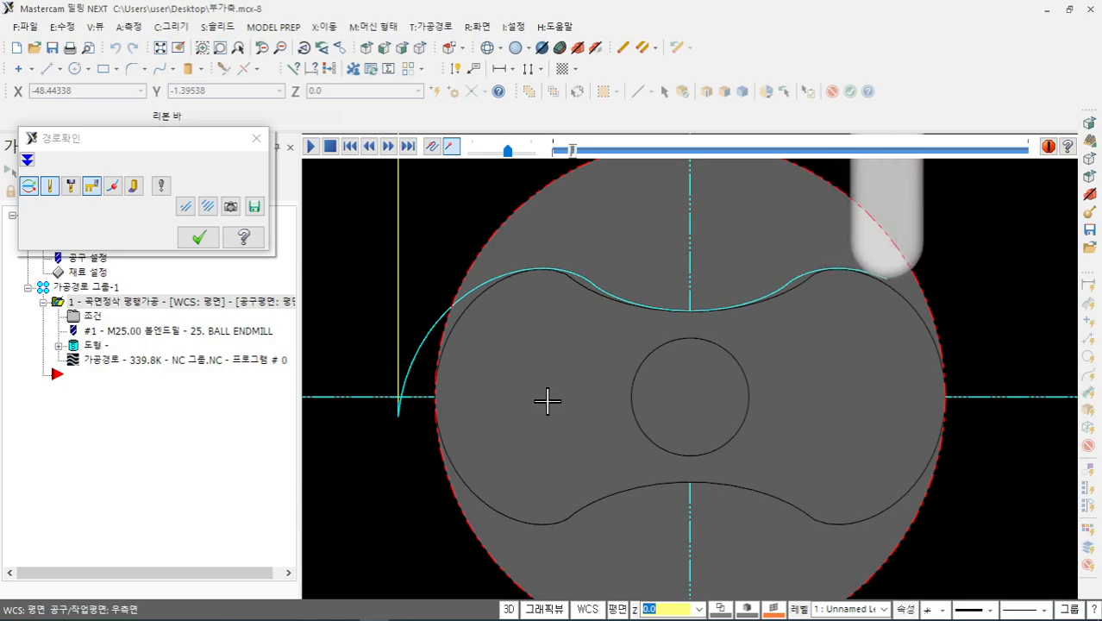
key(s)
key(s)
key(s)
key(s)
key(s)
key(s)
key(s)
key(s)
key(s)
key(s)
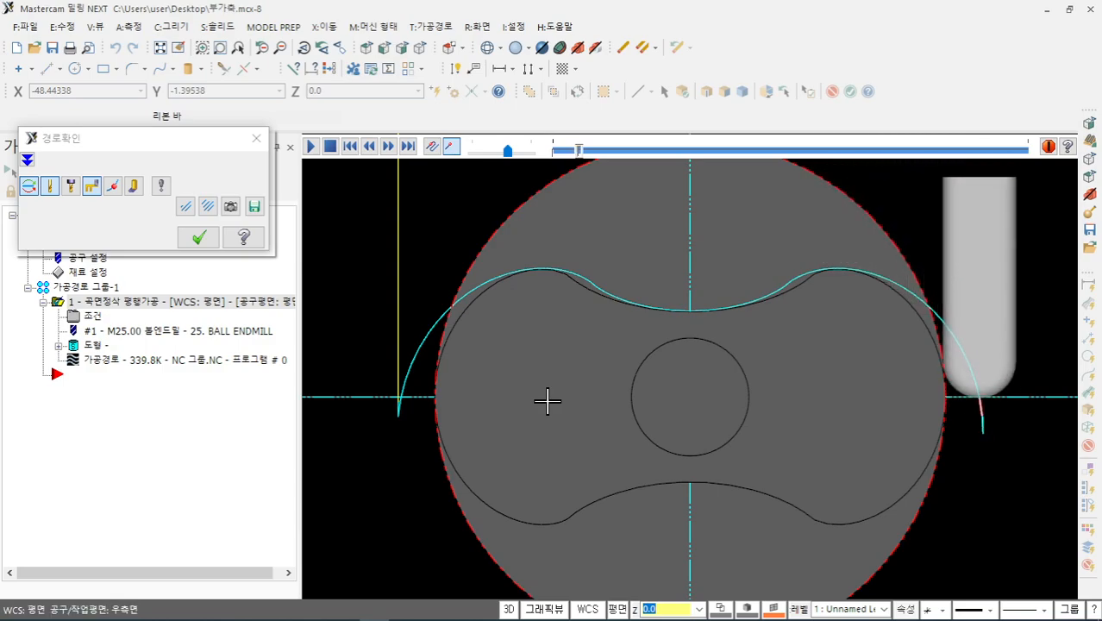
key(s)
middle_drag(522, 352, 596, 399)
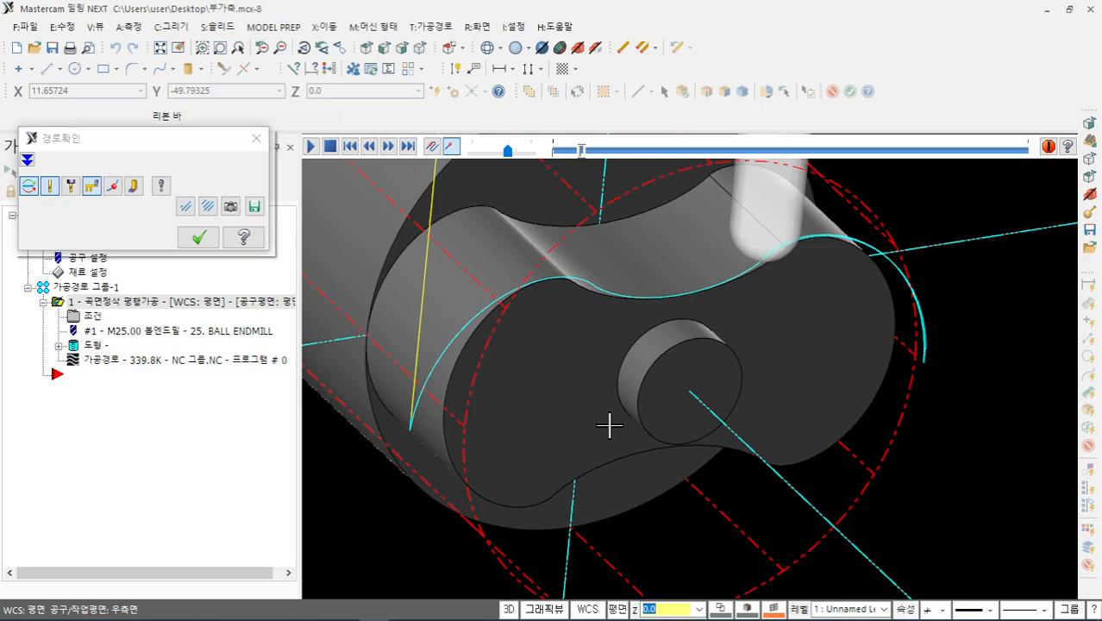
- Run the backplot to the end, check that the cyan path covers the lobes, then close it
scroll(642, 443, down, 2)
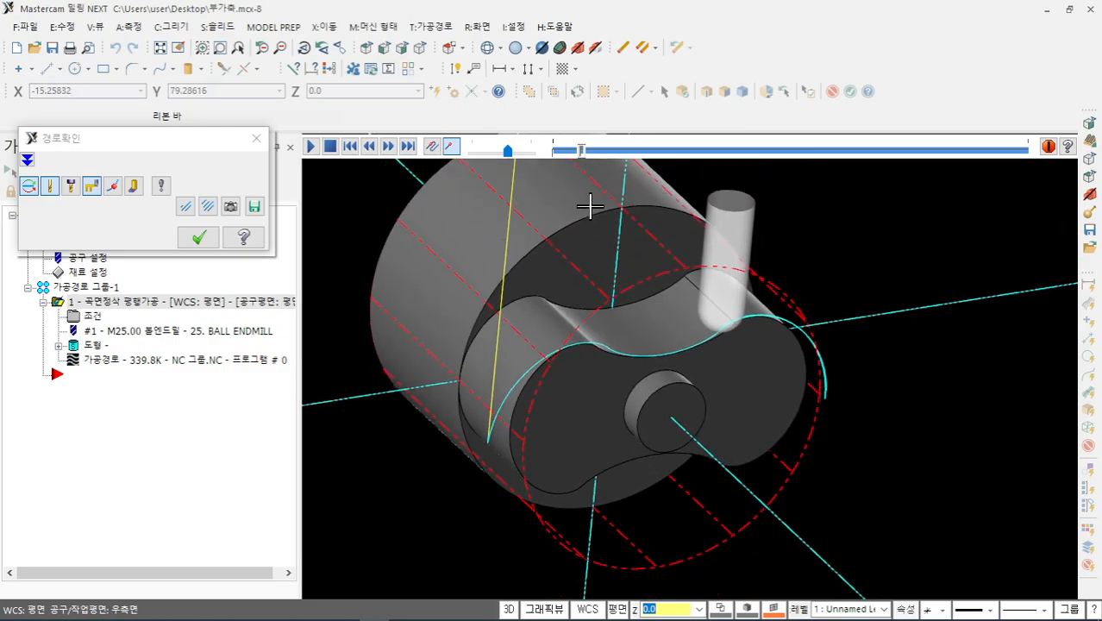
drag(581, 152, 1017, 218)
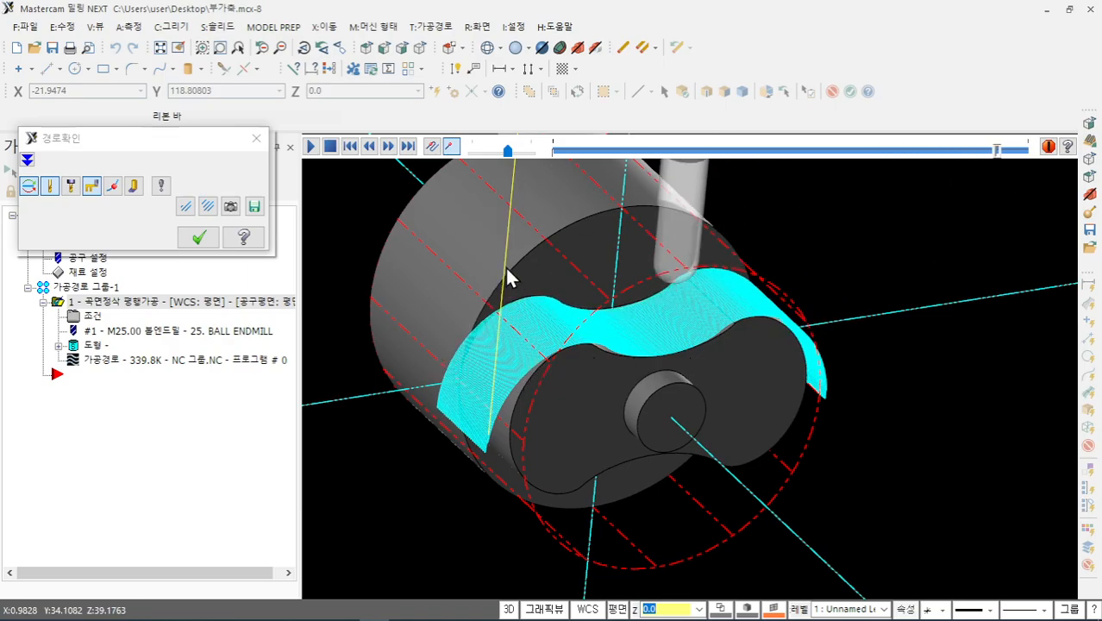
scroll(507, 276, up, 5)
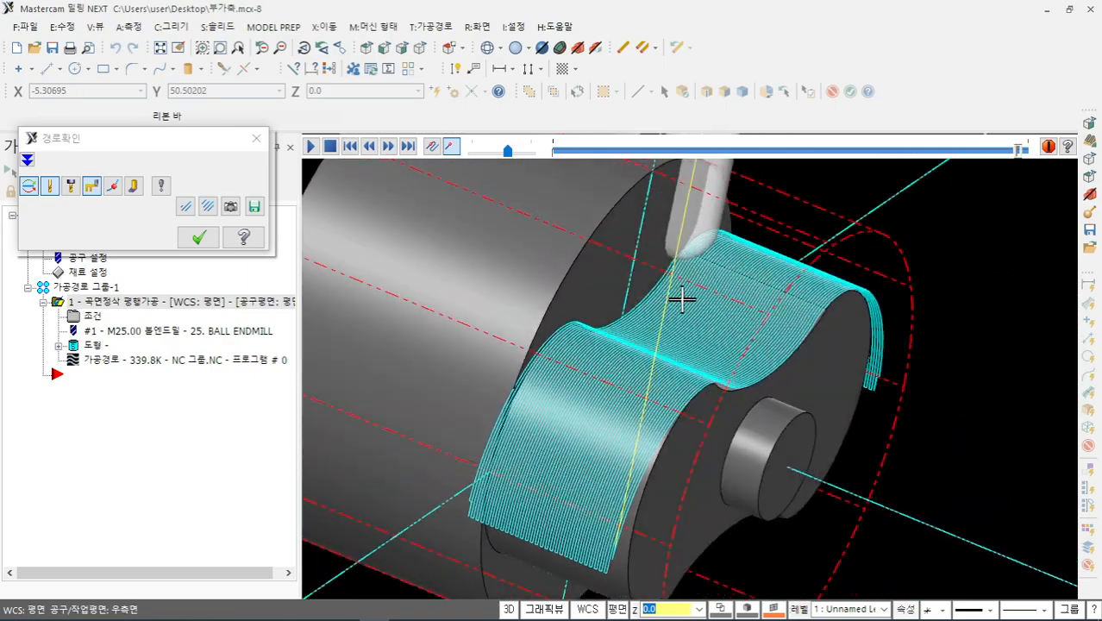
middle_drag(682, 299, 590, 266)
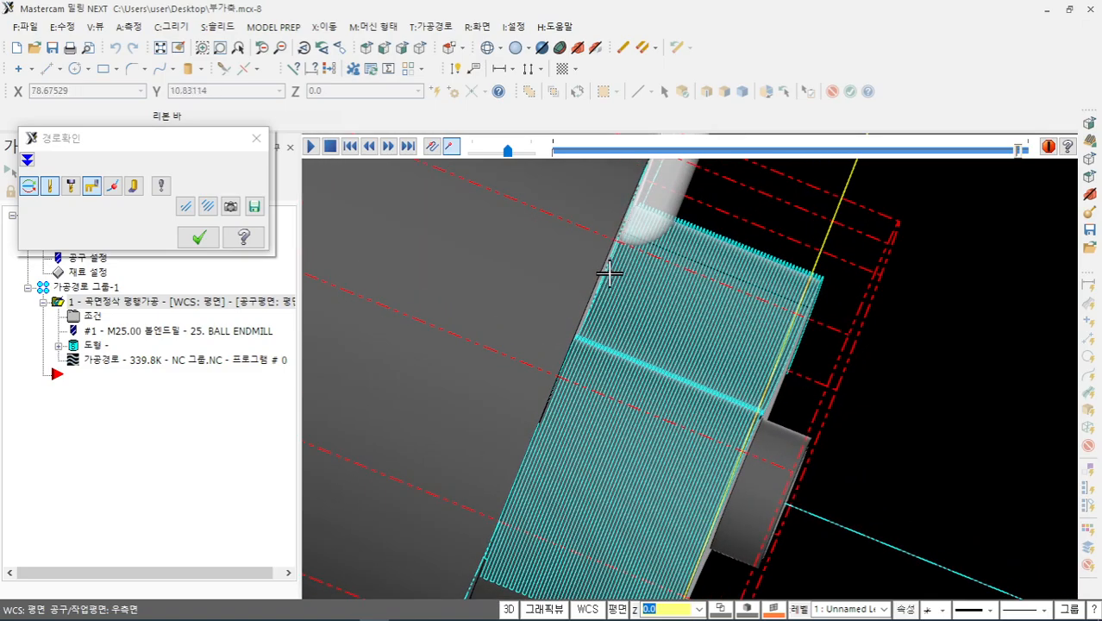
scroll(587, 350, down, 3)
middle_drag(585, 351, 622, 308)
click(199, 237)
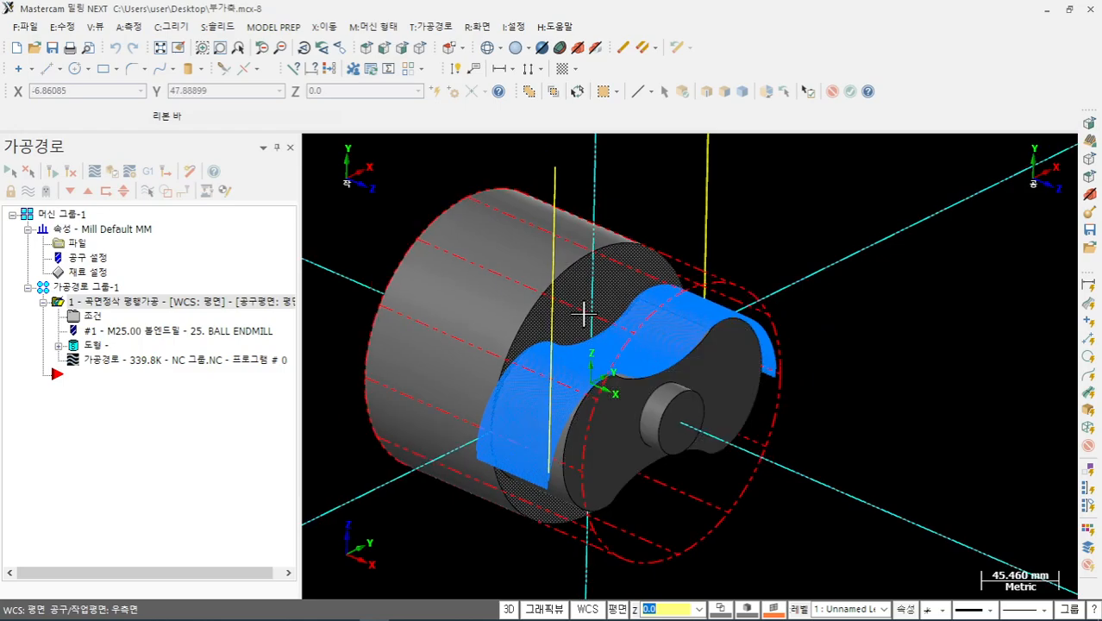
- Hide the red stock outline and extract the cylinder's front-face edge as a circle curve
click(595, 47)
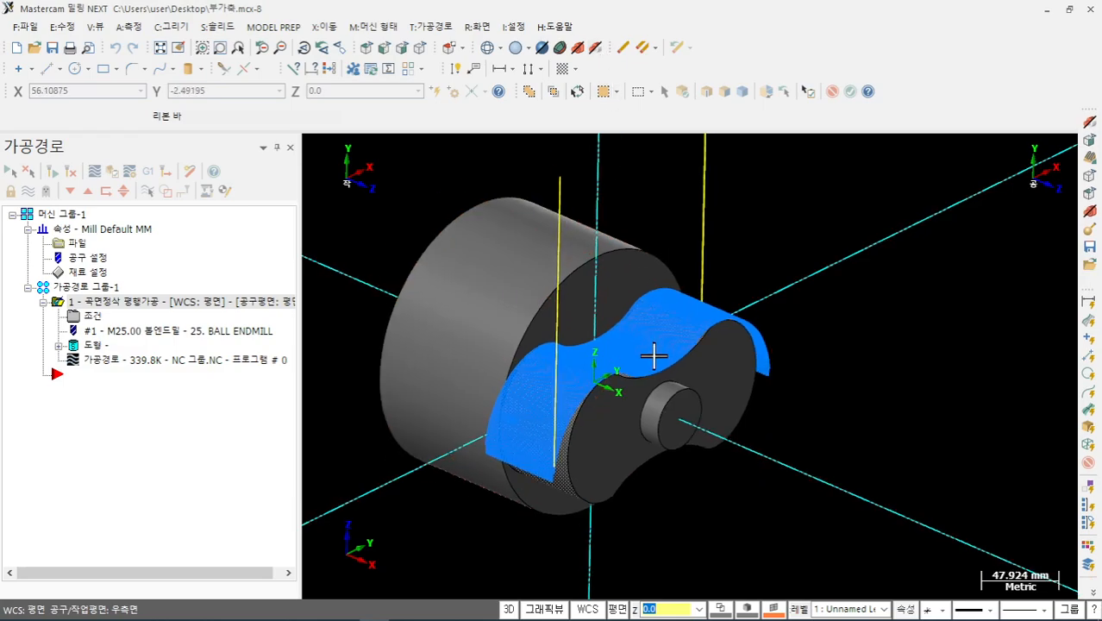
click(172, 27)
mouse_move(219, 160)
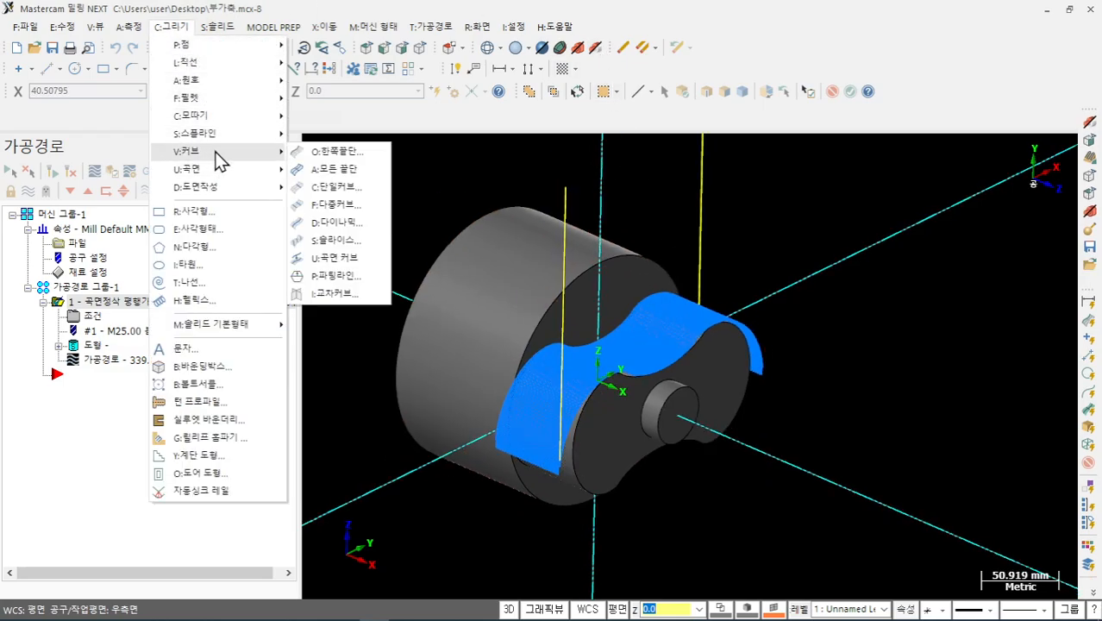
click(336, 151)
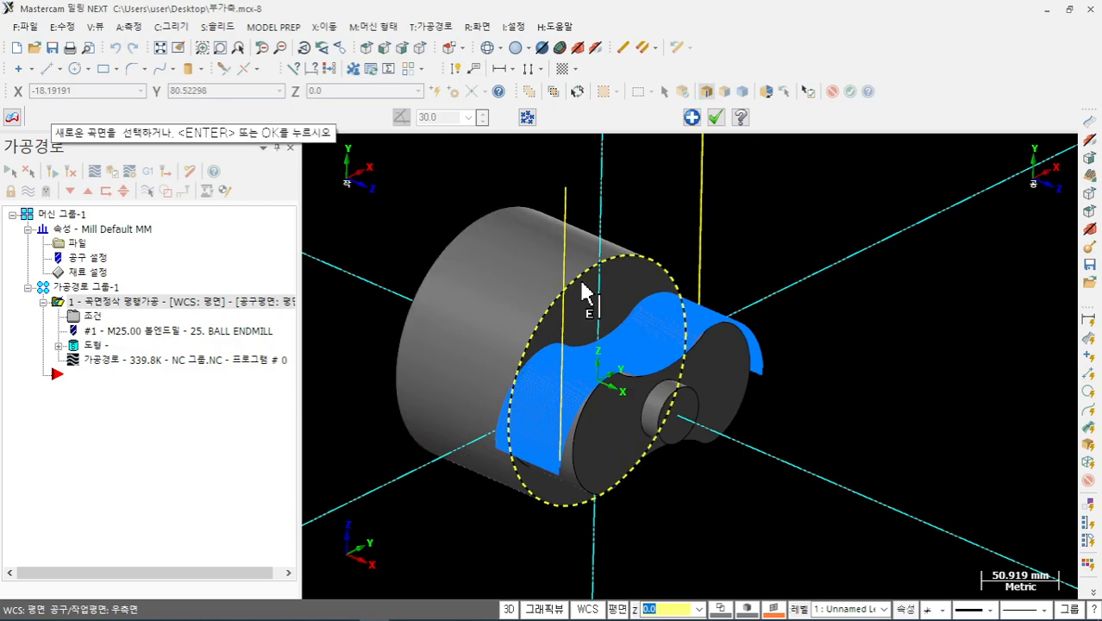
click(715, 118)
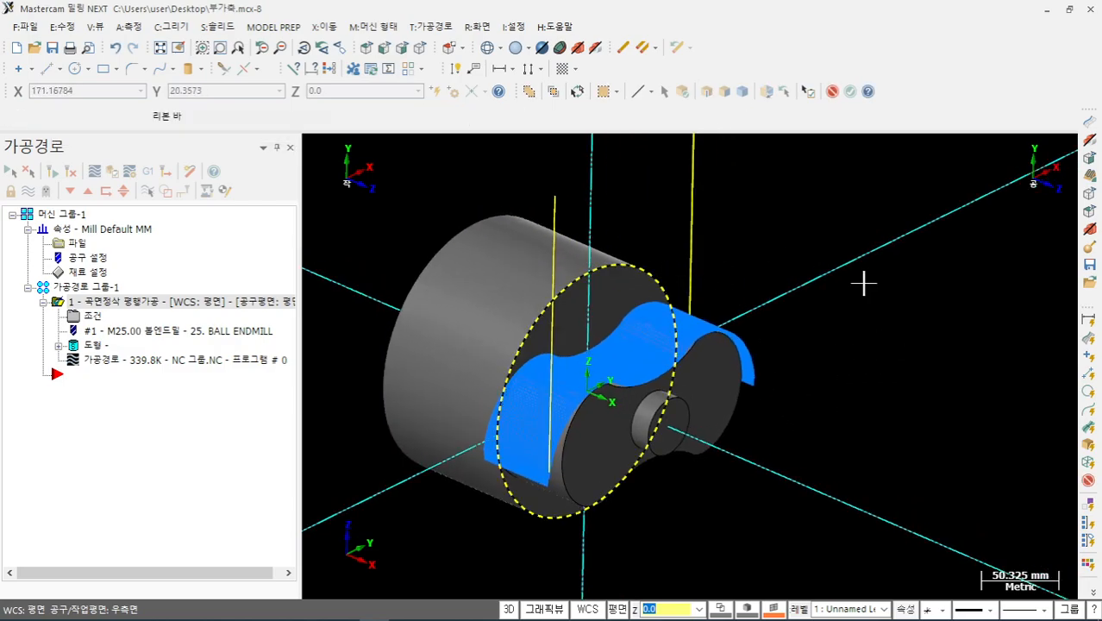
- Change the extracted circle's radius from 86.86 to 200, giving a 400 diameter
key(F4)
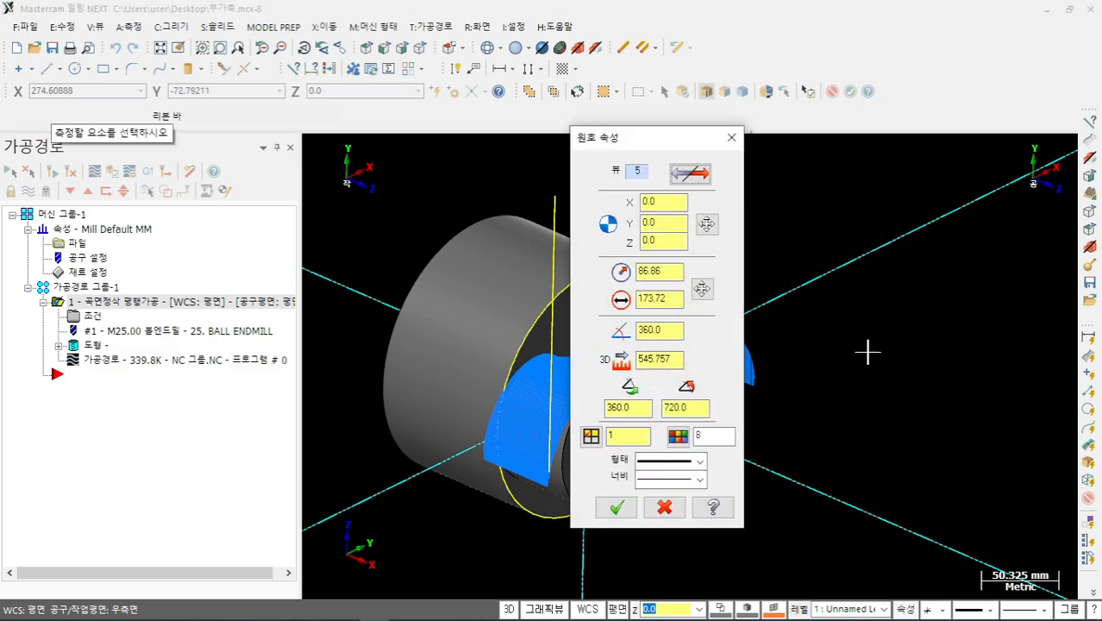
double_click(672, 274)
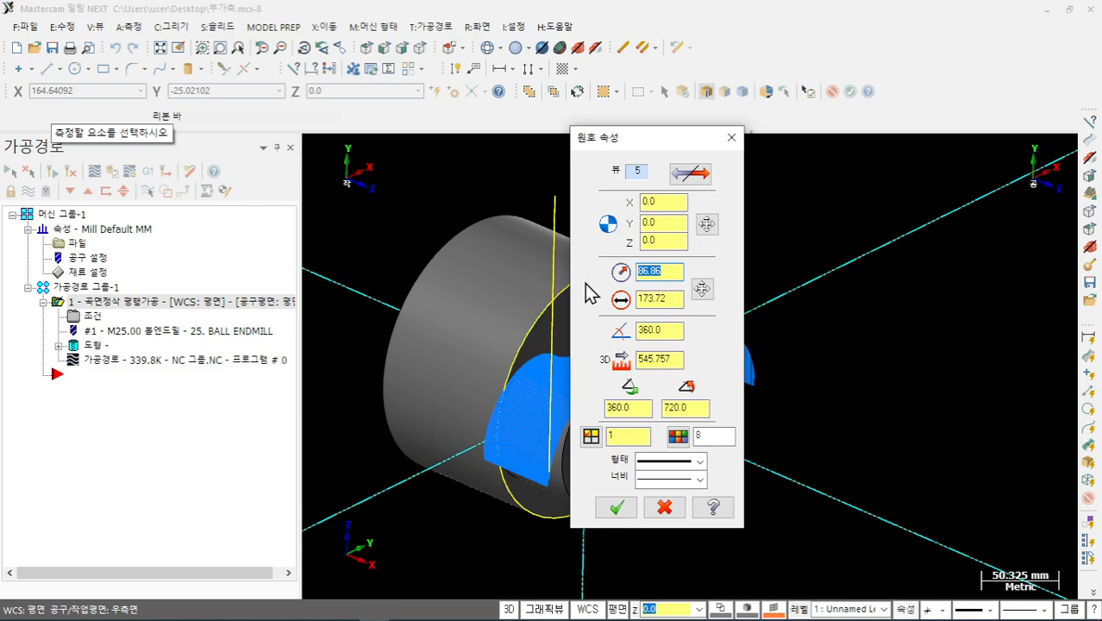
text(200)
key(Return)
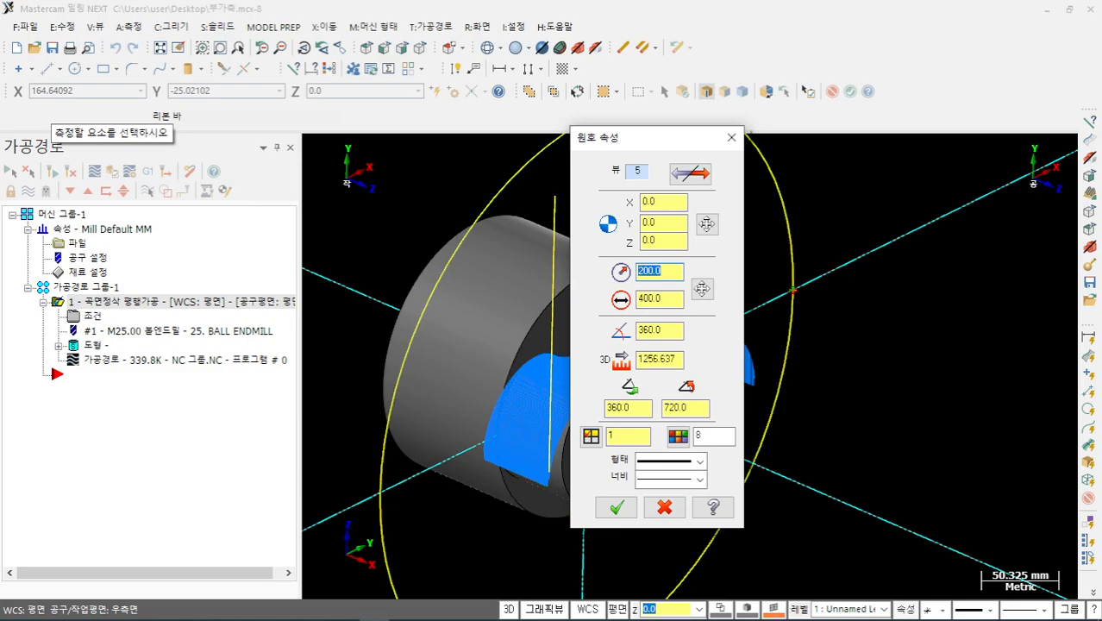
click(615, 507)
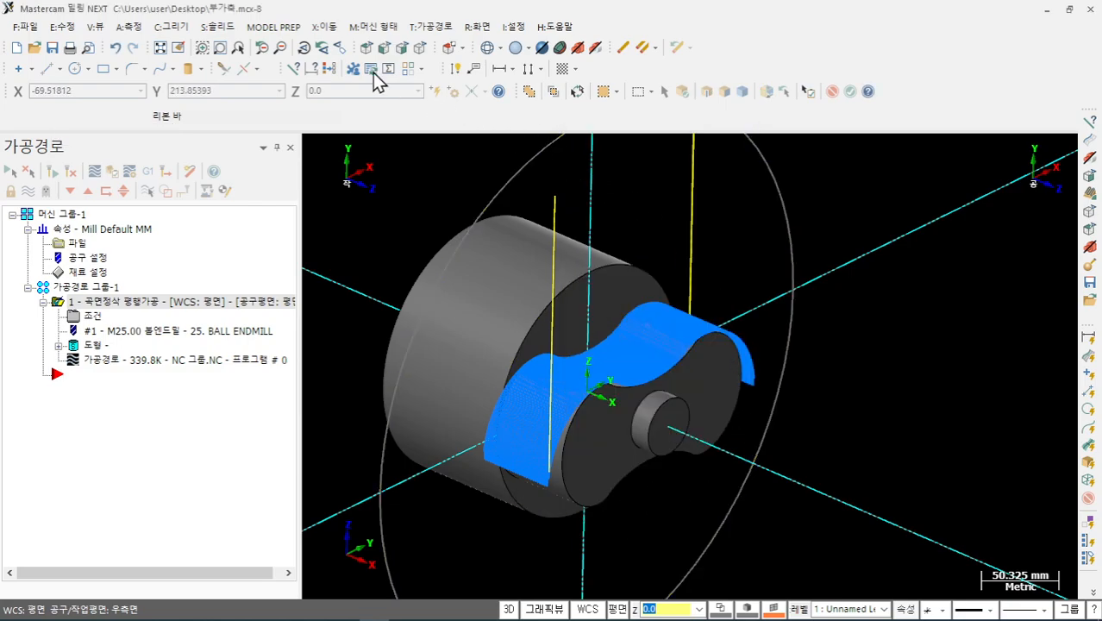
click(183, 27)
- Build a flat boundary surface from the 400-diameter circle, forming a disc through the part
mouse_move(219, 168)
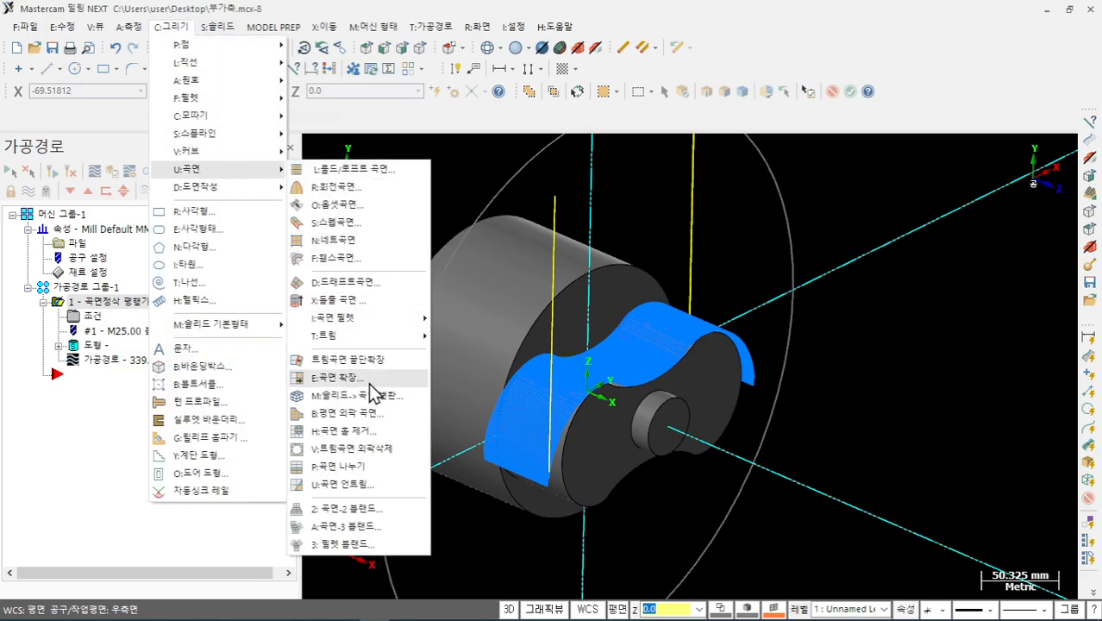
click(362, 428)
click(510, 168)
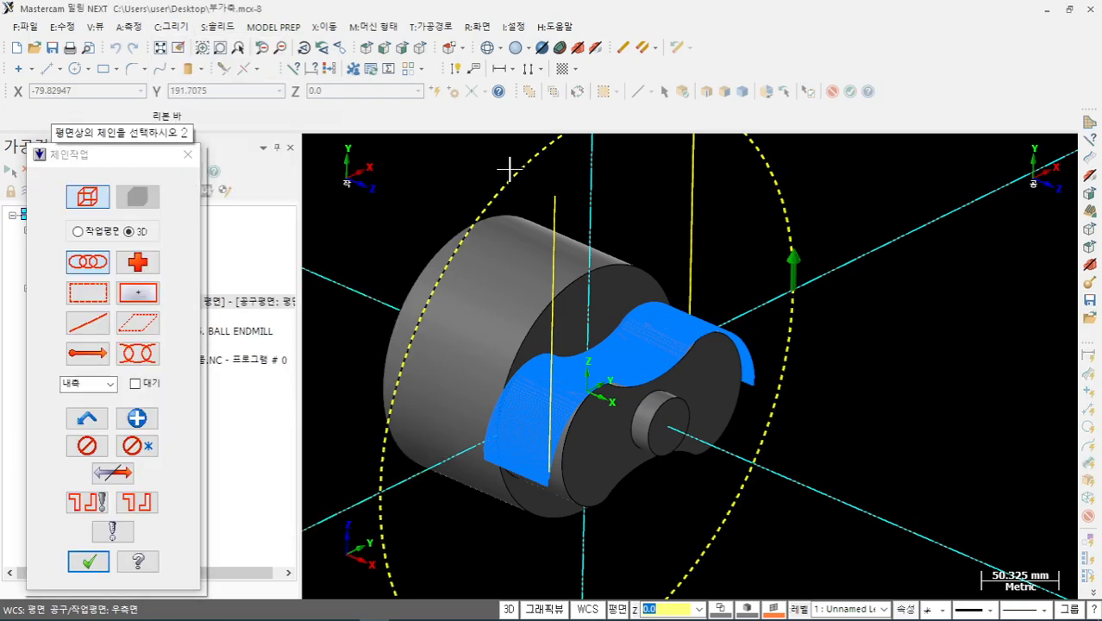
click(89, 560)
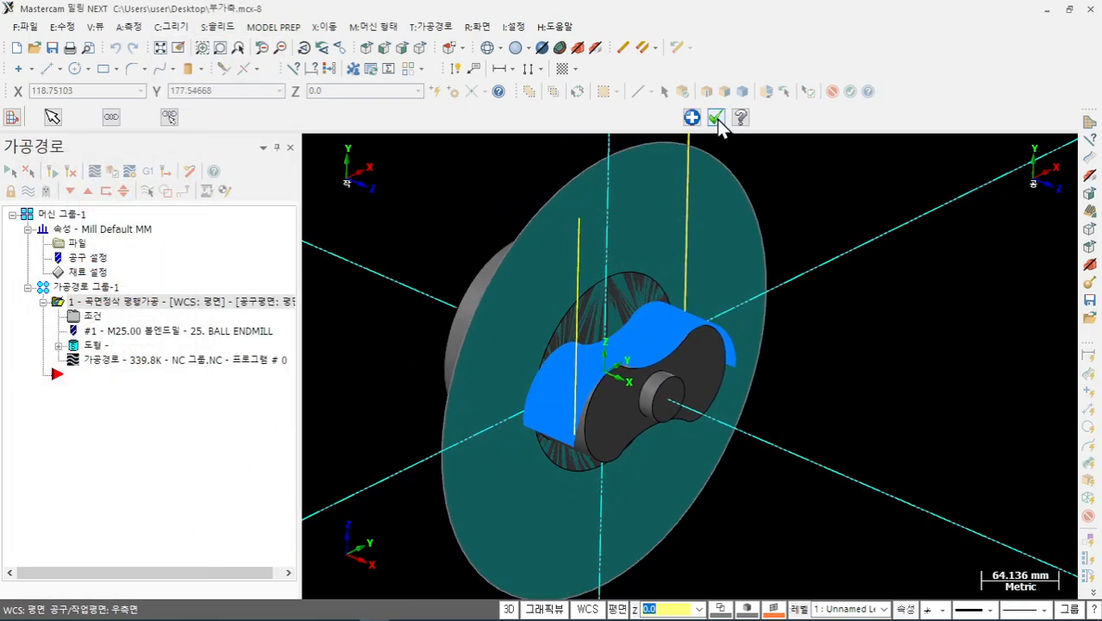
click(715, 119)
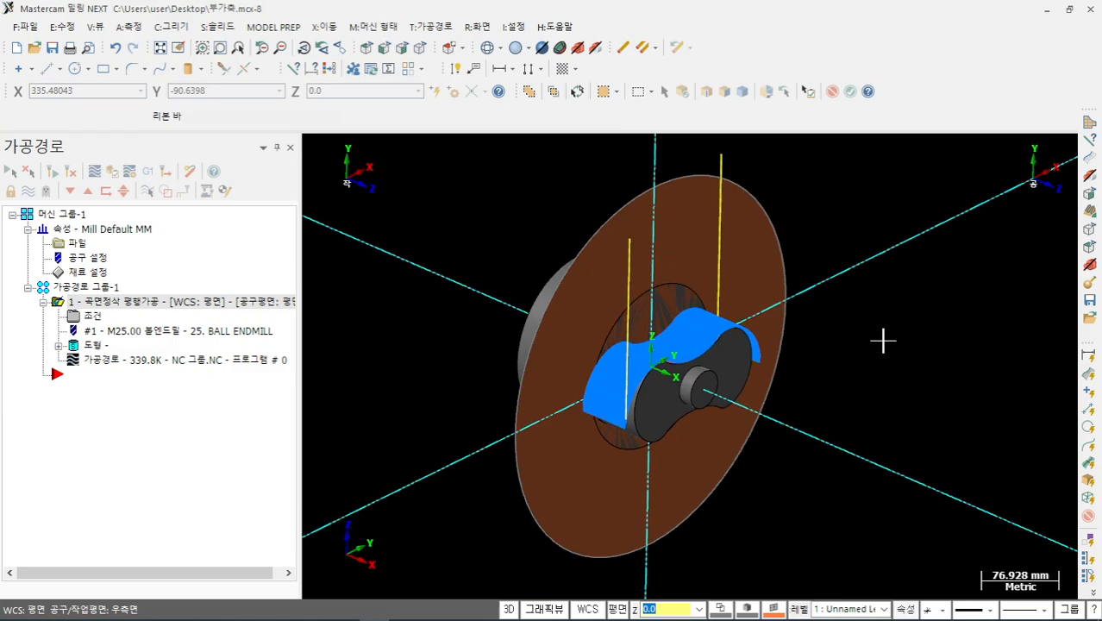
- Set the disc as the finish toolpath's check surface and regenerate it to 258.7K
click(94, 342)
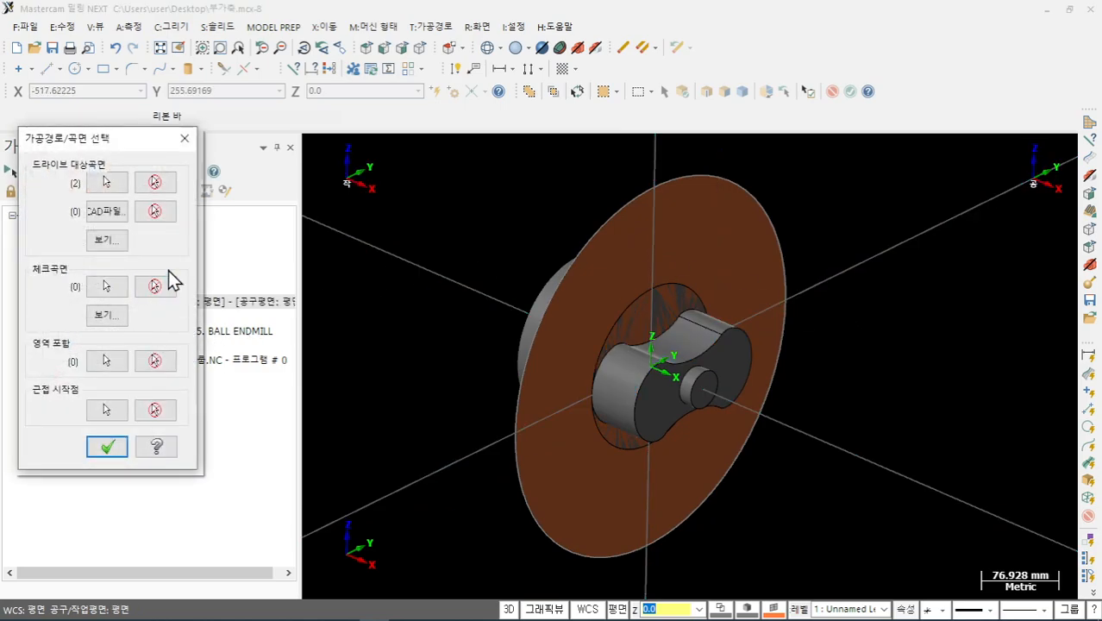
click(106, 287)
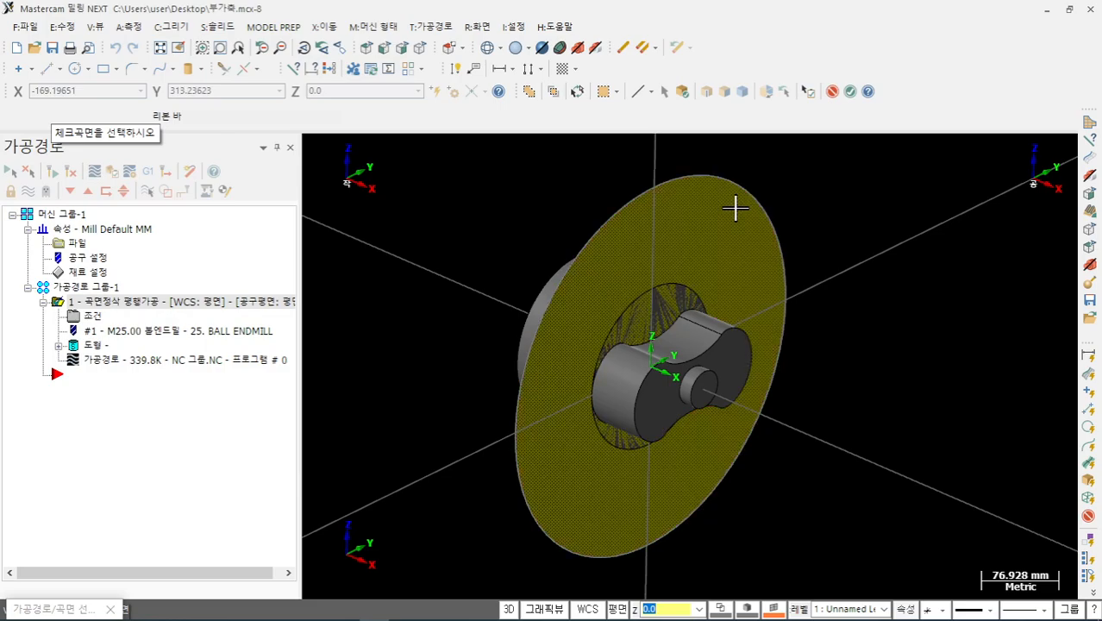
click(849, 93)
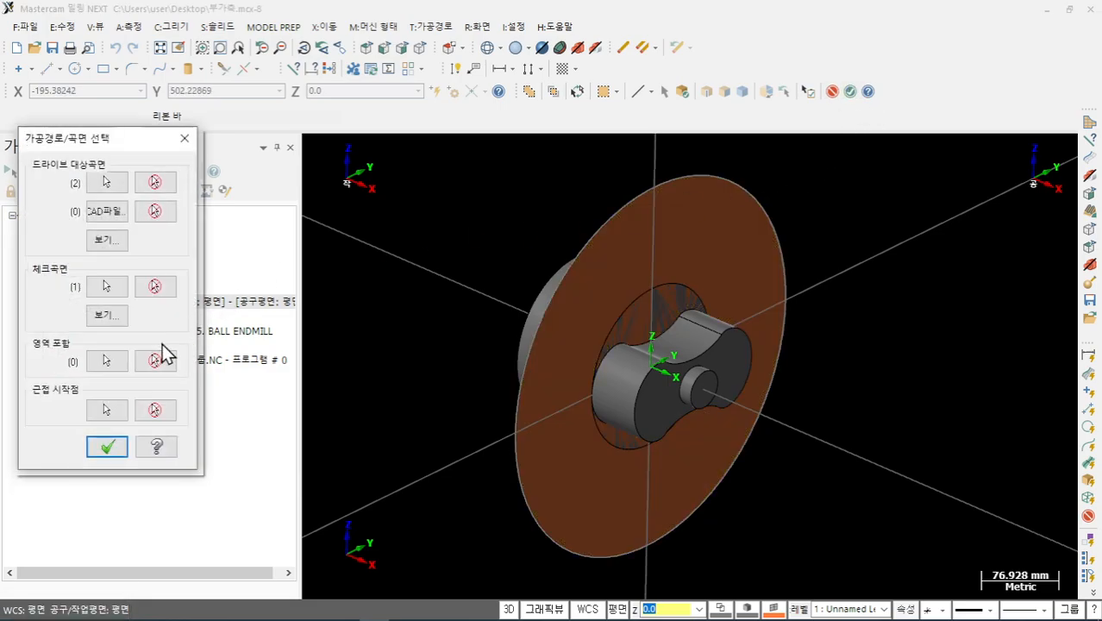
click(107, 446)
click(57, 172)
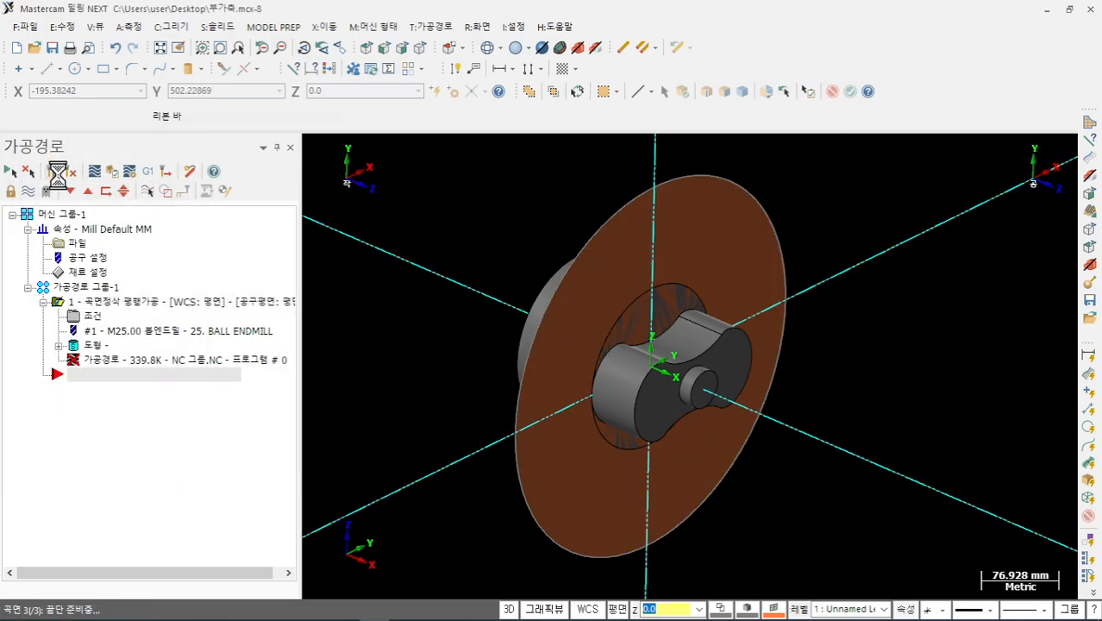
scroll(700, 313, up, 3)
middle_drag(700, 312, 766, 338)
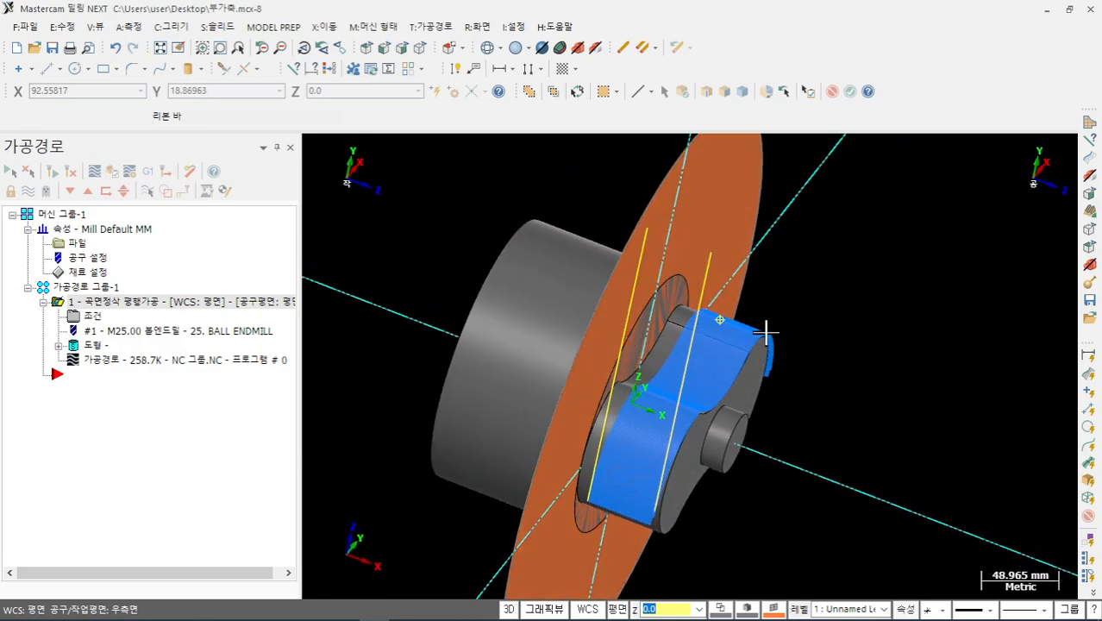
click(94, 362)
drag(556, 151, 1084, 250)
middle_drag(874, 348, 774, 348)
scroll(775, 354, down, 3)
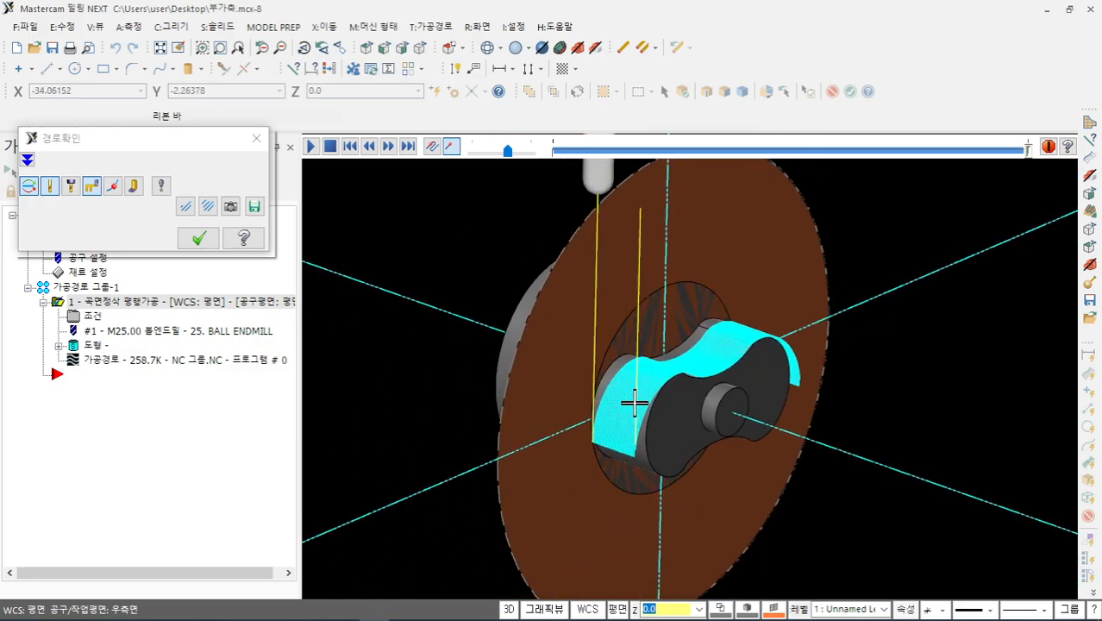
scroll(606, 451, up, 3)
click(200, 238)
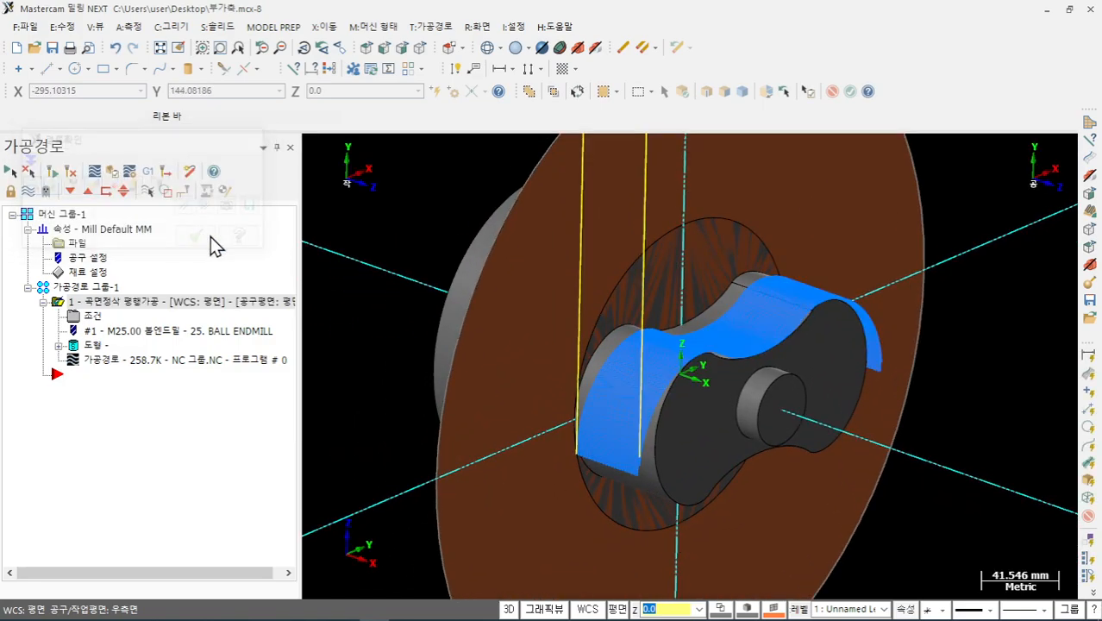
scroll(602, 362, down, 4)
middle_drag(692, 388, 683, 395)
scroll(720, 371, up, 2)
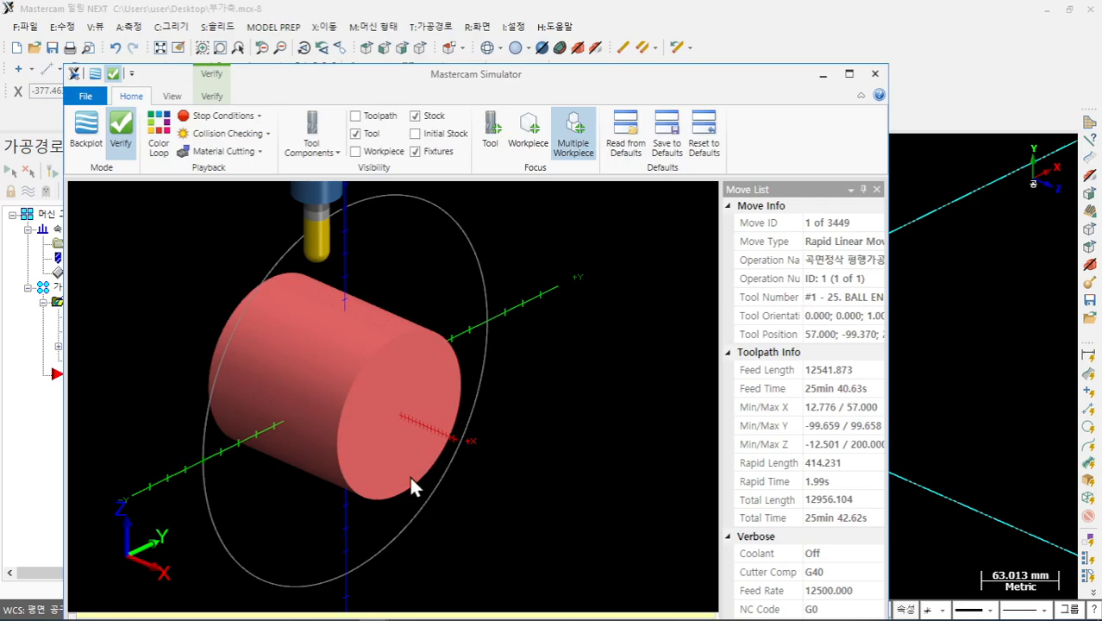
- Play the verification through all 3449 moves, orbiting to watch the finish cut on the stock
drag(563, 71, 582, 39)
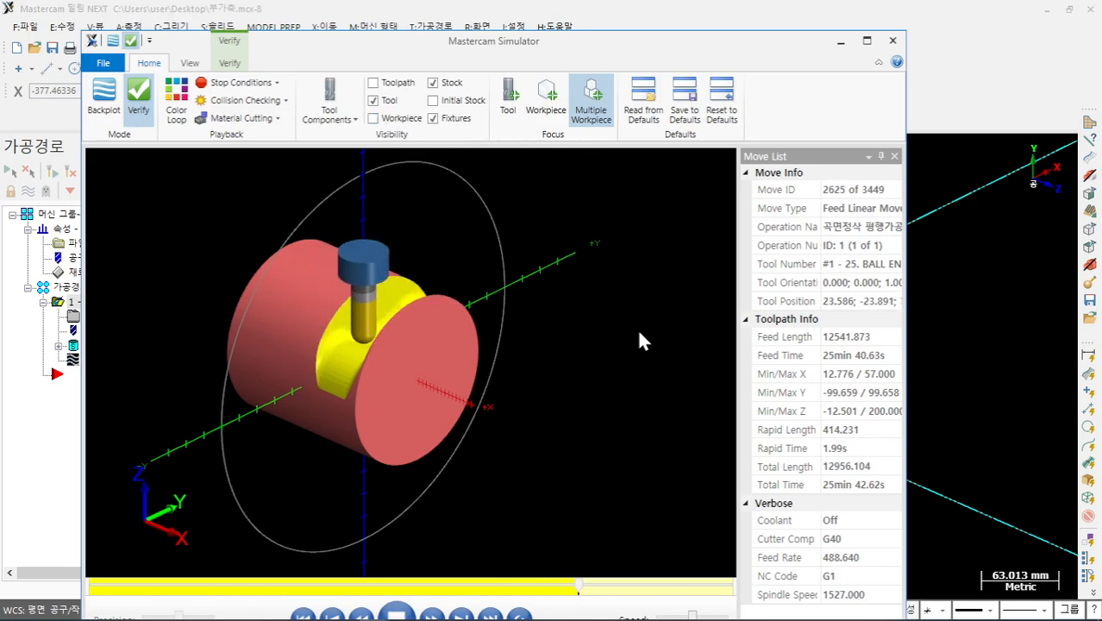
scroll(399, 363, up, 2)
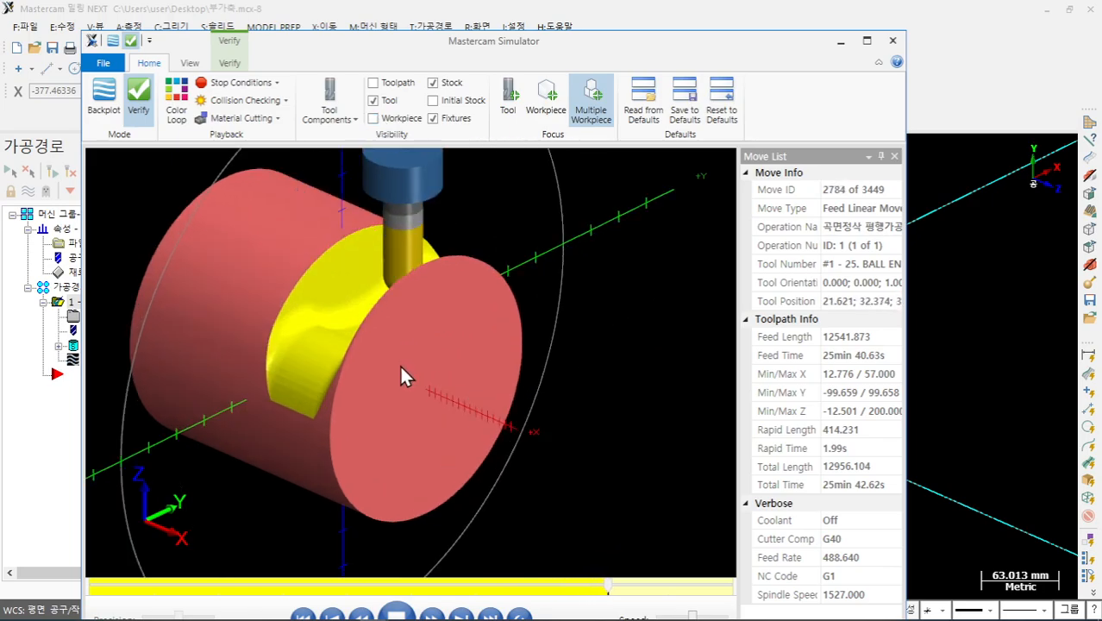
middle_drag(432, 340, 433, 364)
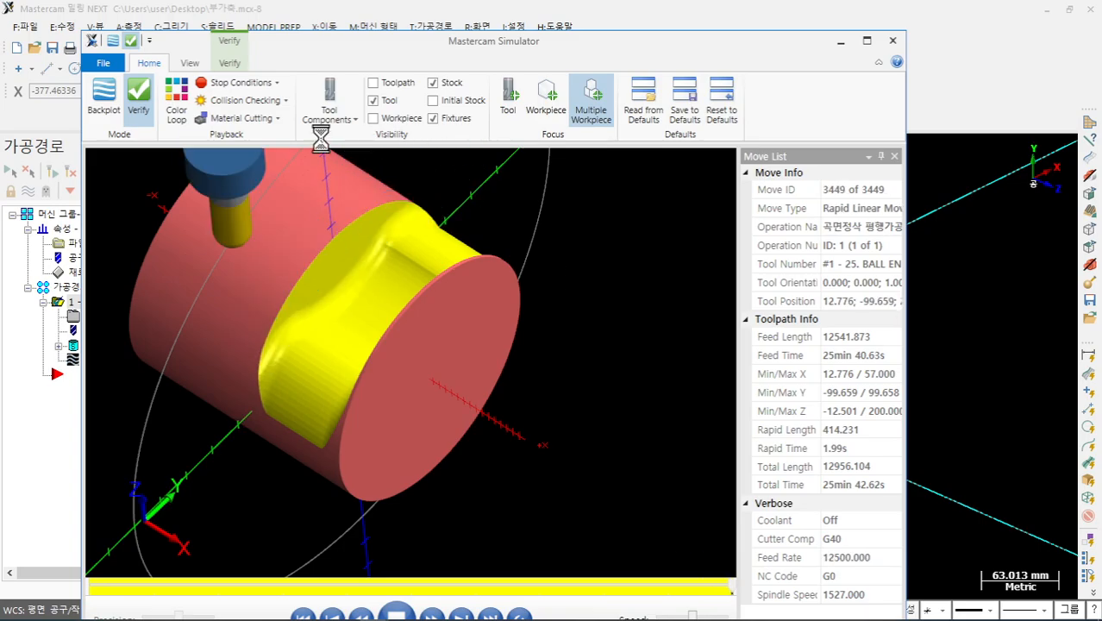
click(229, 63)
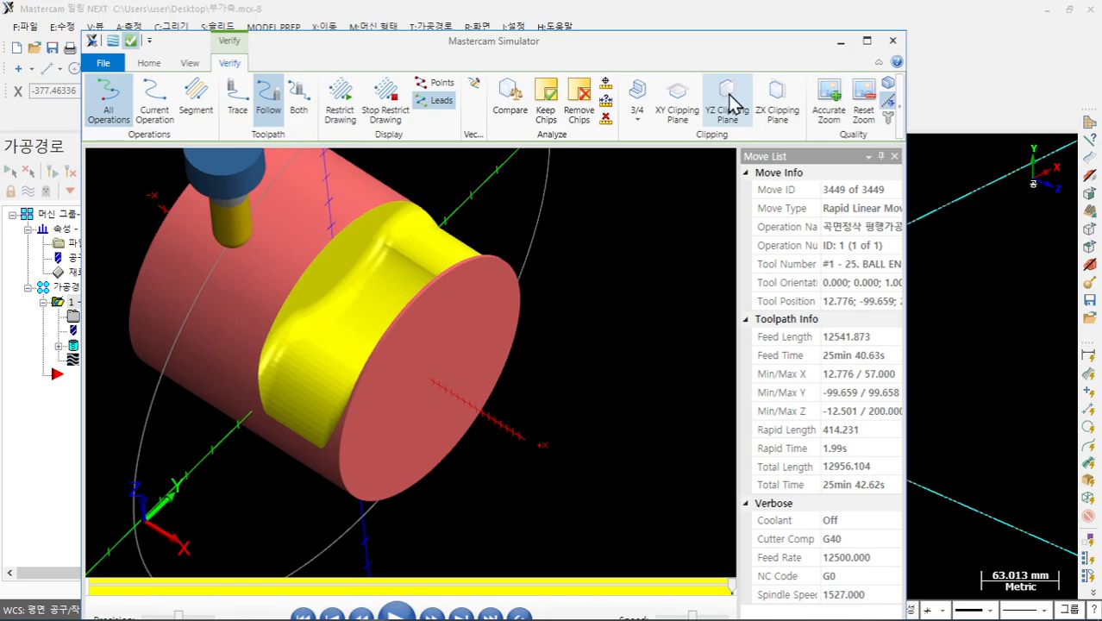
- Slice the stock with a YZ clipping plane and overlay the workpiece model
click(729, 102)
drag(460, 278, 505, 308)
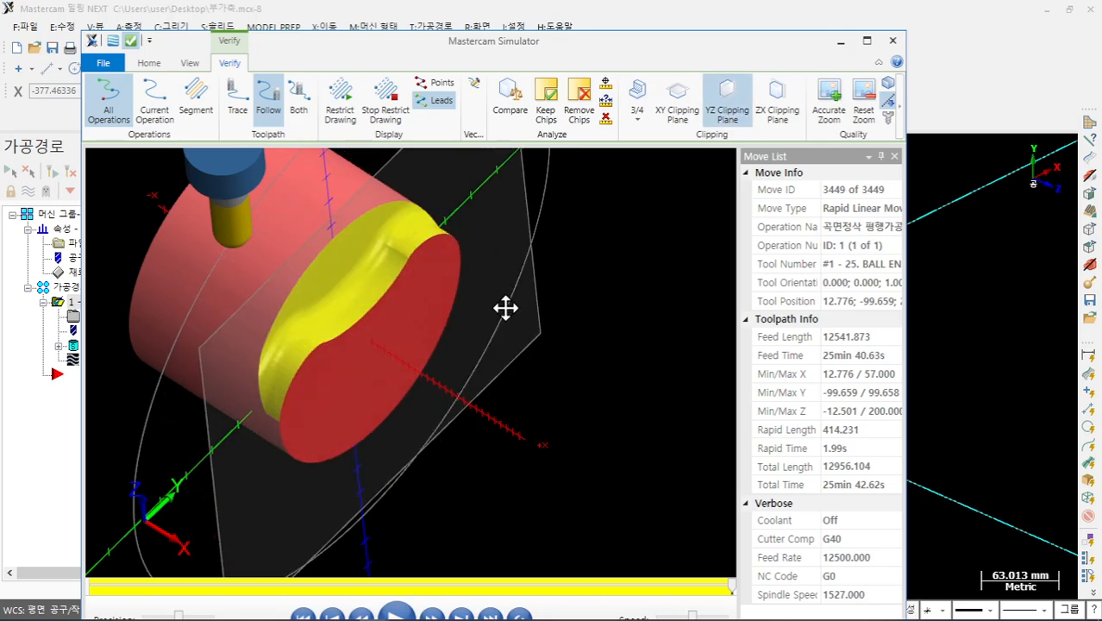
click(150, 63)
click(373, 118)
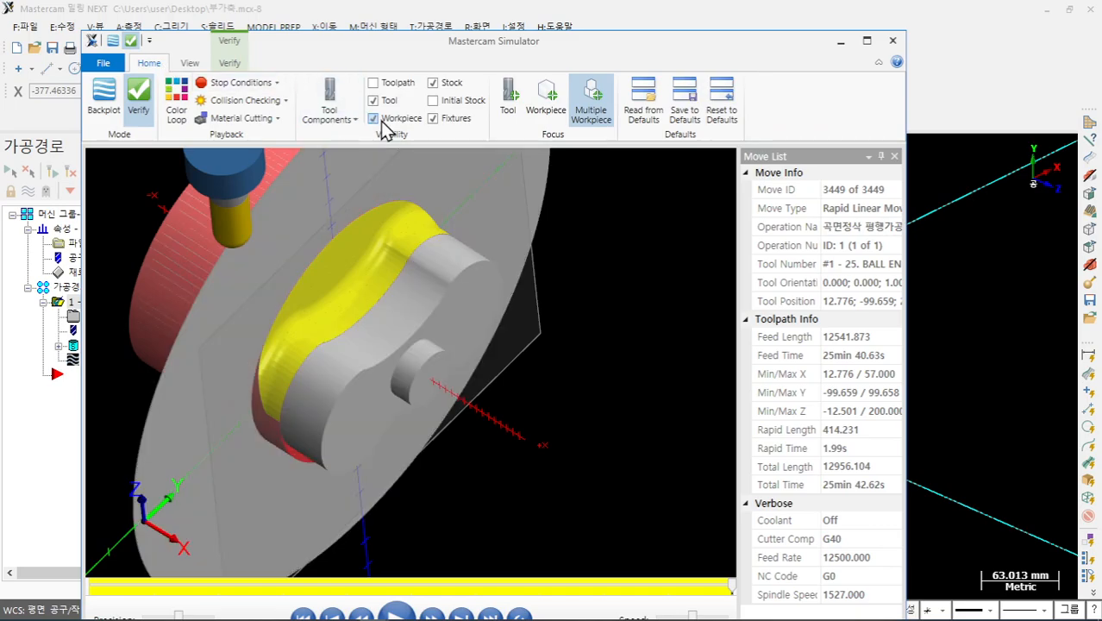
- Orbit around the sectioned stock to inspect the machined lobes, then close the Simulator
middle_drag(601, 399, 540, 357)
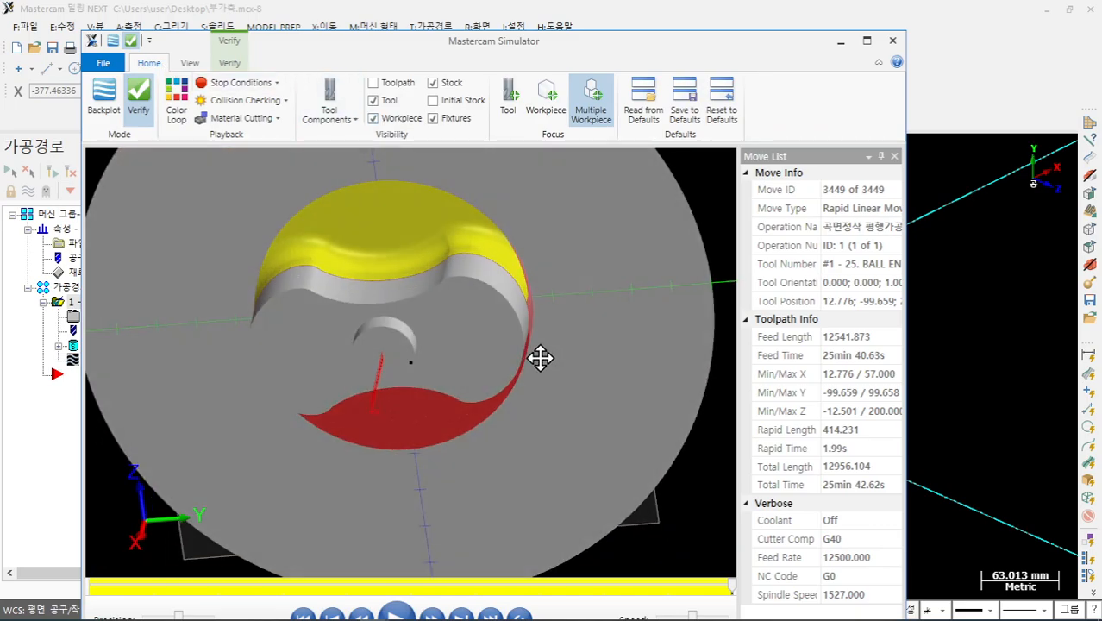
scroll(339, 265, up, 3)
middle_drag(340, 265, 443, 239)
scroll(450, 371, down, 4)
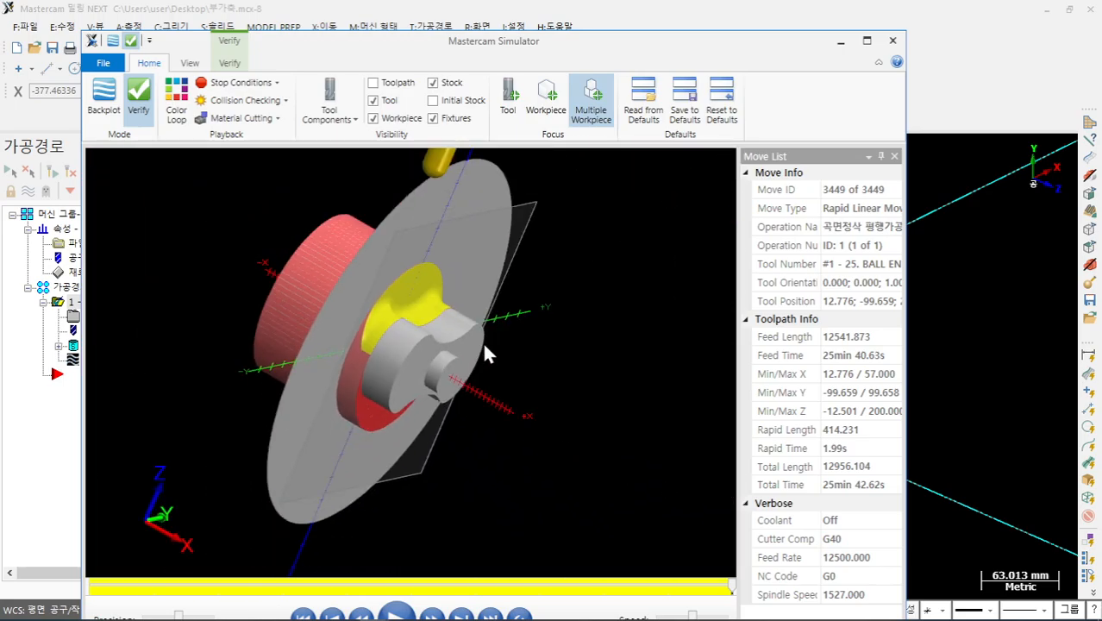
mouse_move(483, 342)
middle_down()
mouse_move(435, 327)
mouse_move(467, 349)
middle_up()
scroll(406, 361, up, 3)
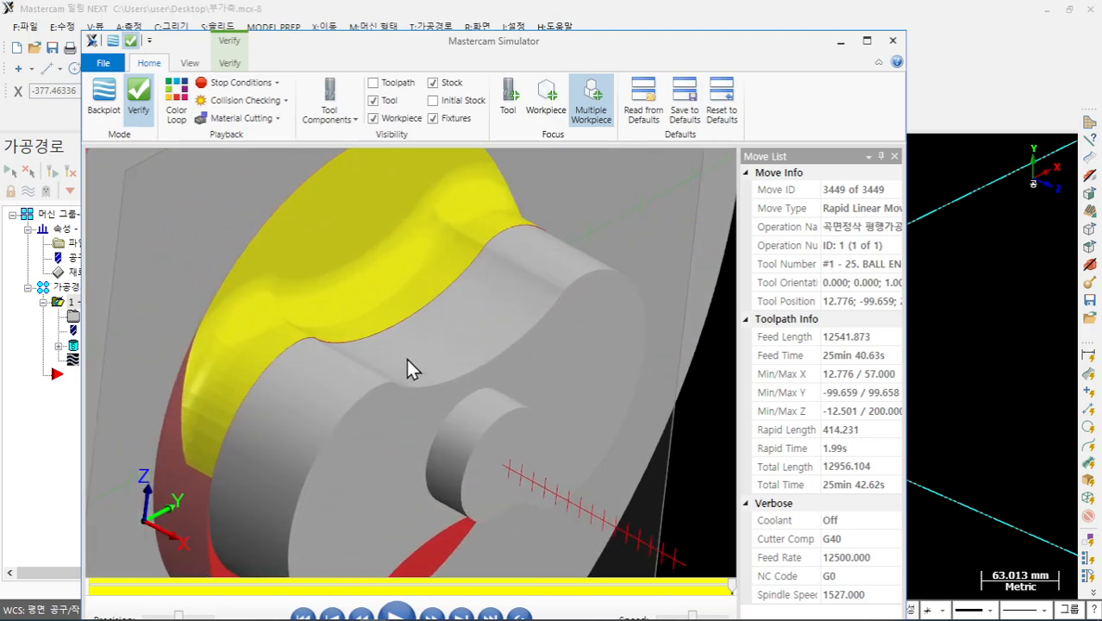
scroll(407, 349, down, 2)
middle_drag(255, 500, 276, 522)
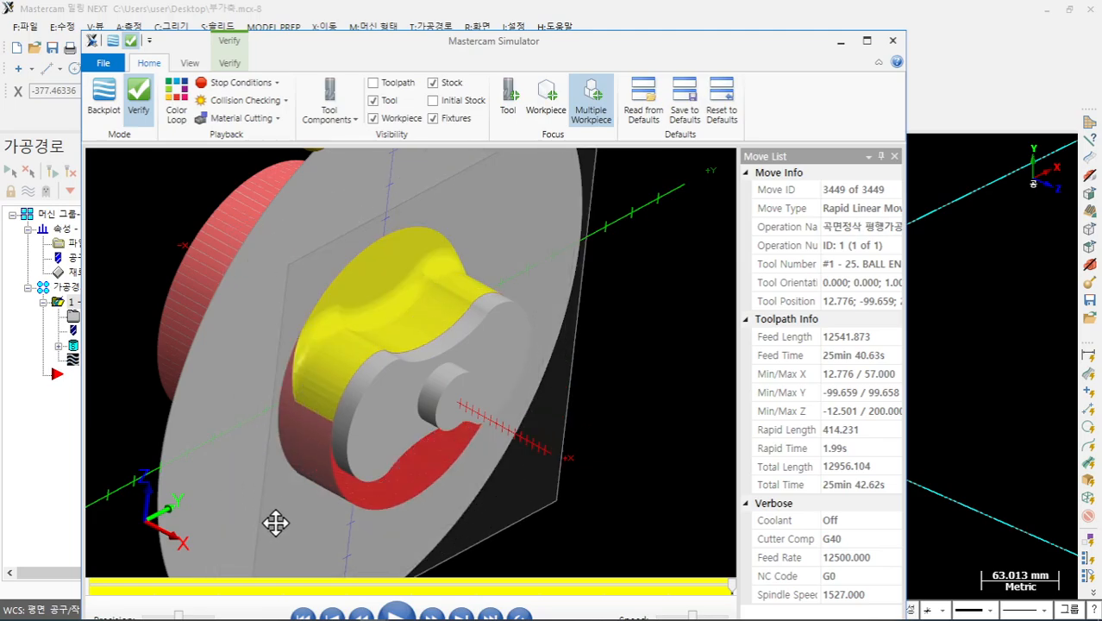
scroll(324, 318, up, 4)
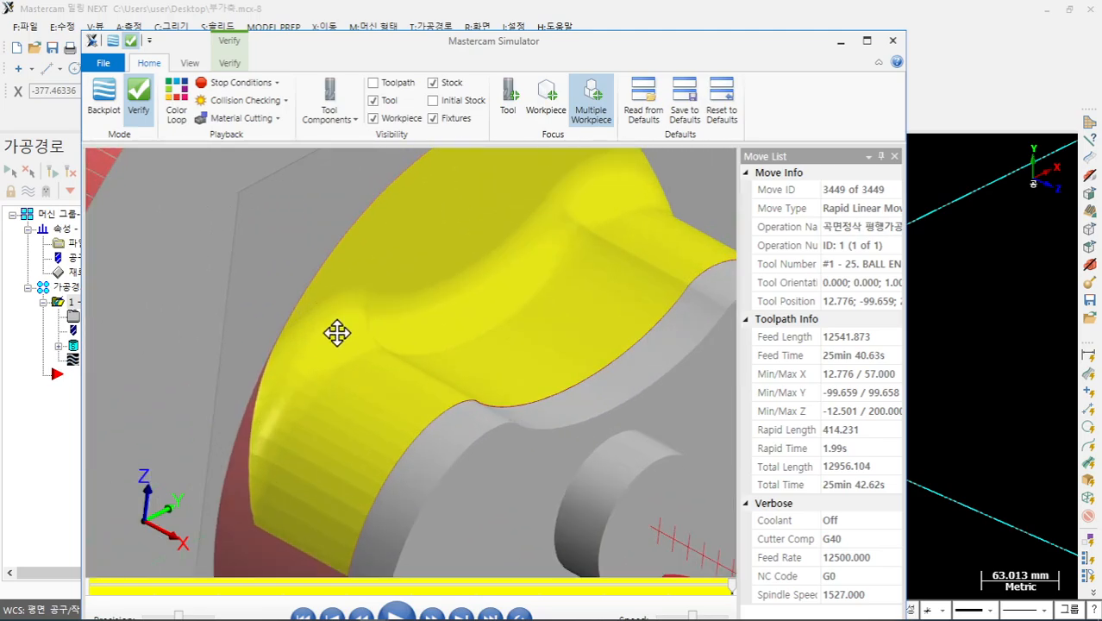
scroll(336, 332, down, 5)
mouse_move(337, 326)
middle_down()
mouse_move(374, 331)
mouse_move(342, 332)
middle_up()
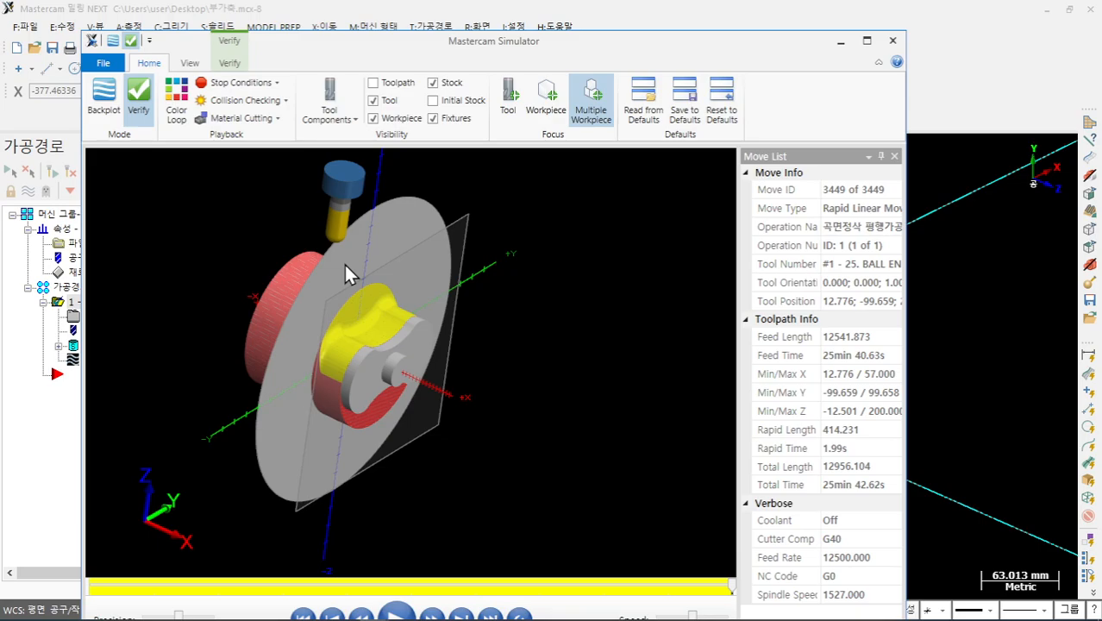
click(893, 41)
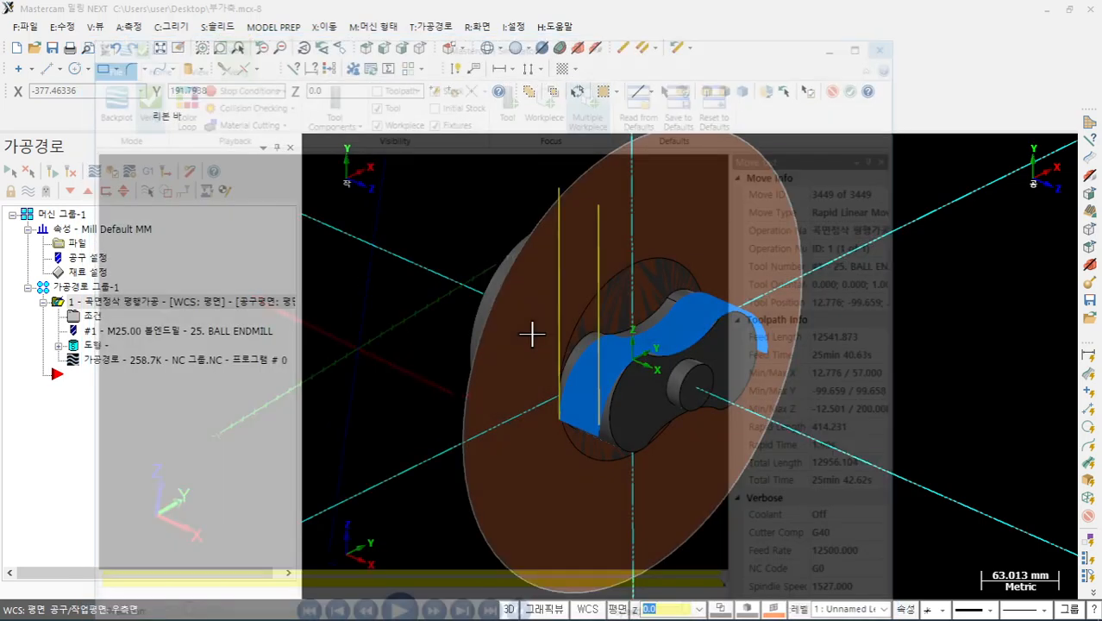
- Review operation 1's 25. BALL ENDMILL settings, then paste a copy as operation 2
click(107, 315)
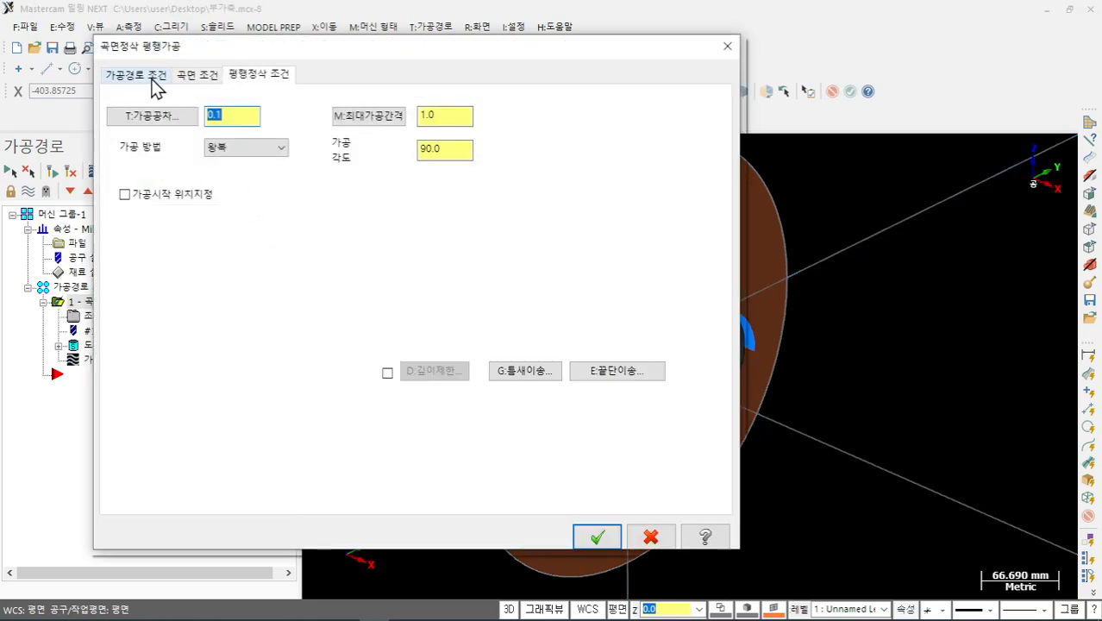
click(136, 75)
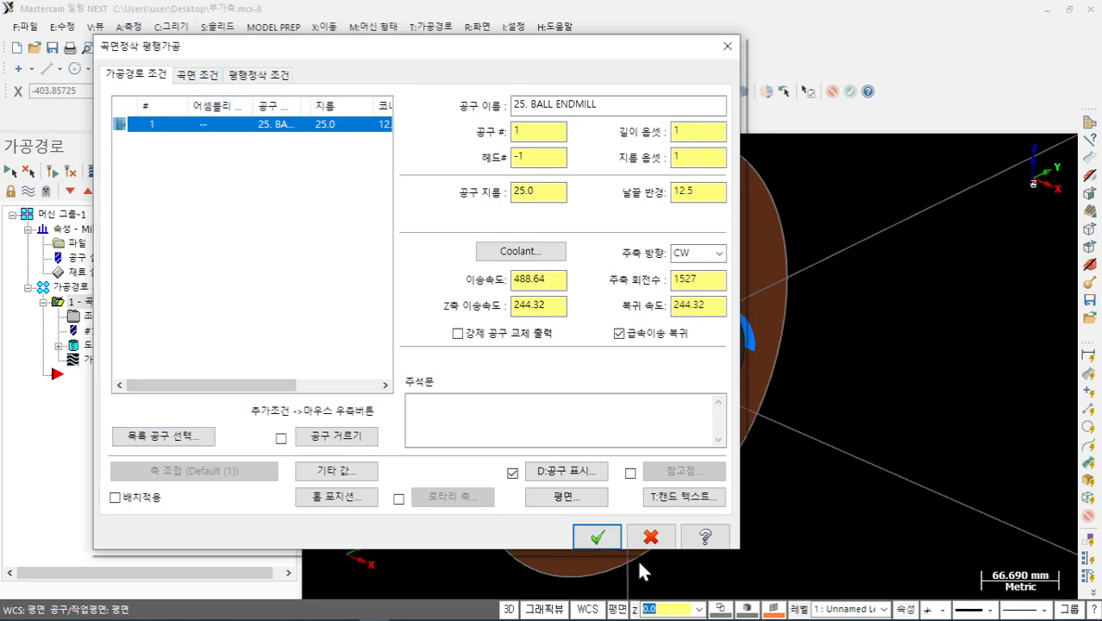
click(597, 537)
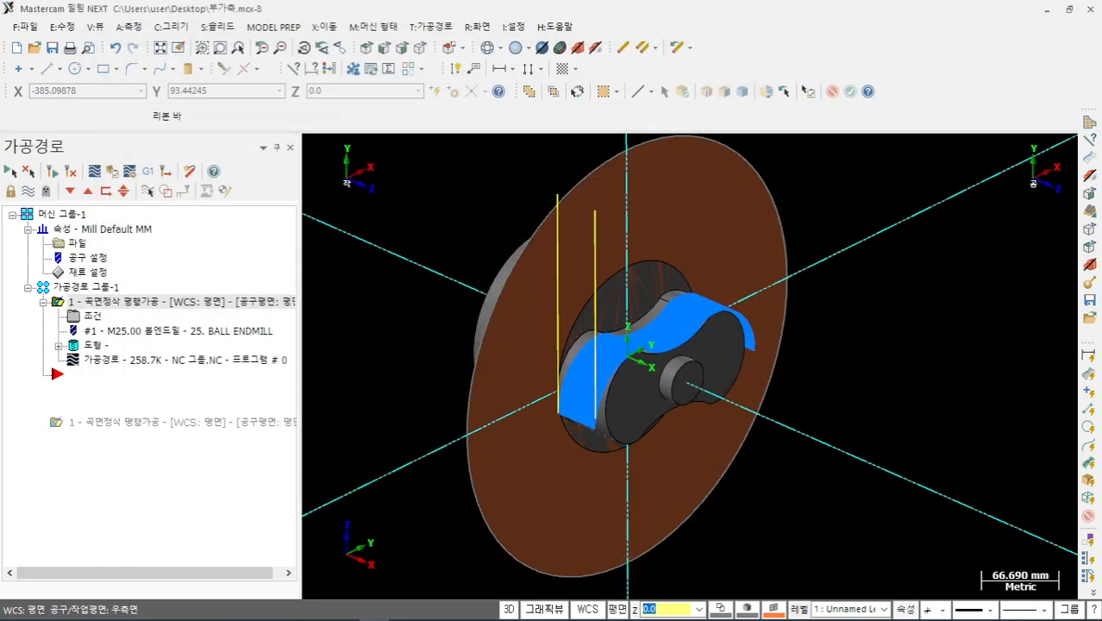
right_click(108, 416)
click(160, 478)
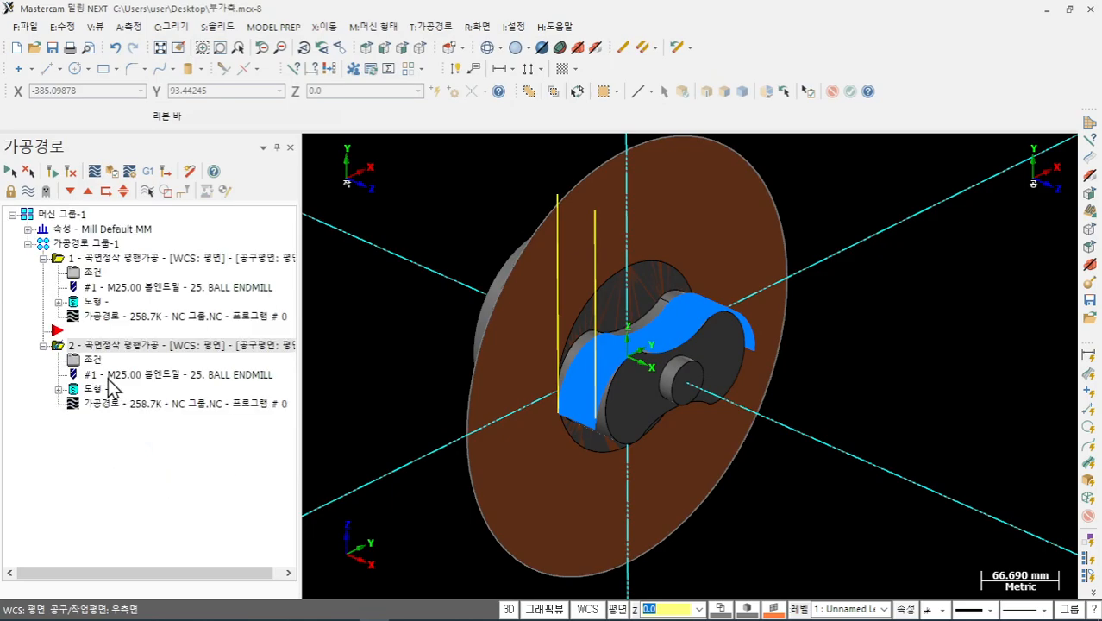
- Load the 20. FLAT ENDMILL from the tool library into operation 2 as tool number 2
click(110, 373)
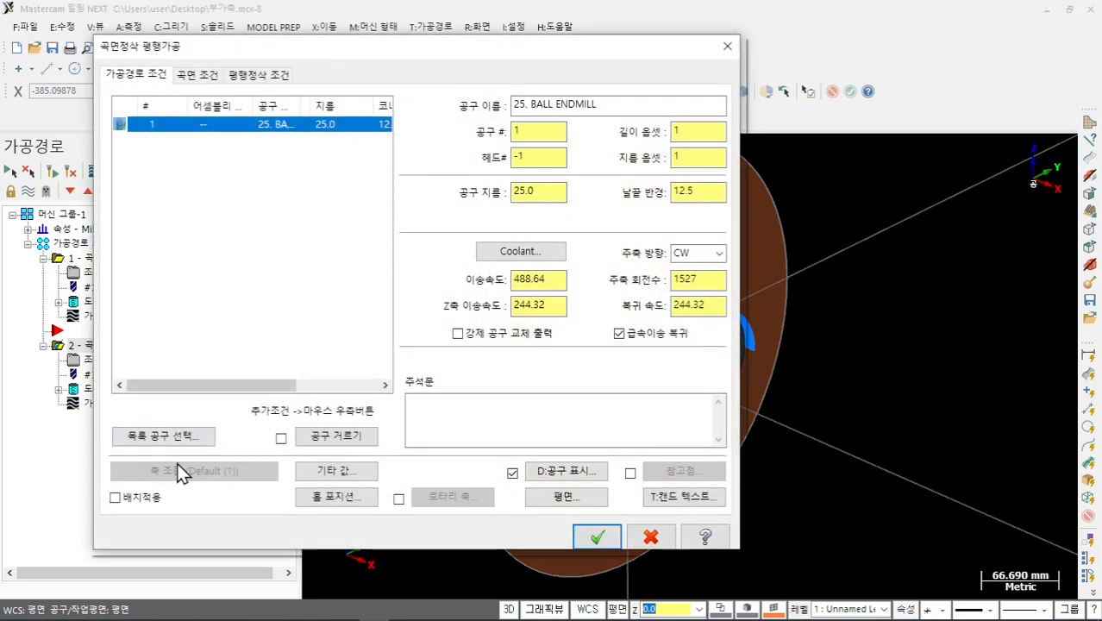
click(188, 440)
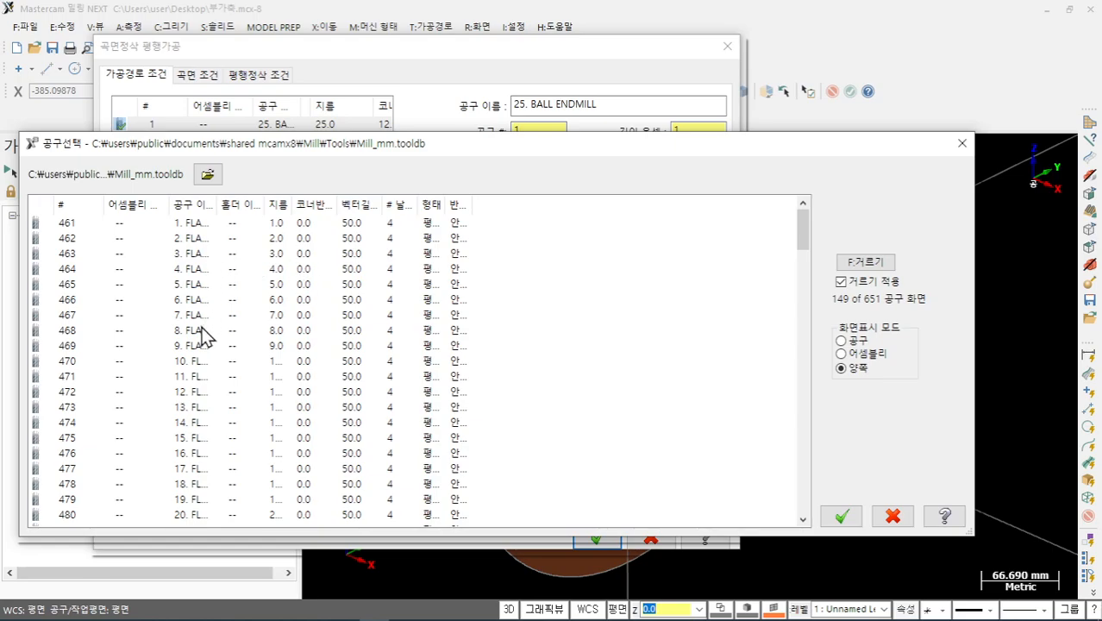
scroll(194, 411, down, 2)
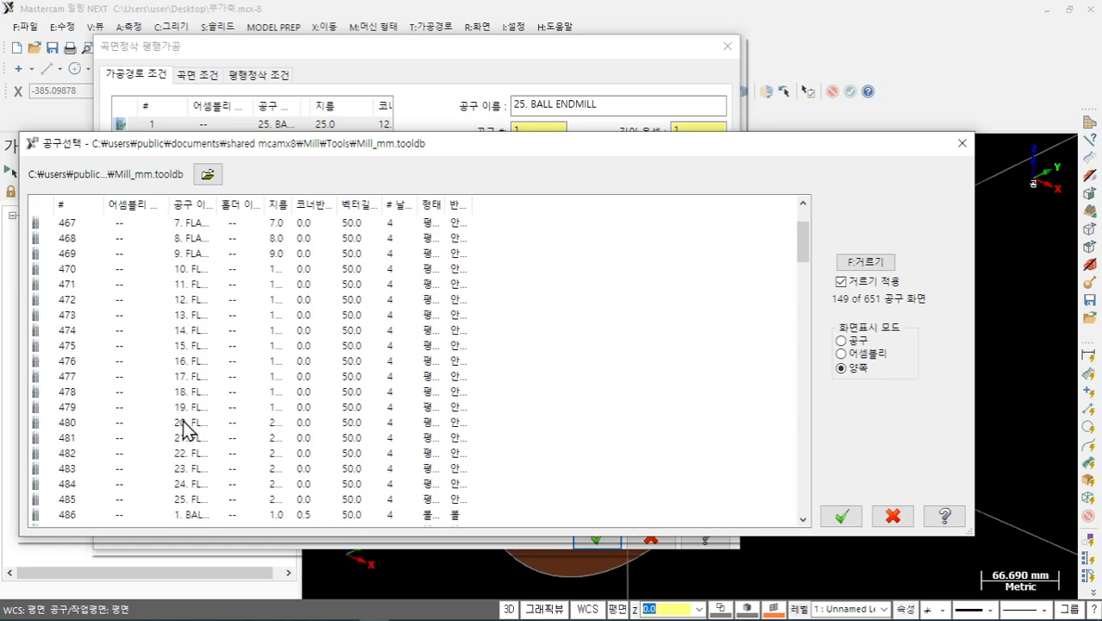
double_click(184, 422)
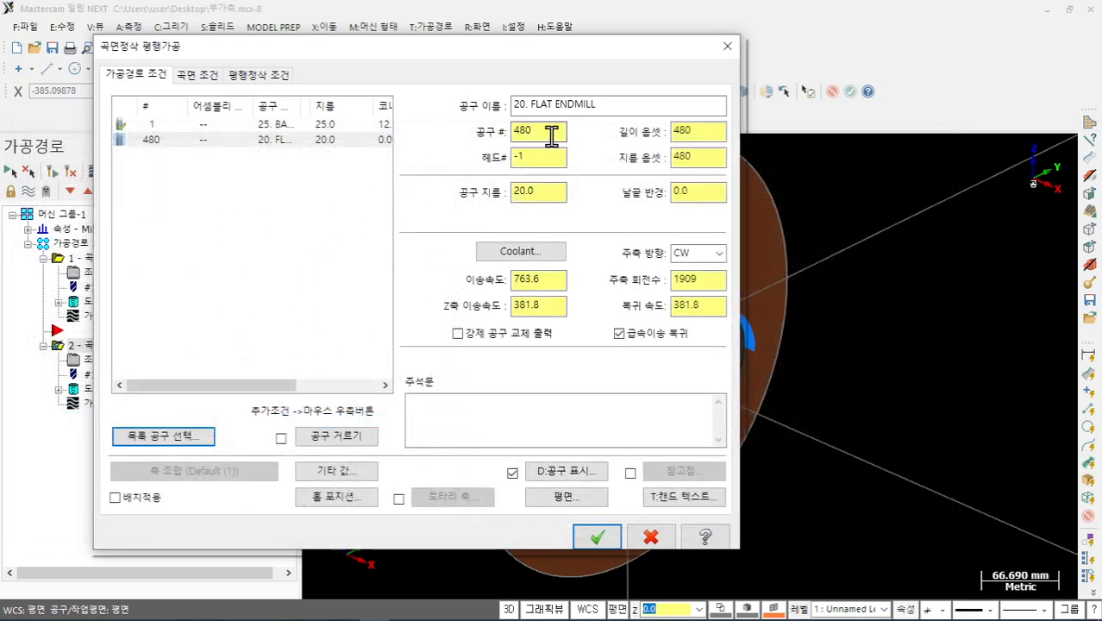
drag(550, 135, 472, 143)
text(2)
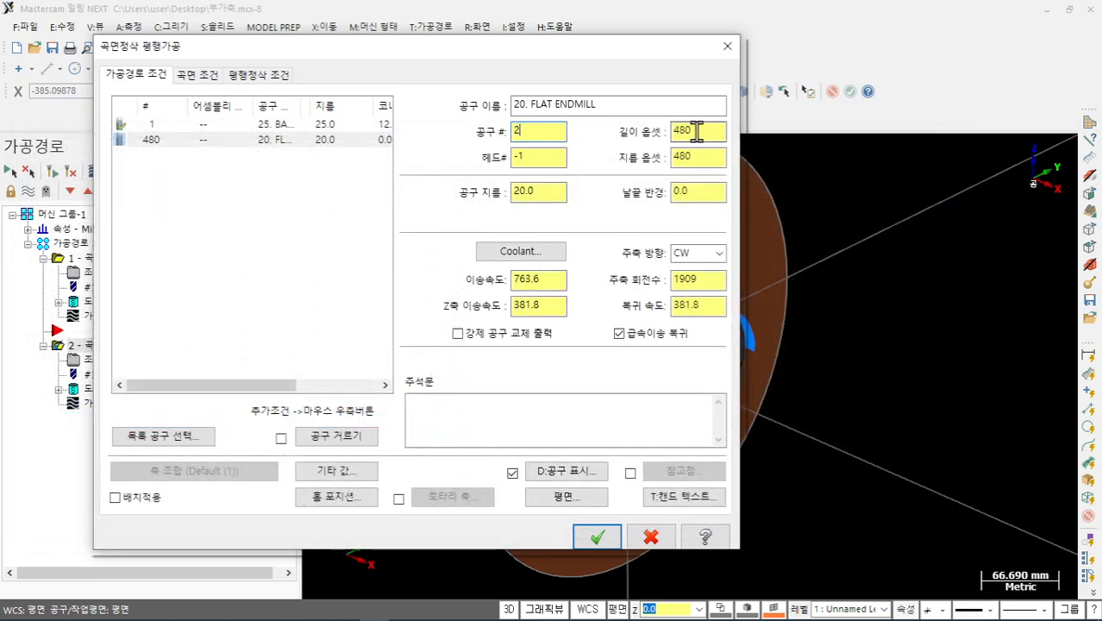
- Review the surface and finish parameters, accept them, and regenerate operation 2 to 295.7K
click(207, 77)
click(244, 78)
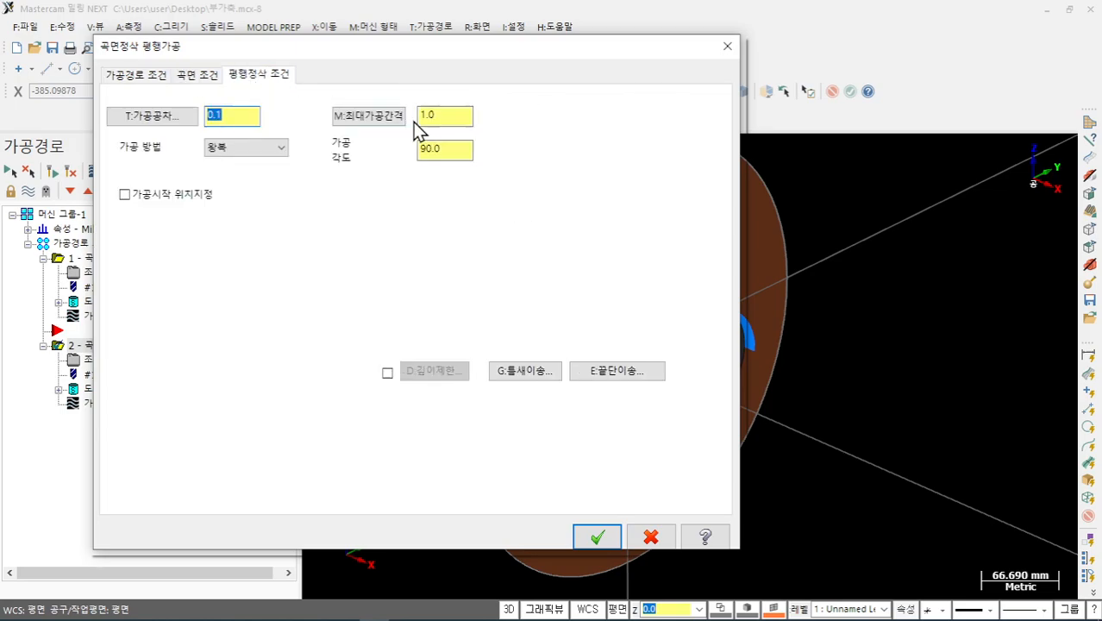
click(596, 536)
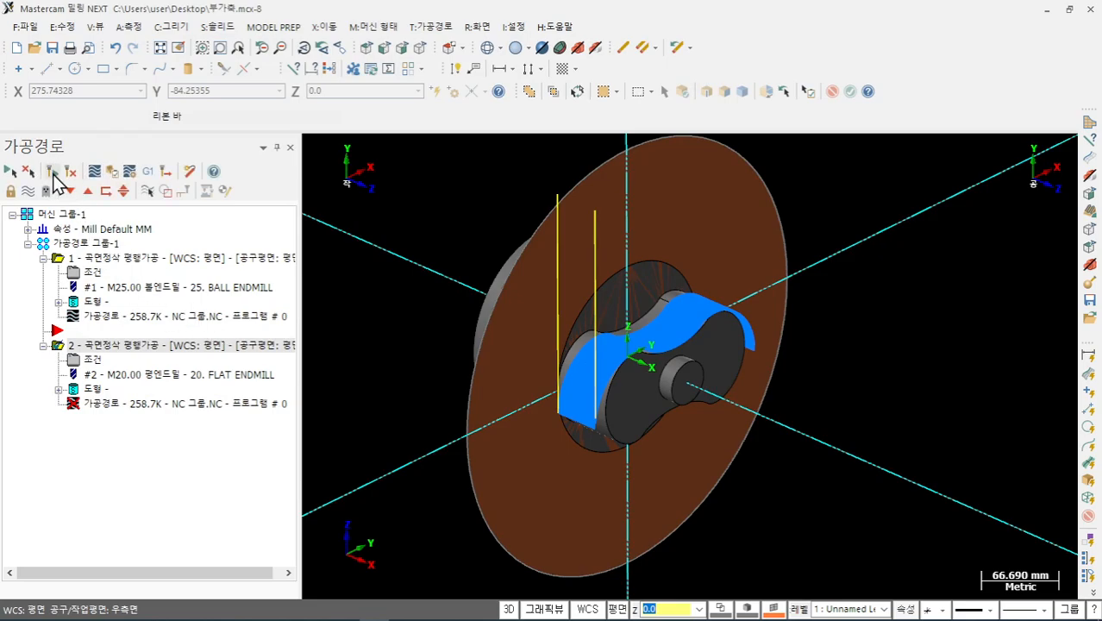
click(52, 173)
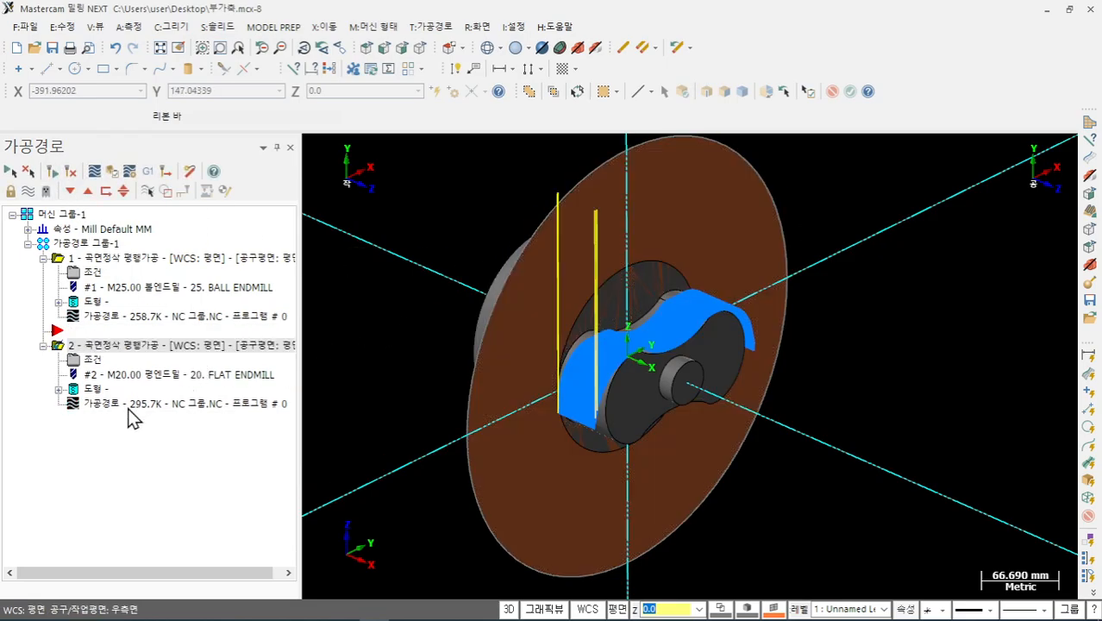
click(129, 404)
- Run operation 2's backplot through the toolpath and inspect the tool against the lobe
mouse_move(556, 158)
mouse_down()
mouse_move(762, 154)
mouse_move(884, 212)
mouse_move(1034, 215)
mouse_up()
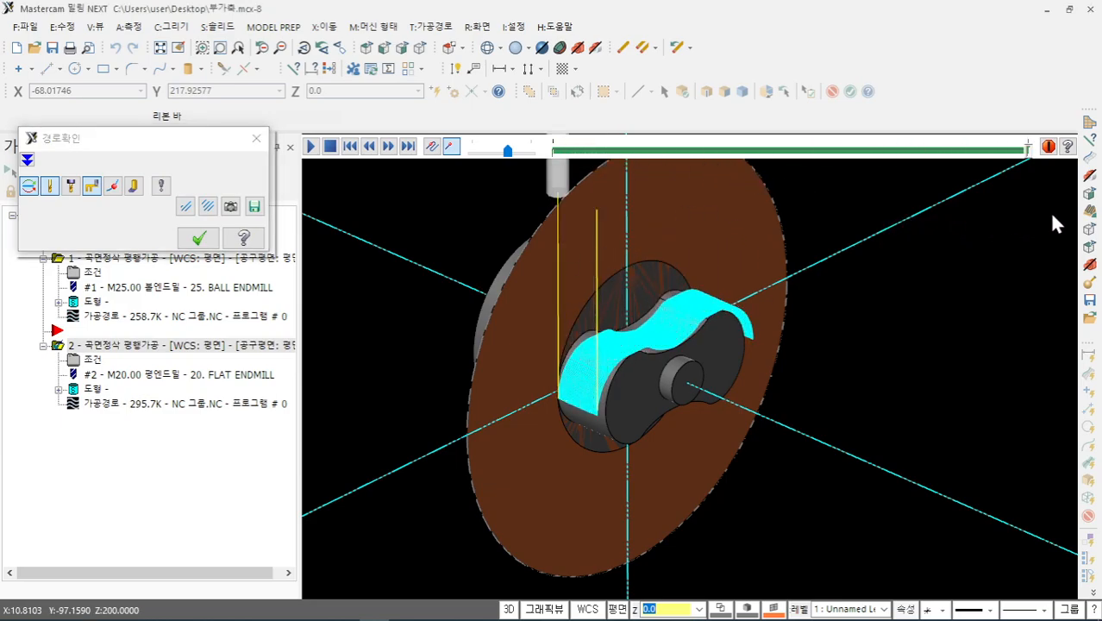
scroll(670, 264, up, 2)
middle_drag(620, 352, 680, 369)
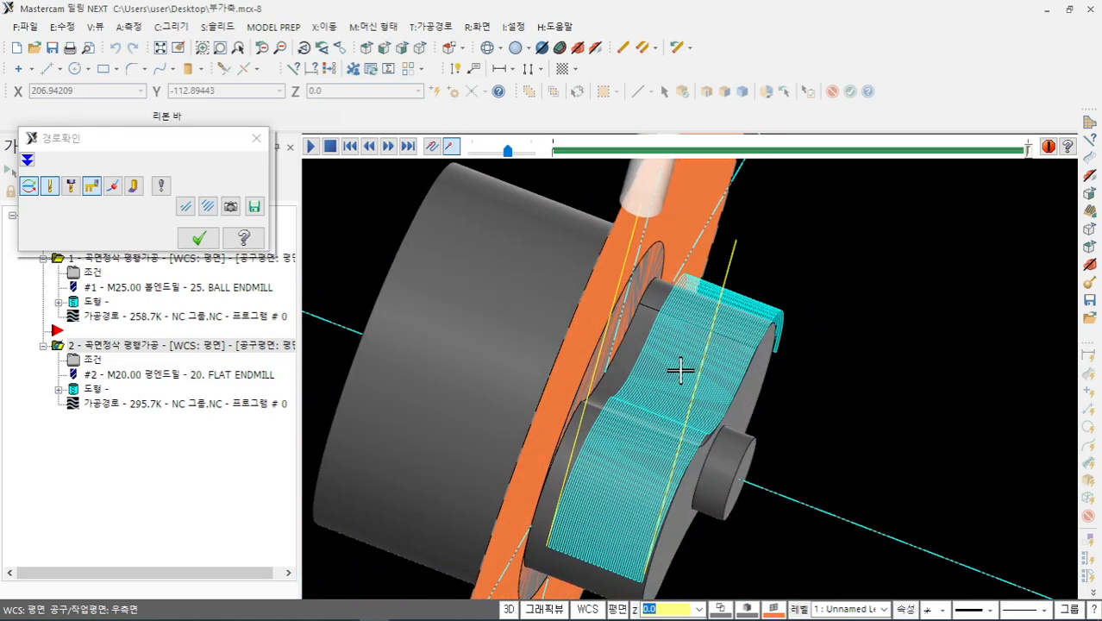
scroll(587, 424, up, 4)
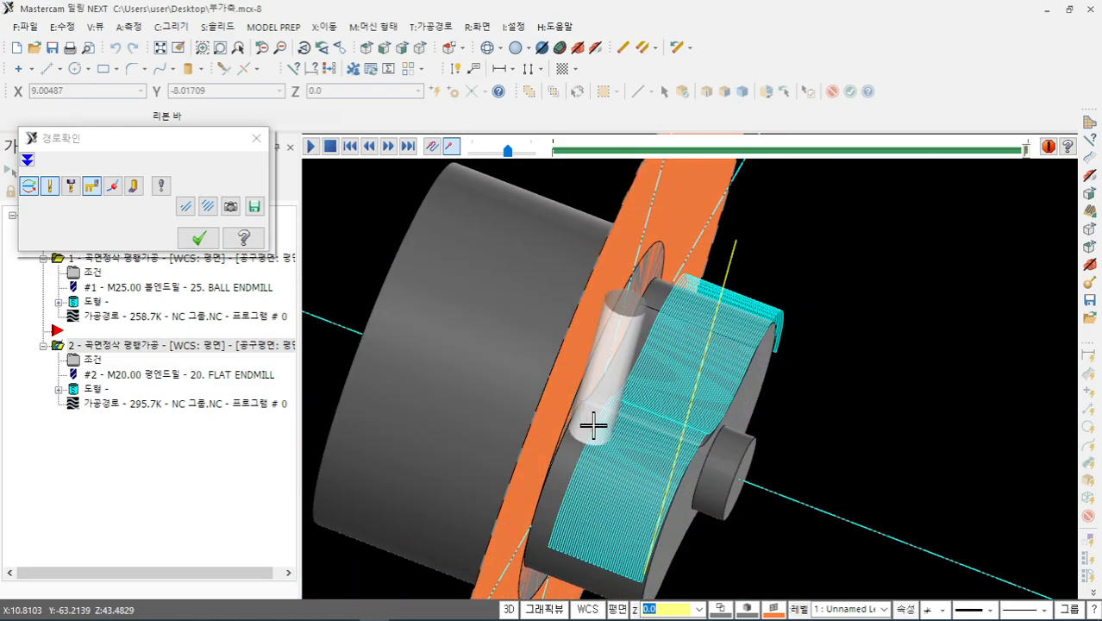
middle_drag(593, 418, 432, 357)
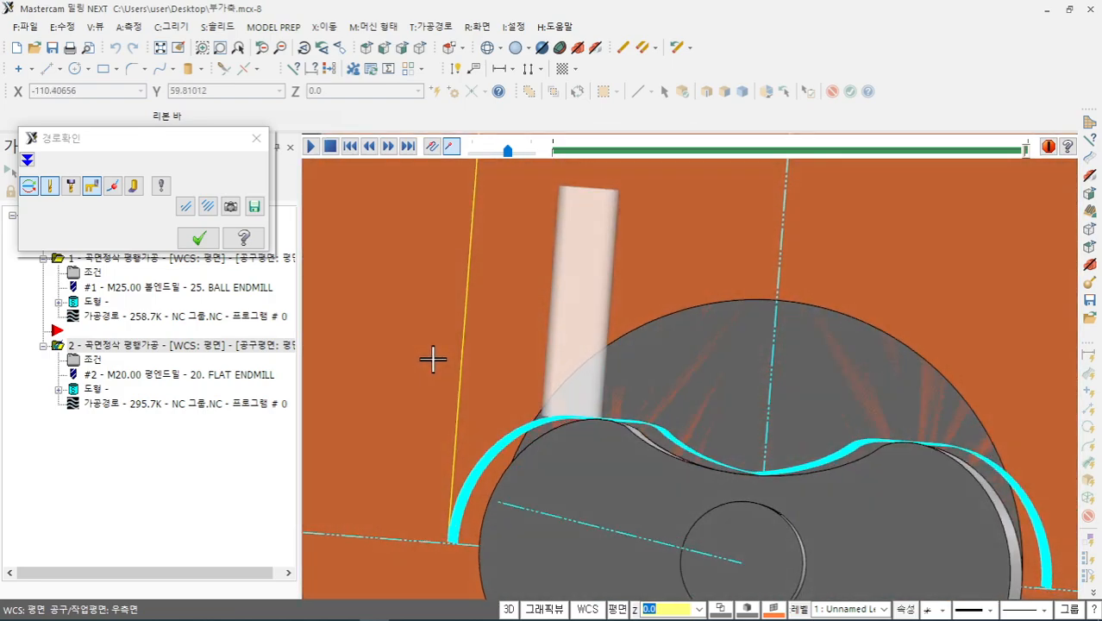
- Check the path in right-side and isometric views, close Backplot, and verify operation 2
right_click(496, 286)
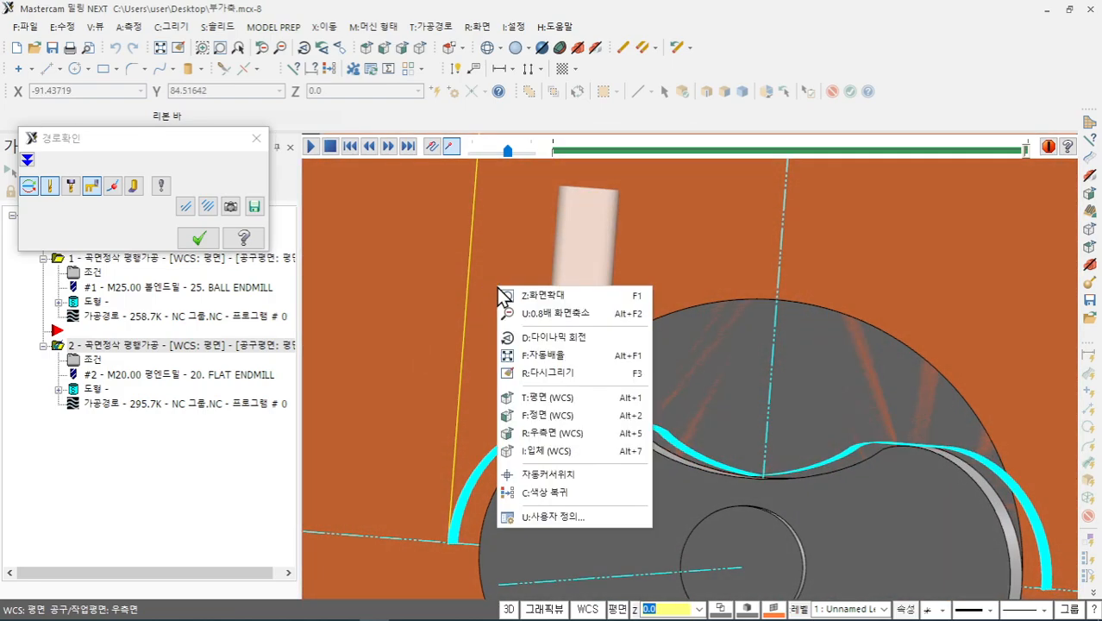
click(550, 433)
scroll(657, 334, up, 2)
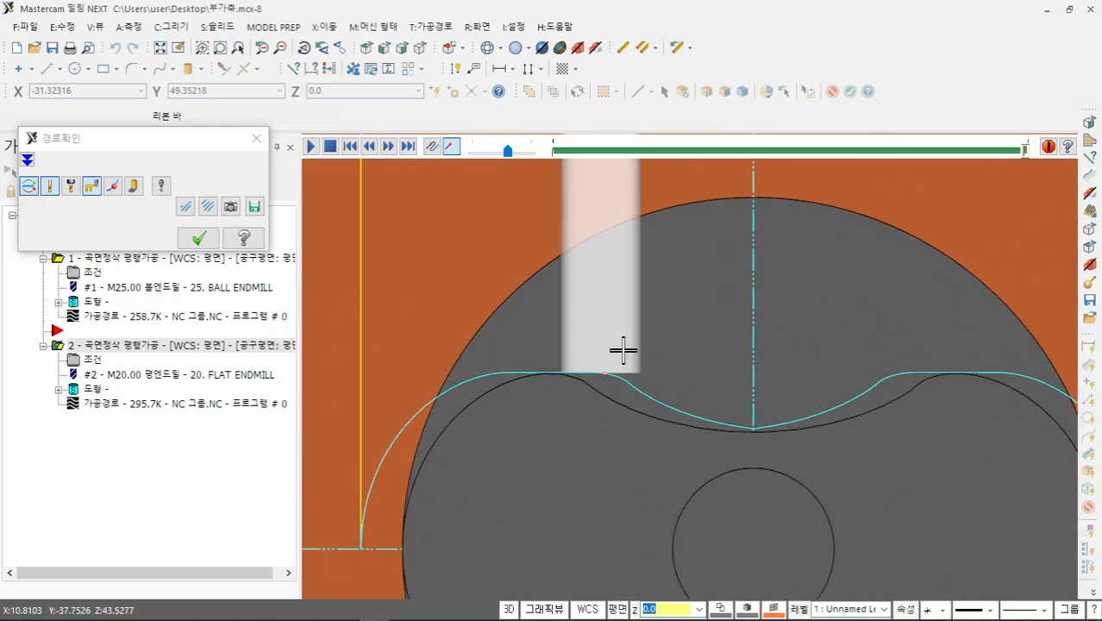
scroll(622, 349, up, 3)
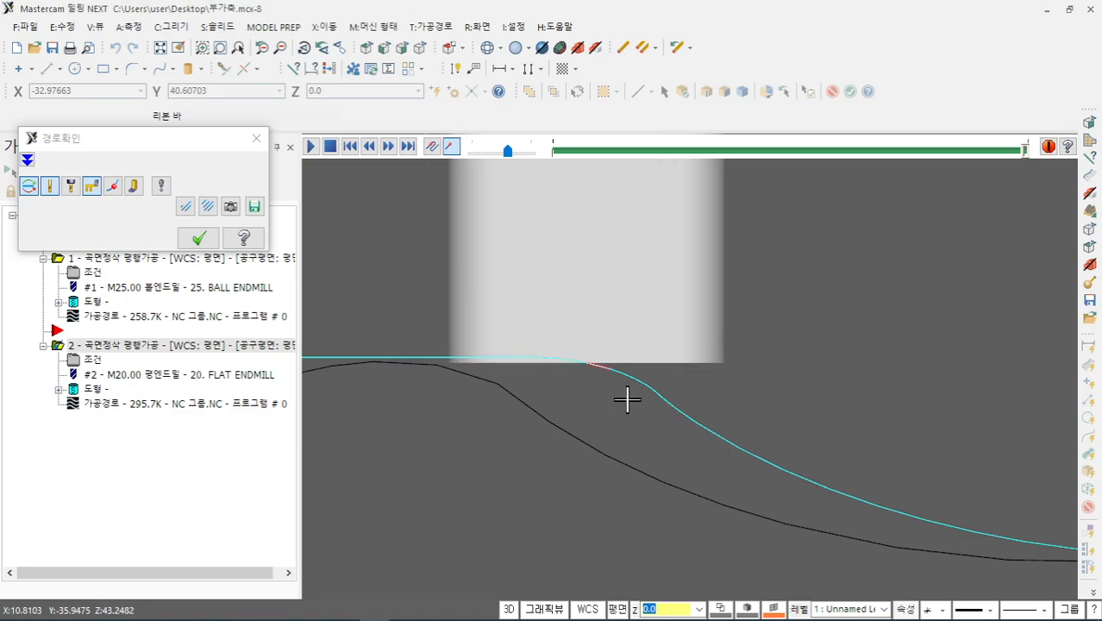
scroll(627, 398, up, 1)
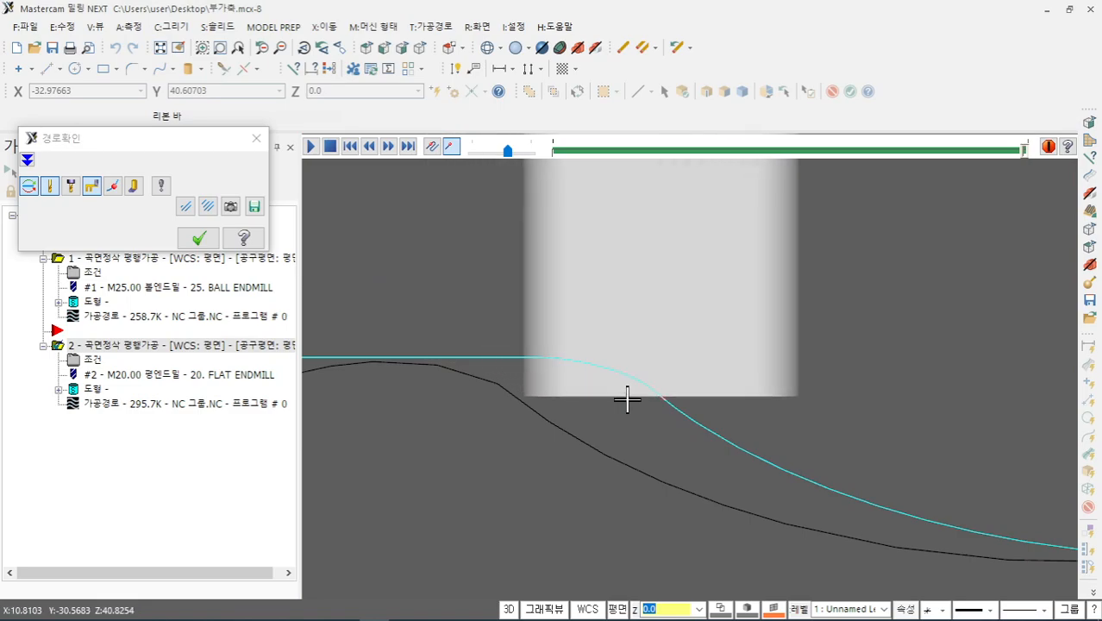
scroll(577, 328, down, 4)
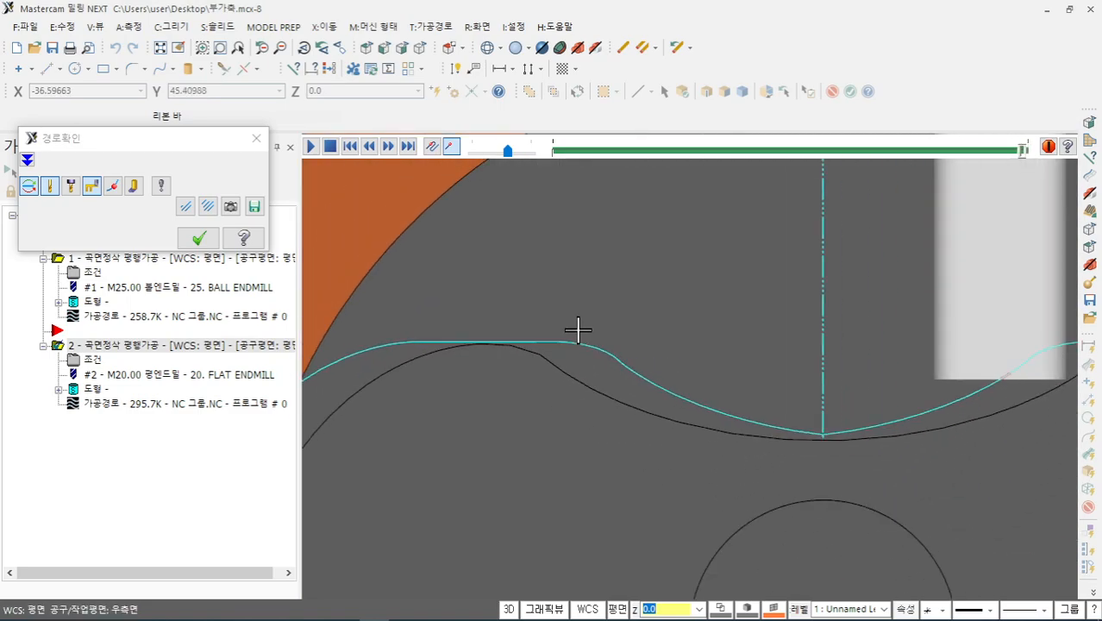
scroll(577, 327, down, 1)
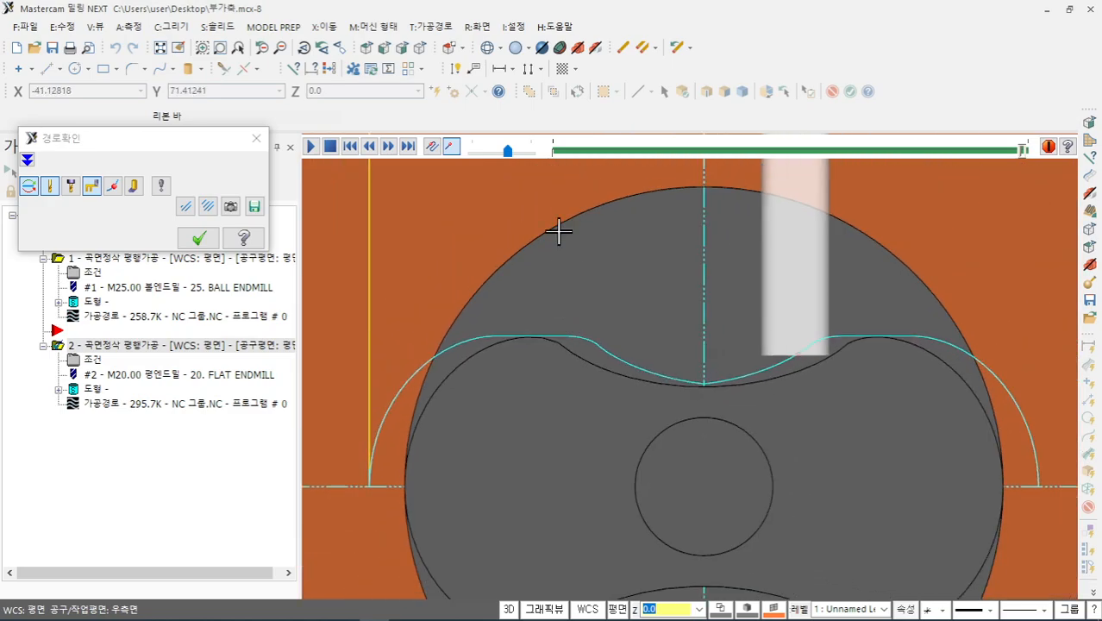
click(419, 50)
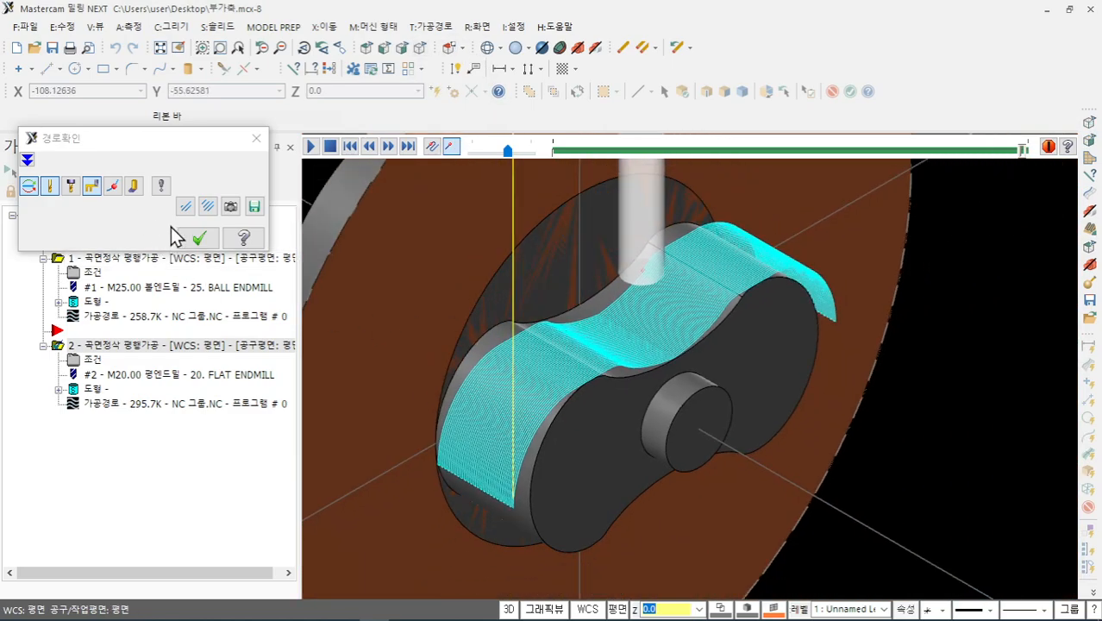
click(198, 237)
click(111, 171)
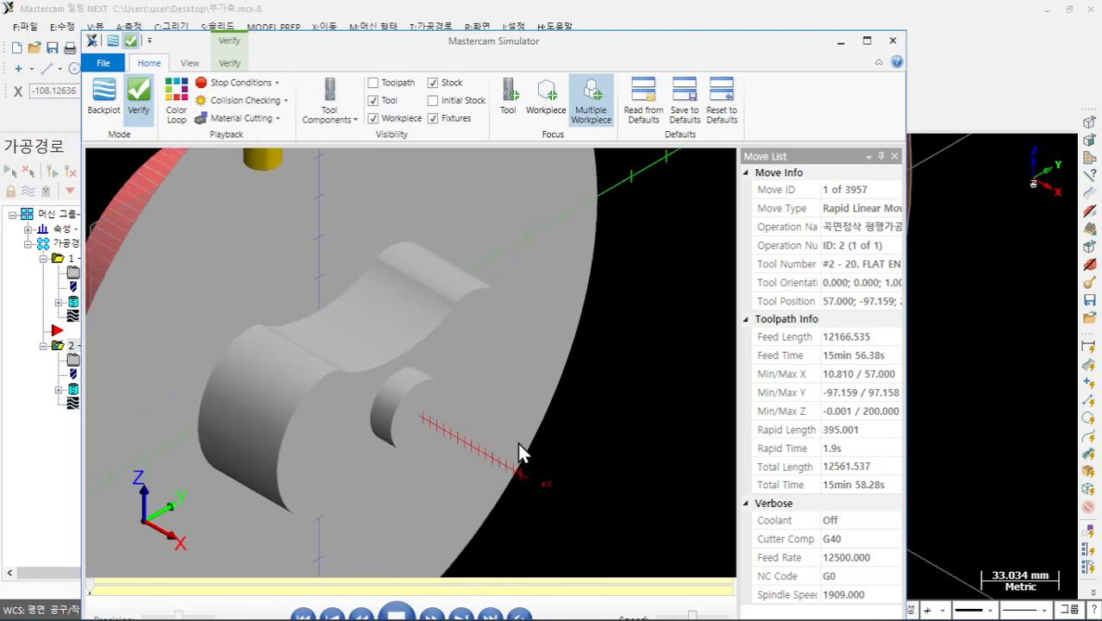
- Orbit, zoom and slide the YZ section plane to inspect operation 2's finished lobe cut at move 3957
scroll(397, 323, down, 1)
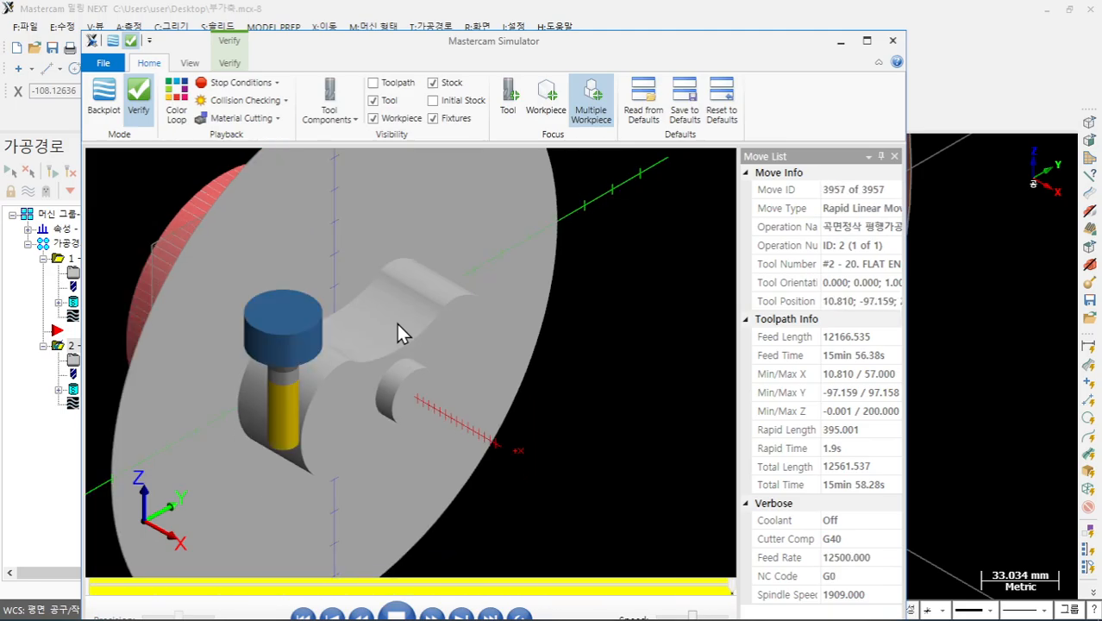
middle_drag(406, 290, 394, 307)
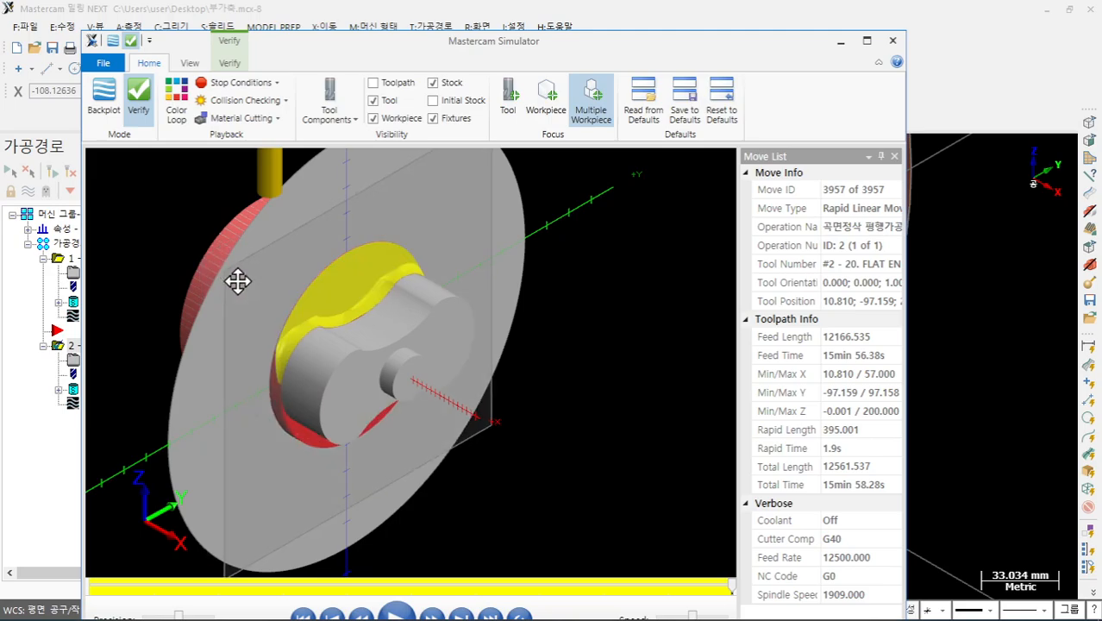
mouse_move(263, 307)
mouse_down()
mouse_move(275, 312)
mouse_move(260, 308)
mouse_up()
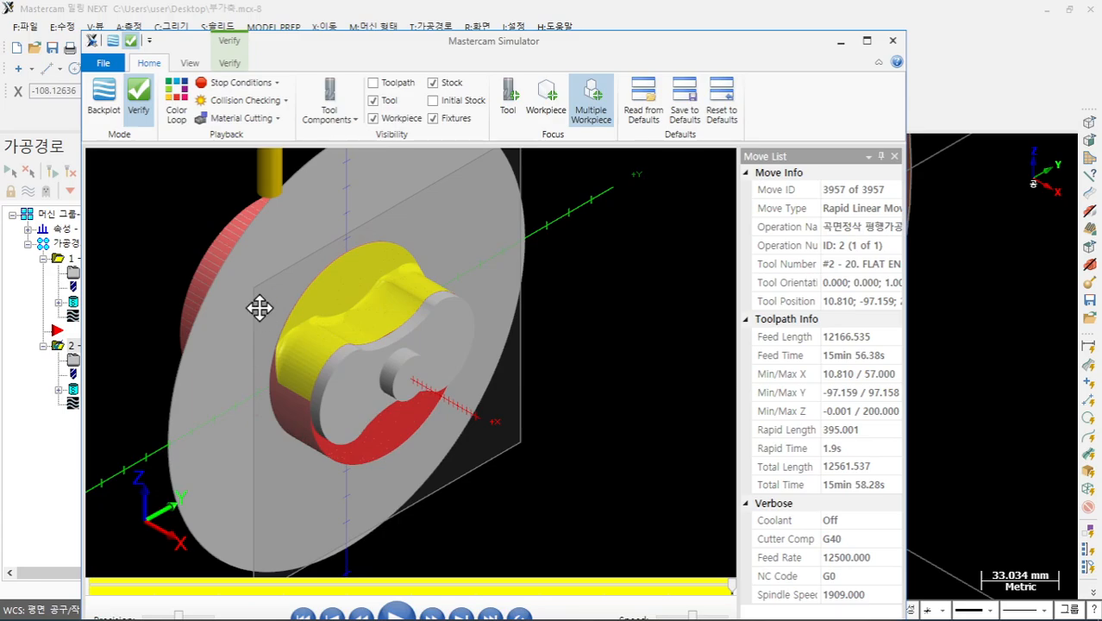
scroll(333, 317, up, 6)
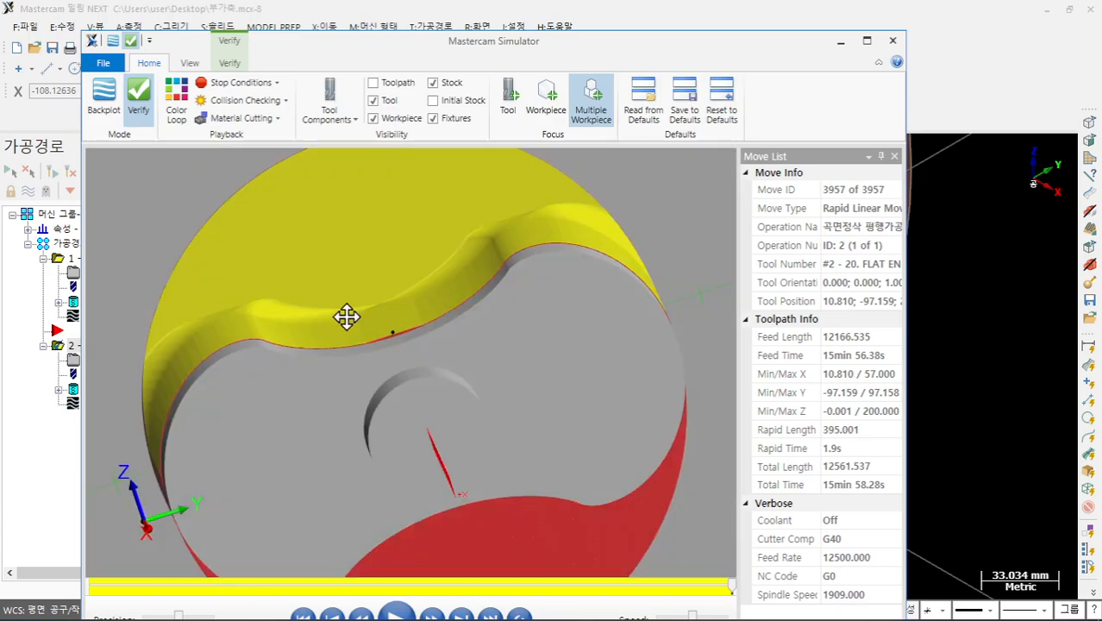
scroll(403, 339, up, 5)
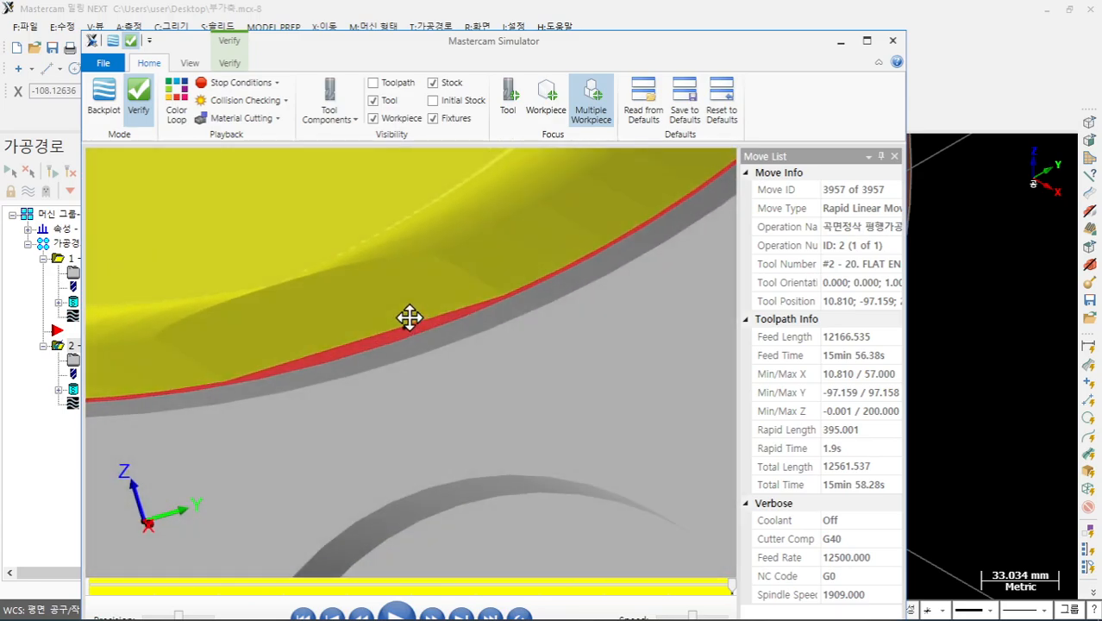
scroll(427, 318, down, 6)
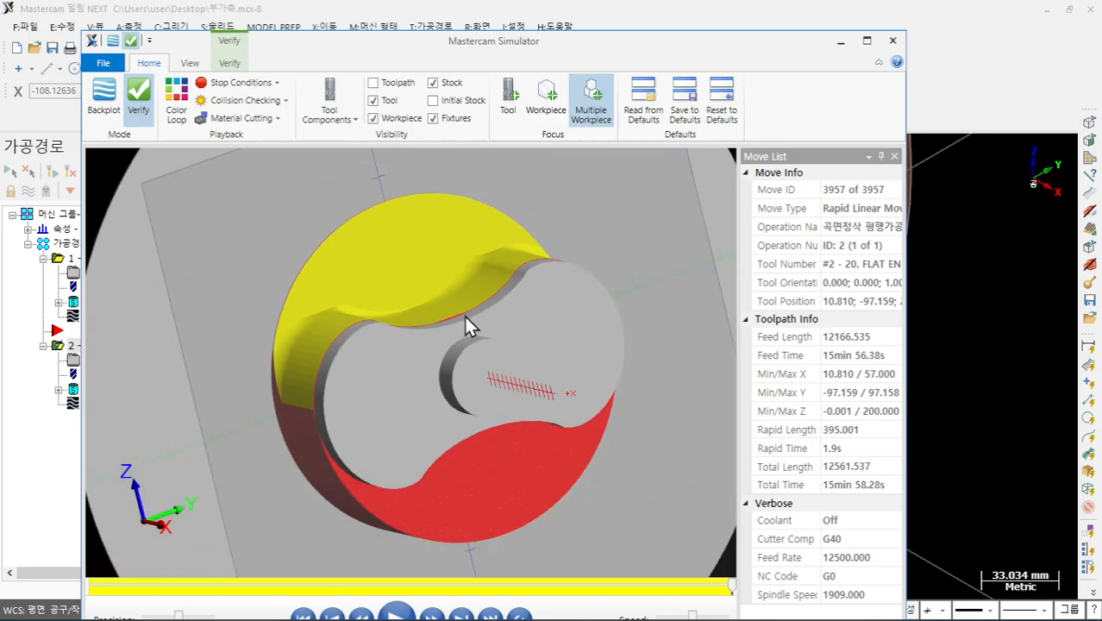
middle_drag(466, 326, 510, 339)
middle_drag(432, 275, 349, 276)
scroll(435, 387, down, 2)
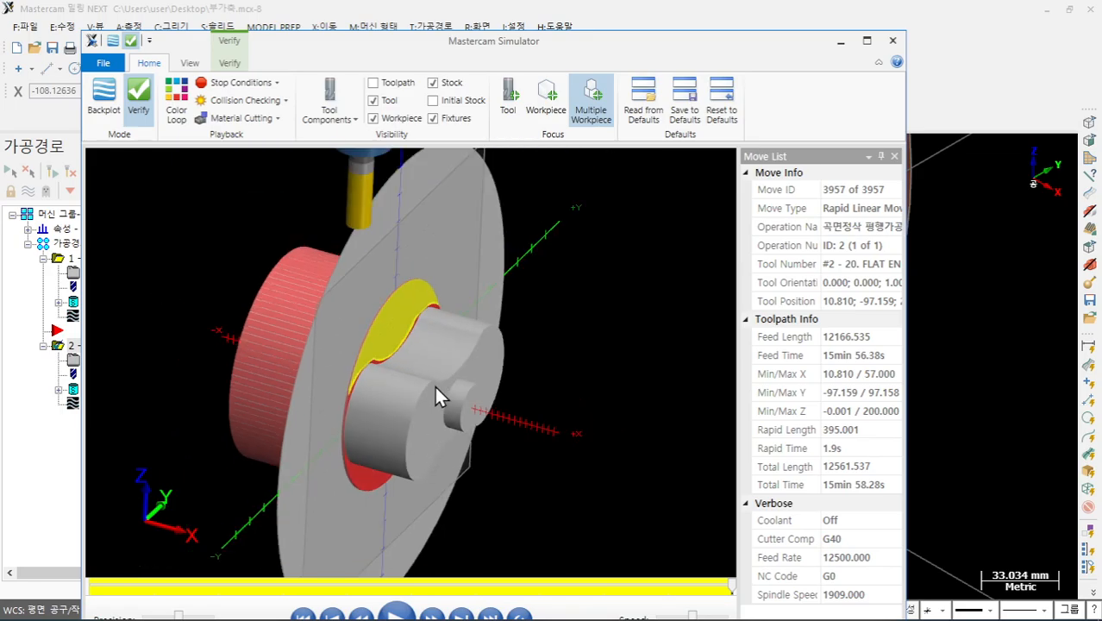
- Switch the section from the YZ clipping plane to the ZX clipping plane
click(229, 63)
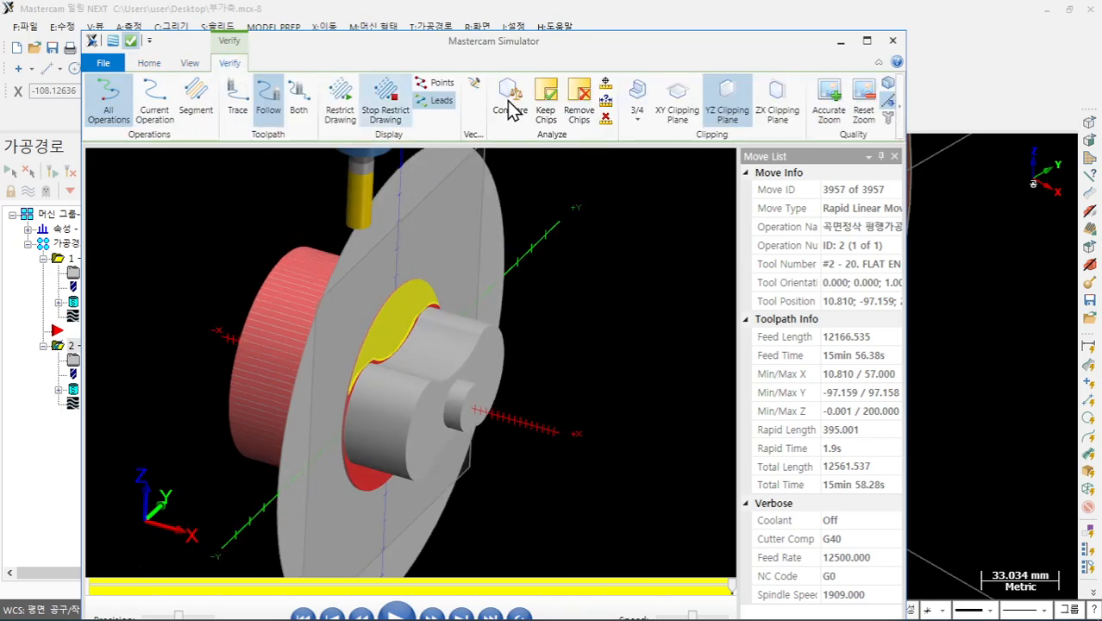
click(728, 108)
click(776, 108)
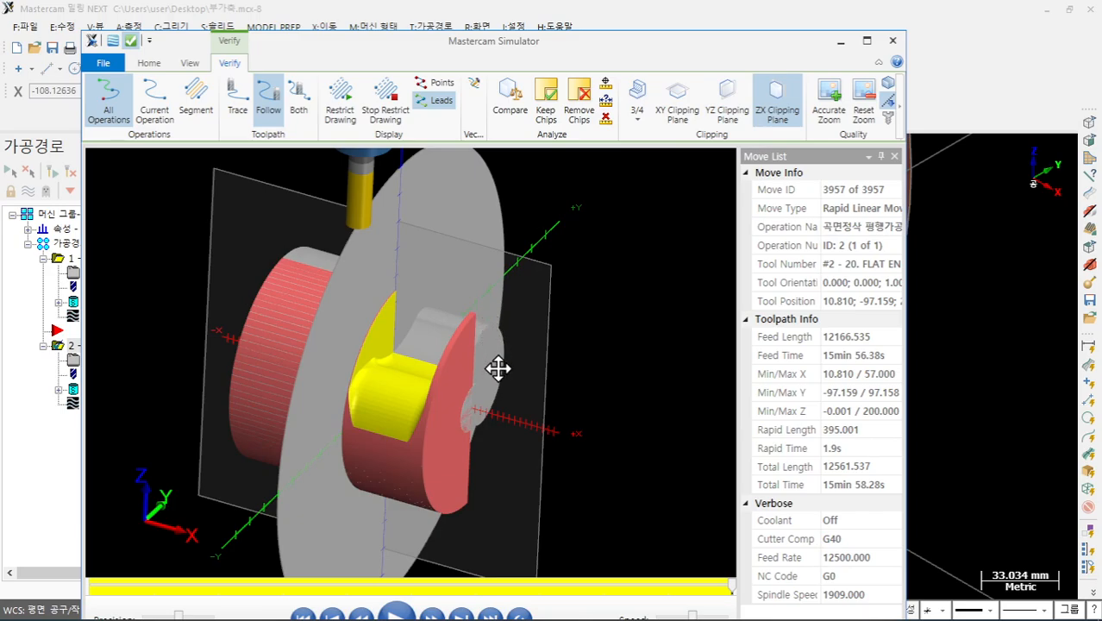
- Orbit and zoom around the ZX section to inspect the cut corners and yellow cut face
middle_drag(499, 368, 378, 405)
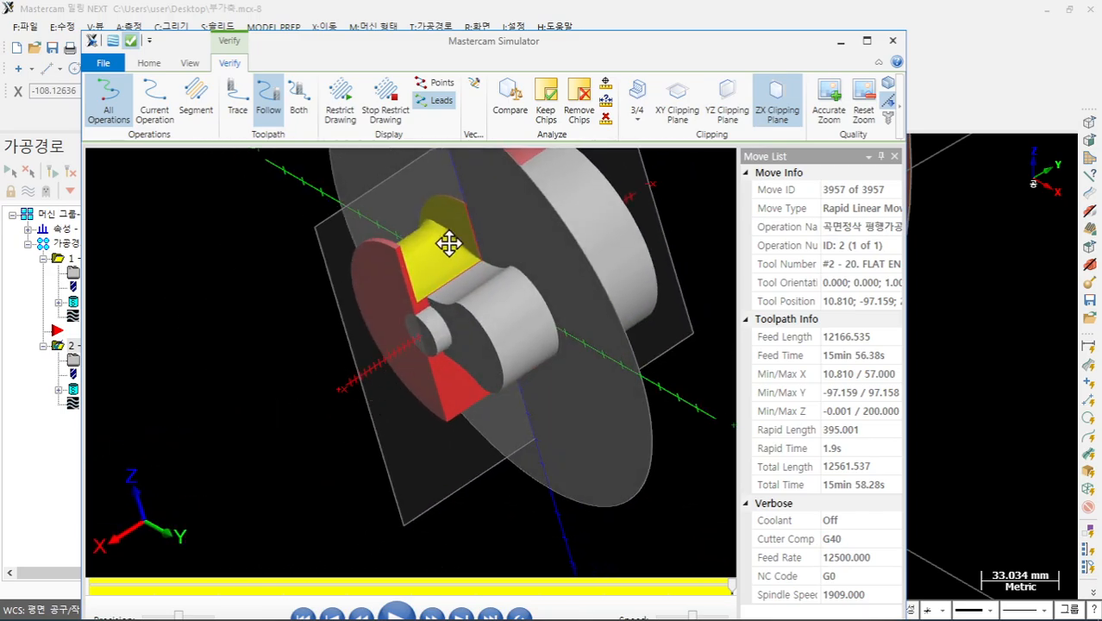
scroll(448, 244, up, 4)
middle_drag(479, 222, 349, 248)
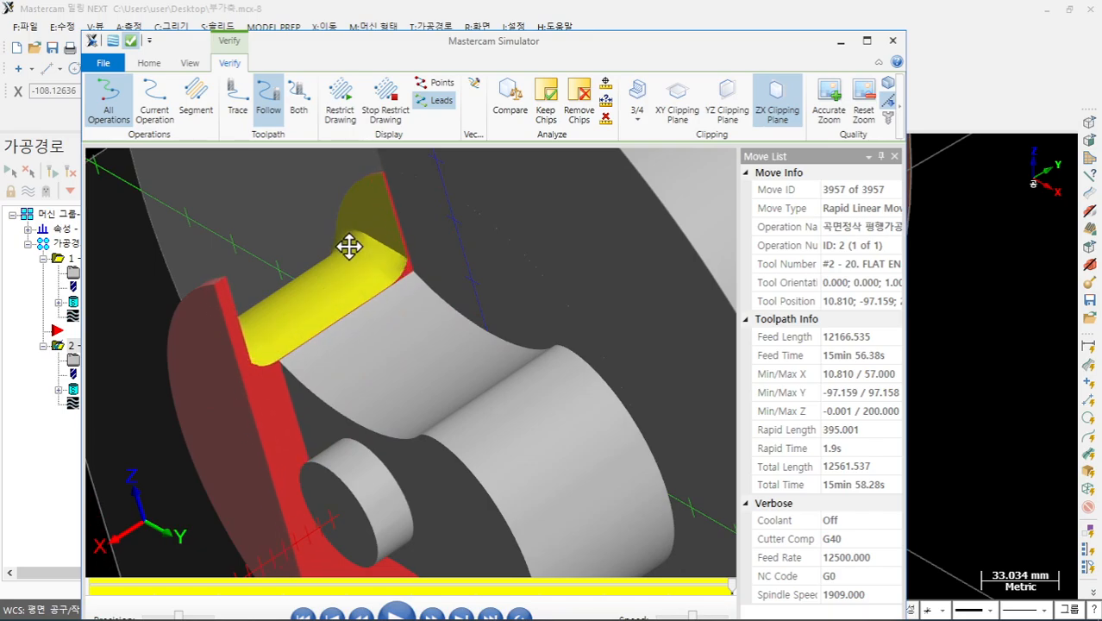
scroll(423, 306, up, 3)
scroll(428, 309, down, 5)
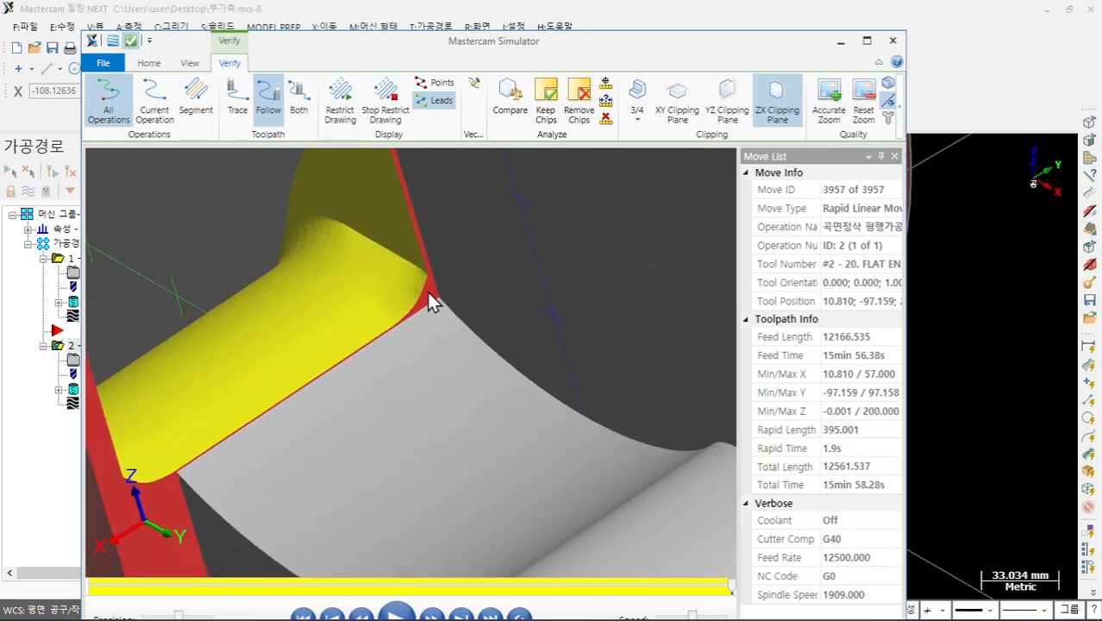
middle_drag(362, 253, 454, 324)
scroll(526, 353, up, 5)
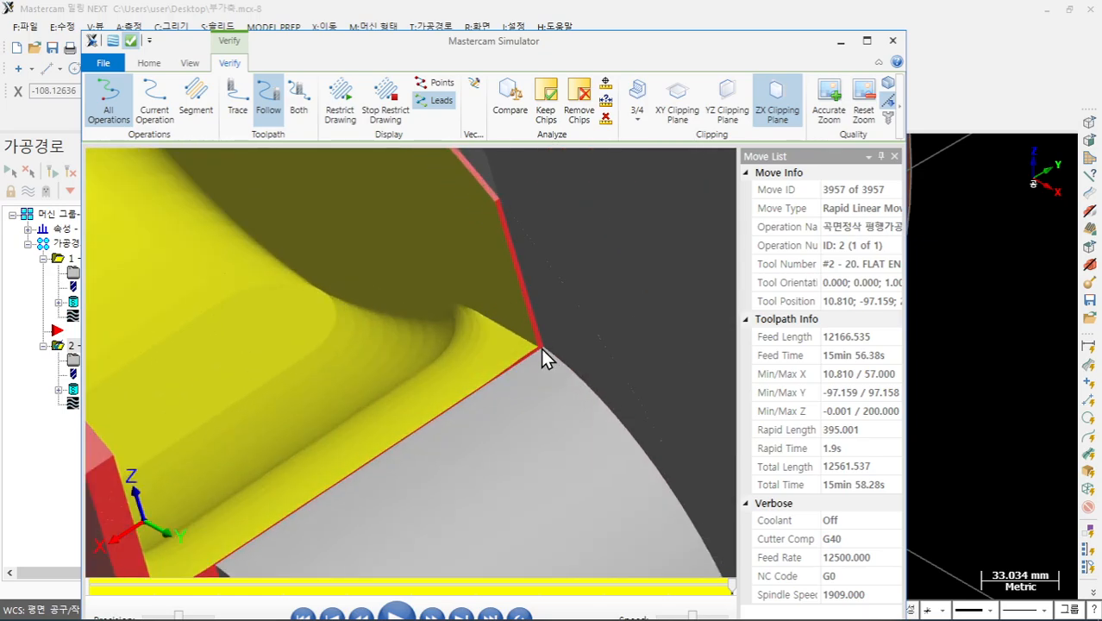
scroll(503, 345, down, 3)
middle_drag(406, 295, 503, 323)
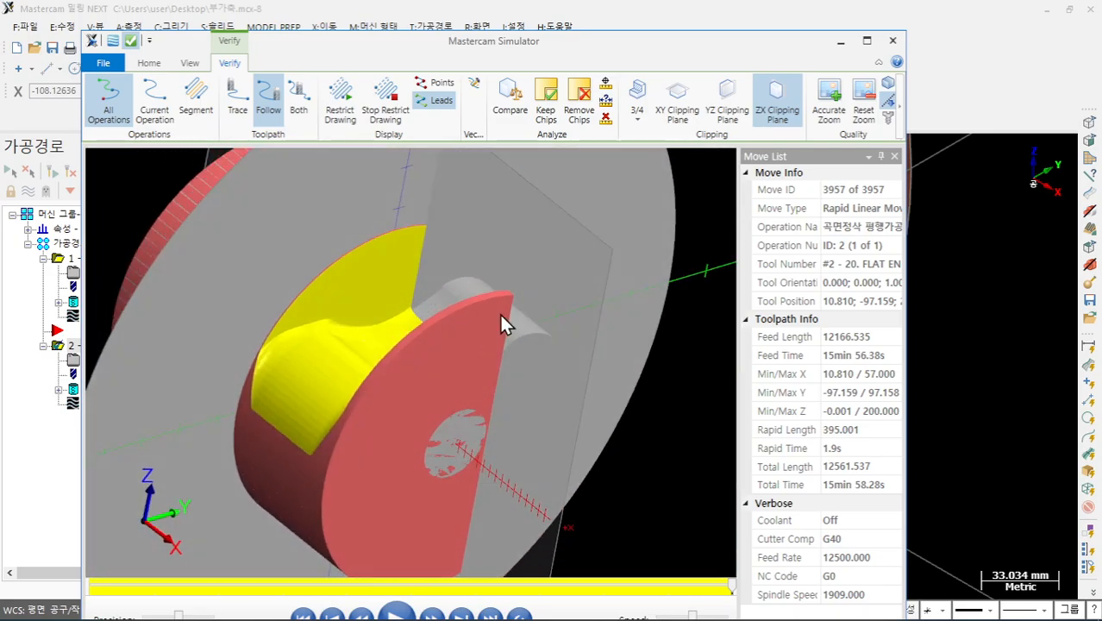
- Close the Simulator, collapse operations 1 and 2, and move the insert arrow below them
click(890, 42)
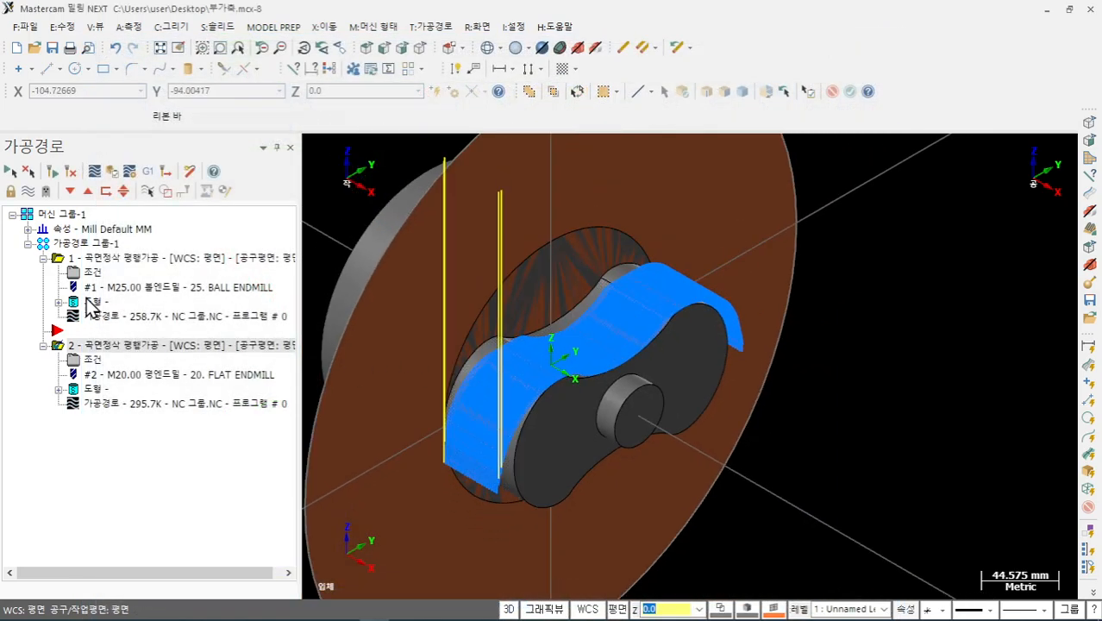
click(43, 258)
click(43, 287)
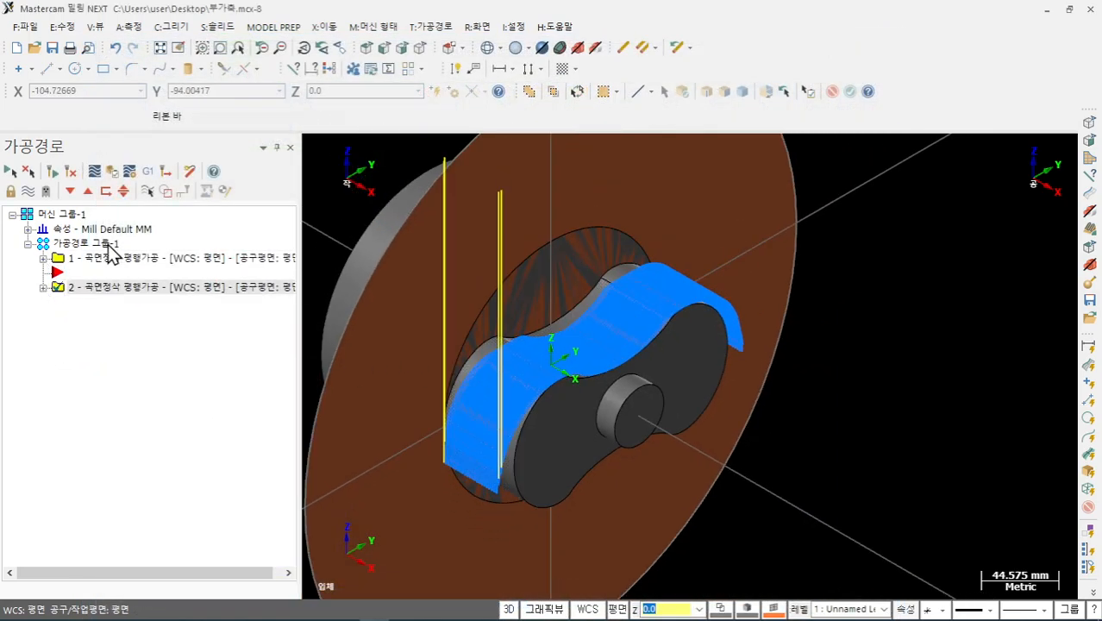
click(71, 191)
scroll(624, 427, down, 2)
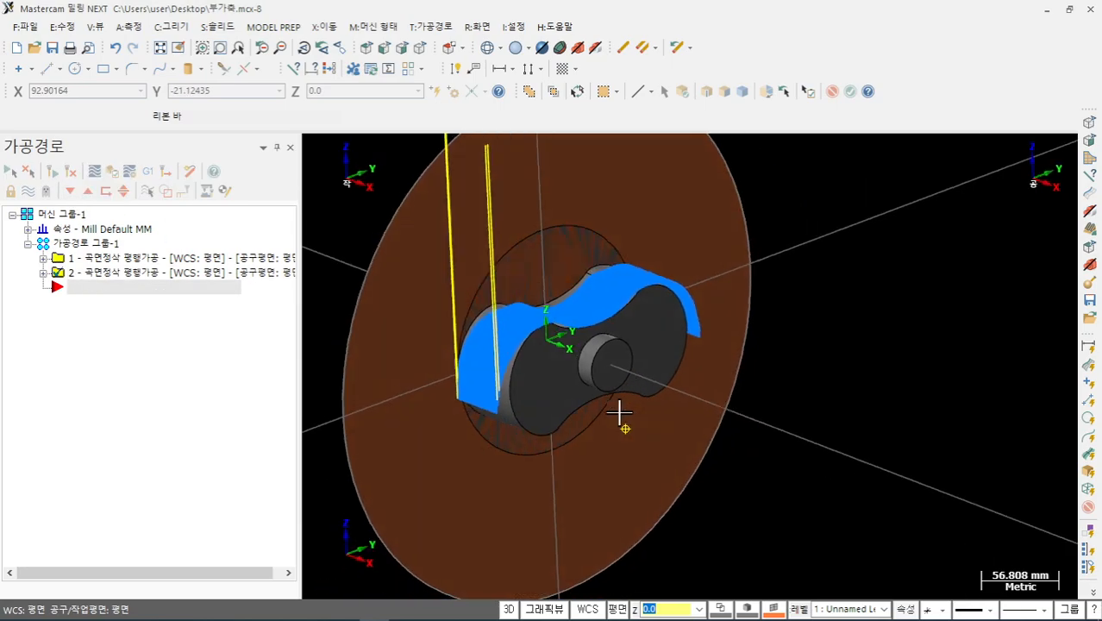
scroll(614, 291, up, 2)
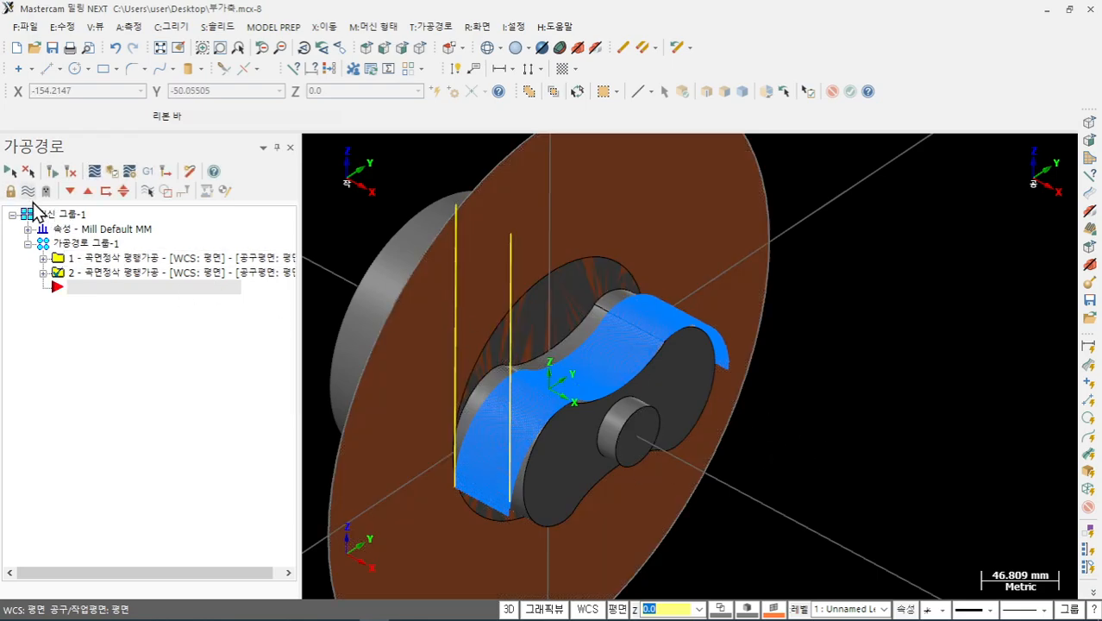
- Select both operations and hide their toolpath display, leaving only the cam part visible
click(77, 244)
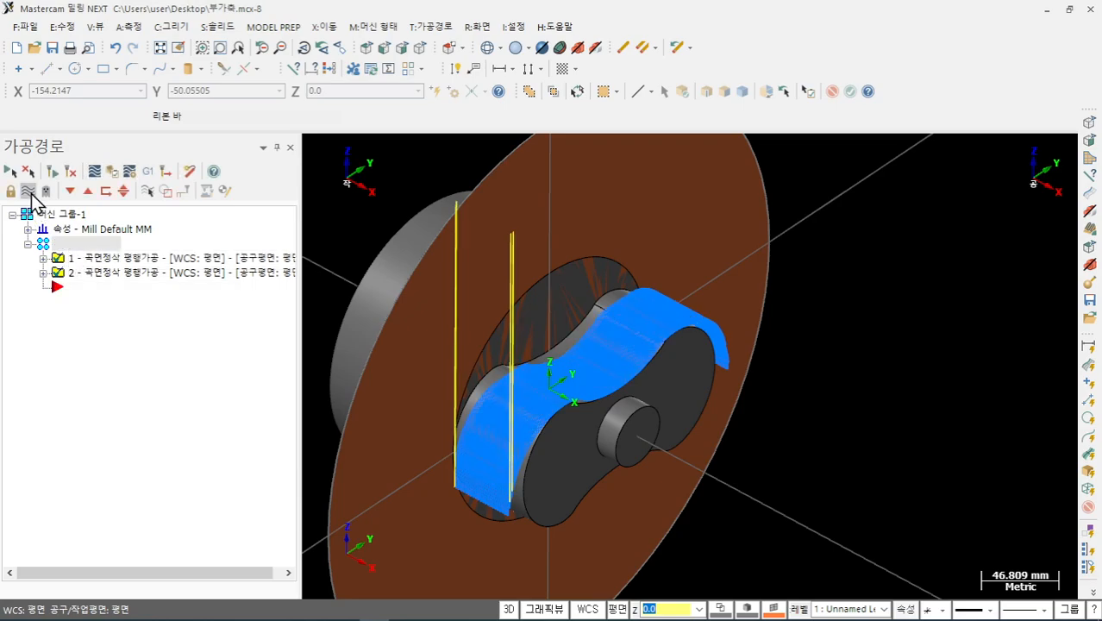
click(28, 190)
scroll(536, 361, up, 1)
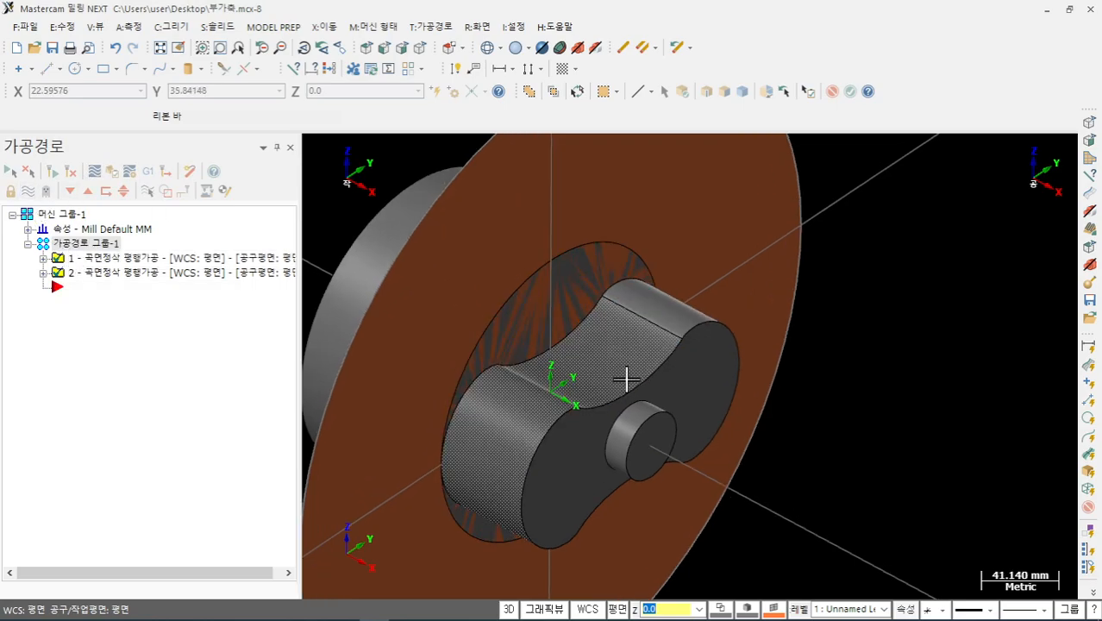
scroll(630, 437, down, 2)
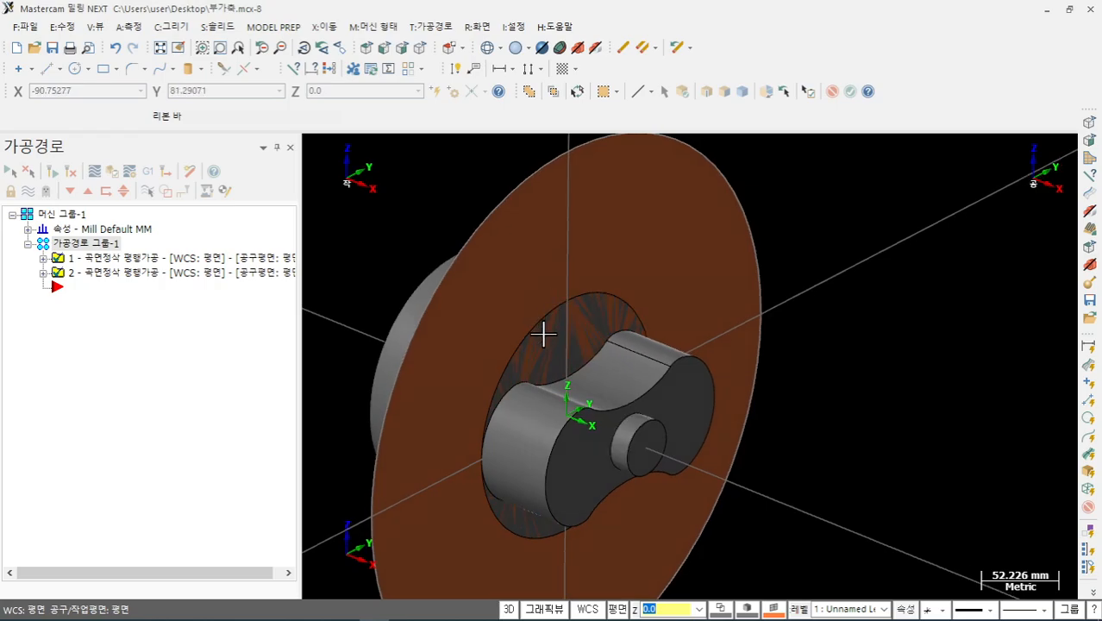
click(430, 27)
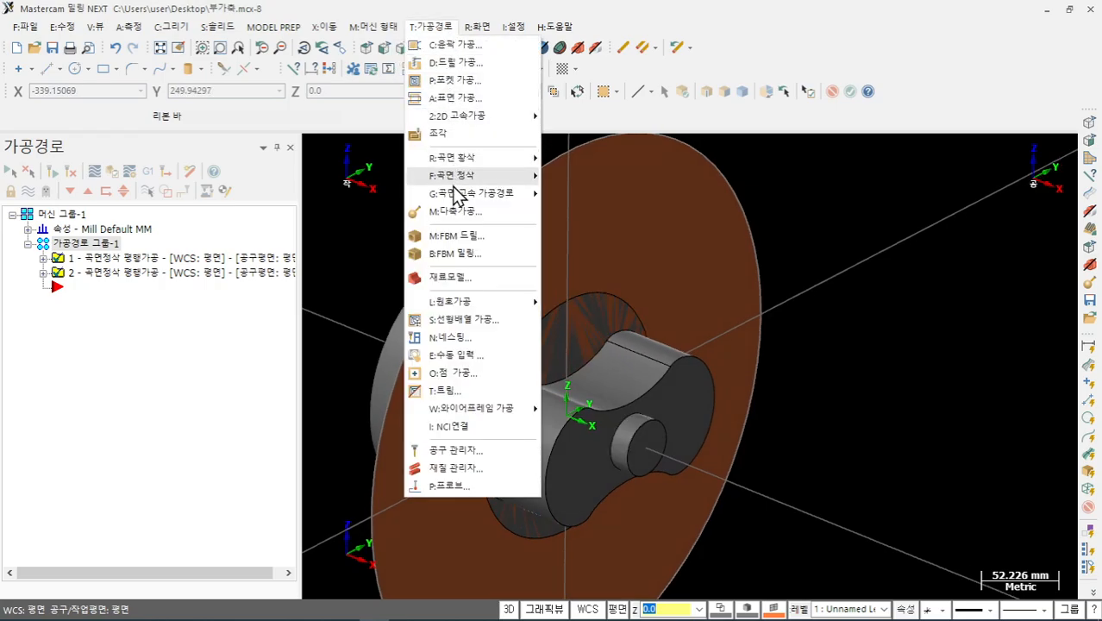
- Create a Rotary multiaxis toolpath and assign tool 1, the 25. BALL ENDMILL
click(454, 210)
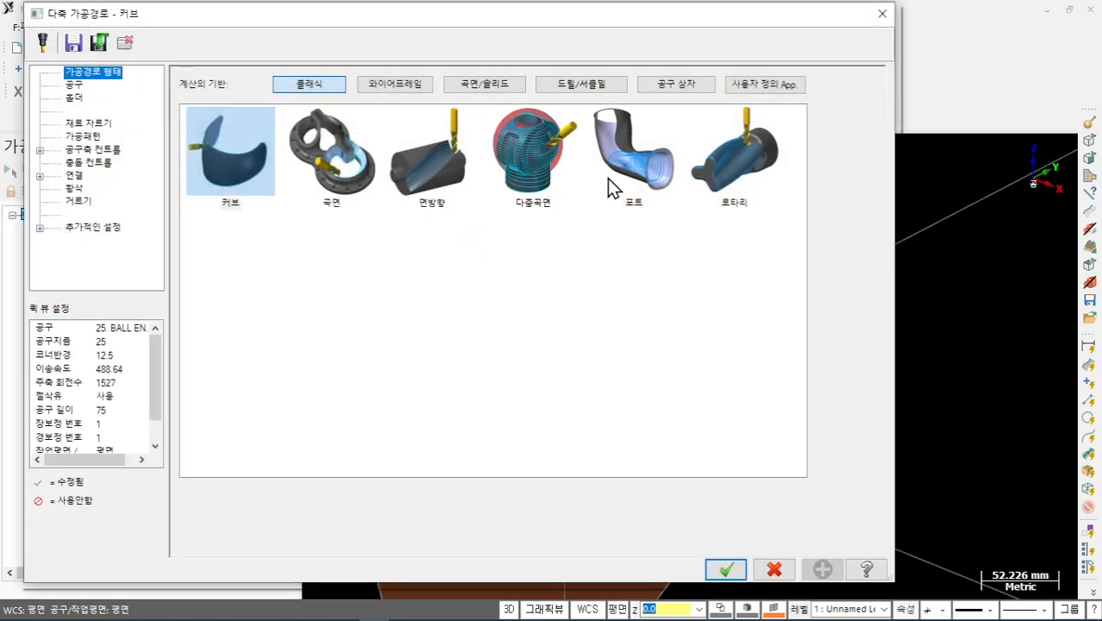
click(747, 177)
click(74, 85)
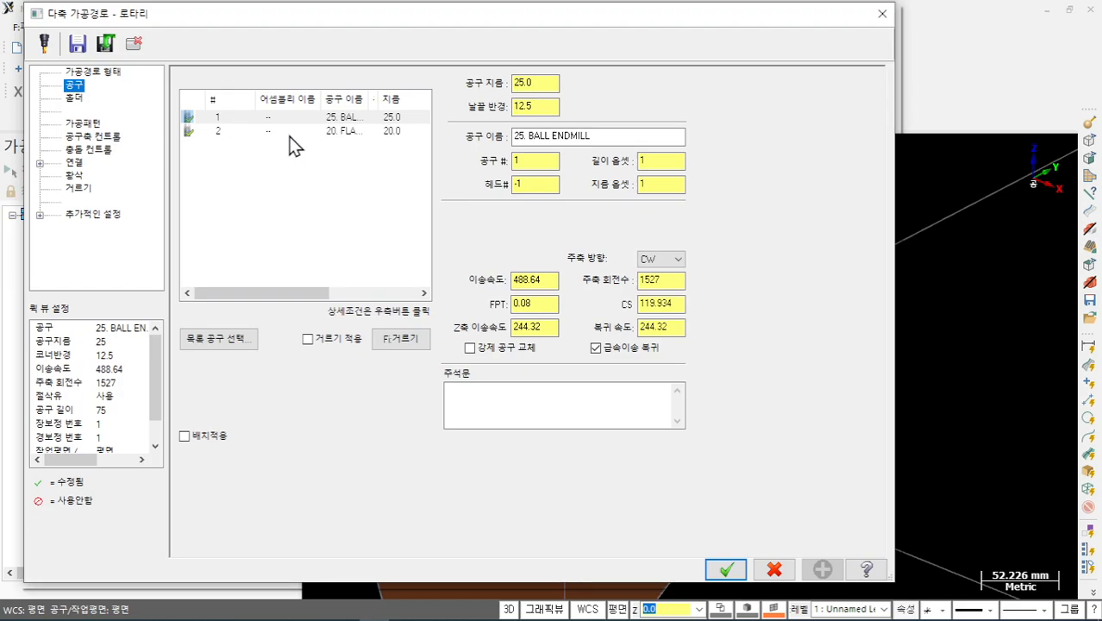
click(245, 344)
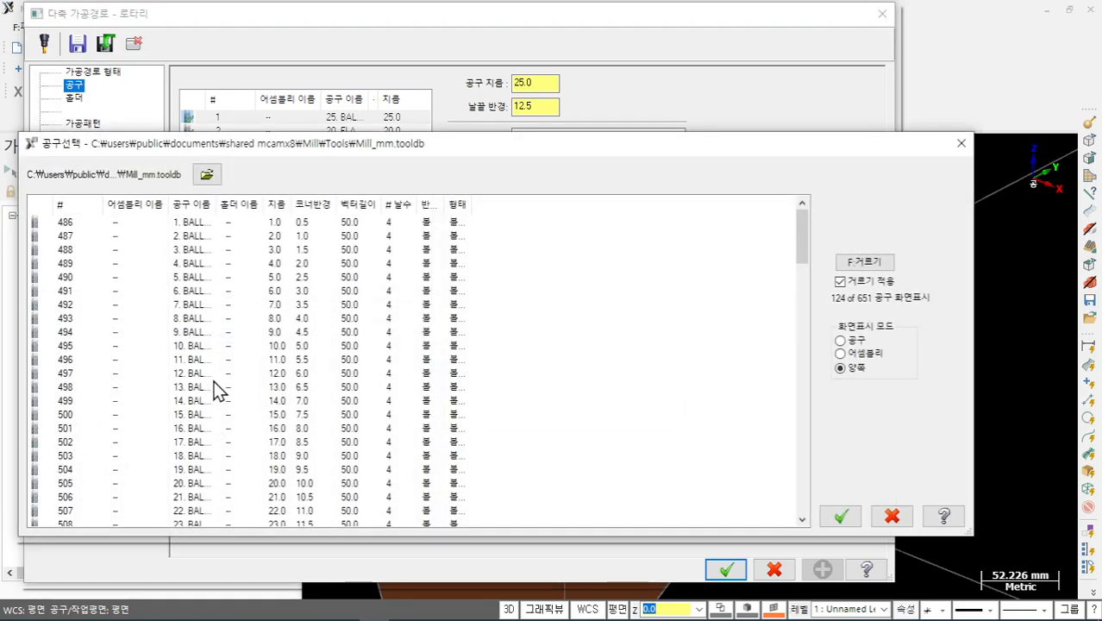
click(891, 516)
click(302, 118)
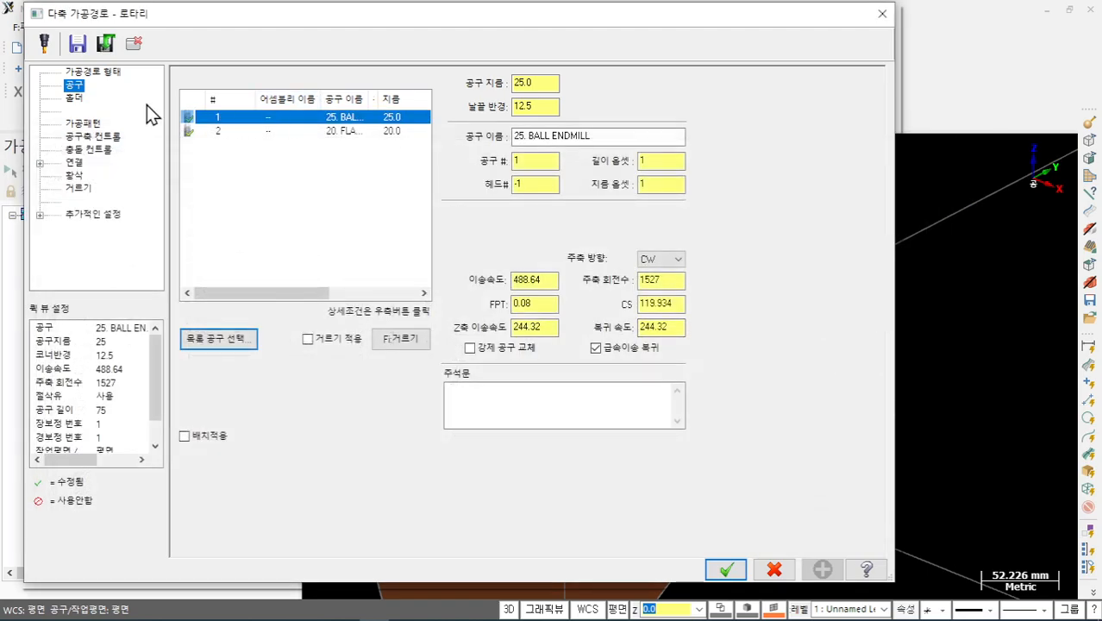
- Select the two lobe faces as machining surfaces and switch to axial (축중심) cutting
click(90, 123)
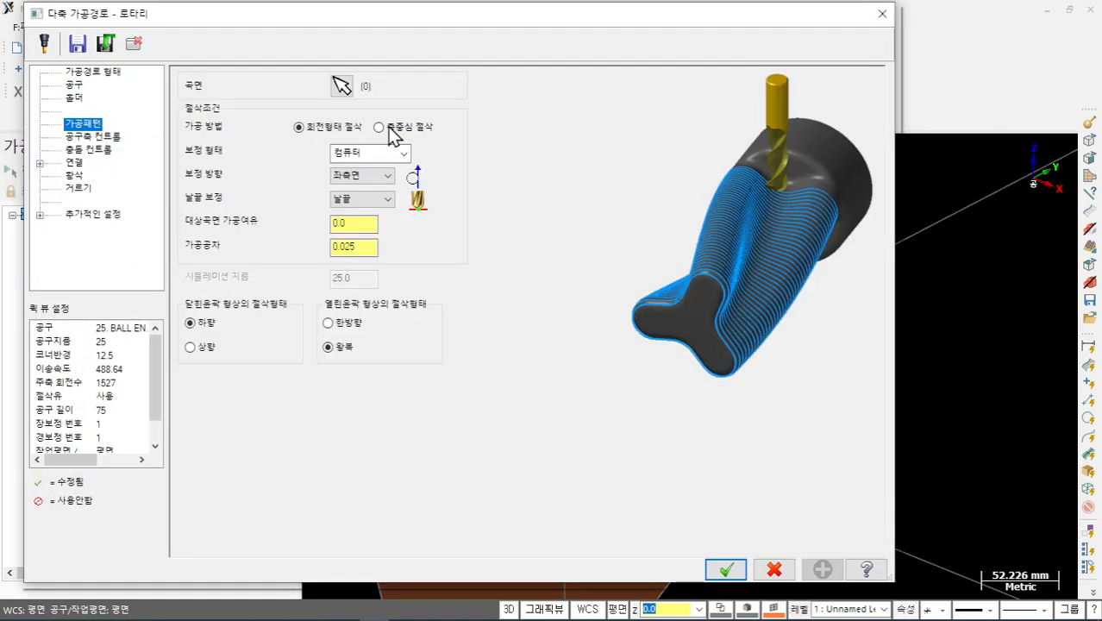
click(346, 86)
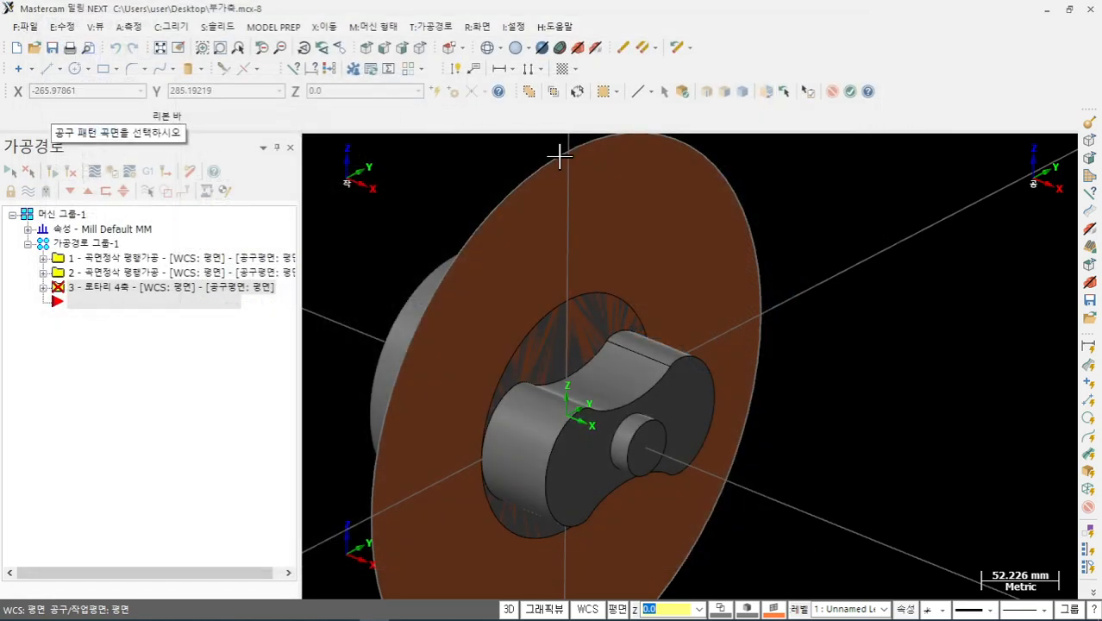
click(683, 90)
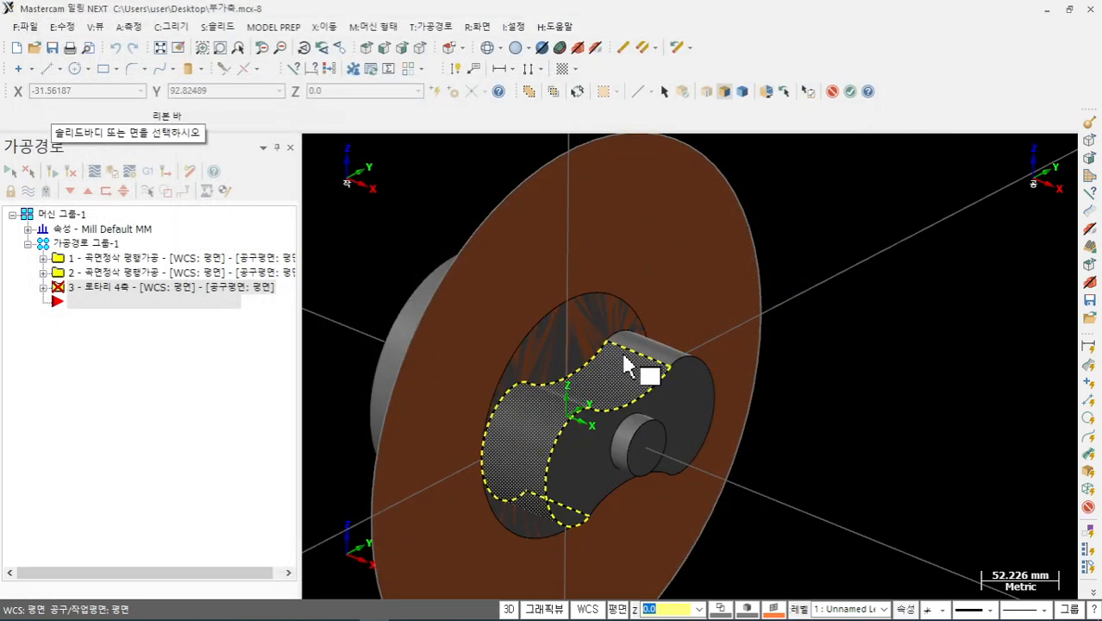
click(850, 90)
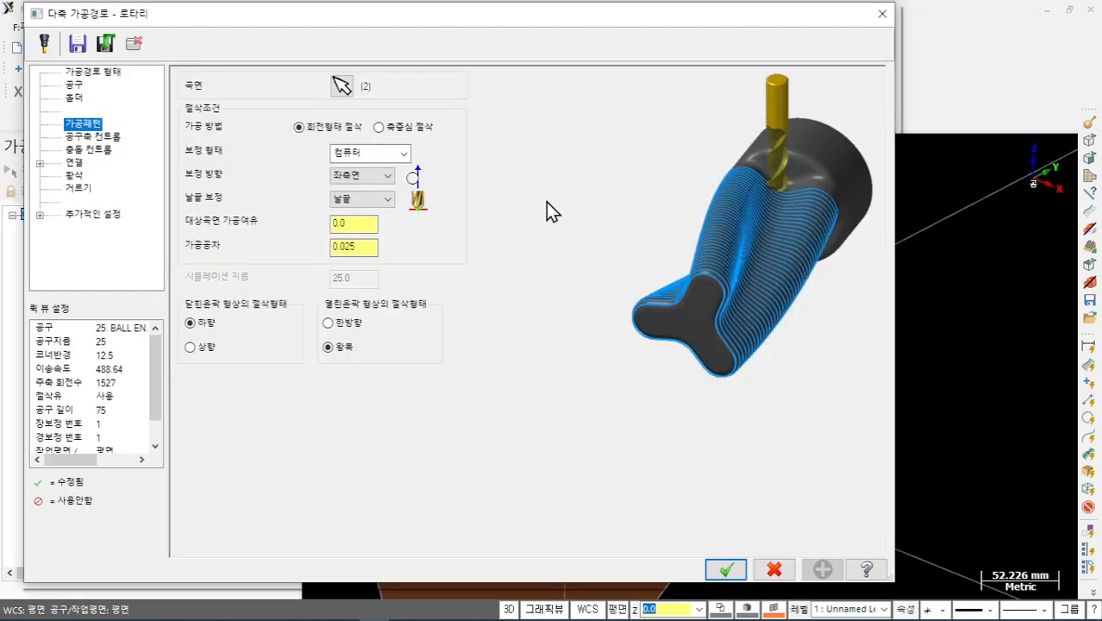
click(385, 131)
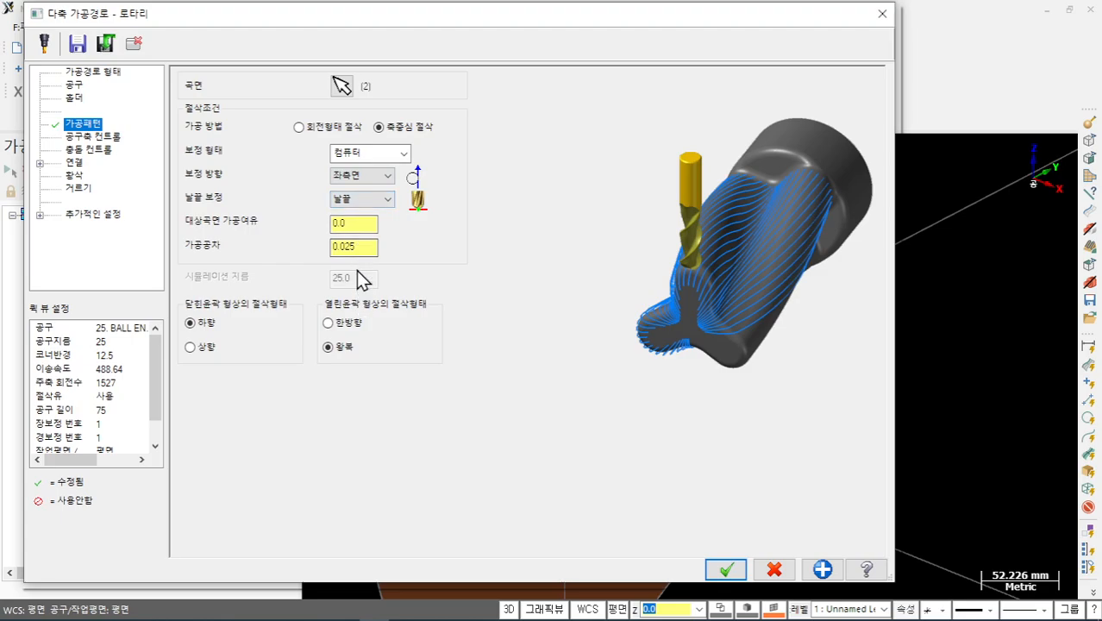
click(356, 224)
click(360, 245)
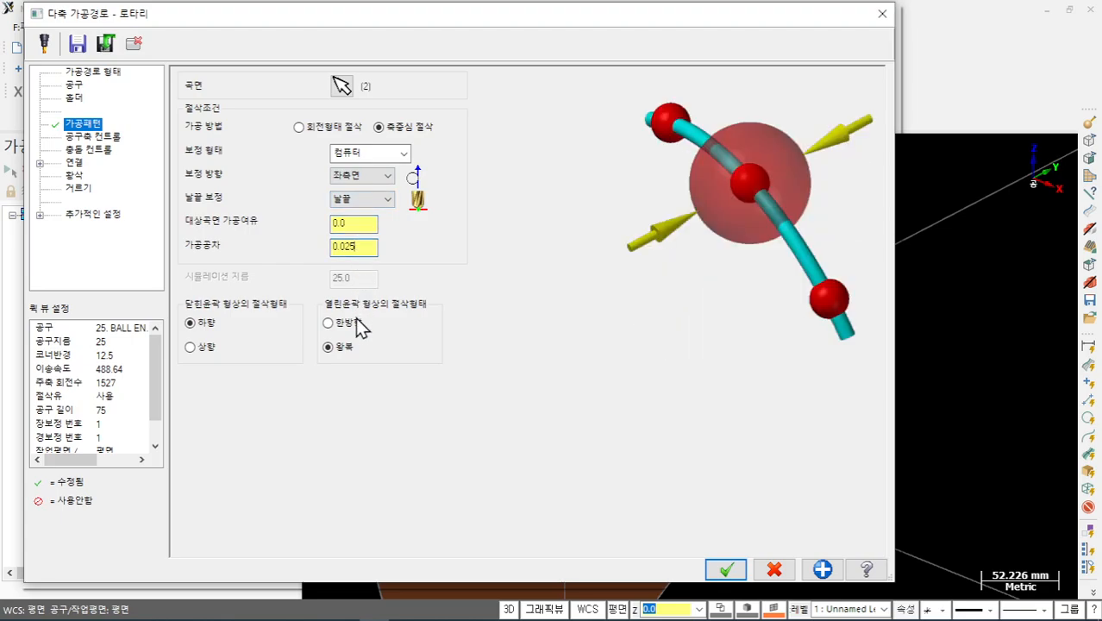
- In tool-axis control, set the maximum angle increment to 1.0 and rotation angle to 360
click(112, 137)
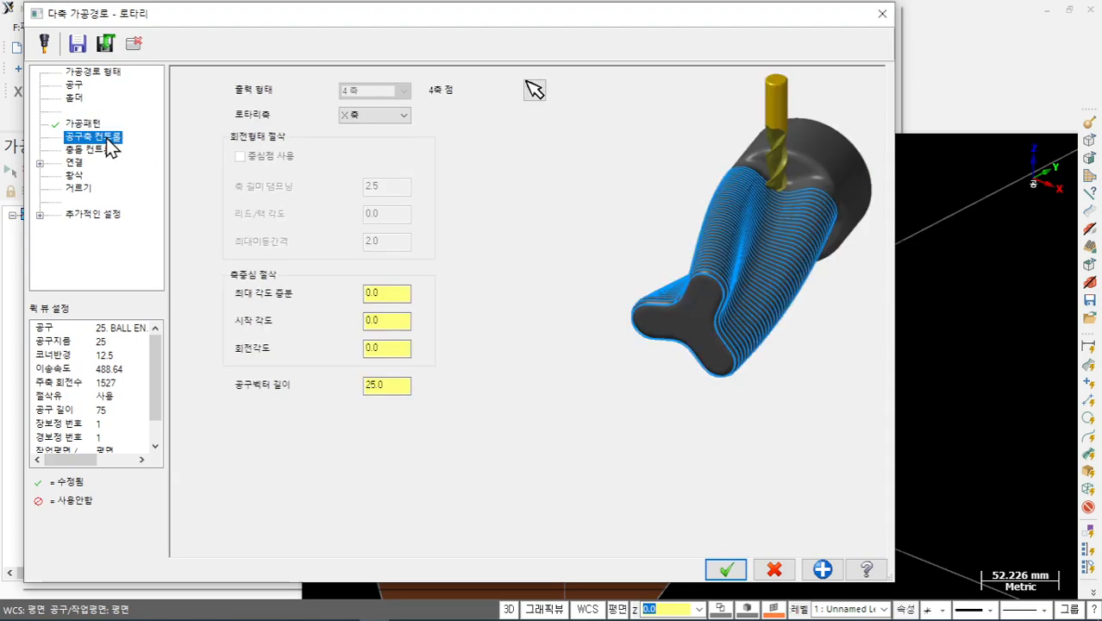
click(380, 293)
drag(396, 296, 322, 306)
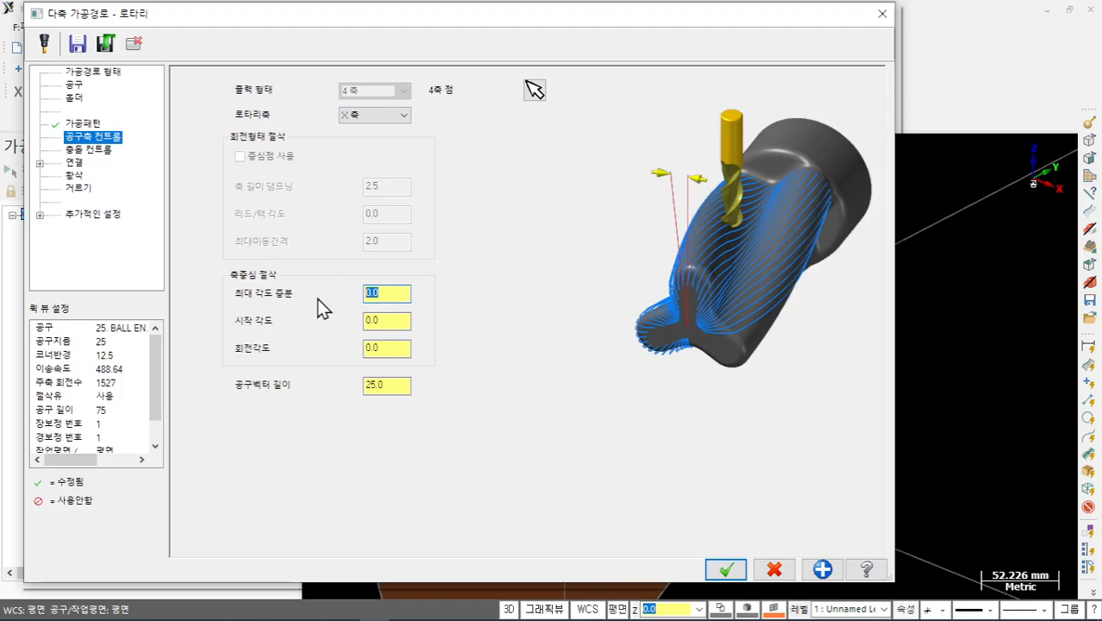
text(1.0)
click(381, 322)
drag(394, 348, 342, 358)
text(360)
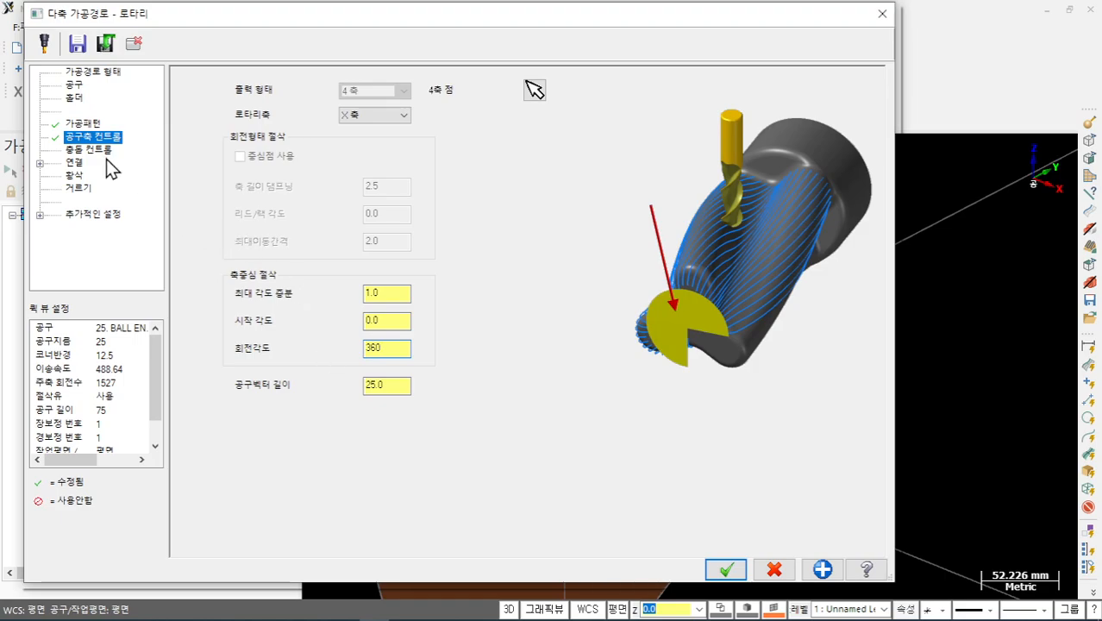
click(103, 153)
- Pick the large disc as the collision check surface, accept the rotary settings and dismiss the warning
click(323, 111)
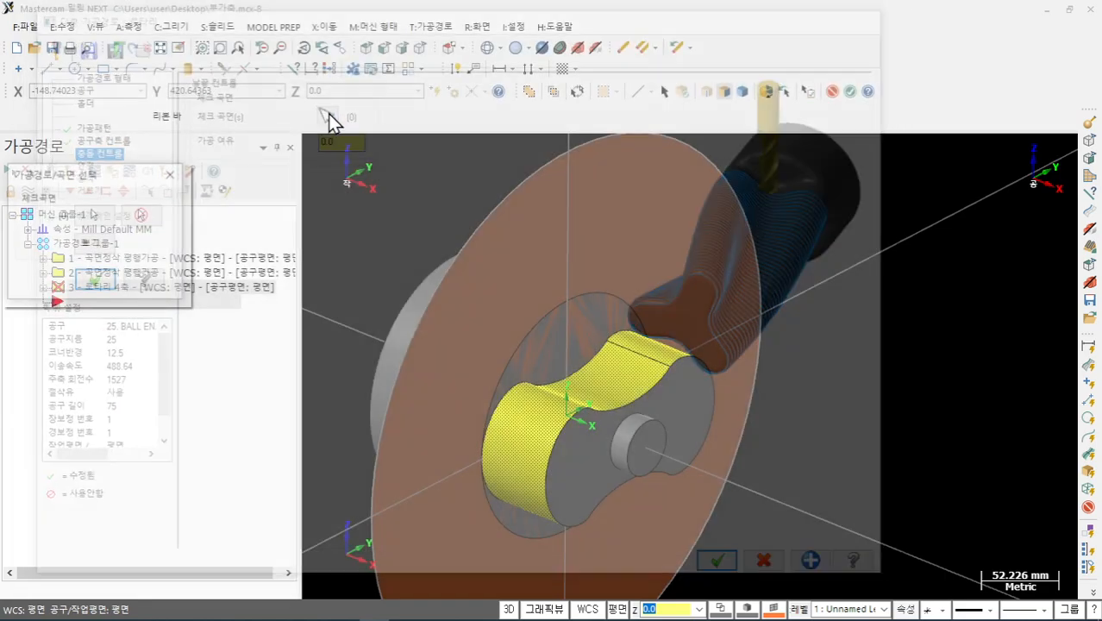
click(97, 216)
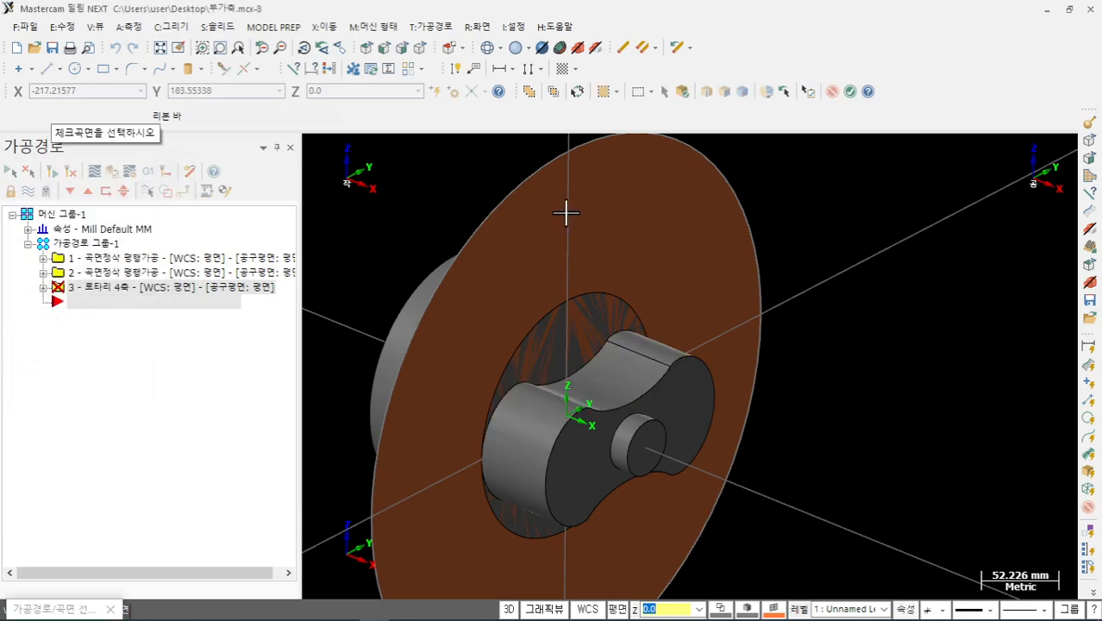
click(665, 205)
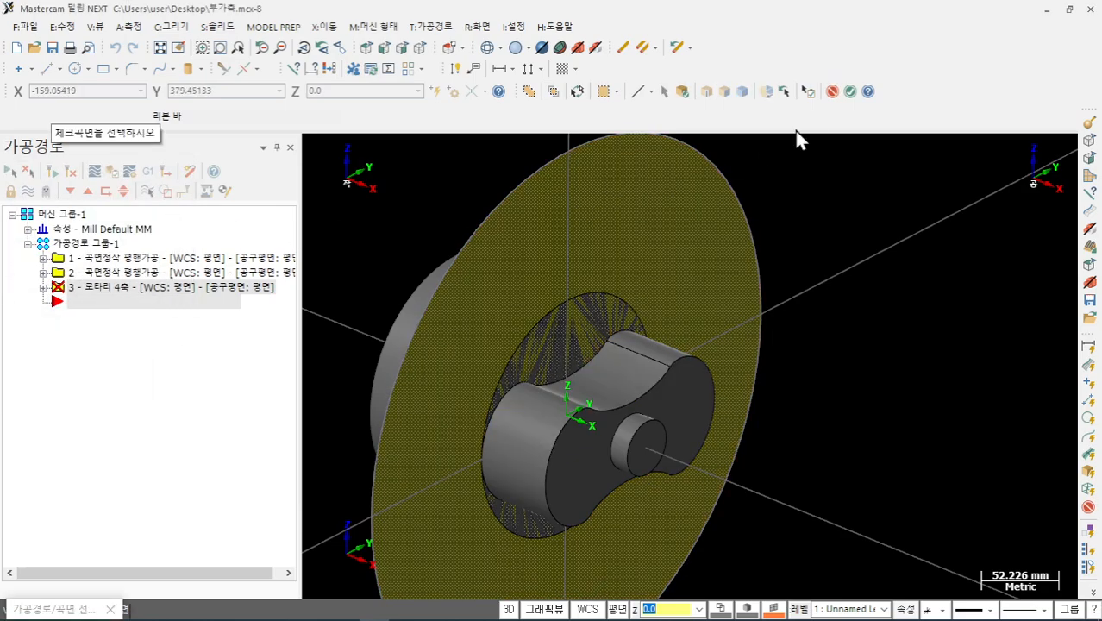
click(850, 92)
click(91, 284)
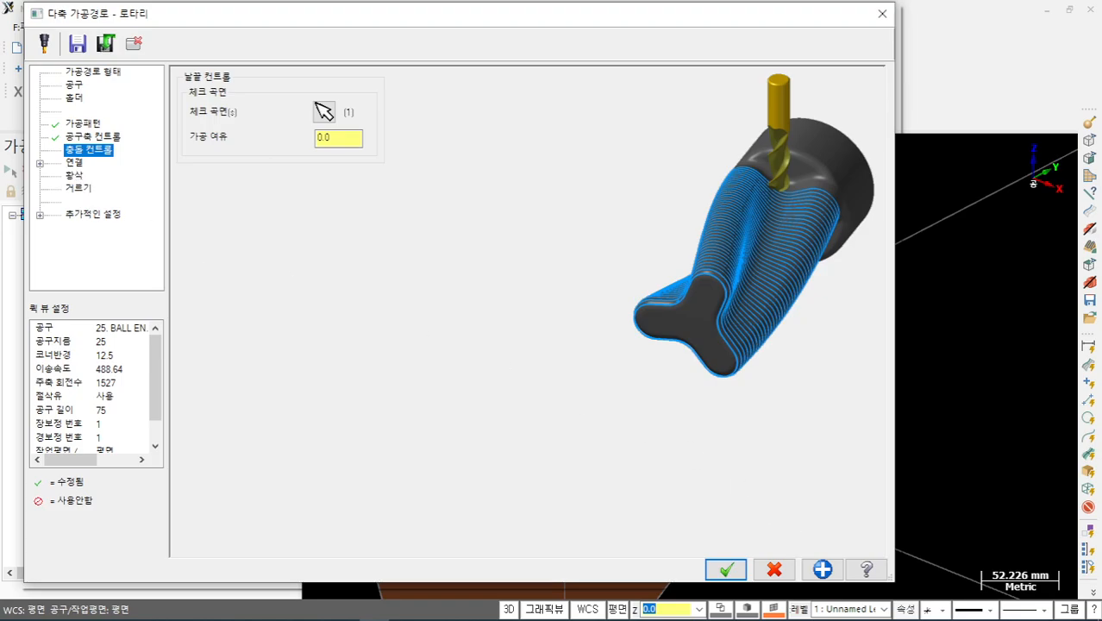
click(726, 569)
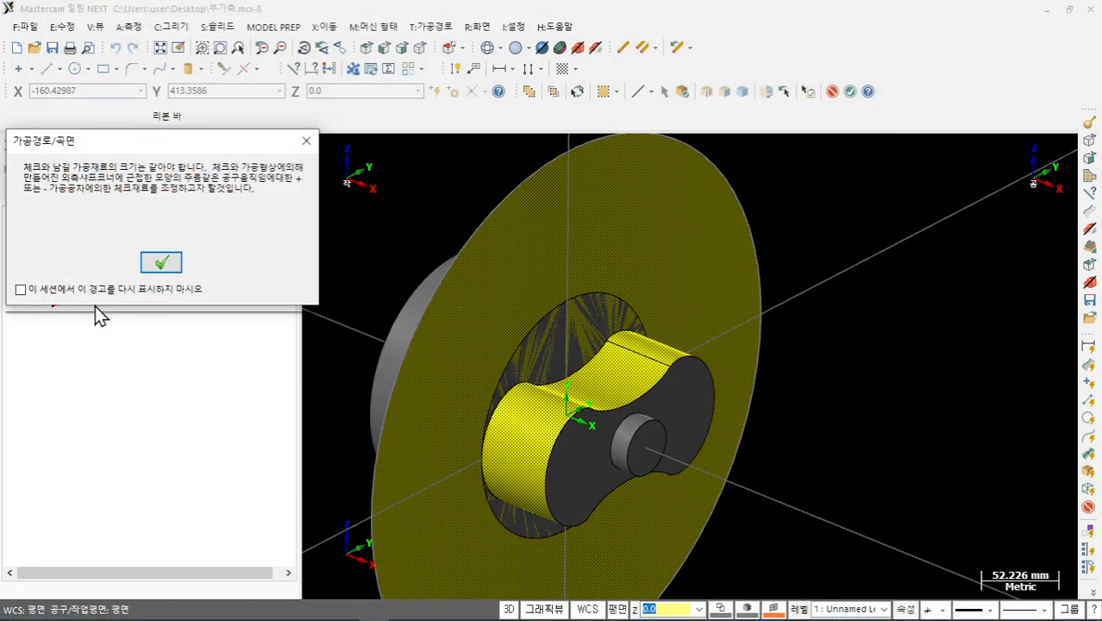
click(161, 262)
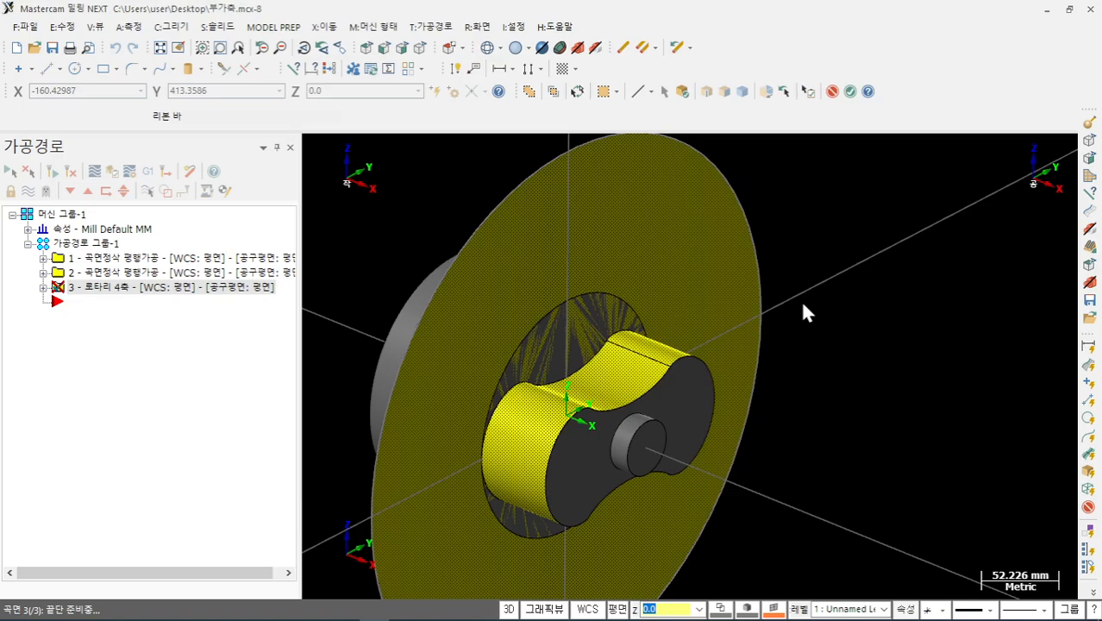
- Zoom and orbit to inspect the generated rotary toolpath wrapping both cam lobes
scroll(799, 300, down, 1)
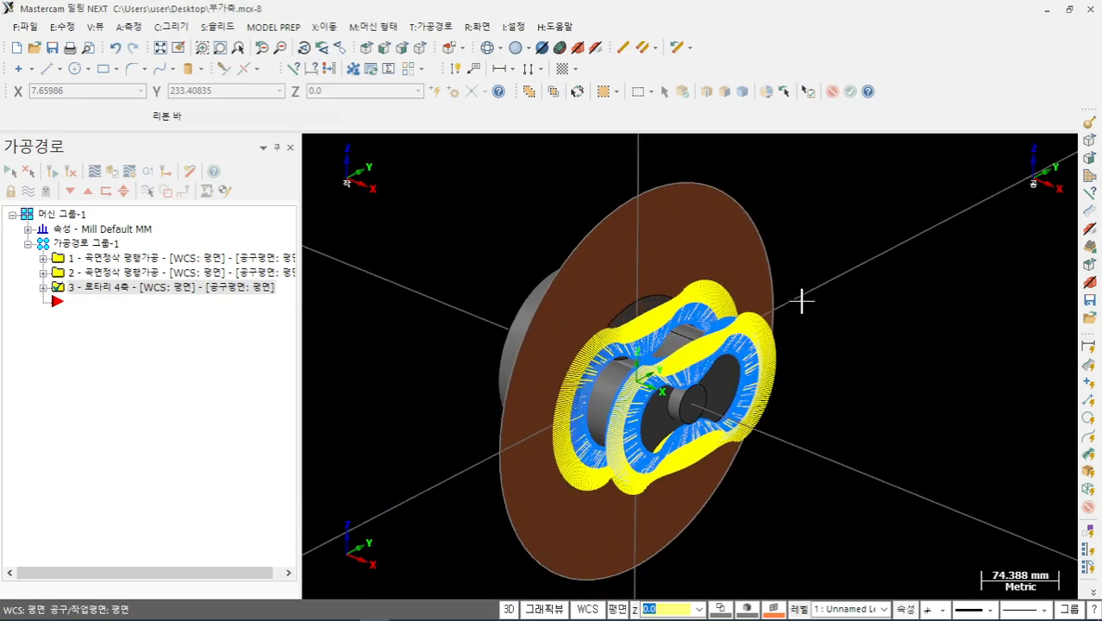
scroll(652, 420, up, 4)
mouse_move(652, 420)
middle_down()
mouse_move(683, 424)
mouse_move(593, 411)
mouse_move(602, 407)
mouse_move(492, 376)
mouse_move(586, 411)
mouse_move(649, 411)
mouse_move(644, 421)
middle_up()
scroll(585, 438, up, 1)
scroll(836, 363, up, 2)
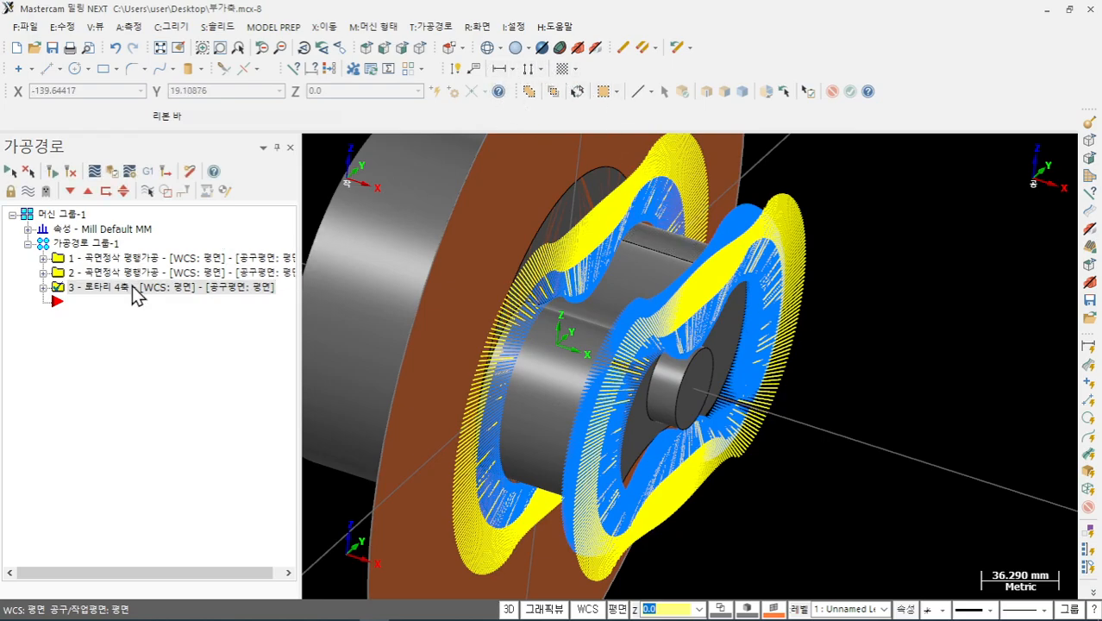
- Backplot operation 3's rotary toolpath through to the end, rotating the view, then close the backplot
click(43, 287)
click(115, 349)
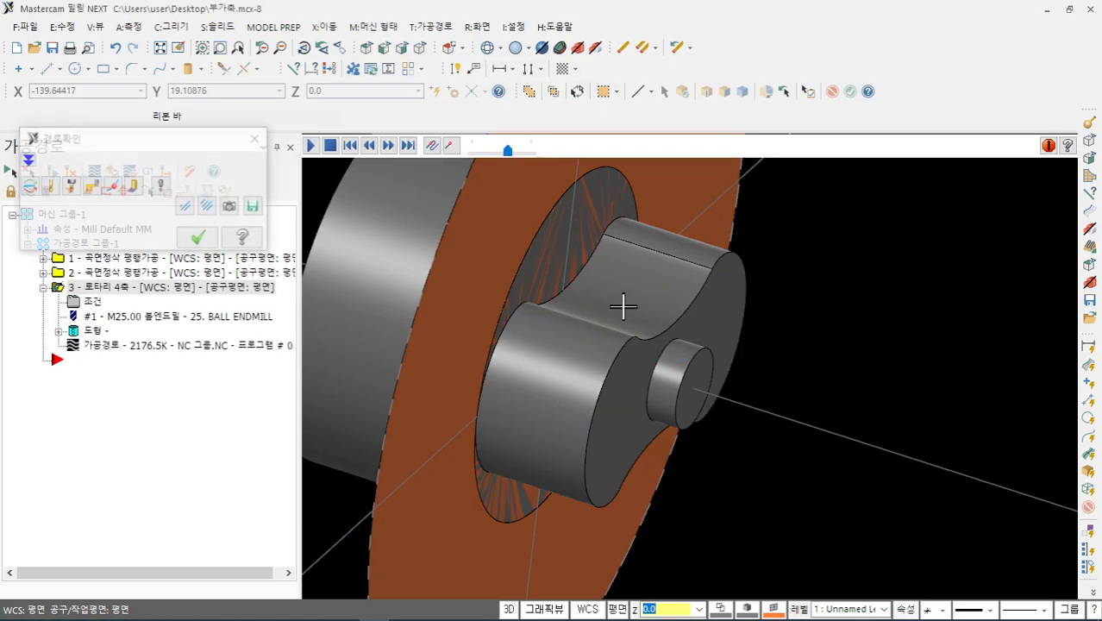
drag(552, 150, 1025, 285)
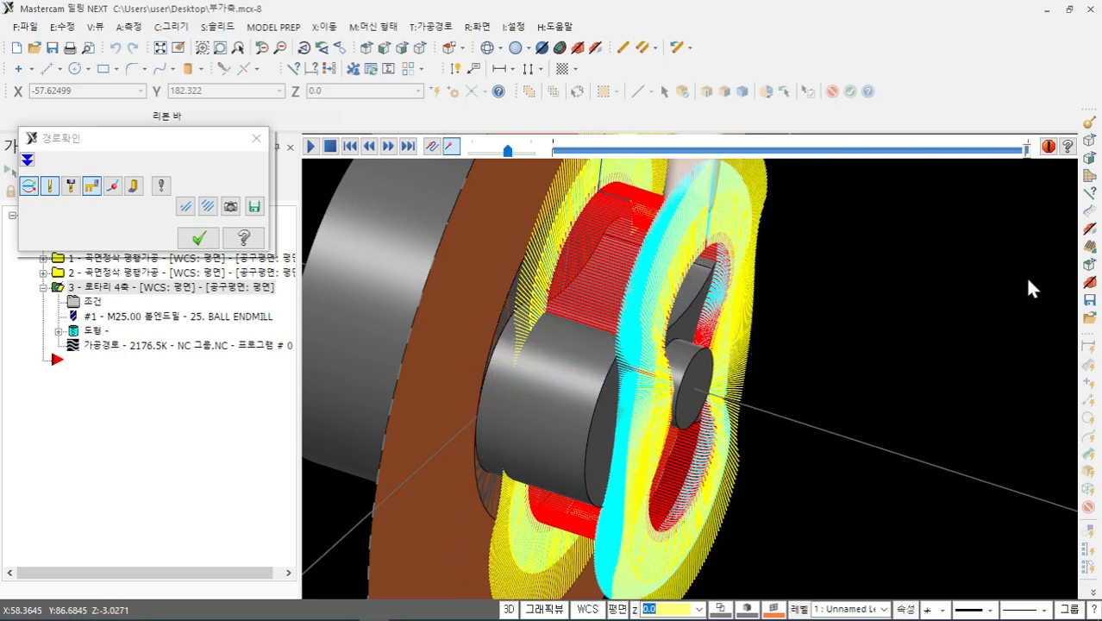
middle_drag(591, 266, 552, 276)
click(198, 238)
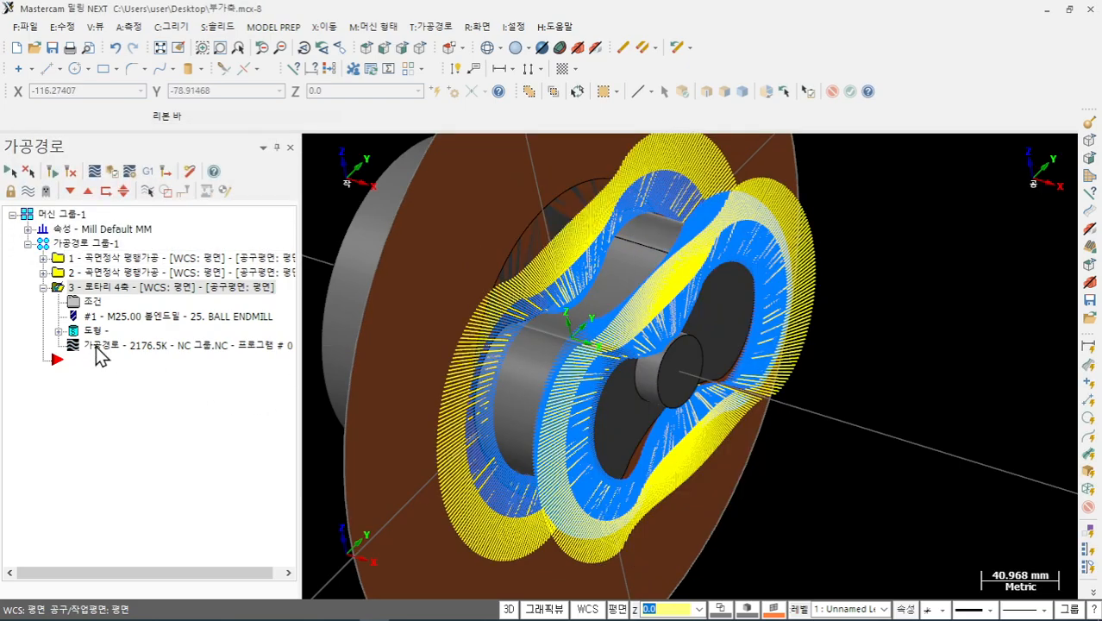
- Reopen operation 3's parameters and pick the rotary axis point on the small shaft end
click(93, 302)
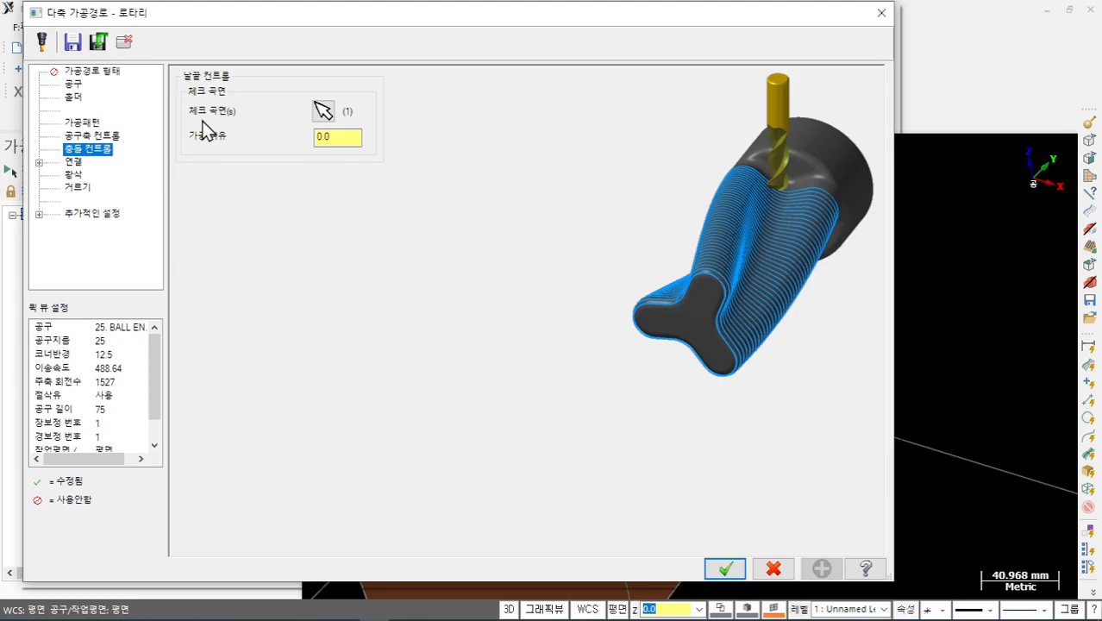
click(104, 136)
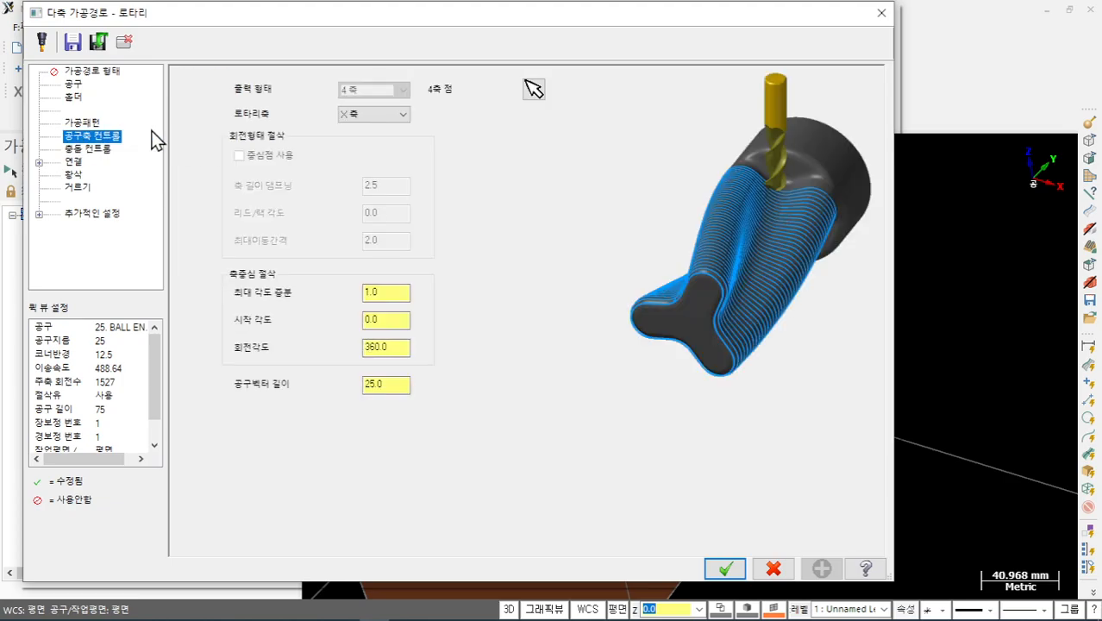
click(397, 319)
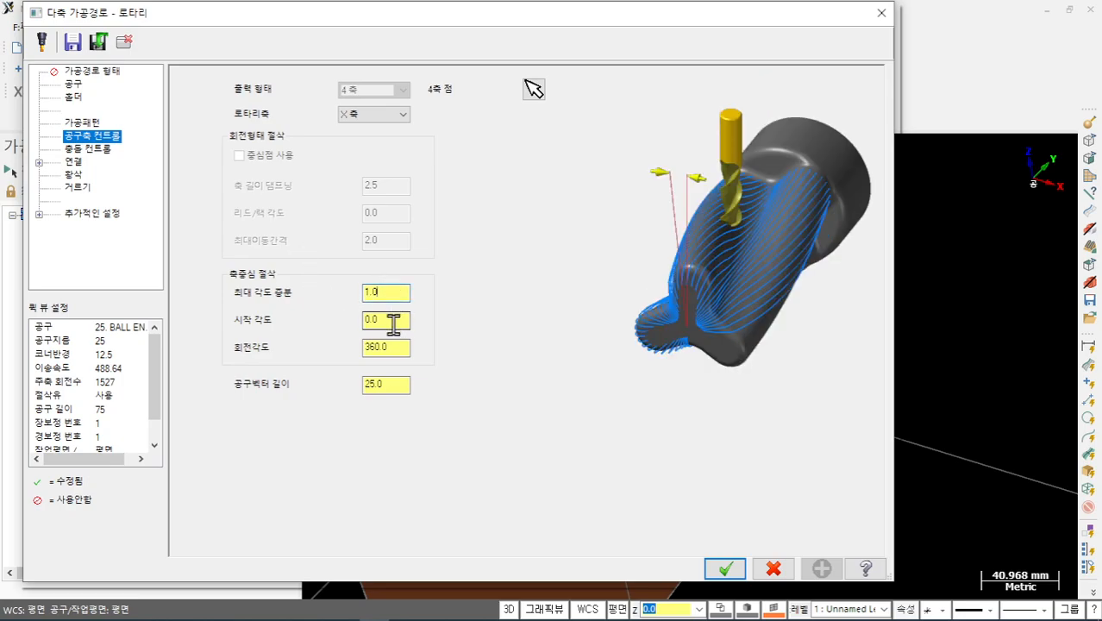
click(395, 348)
click(395, 386)
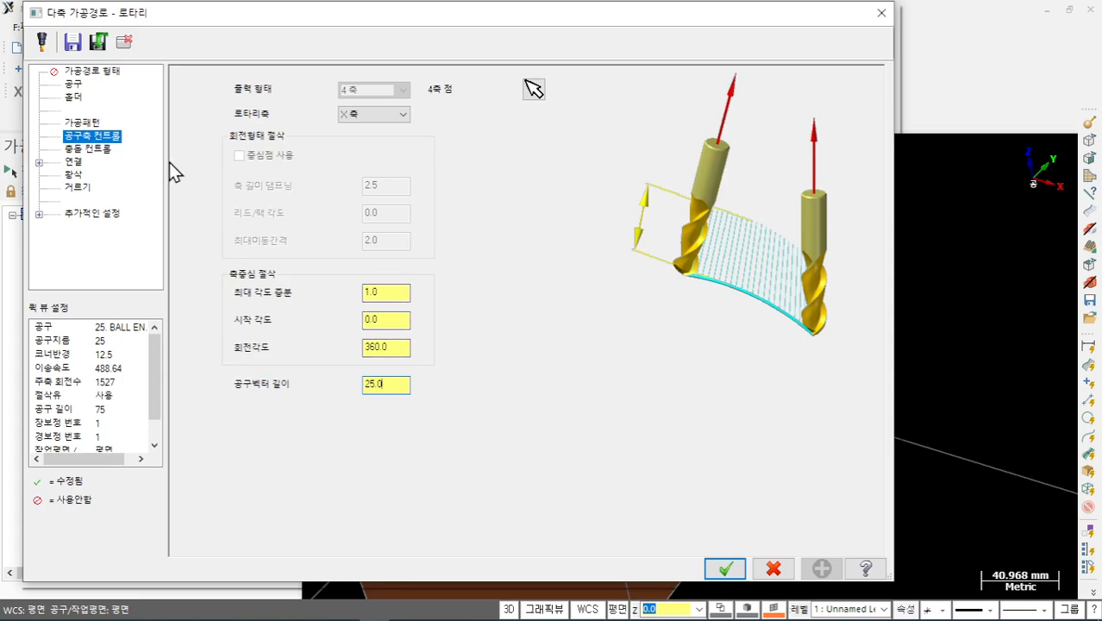
click(532, 90)
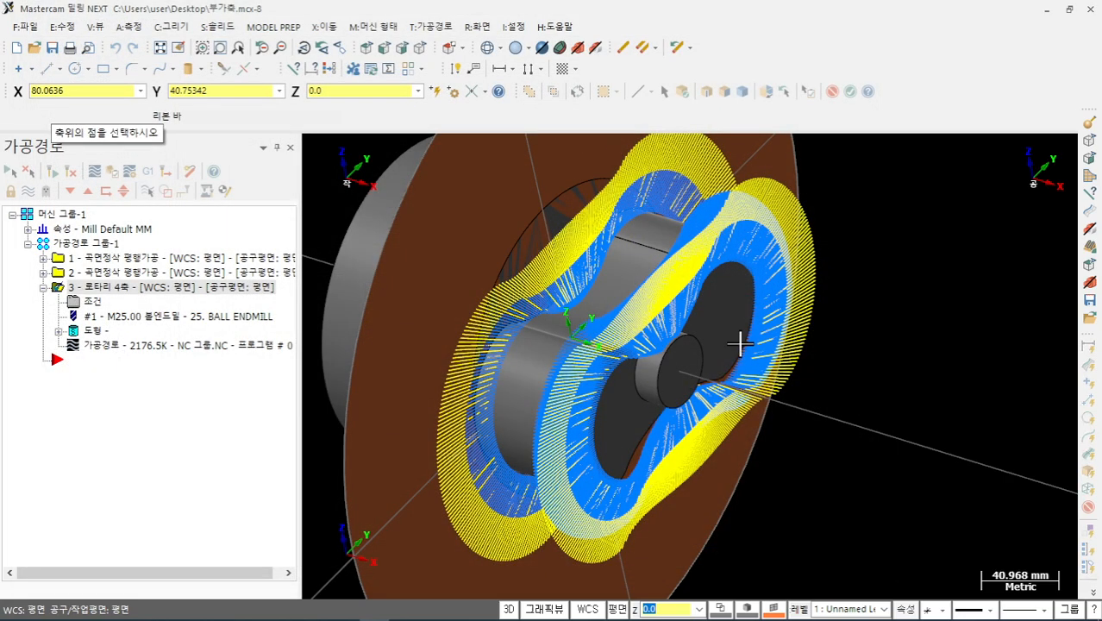
click(687, 384)
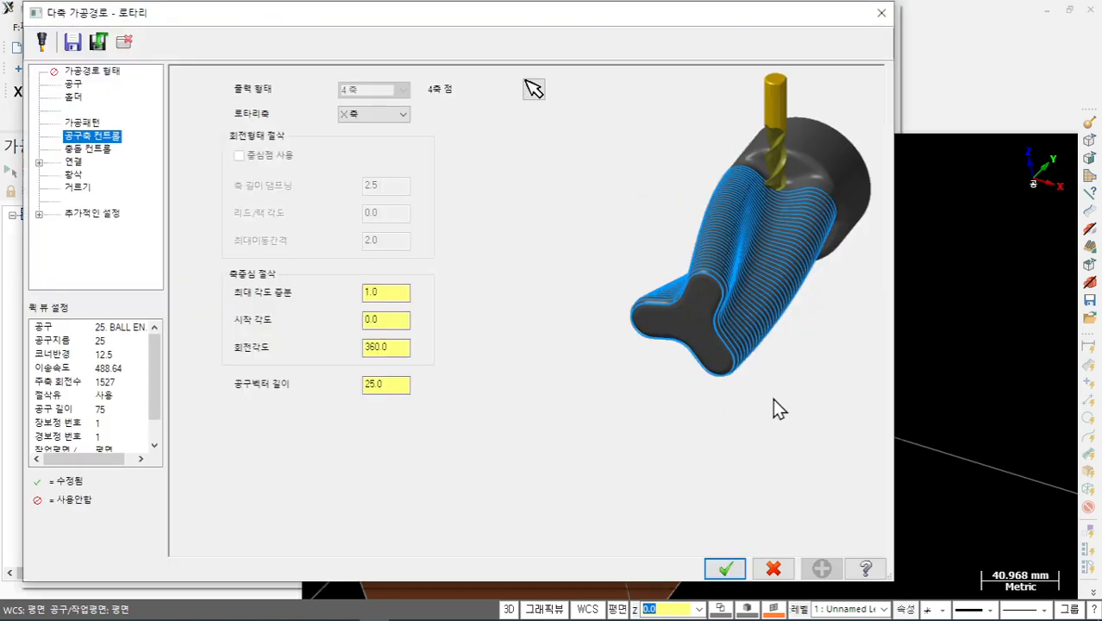
click(84, 123)
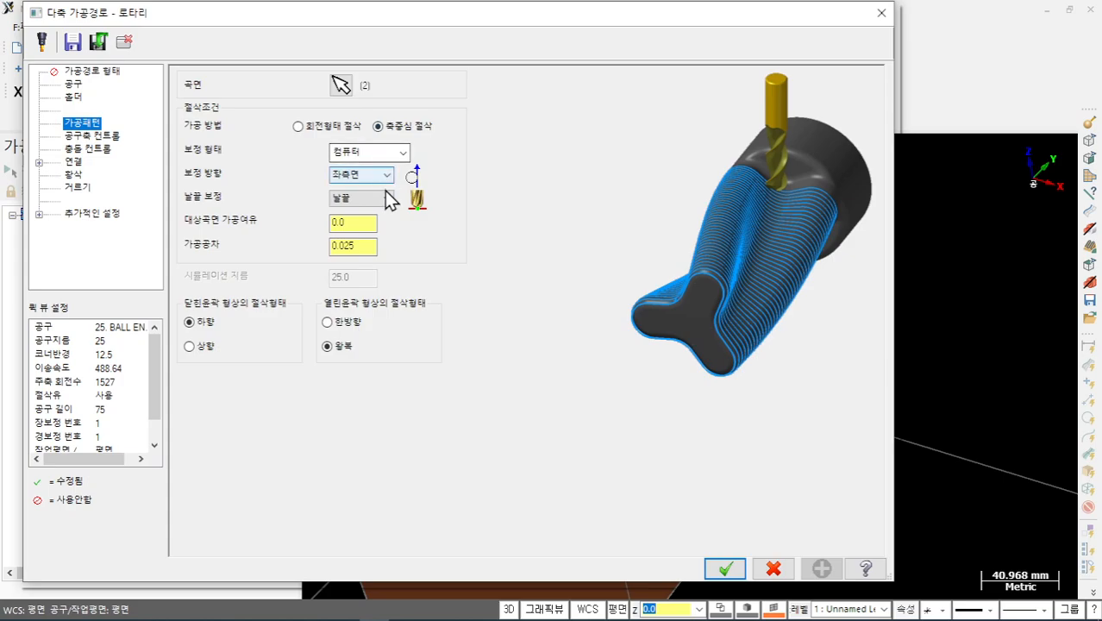
click(365, 246)
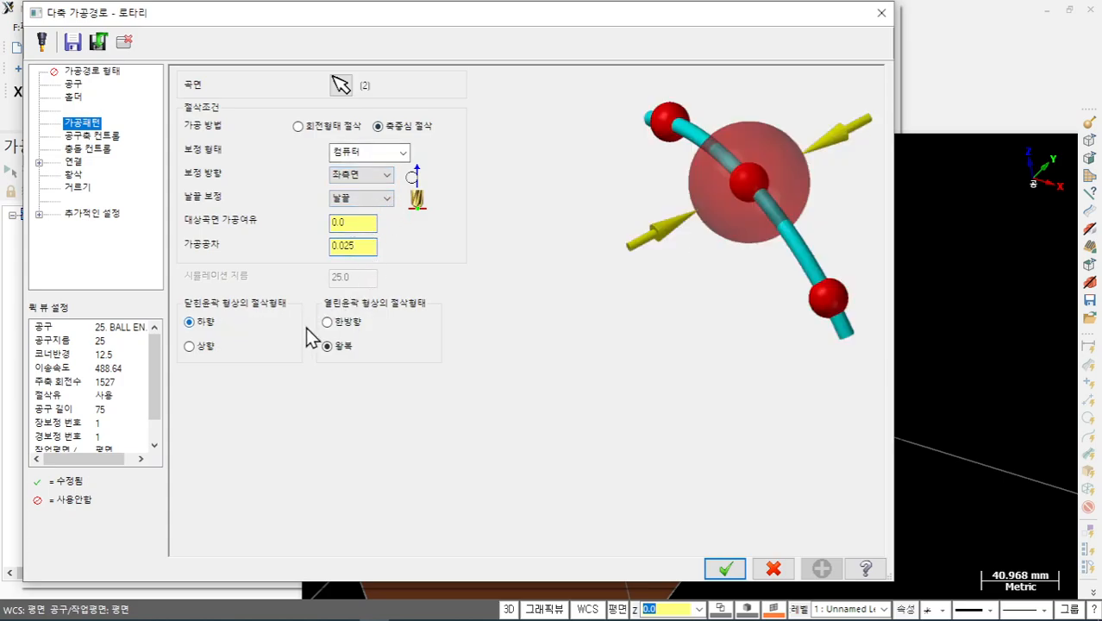
- Set a 100.0 safety height for first and last moves only, use 2.5 distance, and accept
click(75, 162)
click(233, 123)
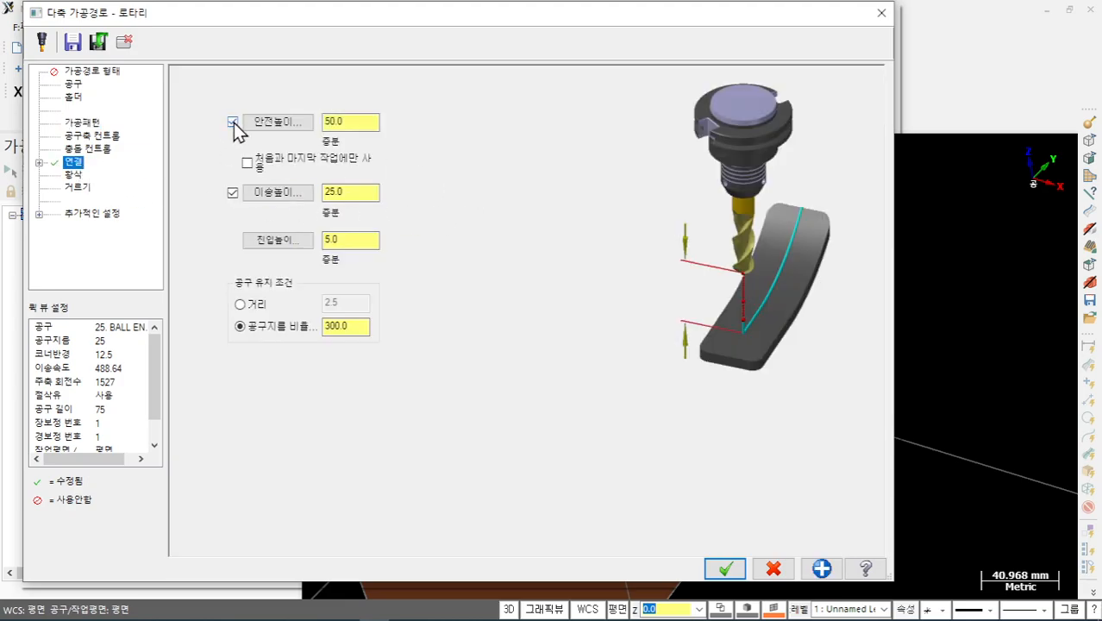
click(306, 166)
click(344, 126)
click(369, 191)
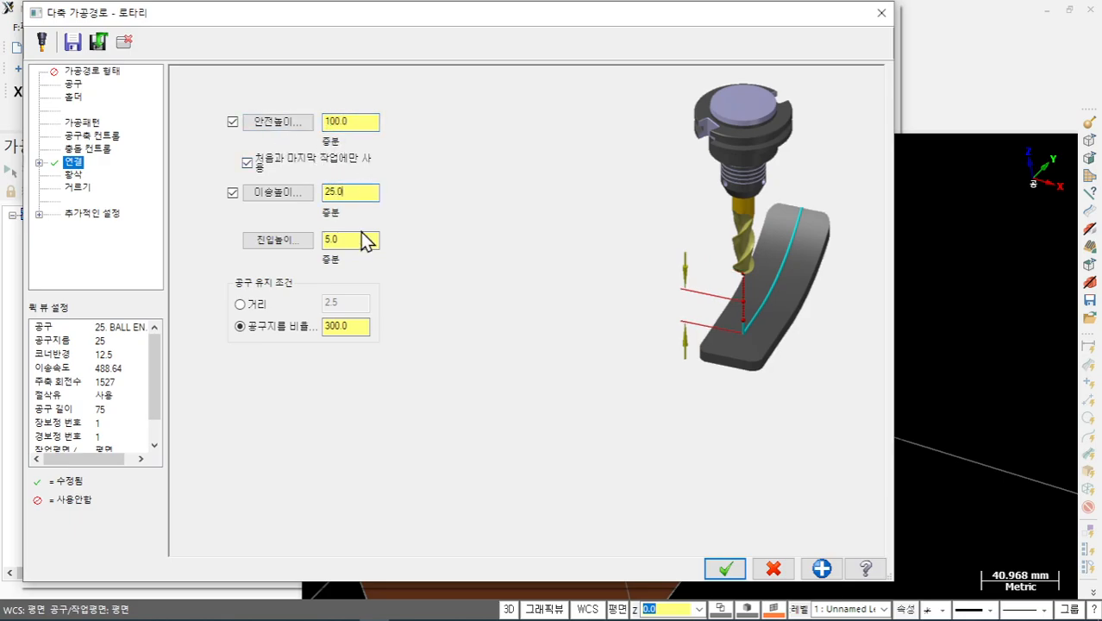
click(362, 240)
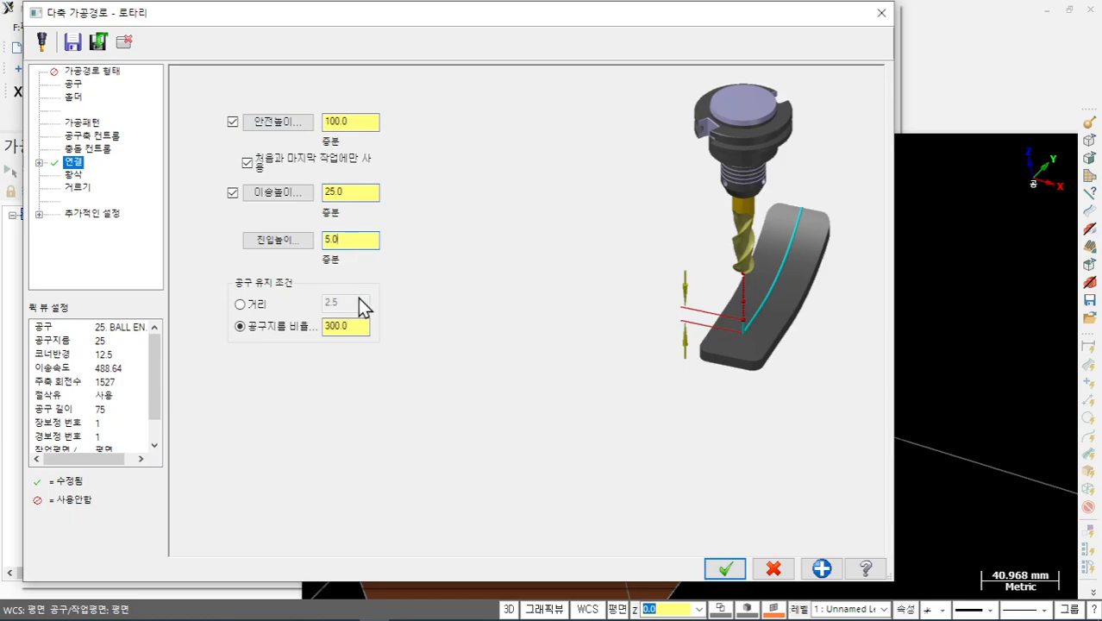
click(241, 304)
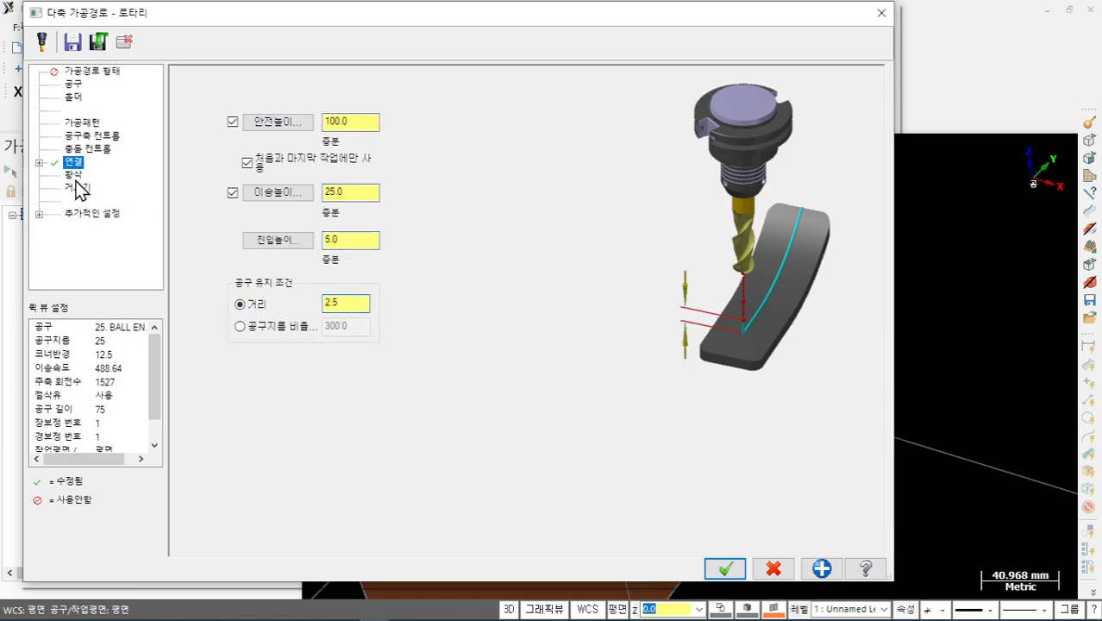
click(724, 569)
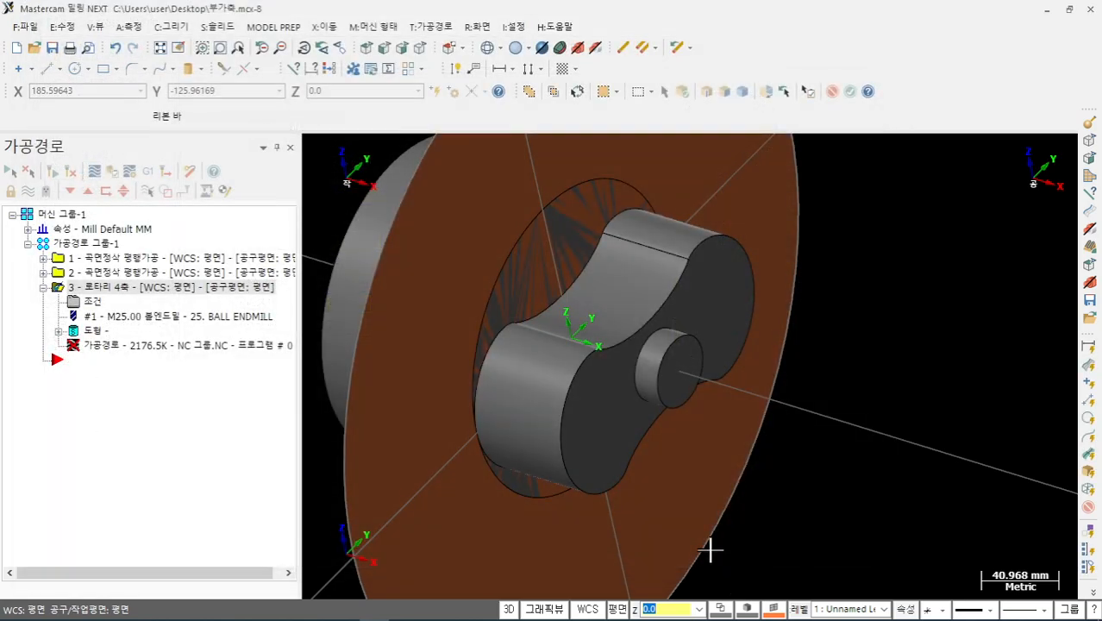
- Regenerate operation 3's modified rotary toolpath
click(47, 170)
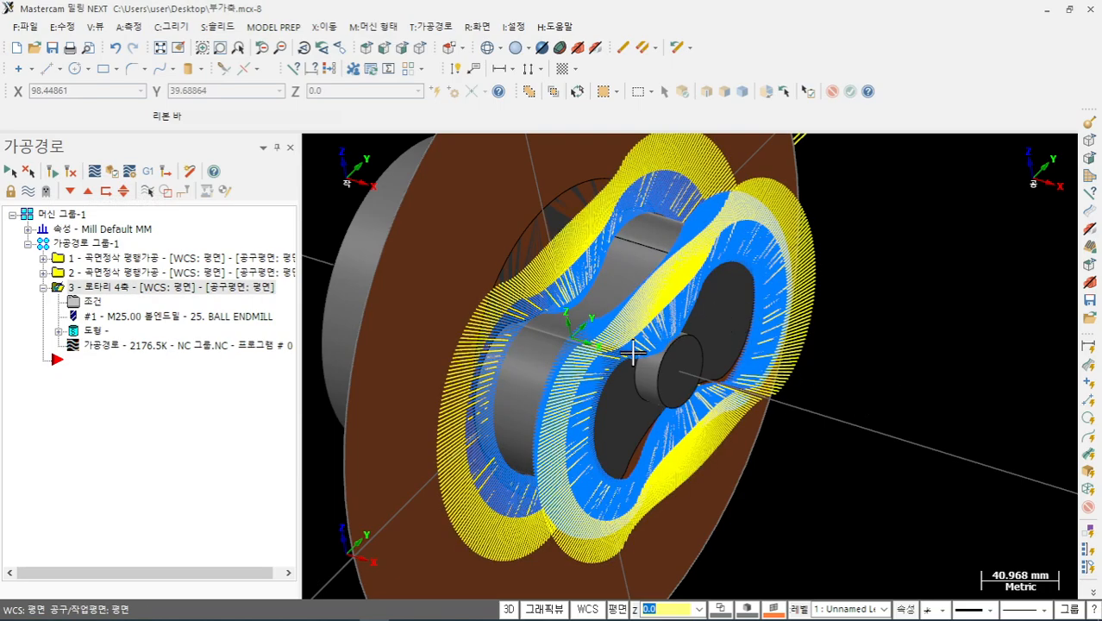
scroll(536, 263, up, 2)
scroll(552, 268, down, 1)
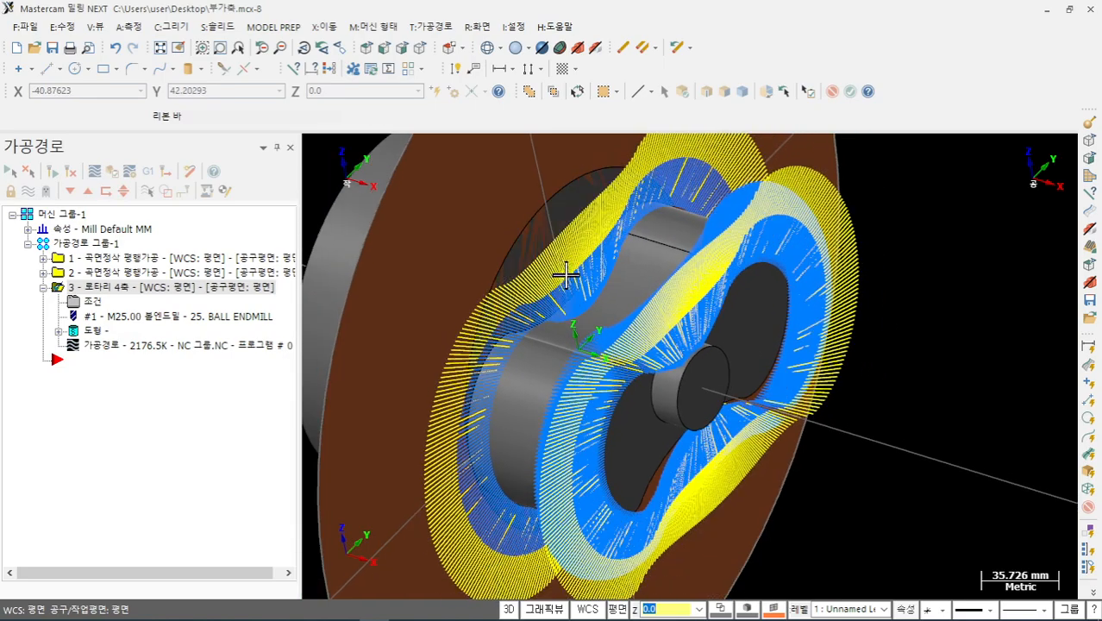
- Make the solid model translucent and view the toolpath from a near side-on angle
mouse_move(562, 274)
middle_down()
mouse_move(641, 266)
mouse_move(597, 255)
middle_up()
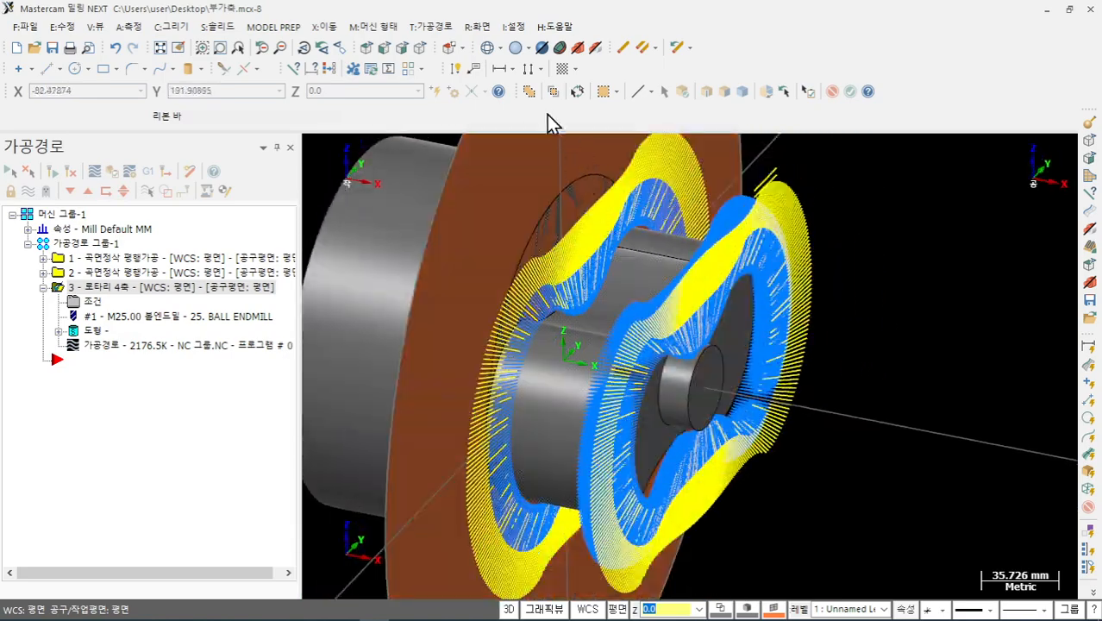
click(542, 48)
mouse_move(663, 256)
middle_down()
mouse_move(662, 339)
mouse_move(646, 262)
mouse_move(628, 320)
mouse_move(664, 339)
mouse_move(611, 320)
middle_up()
scroll(655, 400, down, 5)
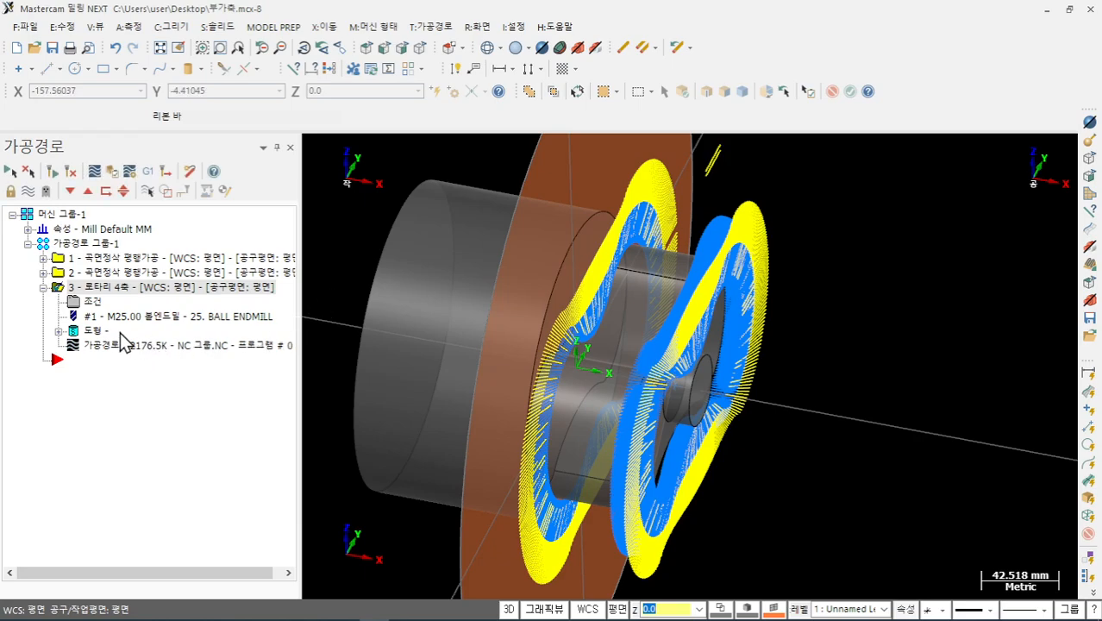
- Open the rotary toolpath's backplot, turn off one display option, and advance it partway
click(113, 346)
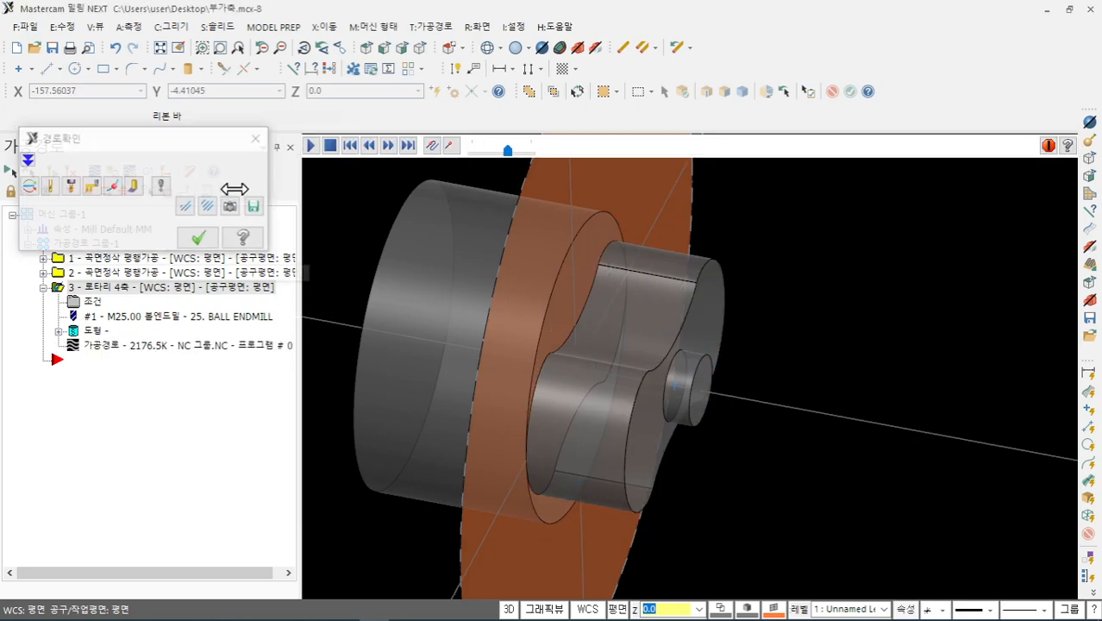
click(90, 188)
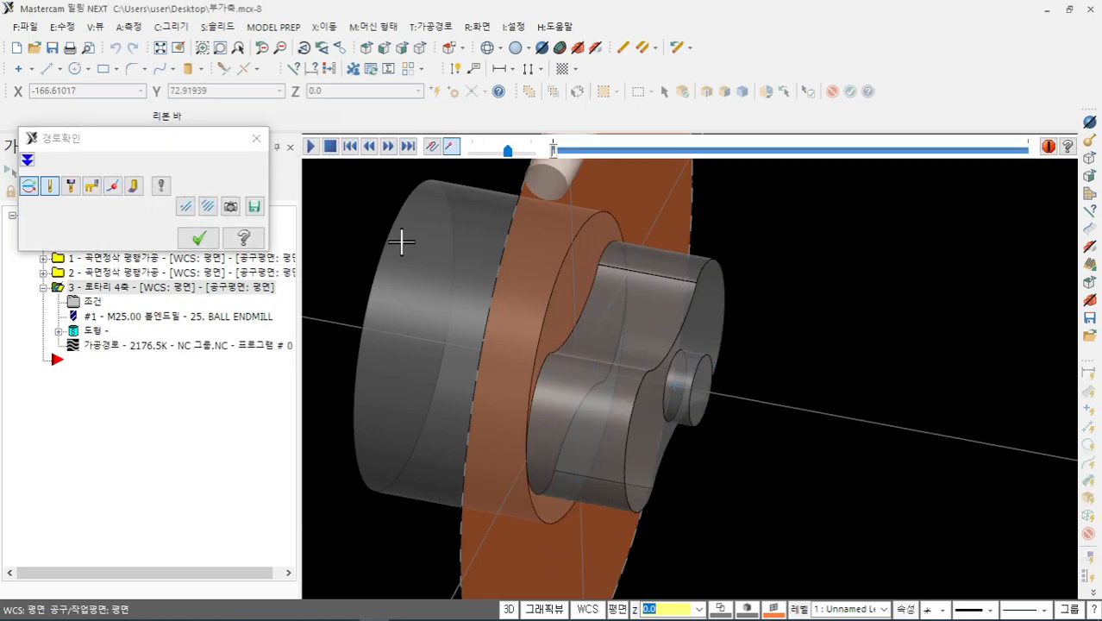
click(553, 153)
drag(556, 154, 564, 154)
- Adjust the backplot's axis simulation settings and play the toolpath around the lobes
click(160, 185)
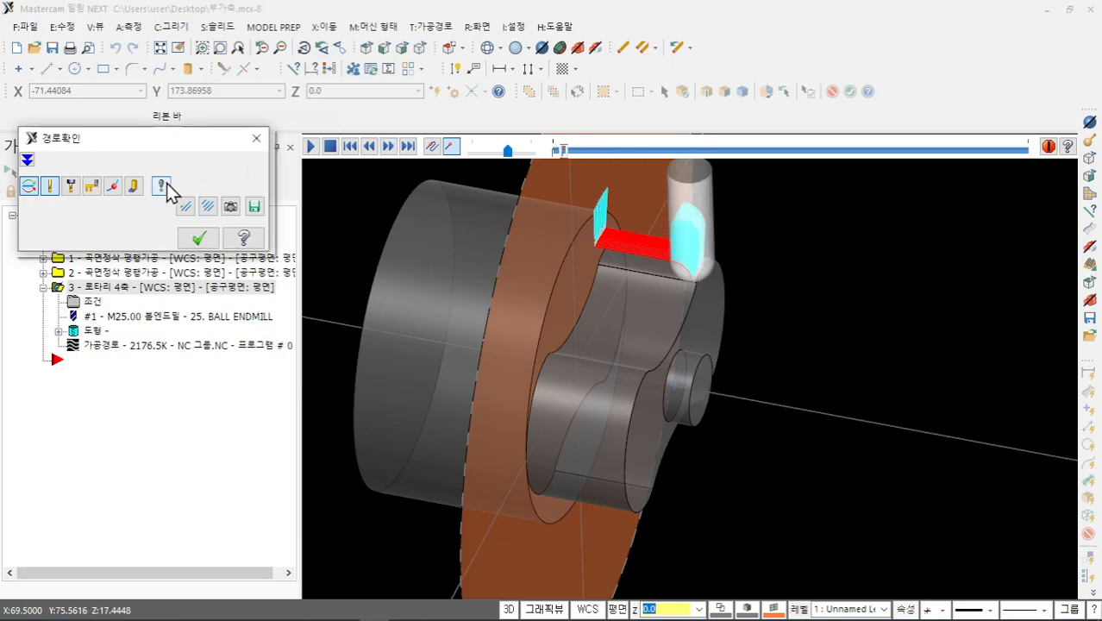
drag(191, 175, 237, 53)
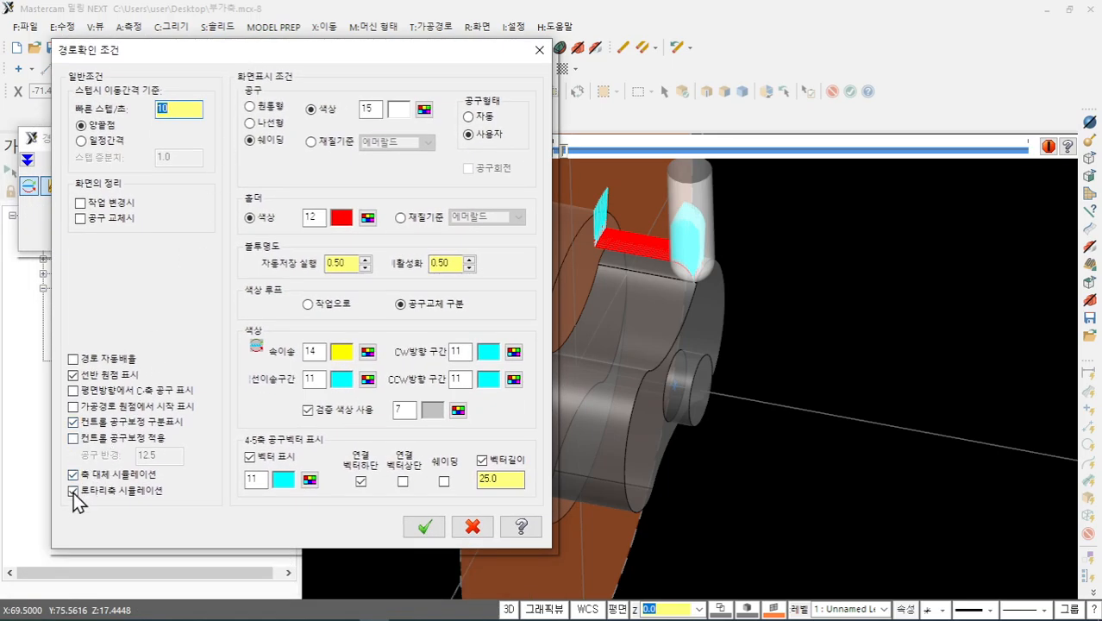
drag(72, 477, 124, 494)
click(424, 527)
middle_drag(741, 284, 657, 198)
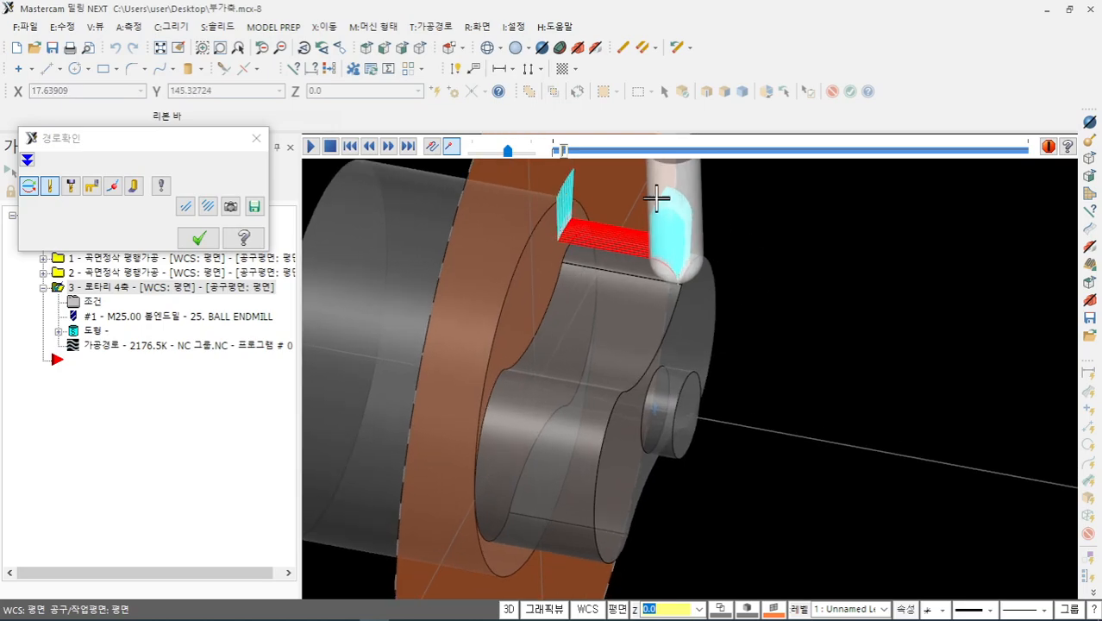
drag(559, 146, 1031, 275)
middle_drag(854, 349, 337, 221)
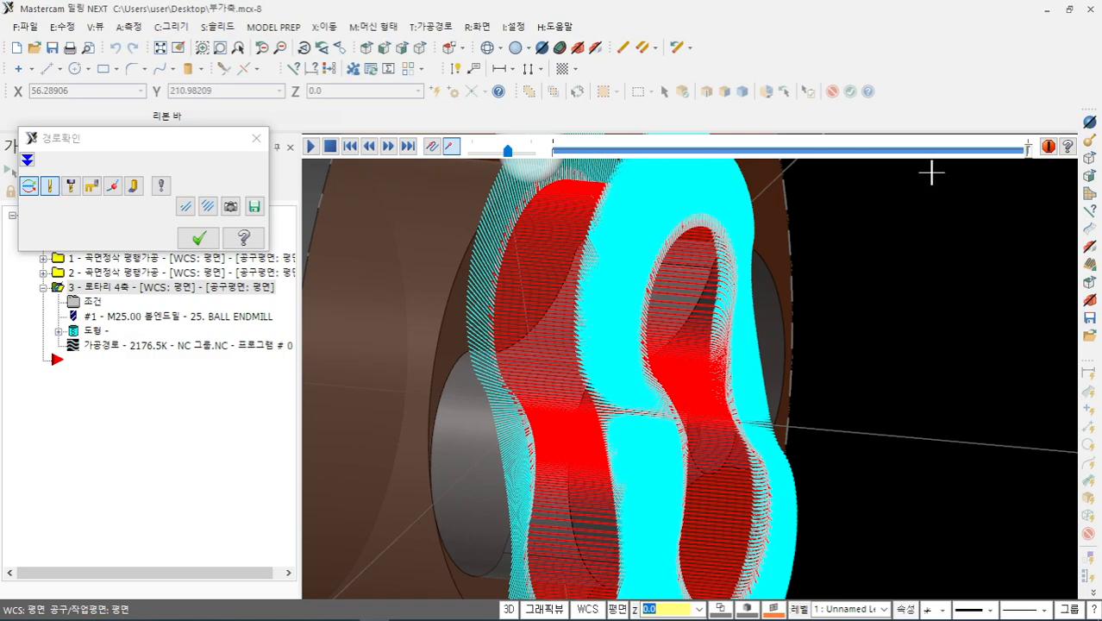
drag(1031, 153, 508, 231)
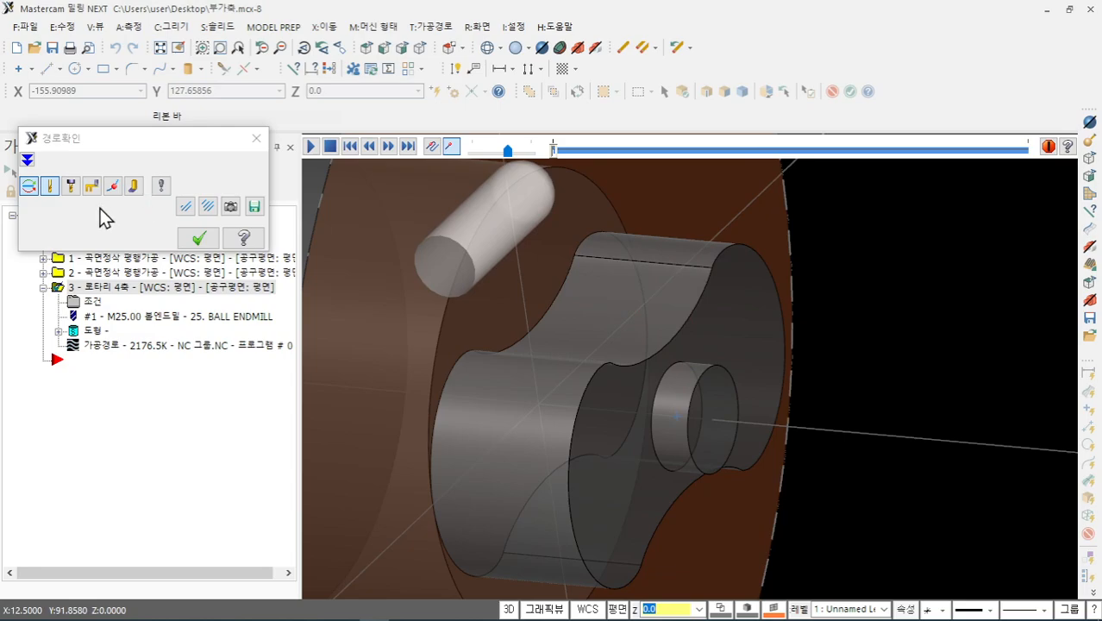
- Turn on rotary axis simulation, replay the backplot along the toolpath, and close it
click(162, 188)
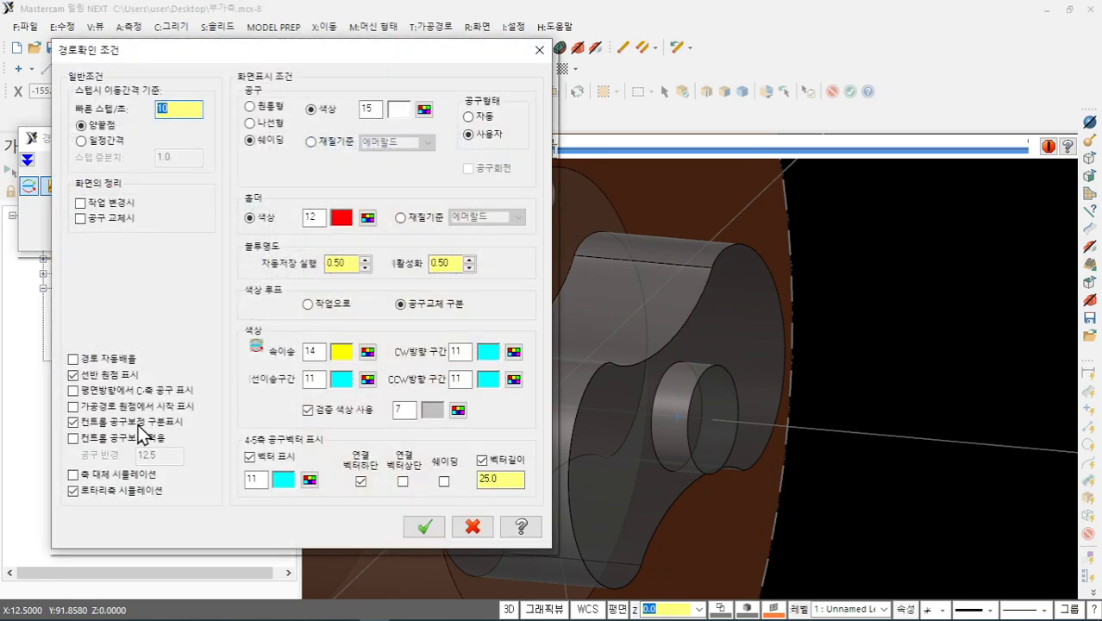
click(74, 490)
click(434, 527)
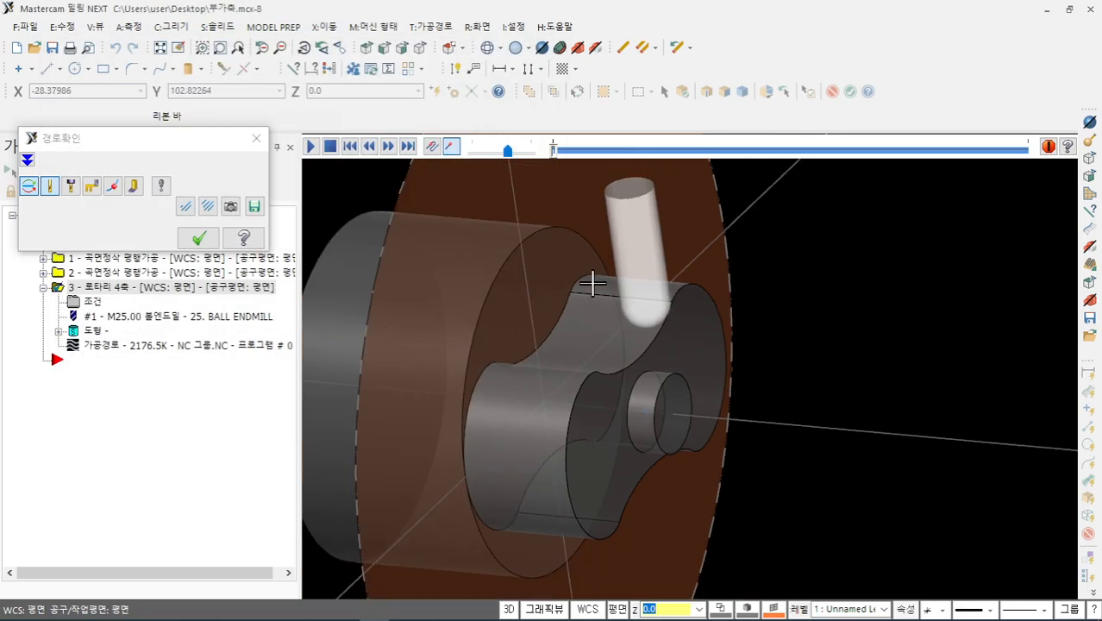
mouse_move(554, 152)
mouse_down()
mouse_move(848, 214)
mouse_move(1039, 187)
mouse_up()
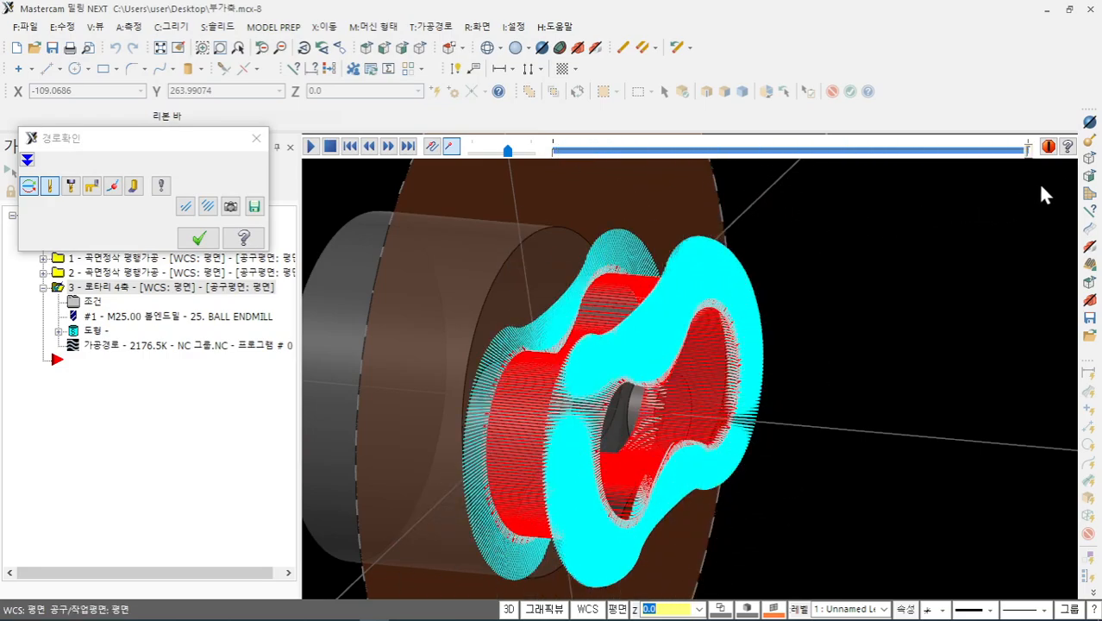
click(198, 238)
- Set tool containment distance 10 and retract and feed plane heights 0.0, then regenerate the rotary toolpath
click(92, 303)
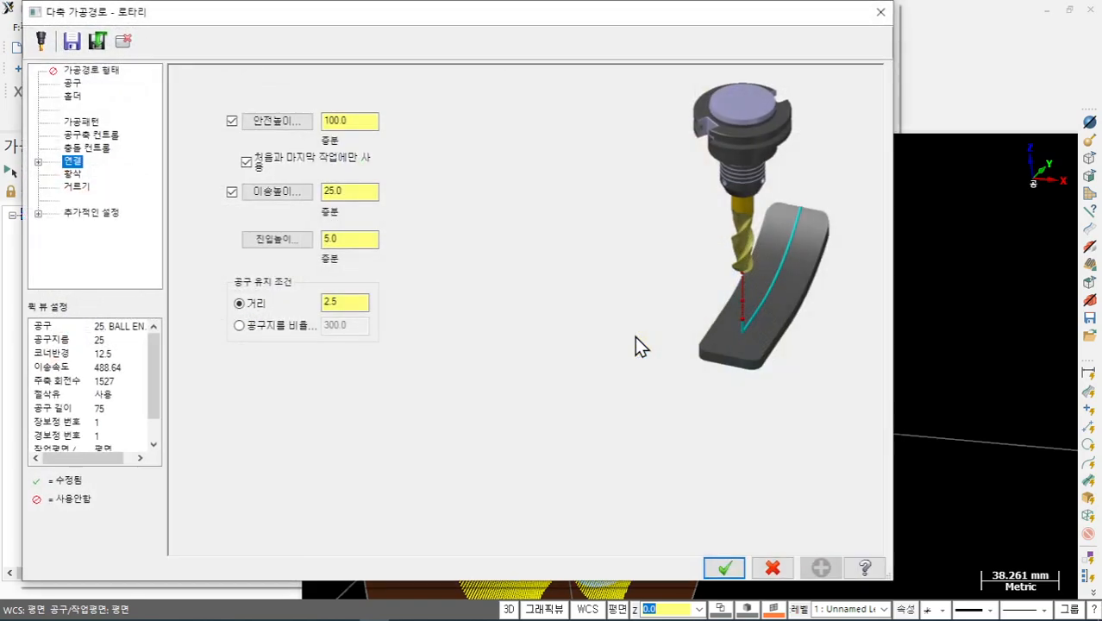
click(349, 238)
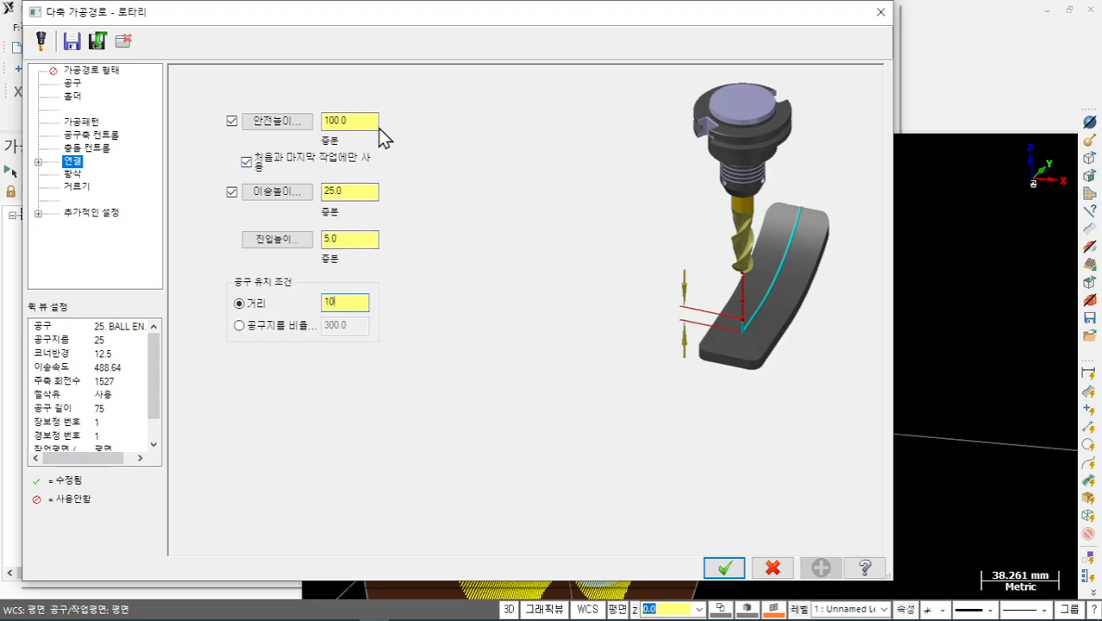
text(10)
click(363, 192)
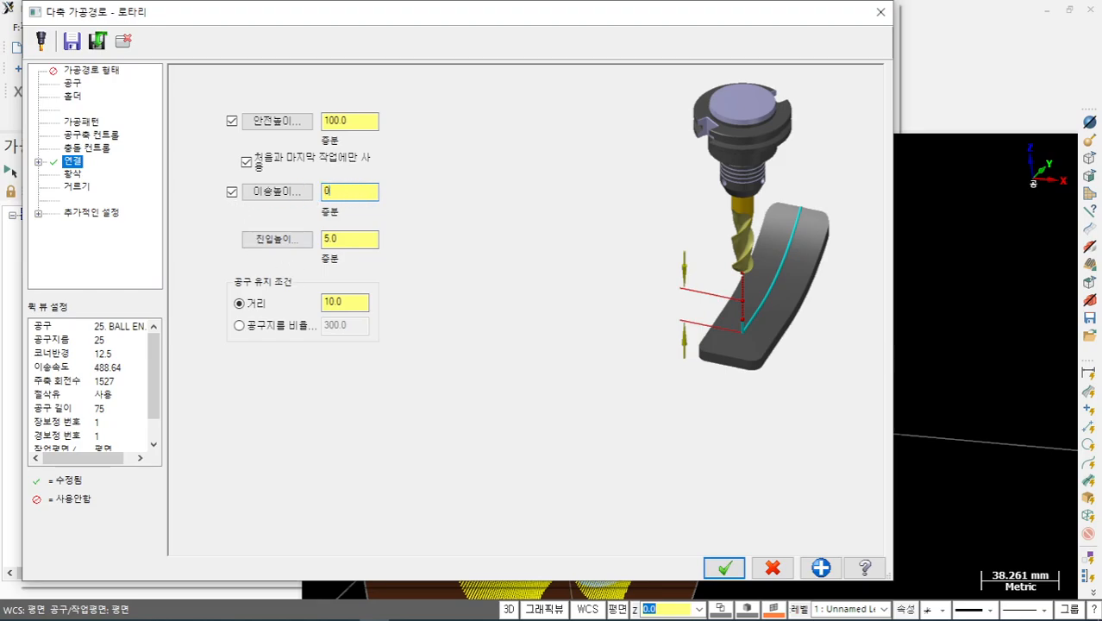
click(355, 241)
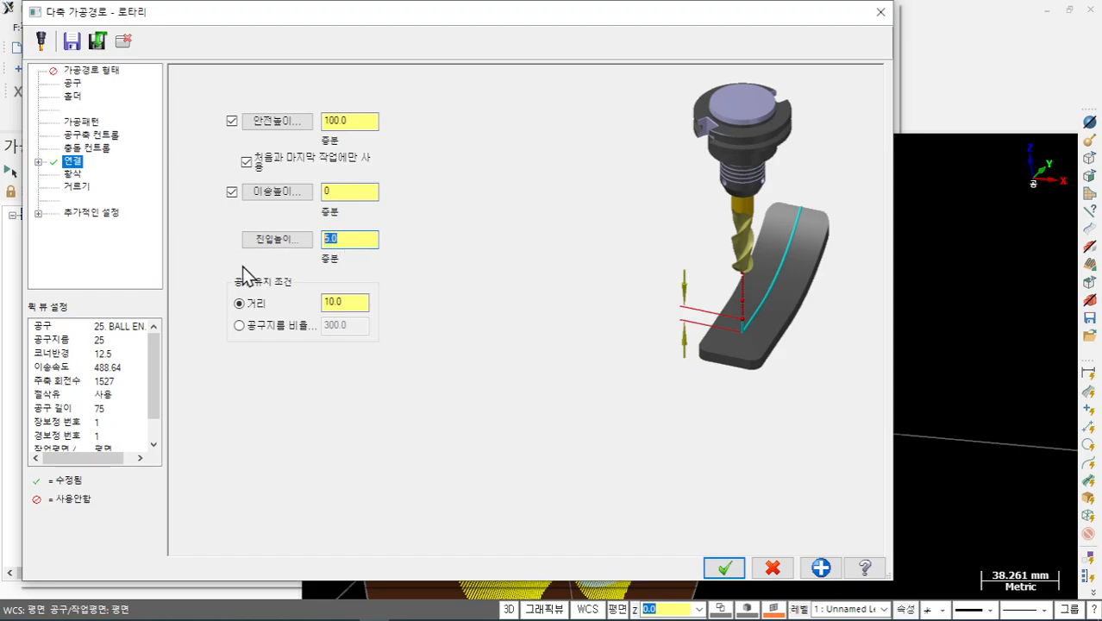
click(725, 568)
click(55, 171)
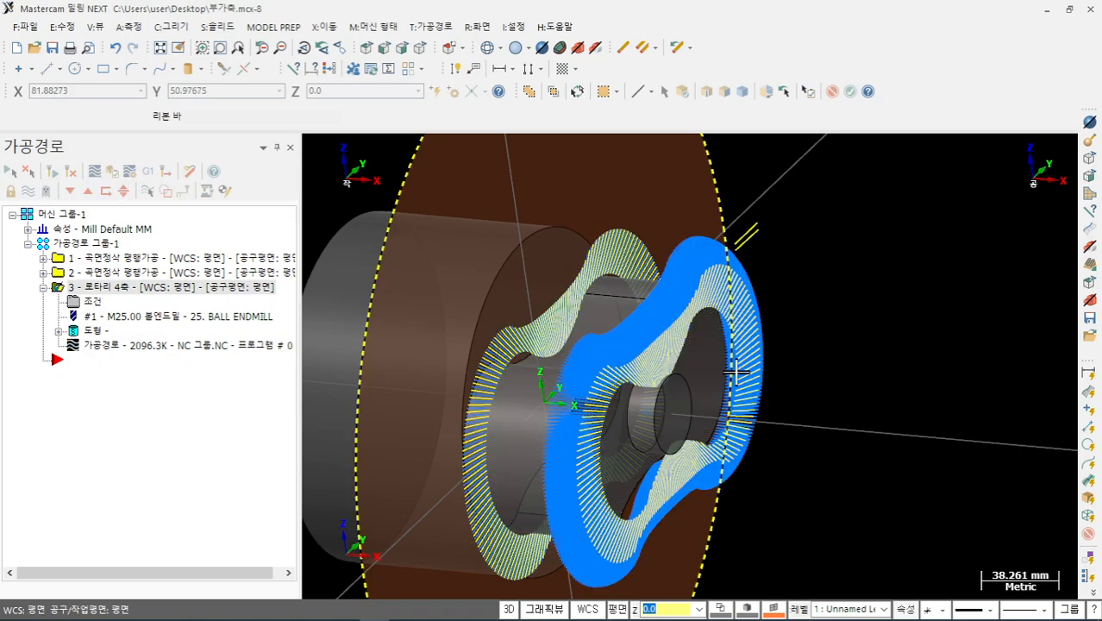
- Zoom and orbit over the regenerated 2096.3K toolpath, then open its backplot
scroll(570, 438, up, 3)
scroll(571, 438, up, 1)
mouse_move(575, 440)
middle_down()
mouse_move(639, 444)
mouse_move(585, 444)
middle_up()
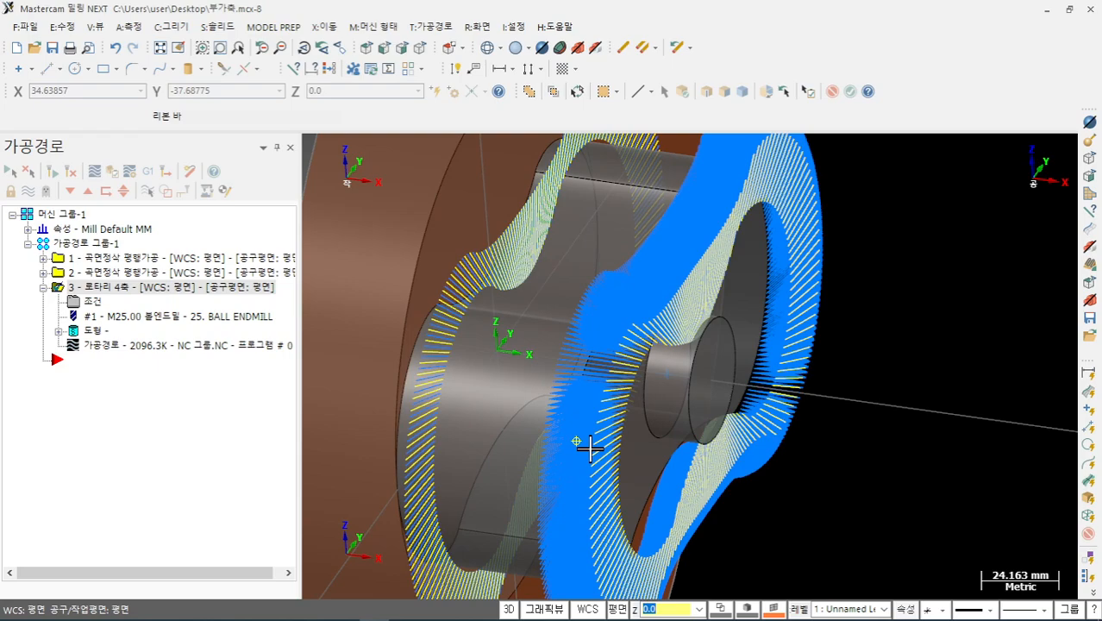
click(144, 349)
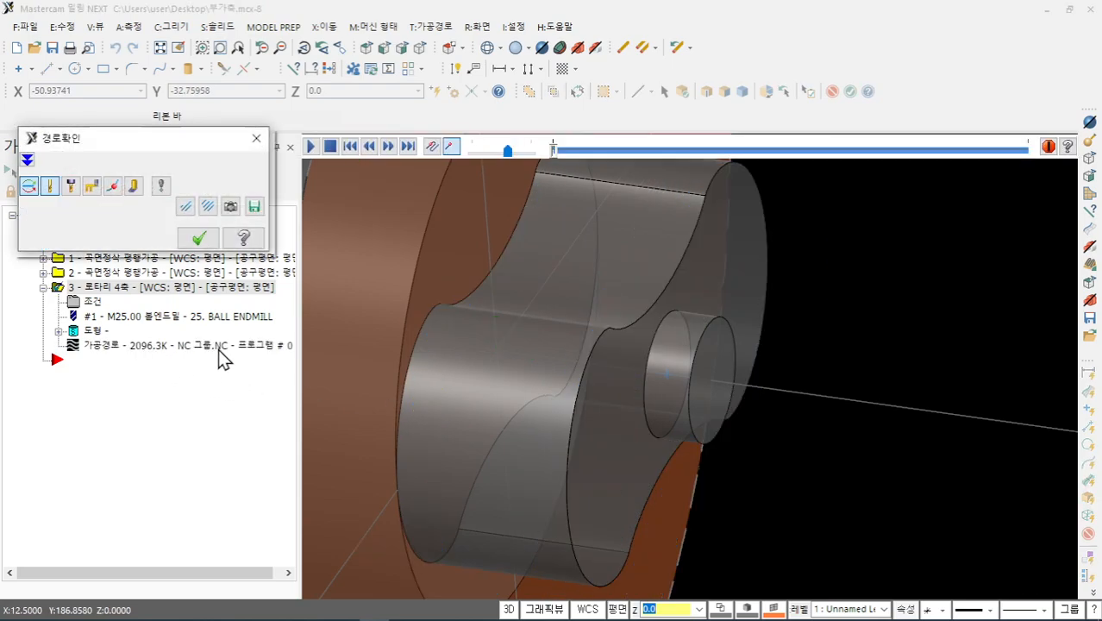
- Zoom and orbit close to the tool at the lobe edge to check contact, then close the backplot
middle_drag(573, 467, 490, 447)
scroll(841, 400, up, 5)
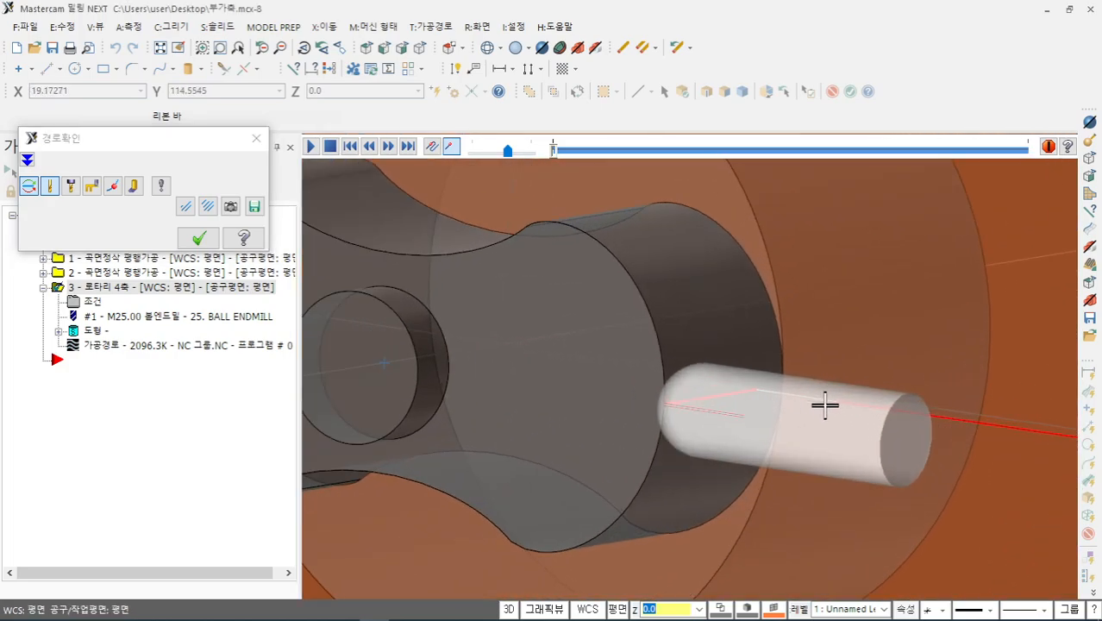
middle_drag(824, 402, 770, 484)
scroll(777, 483, up, 5)
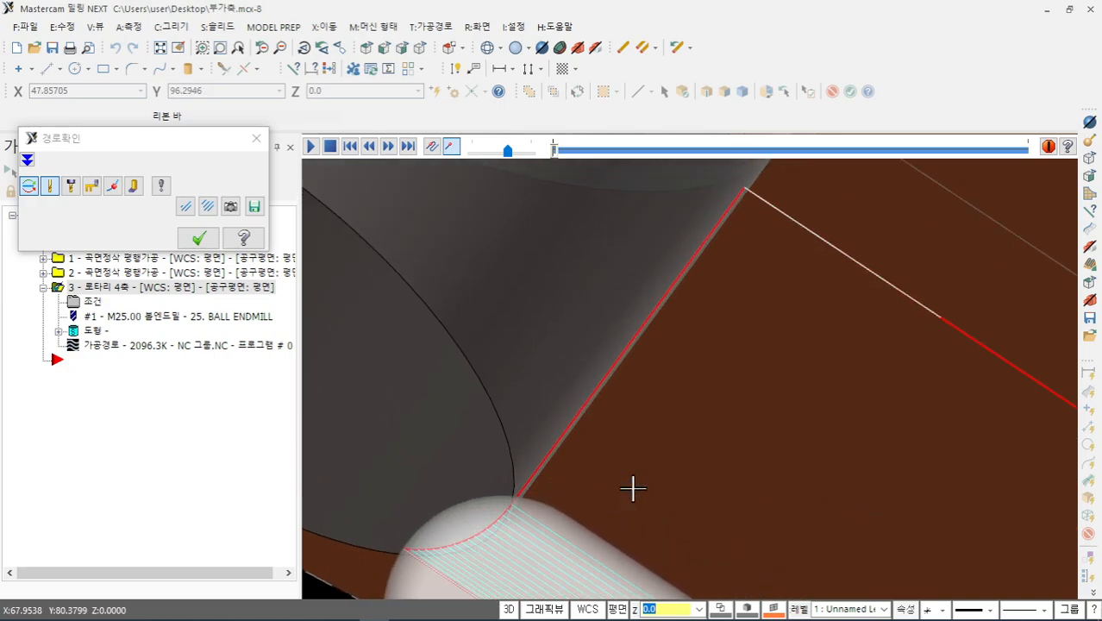
scroll(651, 405, down, 2)
scroll(656, 386, down, 1)
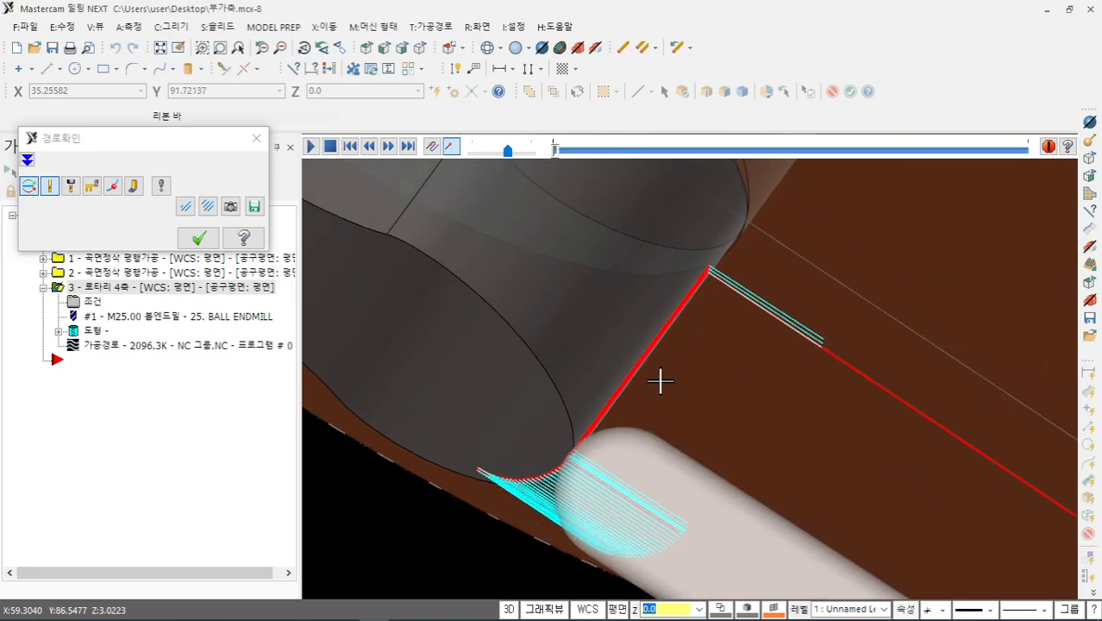
middle_drag(659, 377, 735, 492)
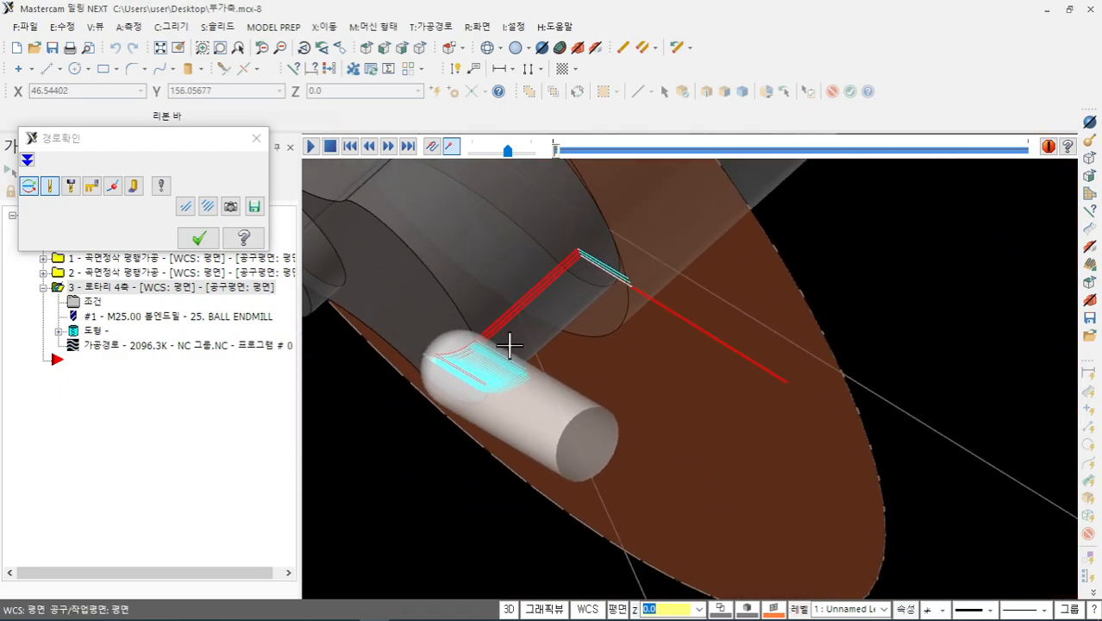
click(198, 237)
middle_drag(522, 406, 606, 287)
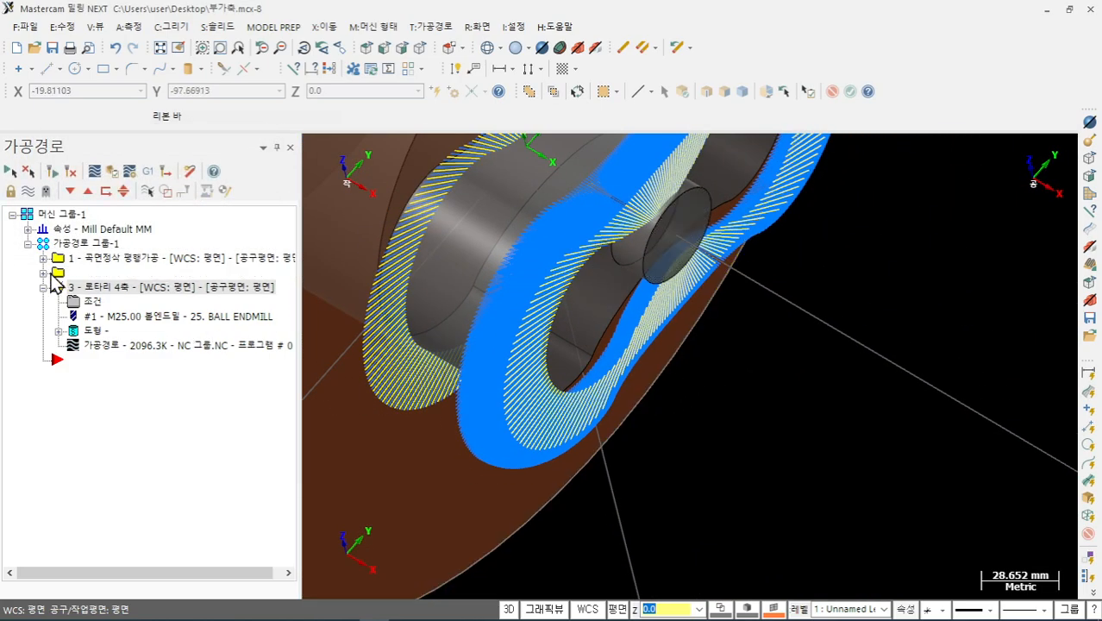
- Hide the toolpath display and create a curve along the lobe face's edge
click(30, 196)
middle_drag(517, 388, 568, 288)
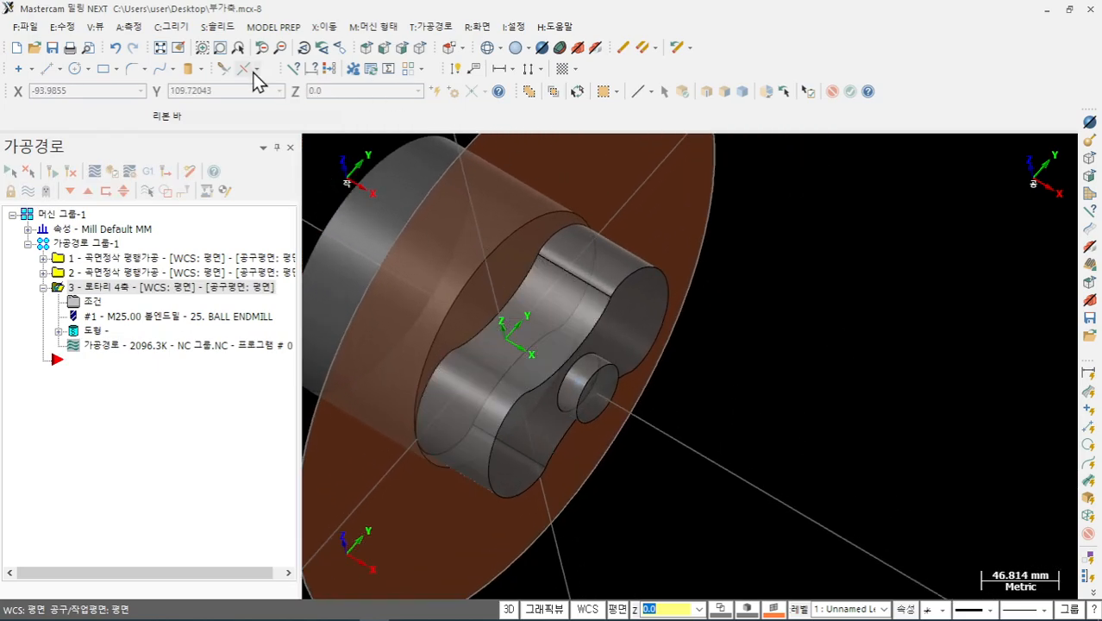
click(166, 29)
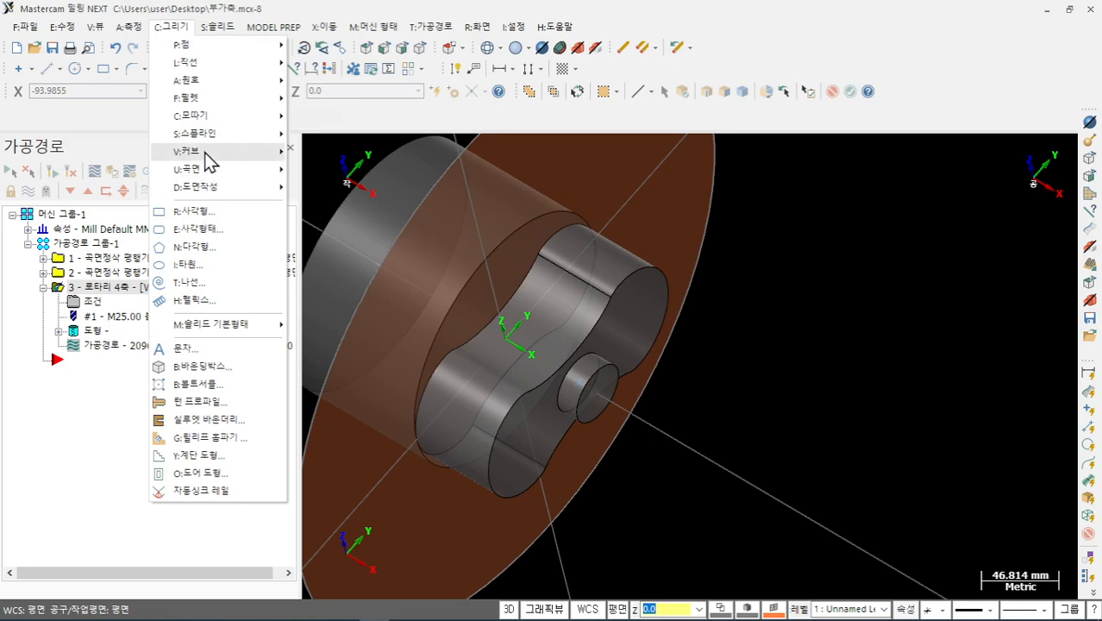
mouse_move(209, 155)
click(328, 151)
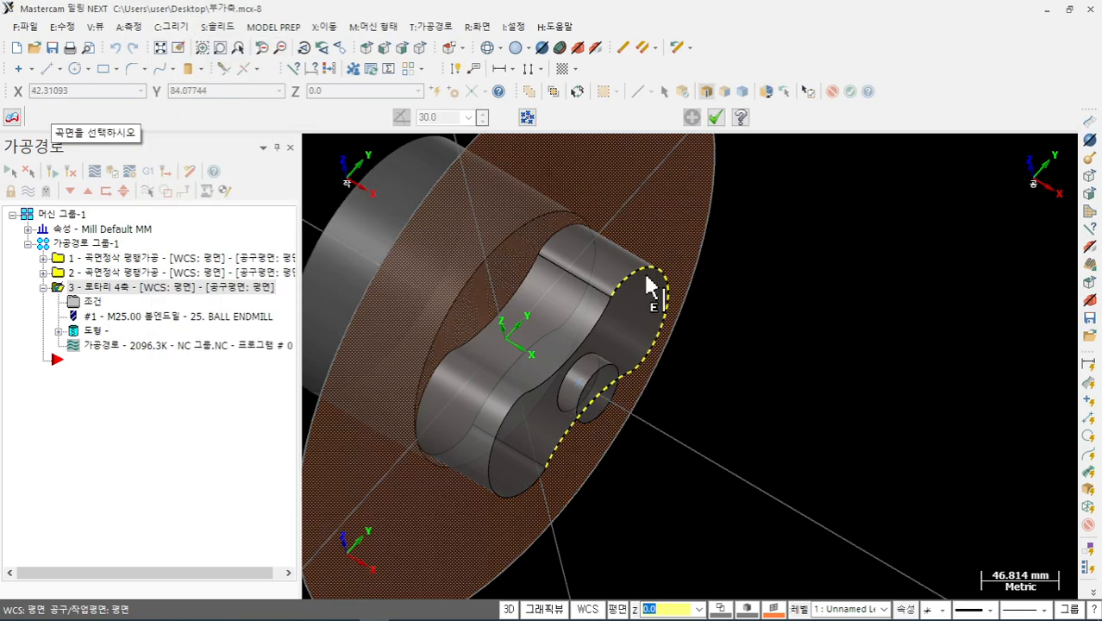
click(652, 286)
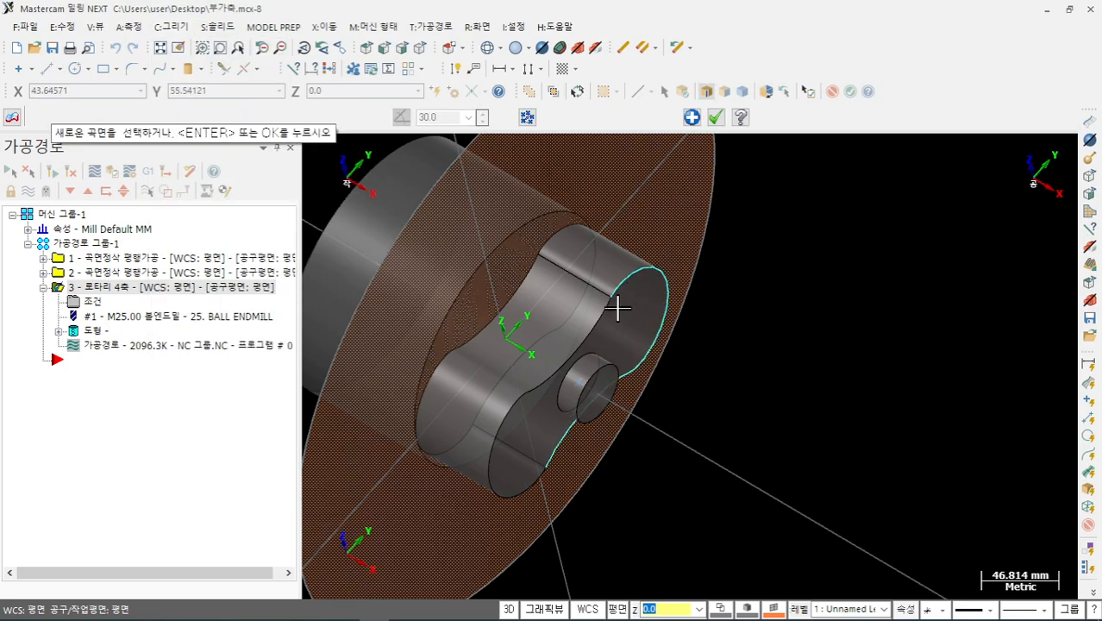
click(716, 116)
- Extrude a new solid 110 mm from the cam-shaped edge curve in the reversed direction
click(216, 27)
click(228, 44)
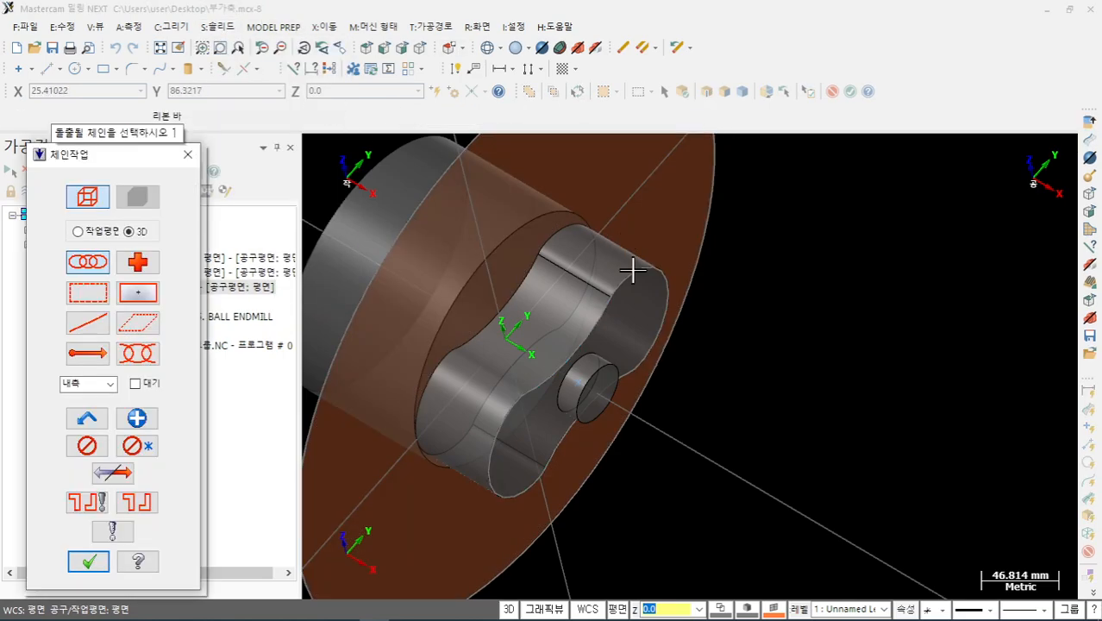
click(635, 268)
click(98, 561)
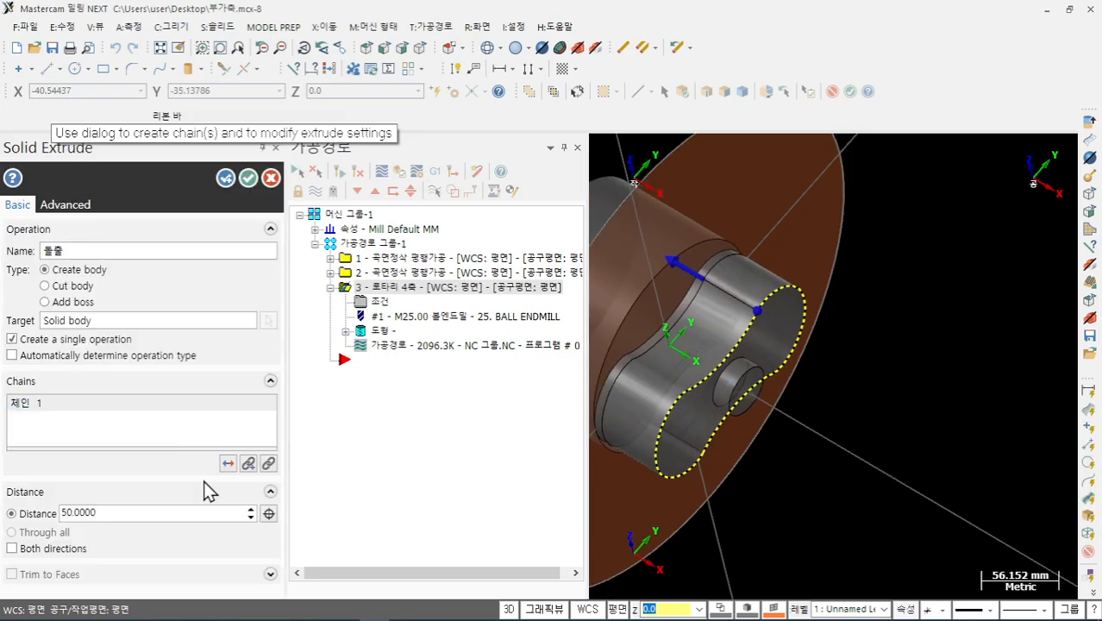
click(229, 463)
drag(818, 367, 862, 383)
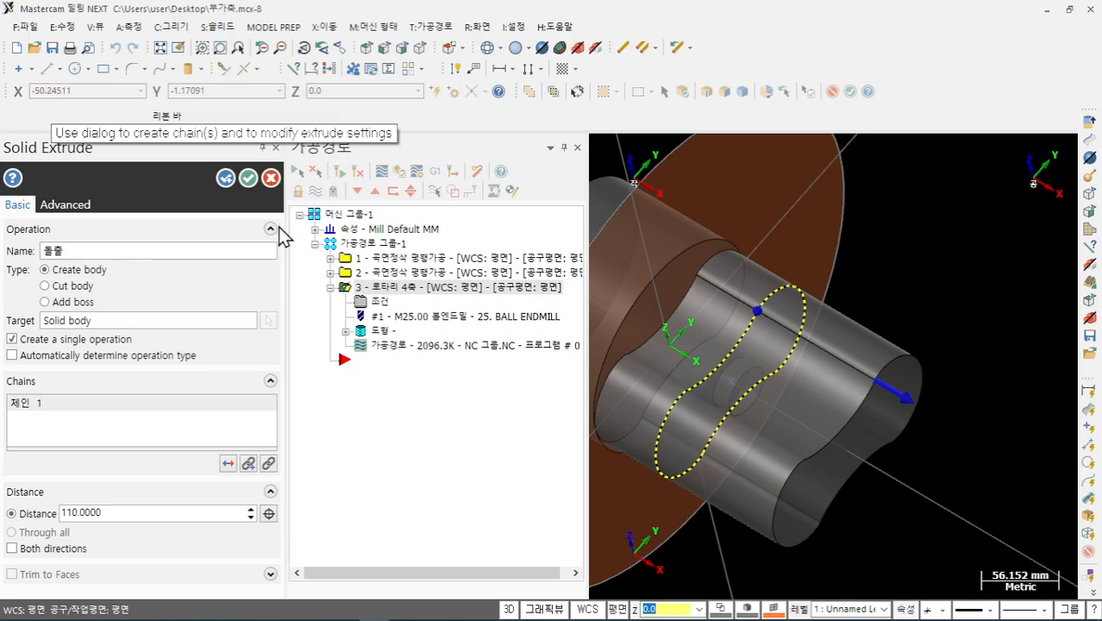
click(248, 178)
- Colour the newly extruded solid red
click(713, 325)
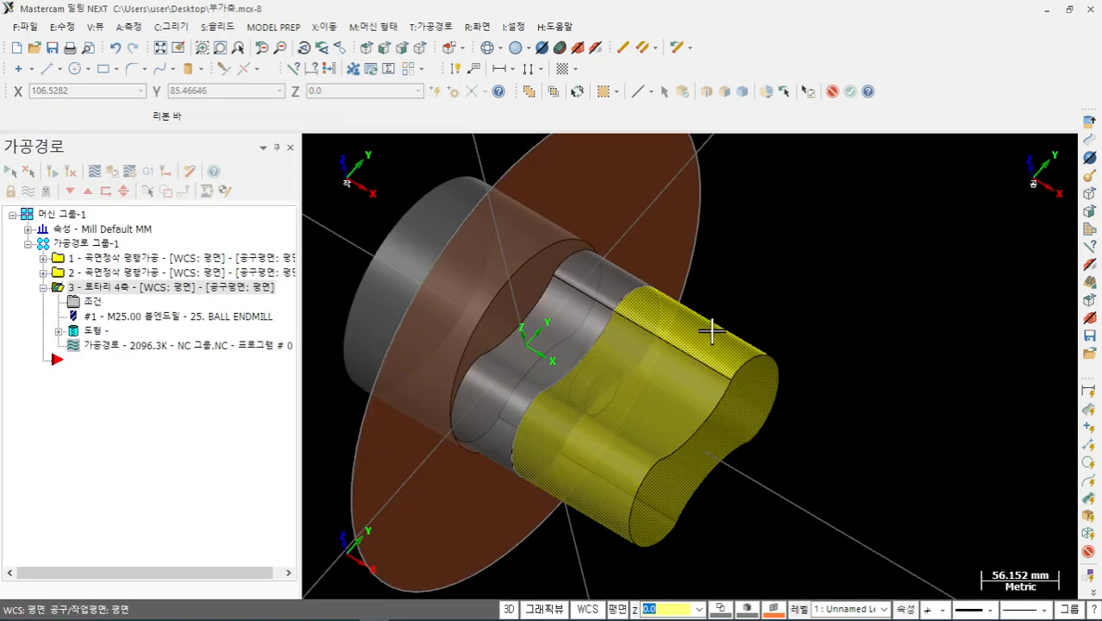
right_click(716, 362)
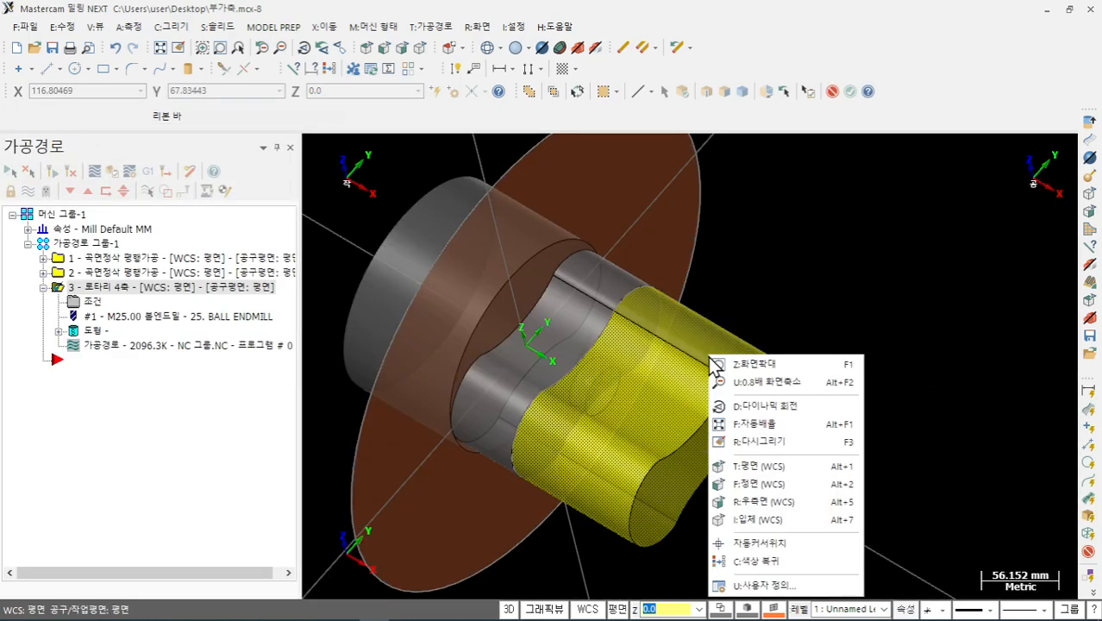
click(777, 610)
click(777, 610)
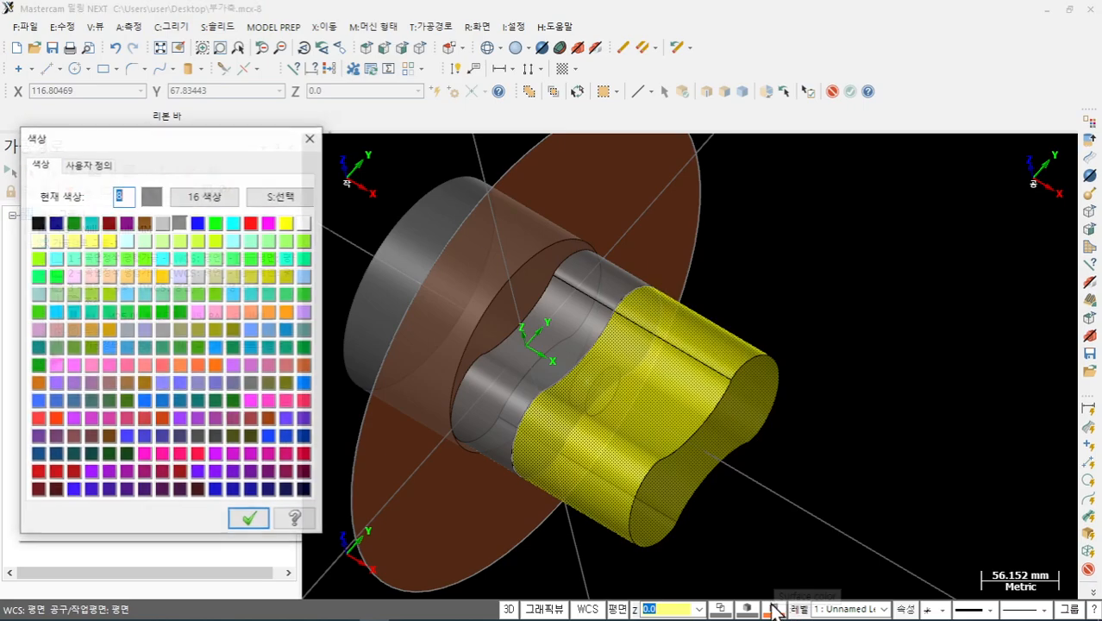
click(251, 223)
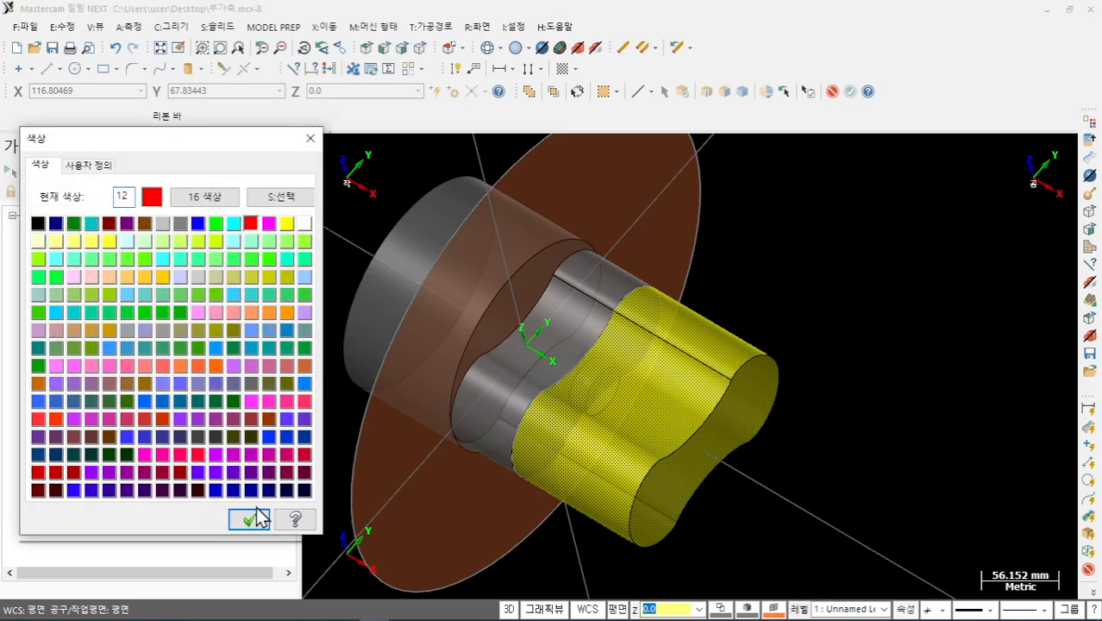
click(249, 518)
middle_drag(402, 430, 751, 292)
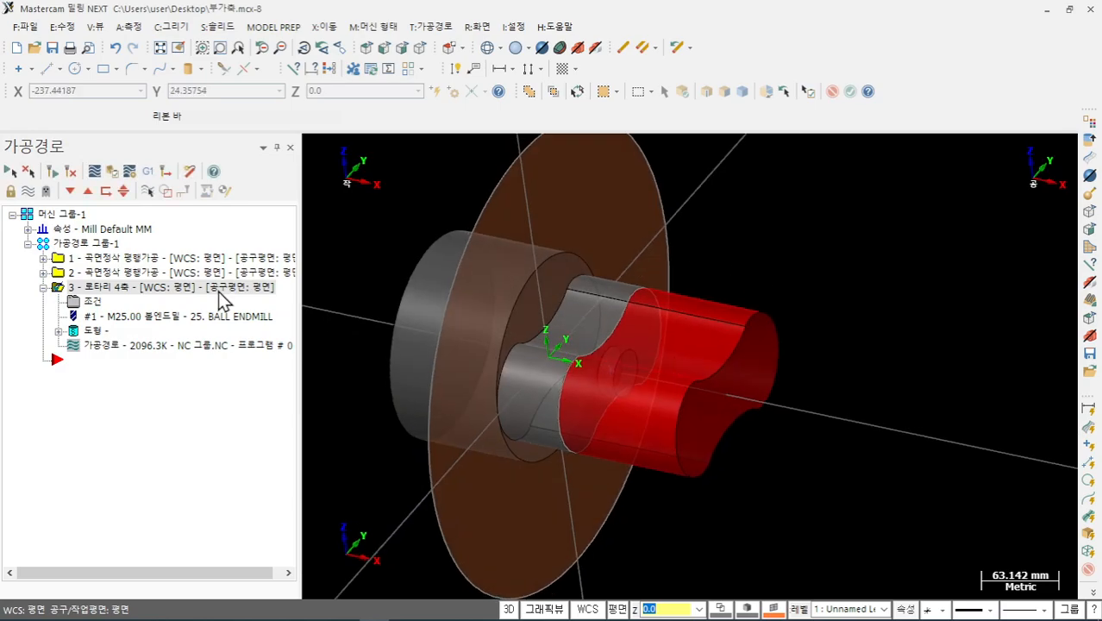
- Pick the whole red solid body as the Collision Control check surface, accept, and regenerate to 2169.5K
click(99, 330)
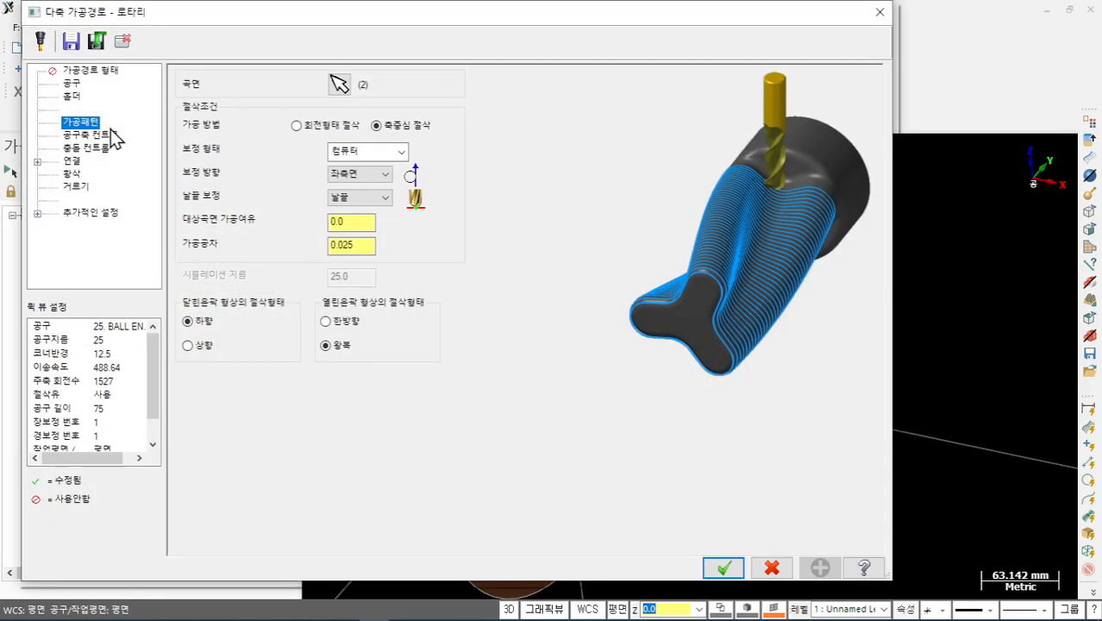
click(104, 148)
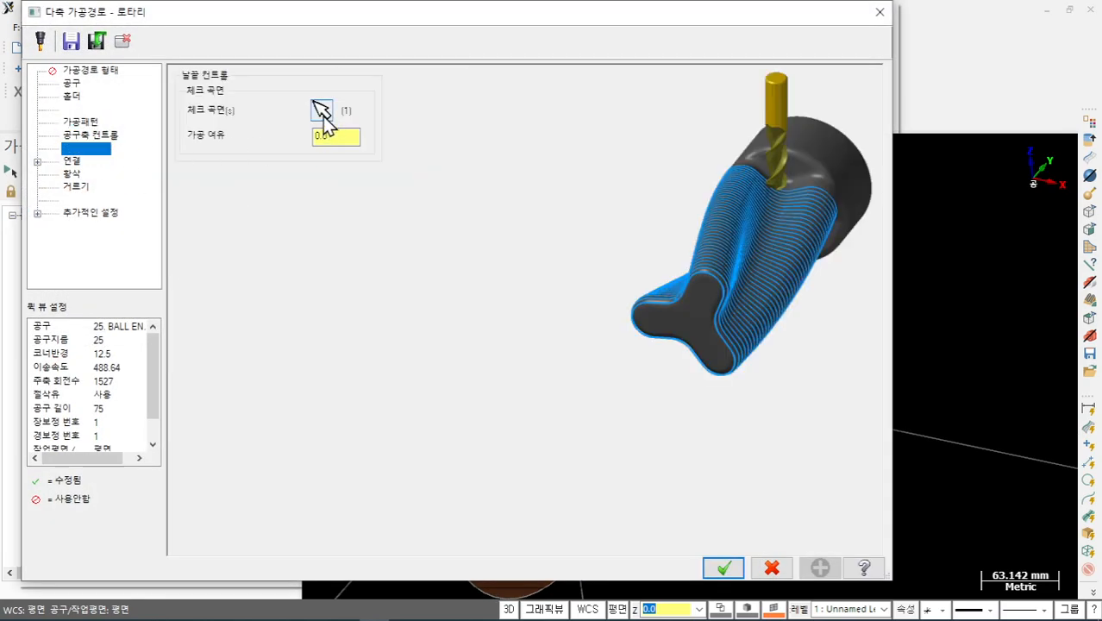
click(322, 111)
click(91, 216)
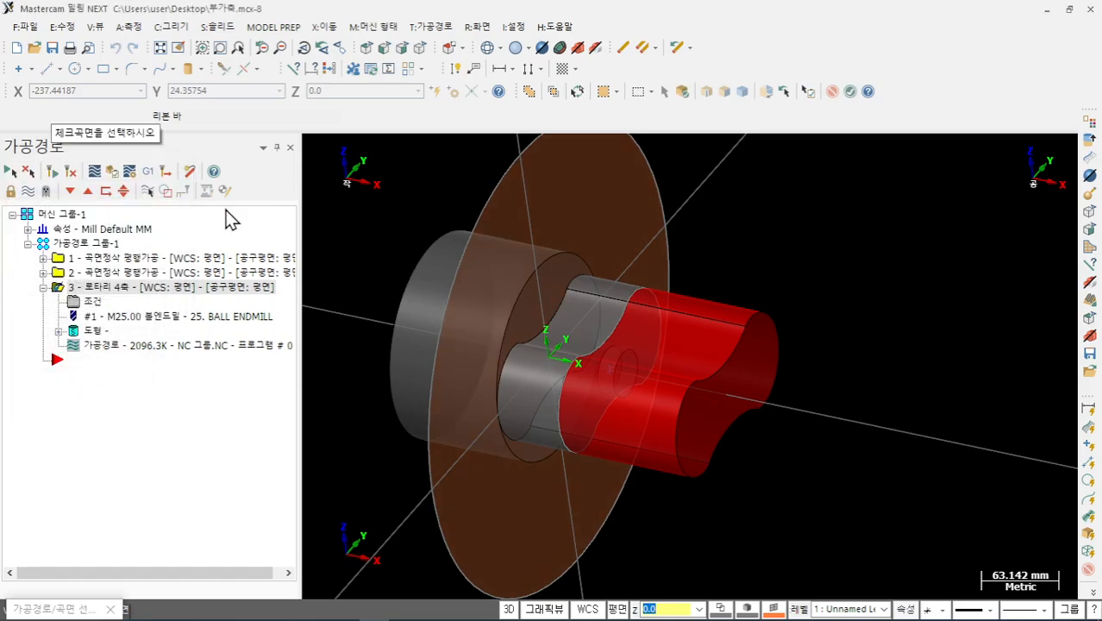
click(681, 93)
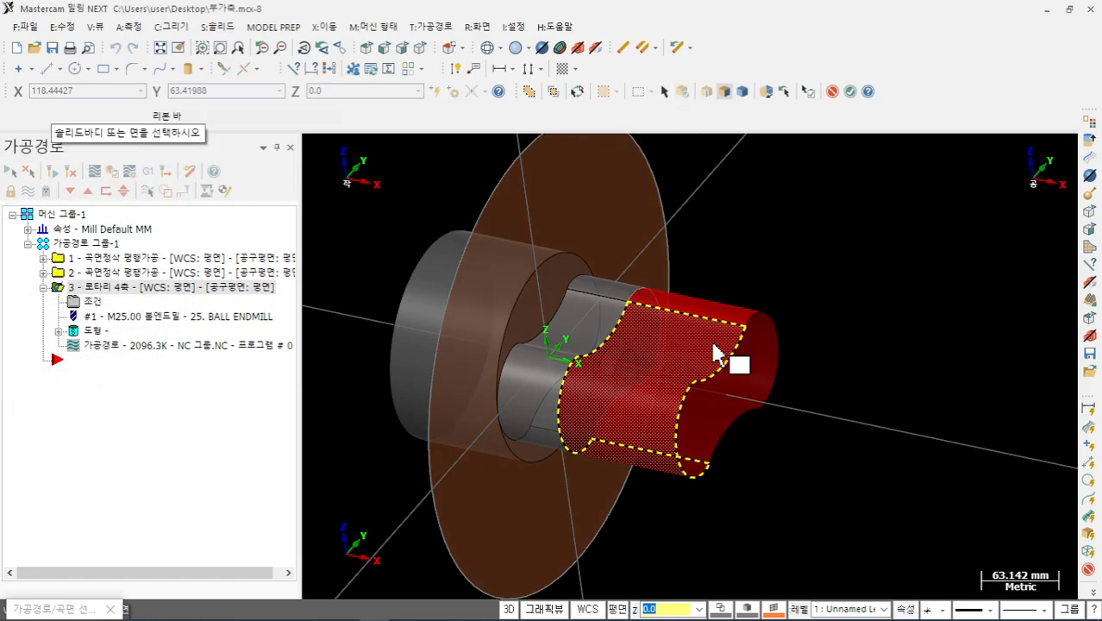
click(732, 294)
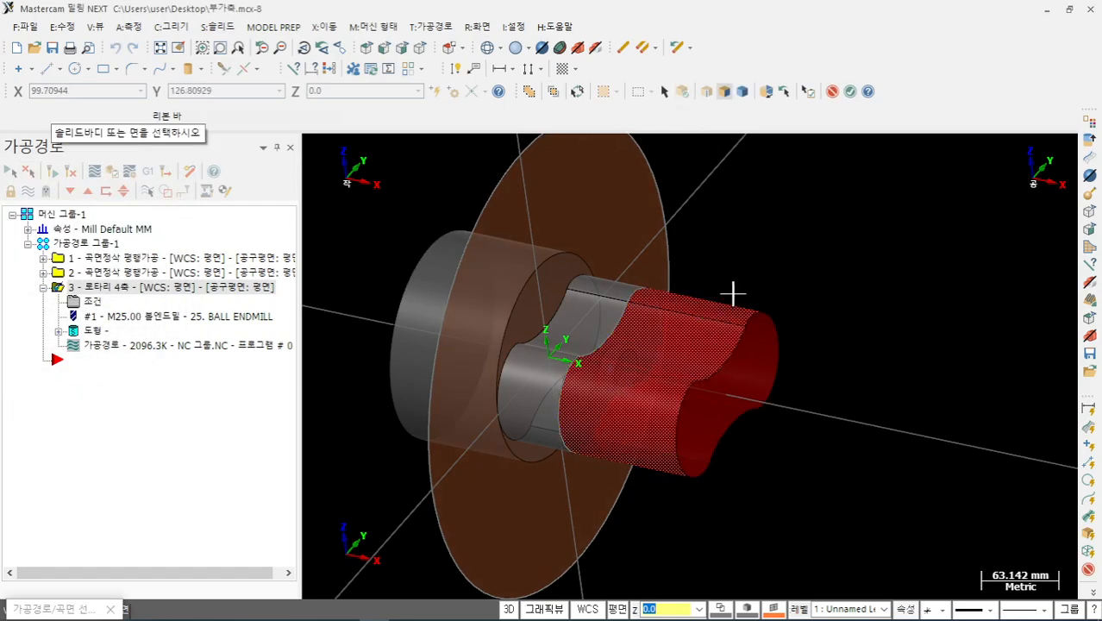
click(851, 93)
click(93, 287)
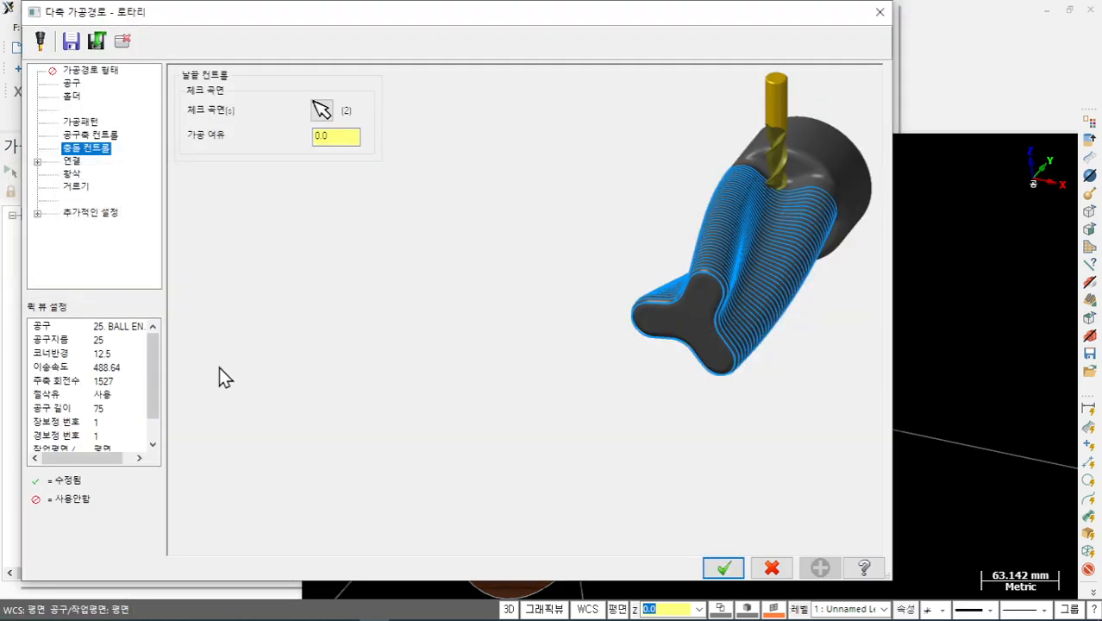
click(720, 567)
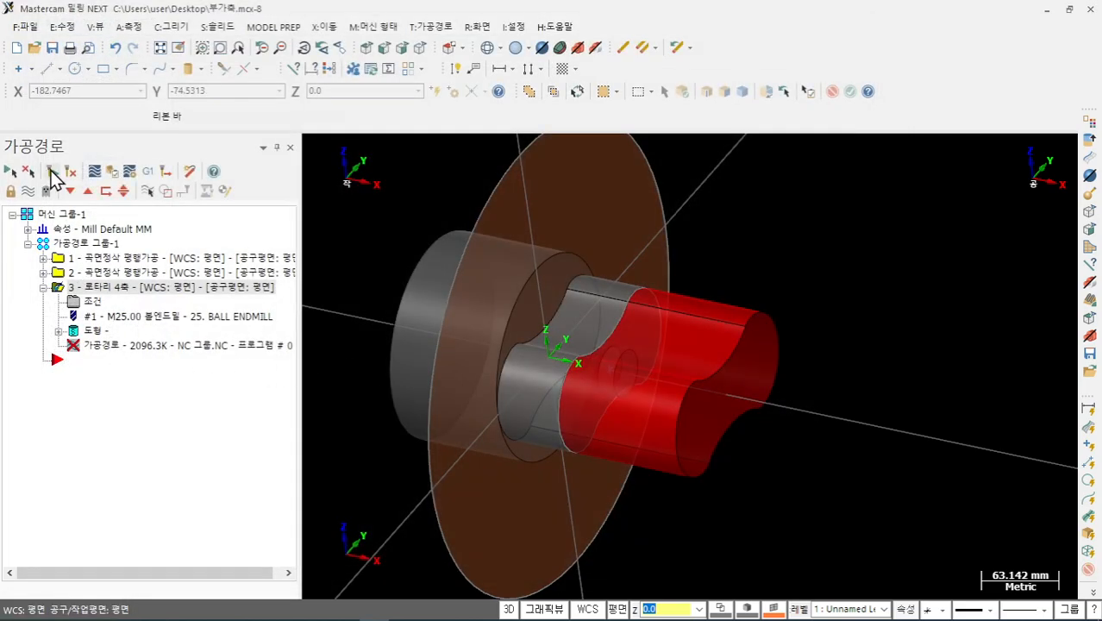
click(52, 173)
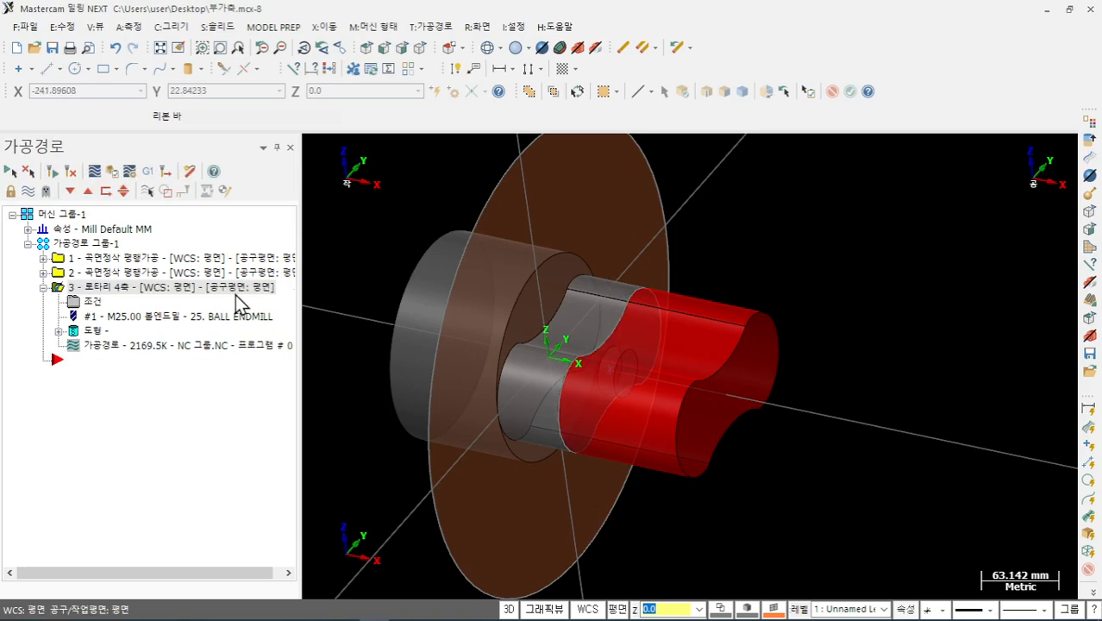
- Show the toolpath lines on the part and start a backplot of the regenerated toolpath
click(30, 191)
scroll(546, 269, up, 5)
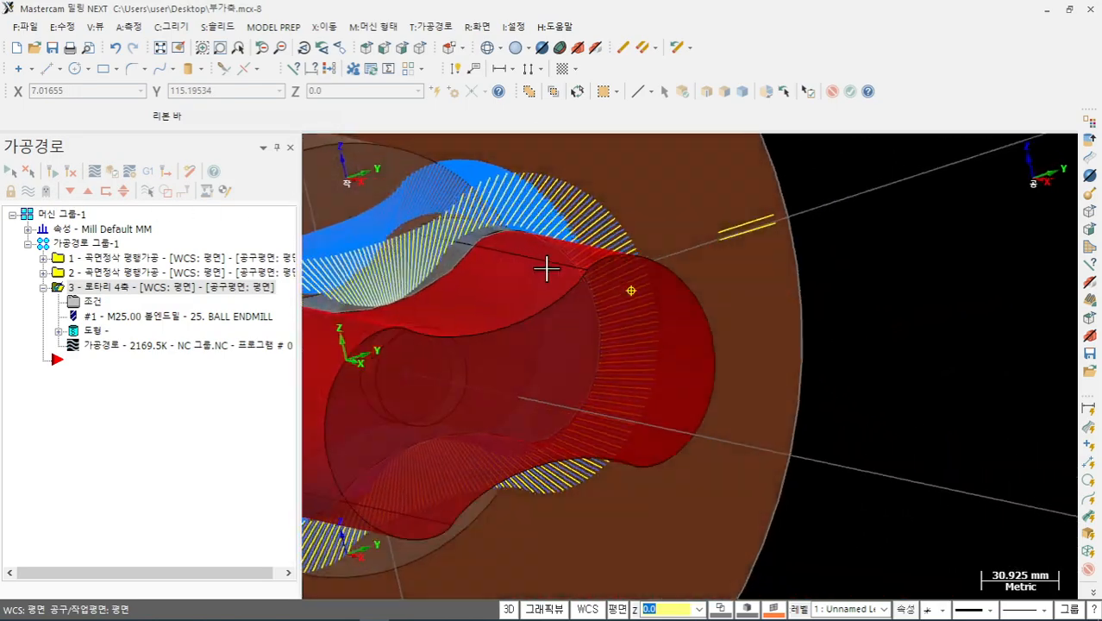
middle_drag(546, 269, 450, 311)
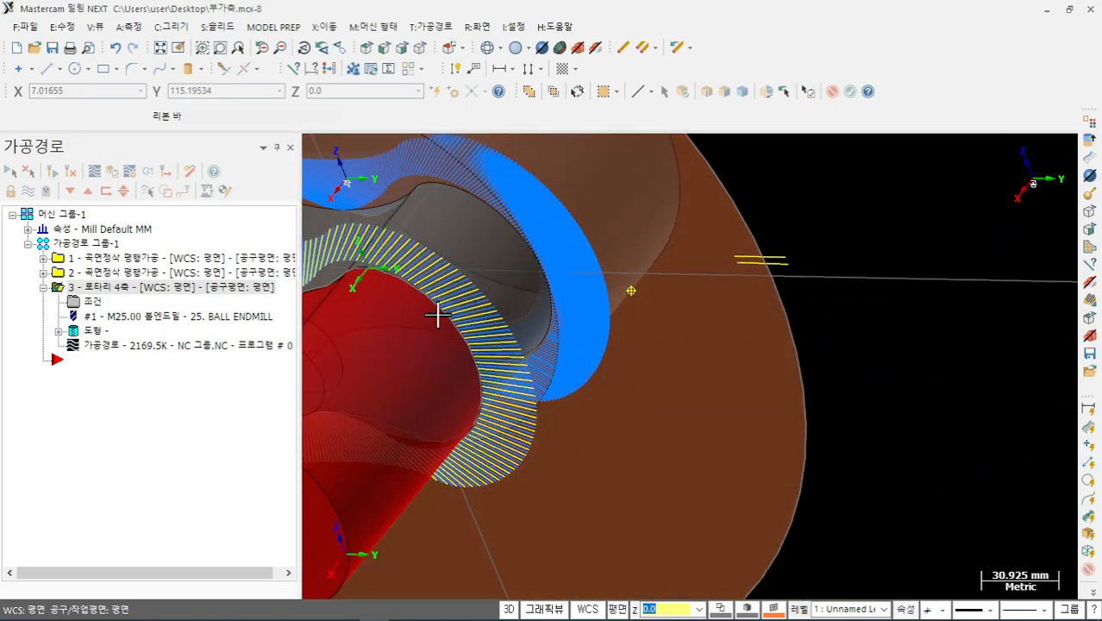
click(135, 345)
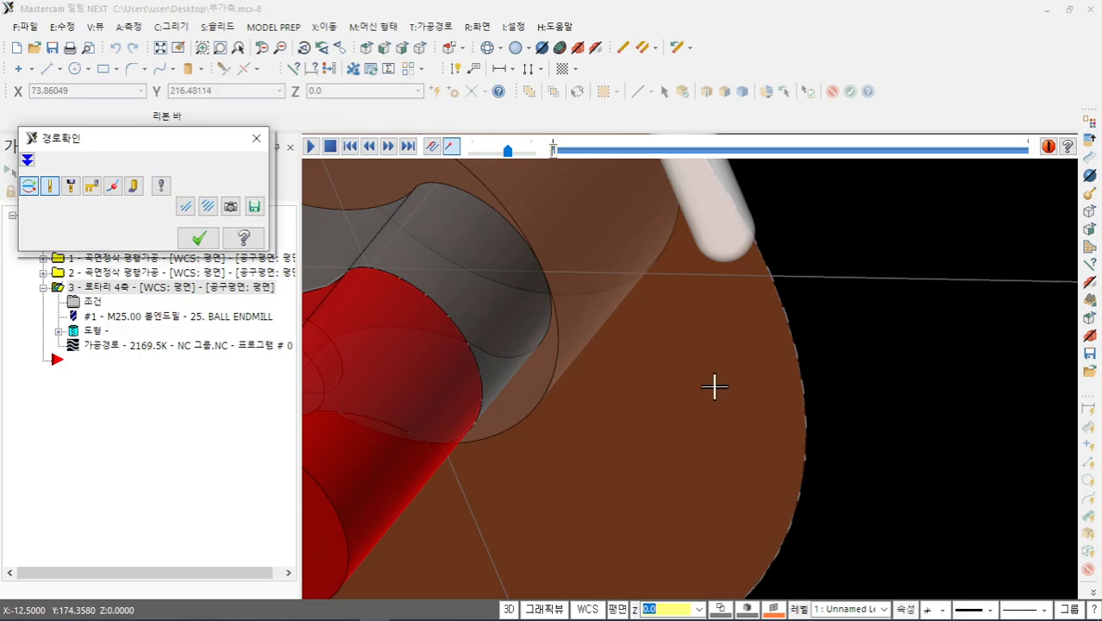
- Step the backplot tool four moves along the path, close it, and reopen the rotary parameters
key(s)
key(s)
key(s)
key(s)
key(s)
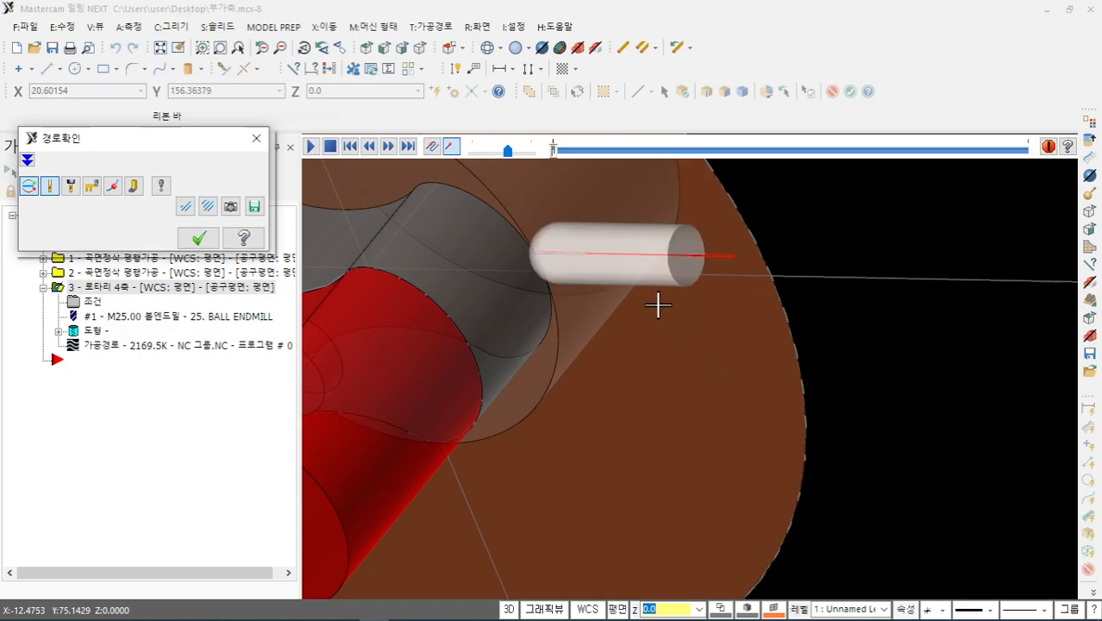
key(s)
key(s)
key(s)
key(s)
key(s)
key(s)
key(s)
key(s)
key(s)
key(s)
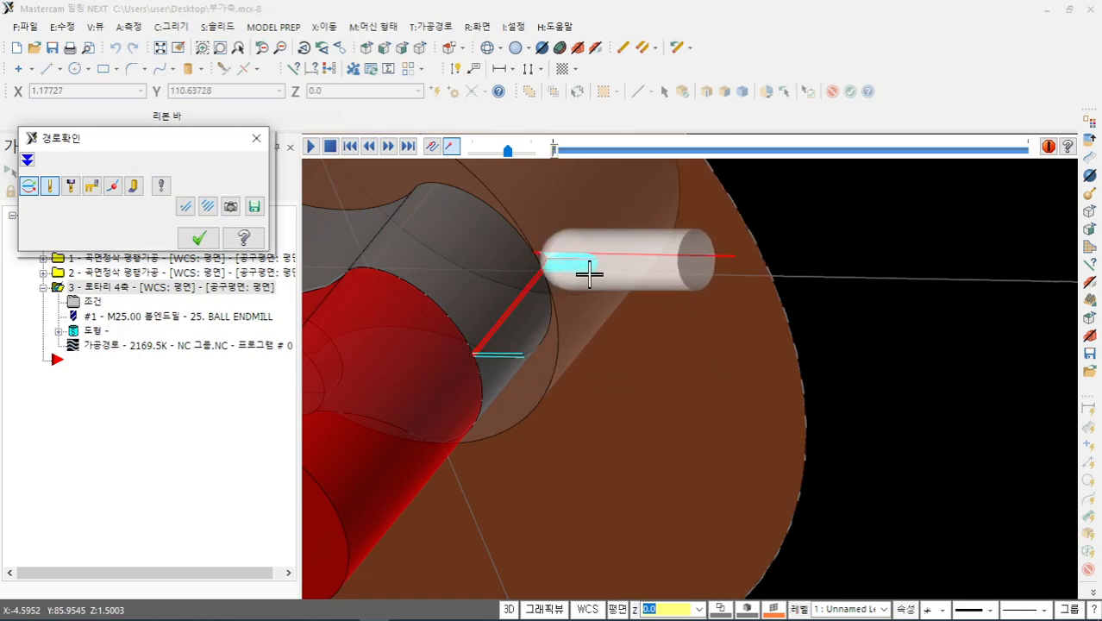
middle_drag(611, 181, 736, 296)
key(s)
key(s)
key(s)
key(s)
key(s)
key(s)
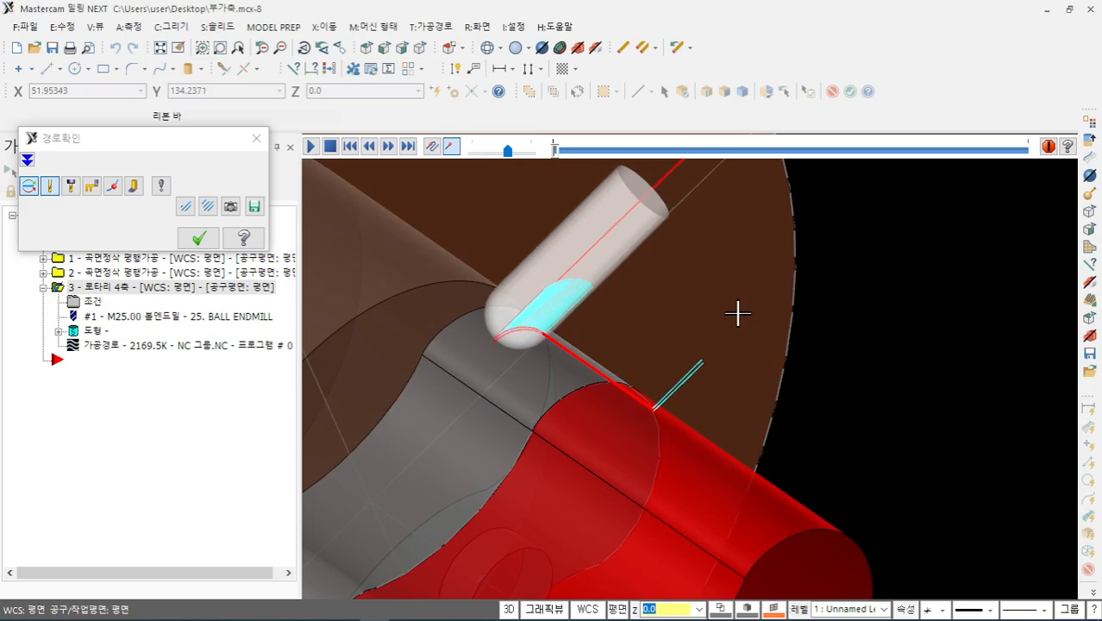
key(s)
middle_drag(737, 312, 664, 312)
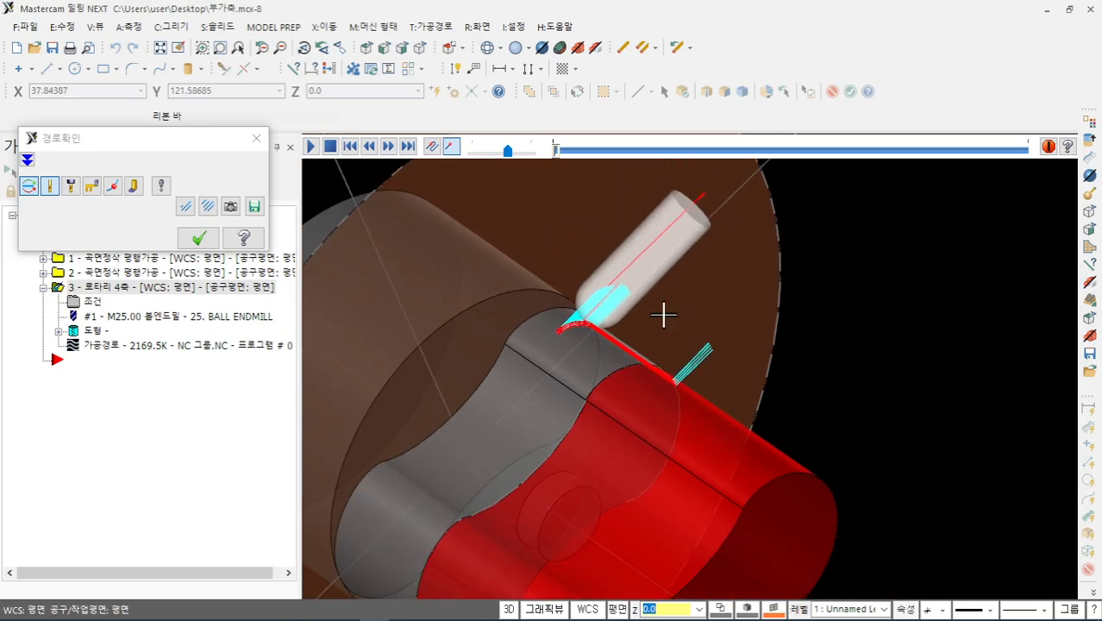
click(199, 239)
click(99, 334)
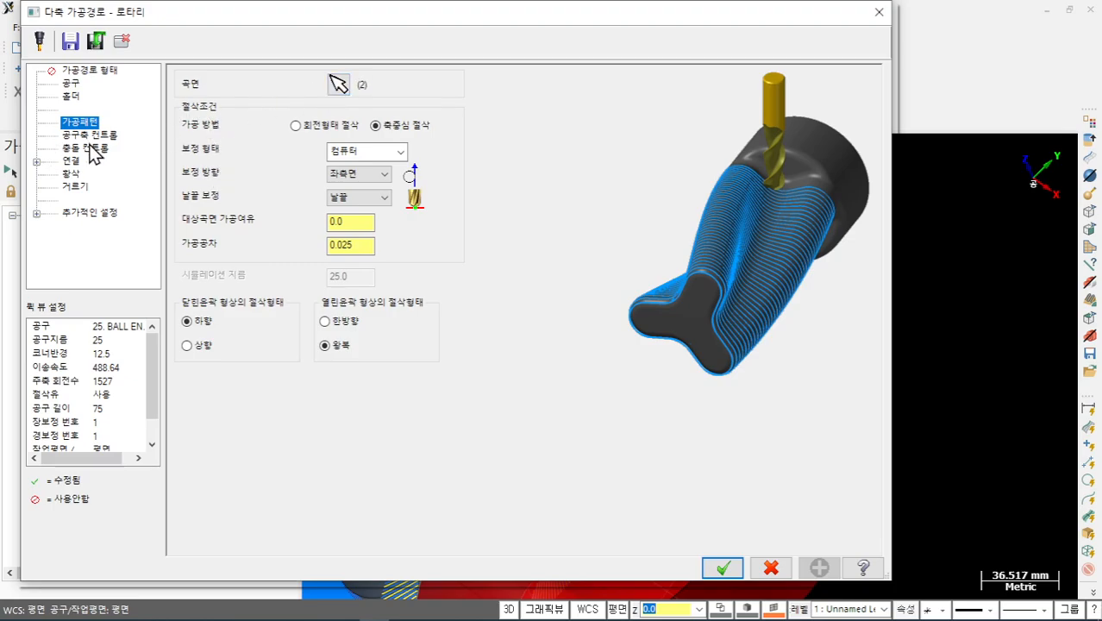
- Review the currently chosen check surfaces in Collision Control, with the solids shown opaque
click(95, 149)
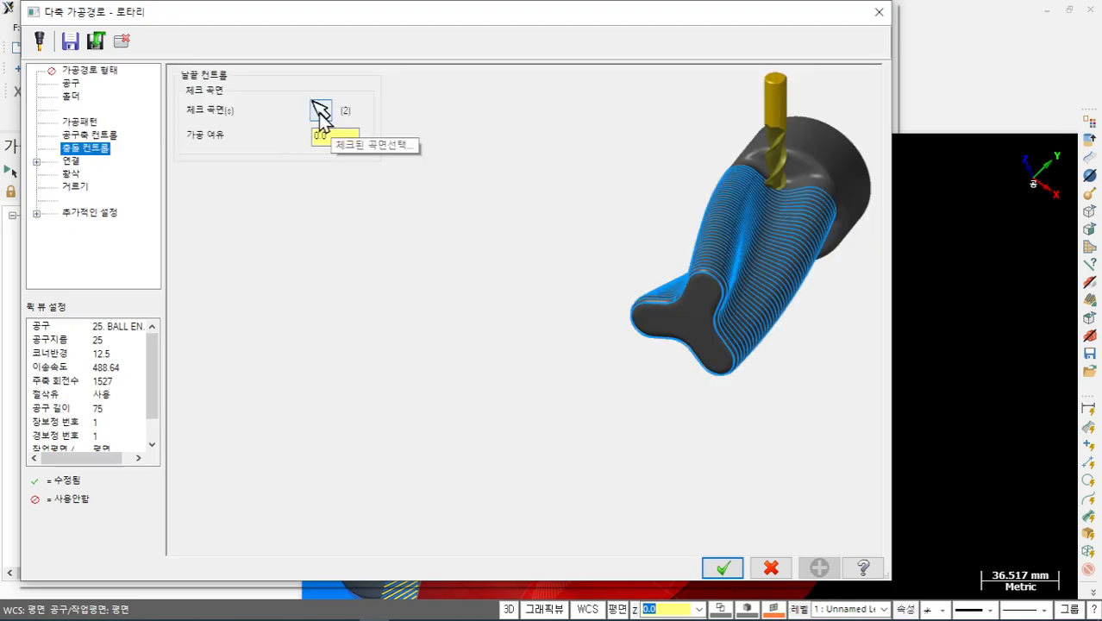
click(320, 109)
click(95, 244)
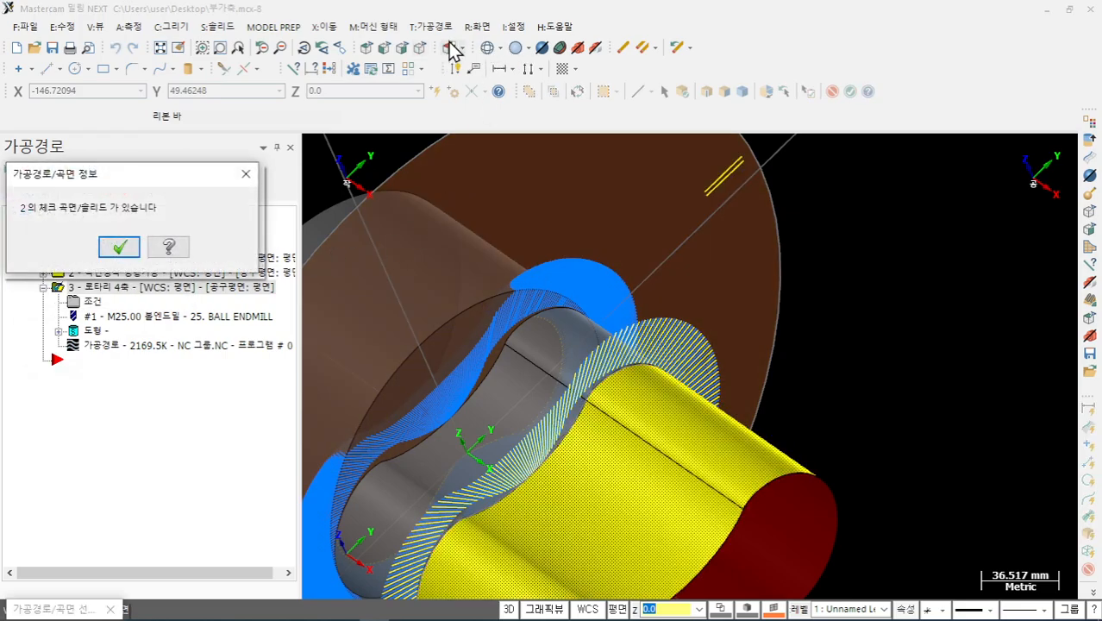
click(548, 51)
middle_drag(721, 298, 881, 351)
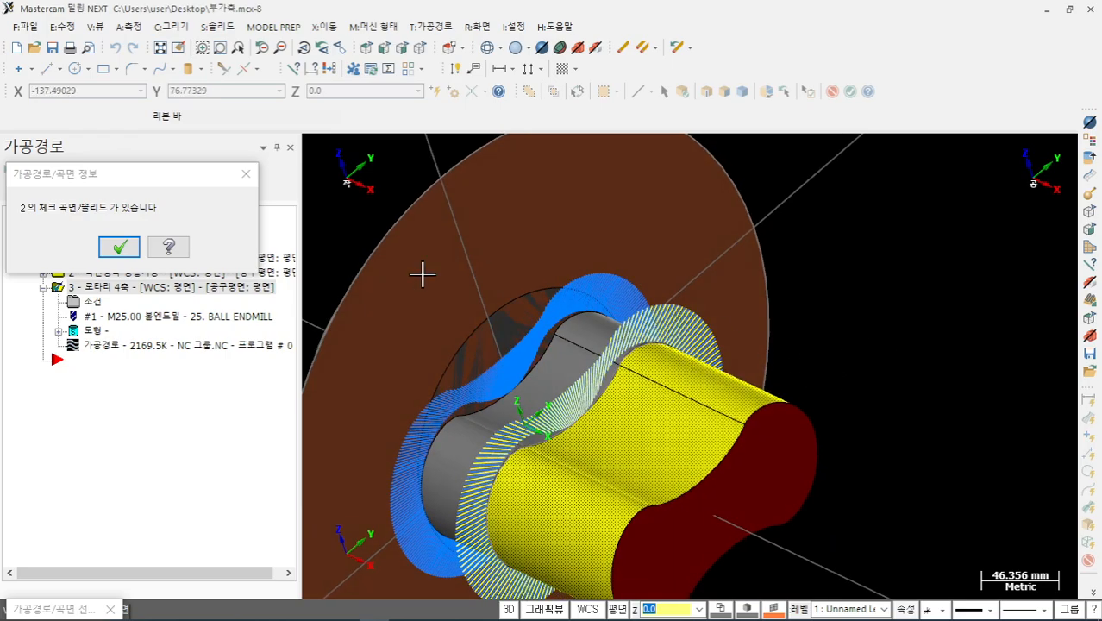
click(121, 246)
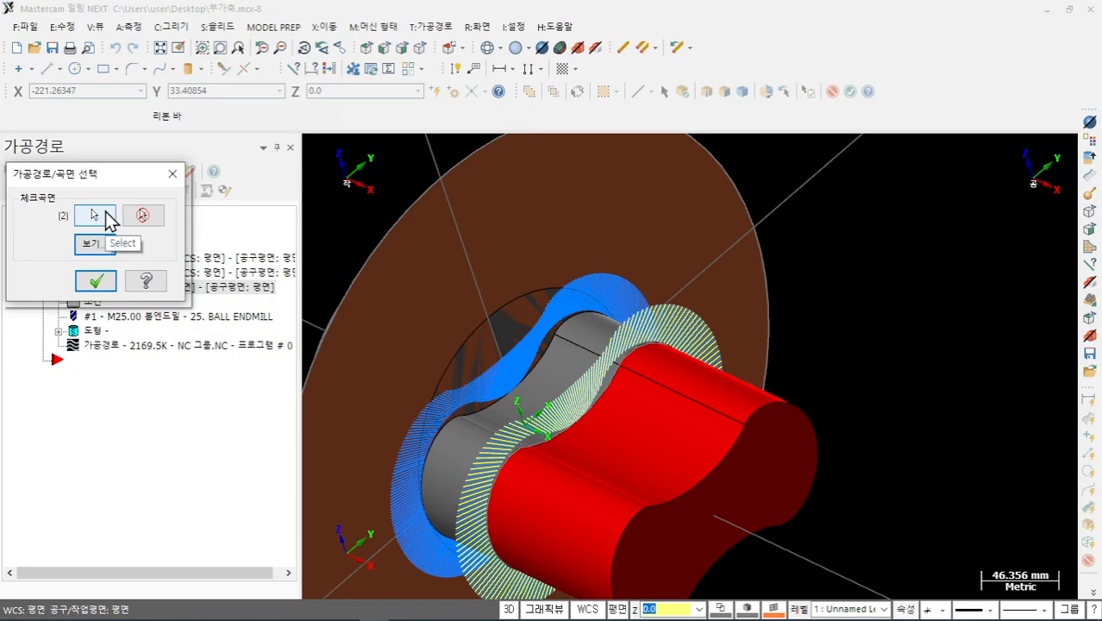
- Clear the old check surfaces, pick the disk and red lobe surfaces instead, accept, and regenerate
click(141, 216)
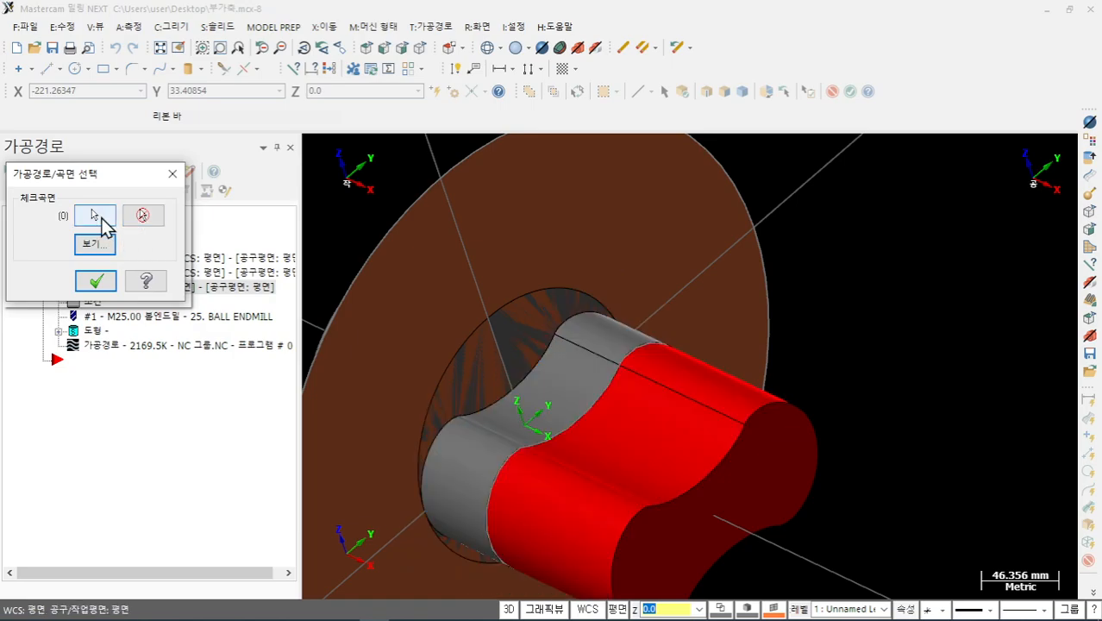
click(102, 218)
scroll(663, 319, down, 3)
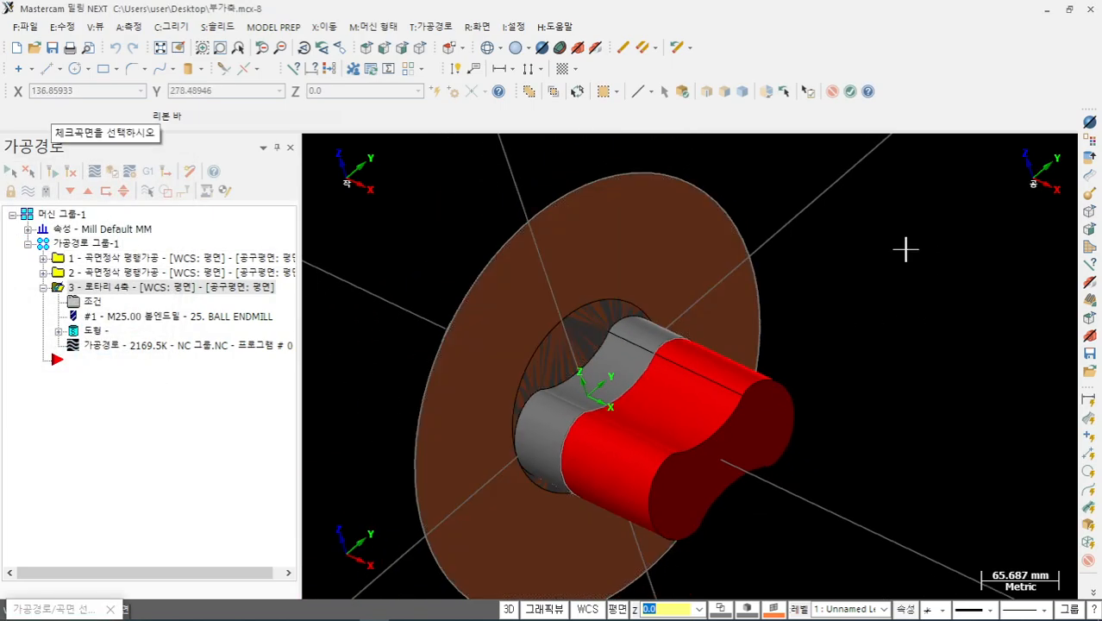
click(705, 243)
scroll(780, 328, up, 3)
click(711, 387)
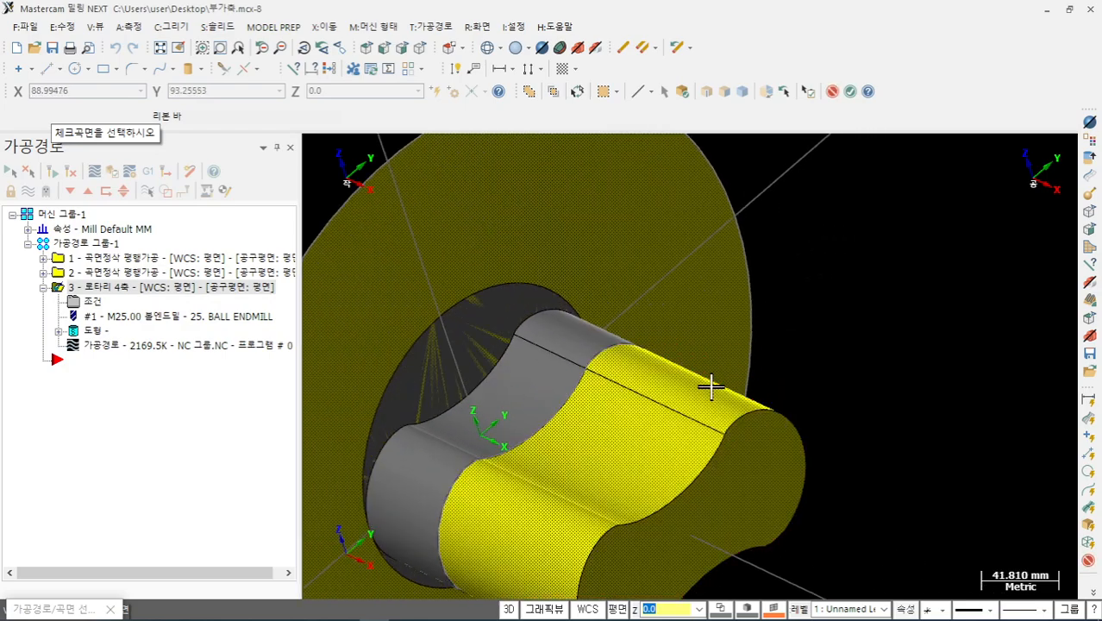
scroll(826, 312, down, 3)
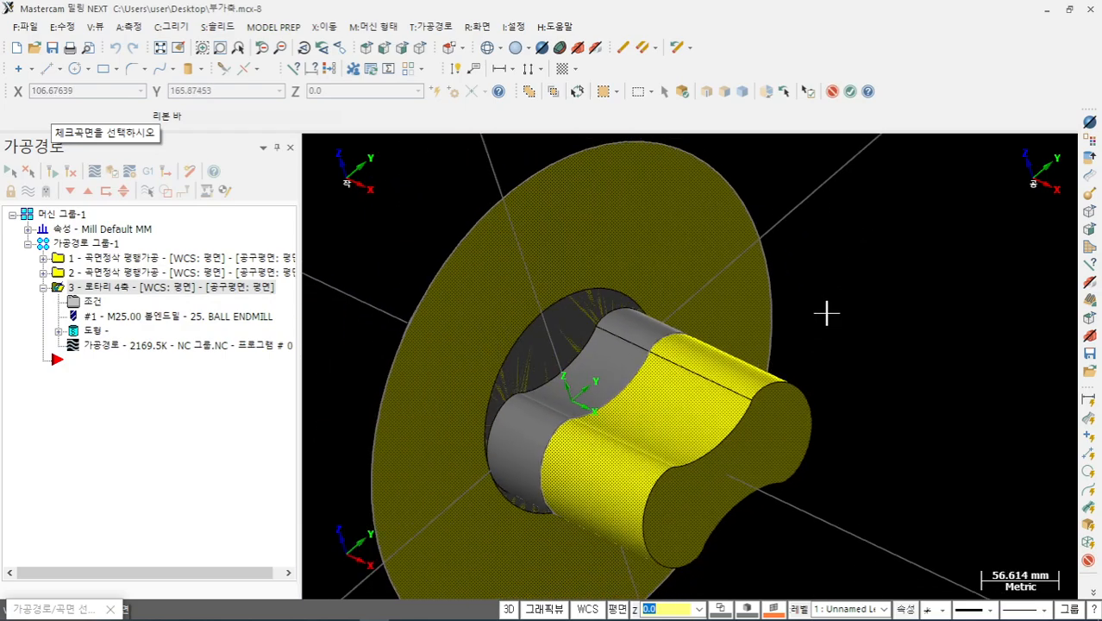
click(849, 93)
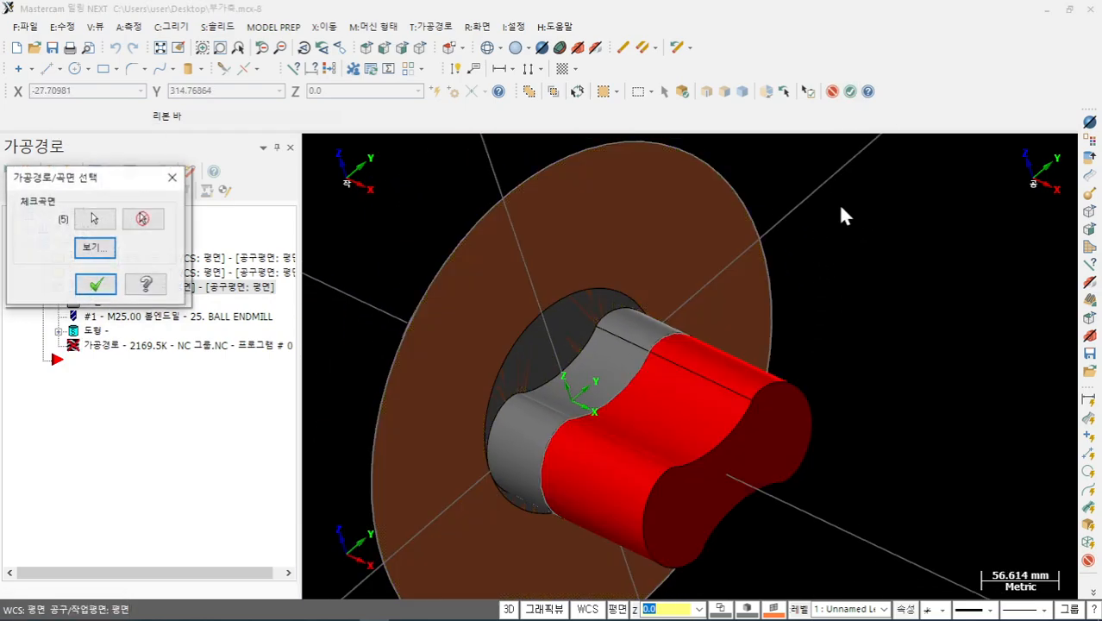
click(96, 282)
click(720, 567)
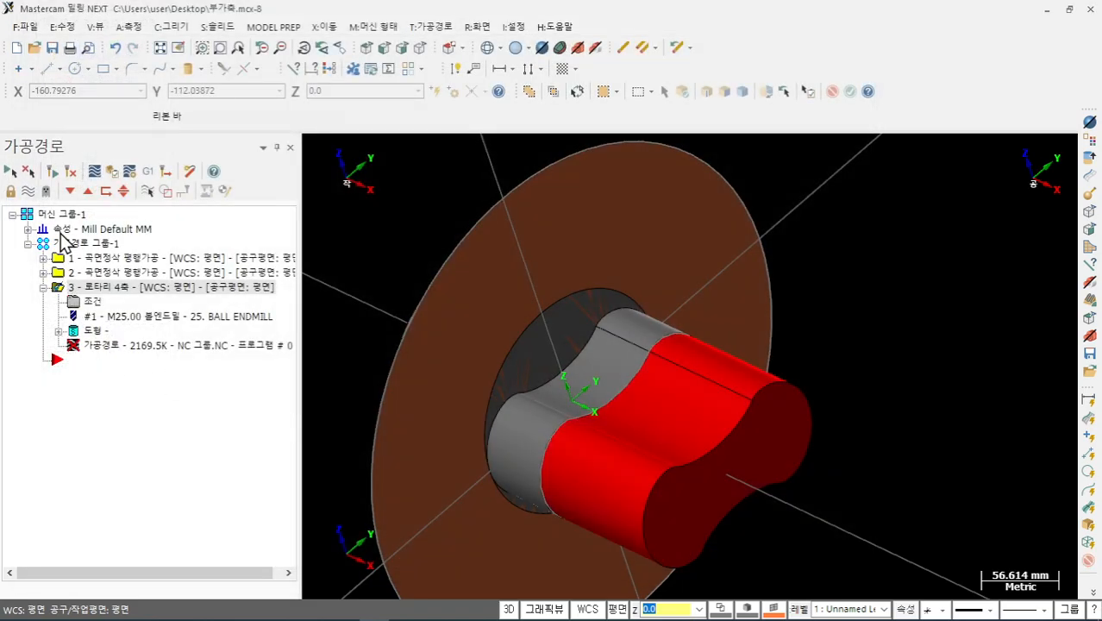
click(52, 172)
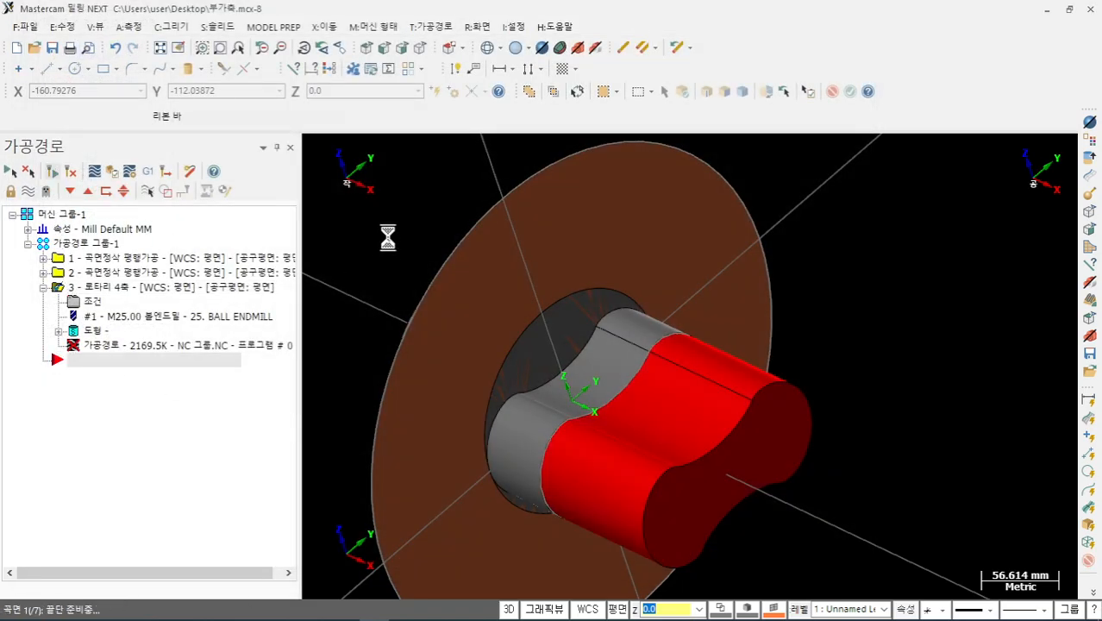
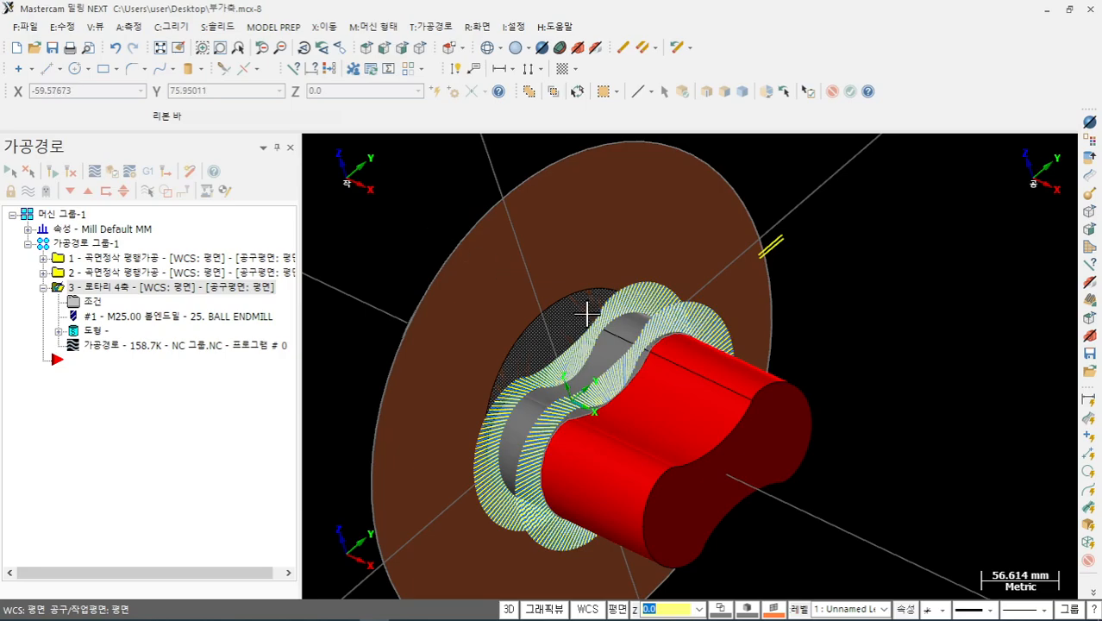
- Start the backplot of operation 3's rotary toolpath and switch to the Right side view
scroll(590, 314, up, 2)
click(145, 351)
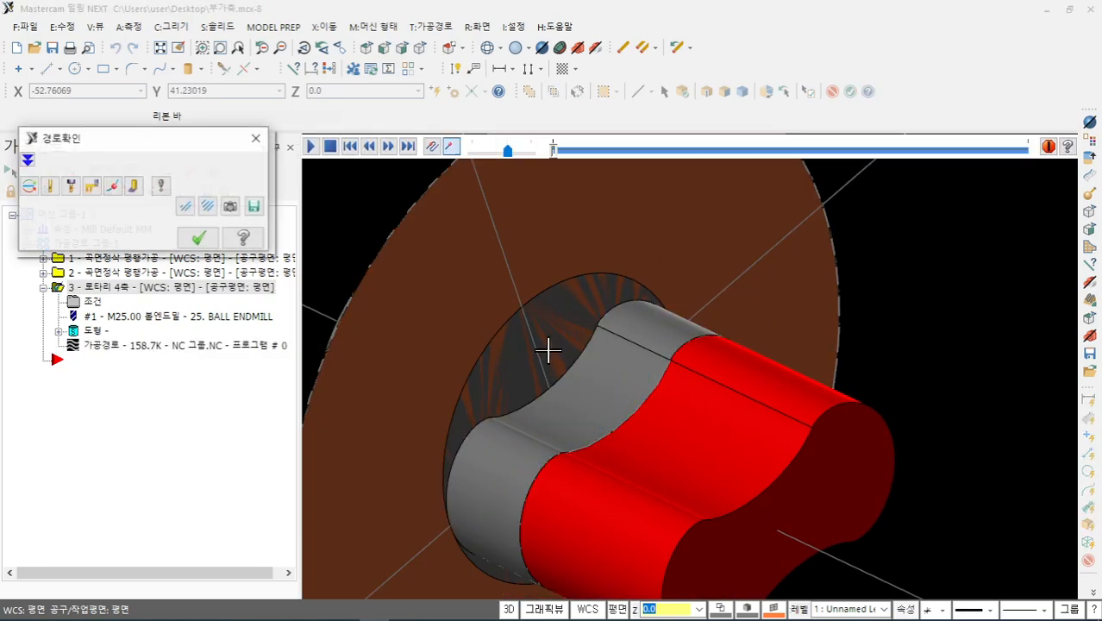
scroll(597, 366, down, 2)
middle_drag(597, 367, 560, 315)
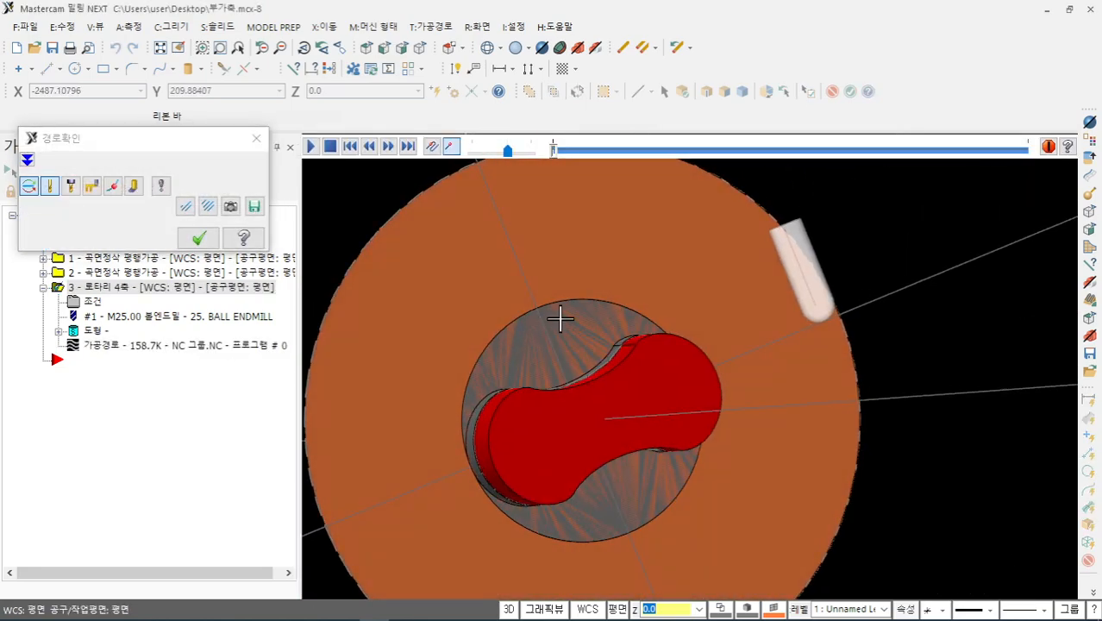
right_click(924, 316)
click(961, 466)
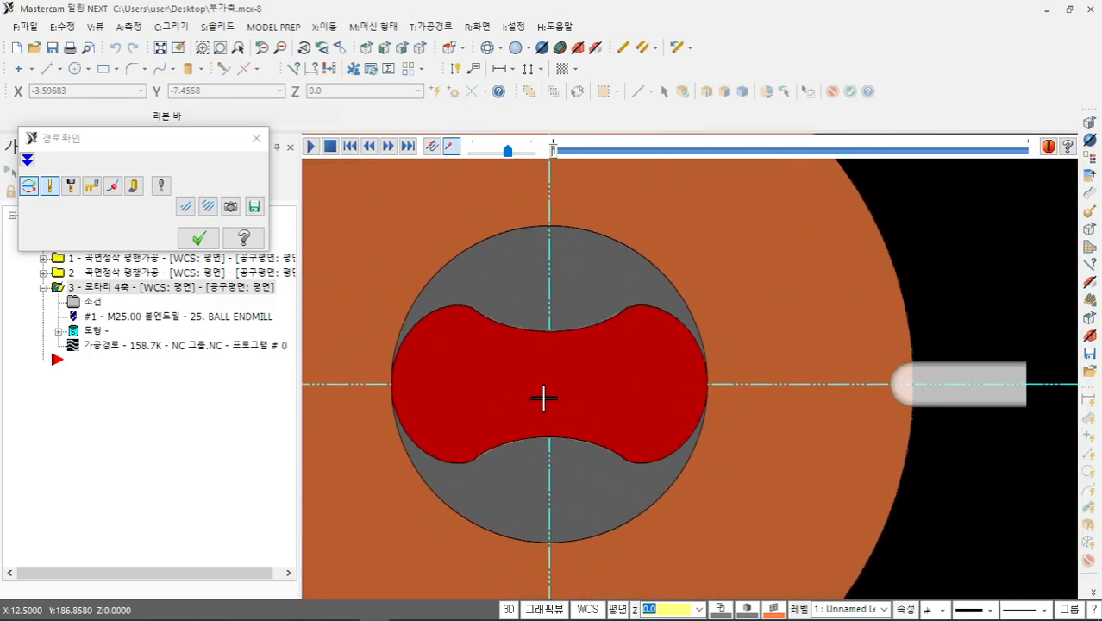
- Orbit and zoom to oblique views of the cutting area, then bring up the backplot display settings
scroll(828, 357, up, 4)
middle_drag(776, 366, 650, 393)
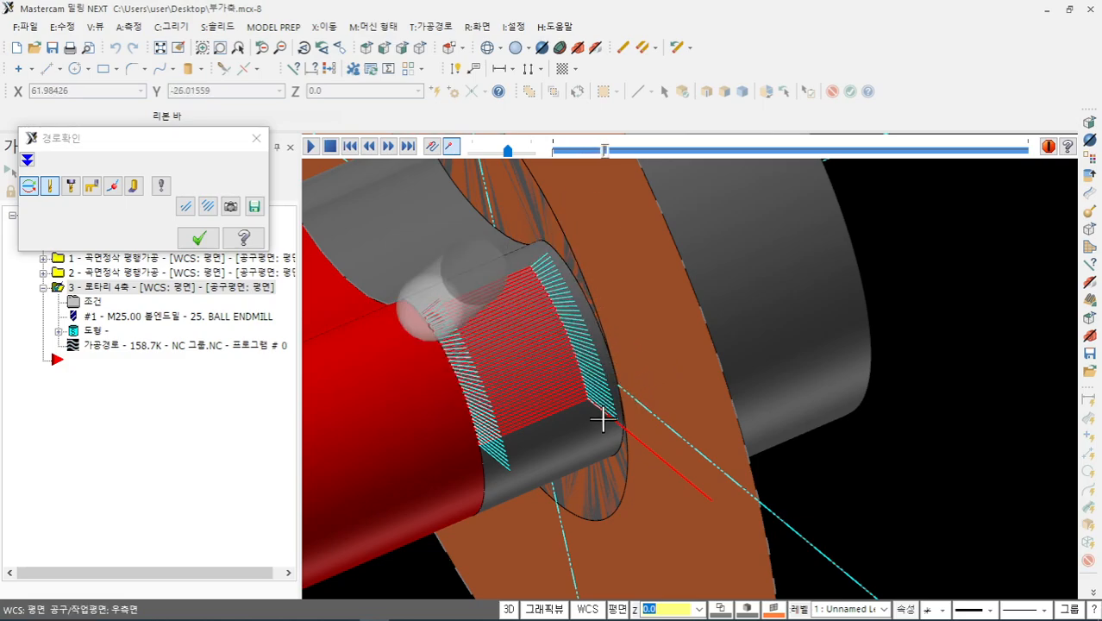
mouse_move(600, 412)
middle_down()
mouse_move(642, 389)
mouse_move(734, 396)
mouse_move(693, 389)
mouse_move(779, 382)
mouse_move(748, 372)
middle_up()
scroll(420, 218, up, 2)
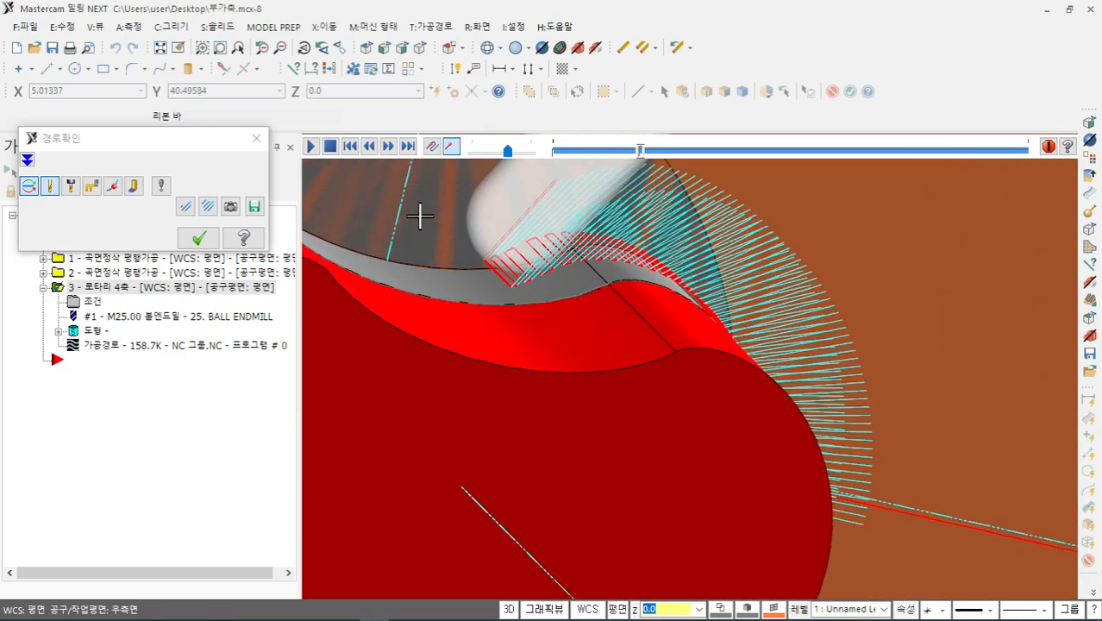
mouse_move(430, 224)
middle_down()
mouse_move(423, 208)
mouse_move(417, 218)
middle_up()
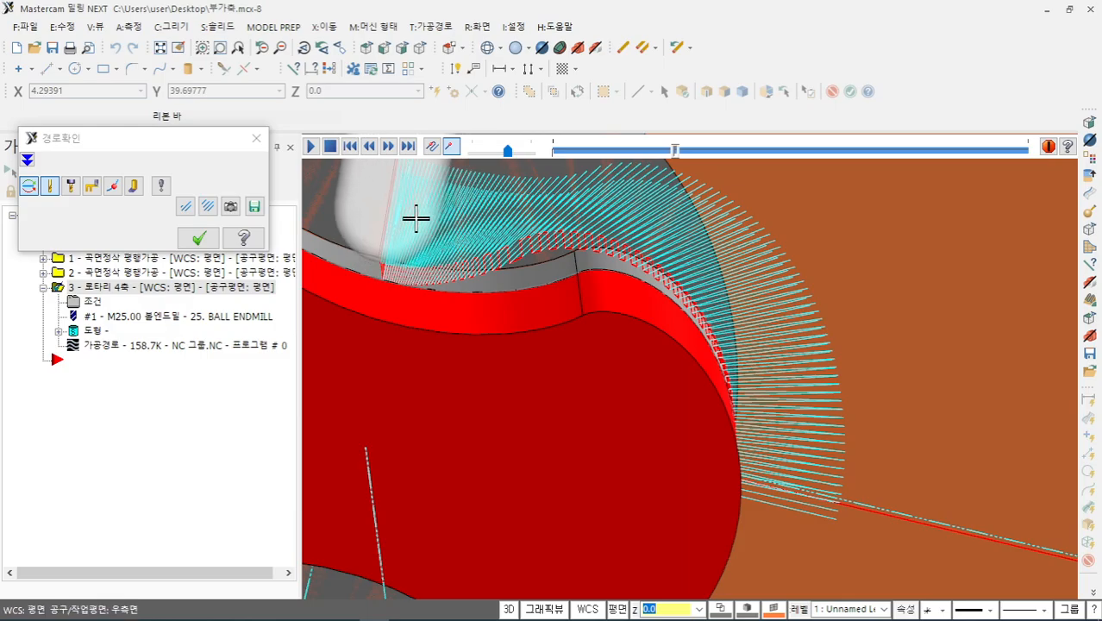
mouse_move(414, 217)
middle_down()
mouse_move(573, 305)
mouse_move(691, 347)
mouse_move(706, 332)
mouse_move(728, 353)
mouse_move(721, 385)
mouse_move(657, 370)
mouse_move(603, 374)
mouse_move(740, 351)
mouse_move(498, 344)
mouse_move(488, 333)
mouse_move(438, 351)
mouse_move(482, 320)
mouse_move(500, 284)
mouse_move(457, 340)
mouse_move(484, 307)
mouse_move(412, 339)
mouse_move(583, 332)
mouse_move(597, 344)
mouse_move(522, 374)
mouse_move(622, 320)
mouse_move(612, 330)
mouse_move(626, 273)
mouse_move(667, 324)
middle_up()
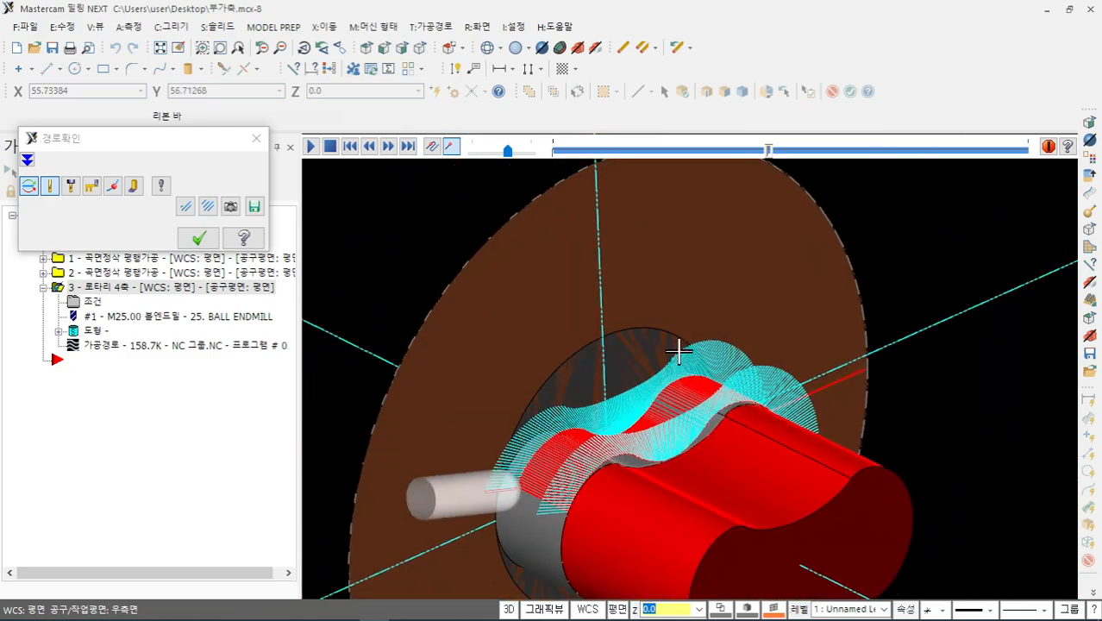
scroll(693, 367, up, 6)
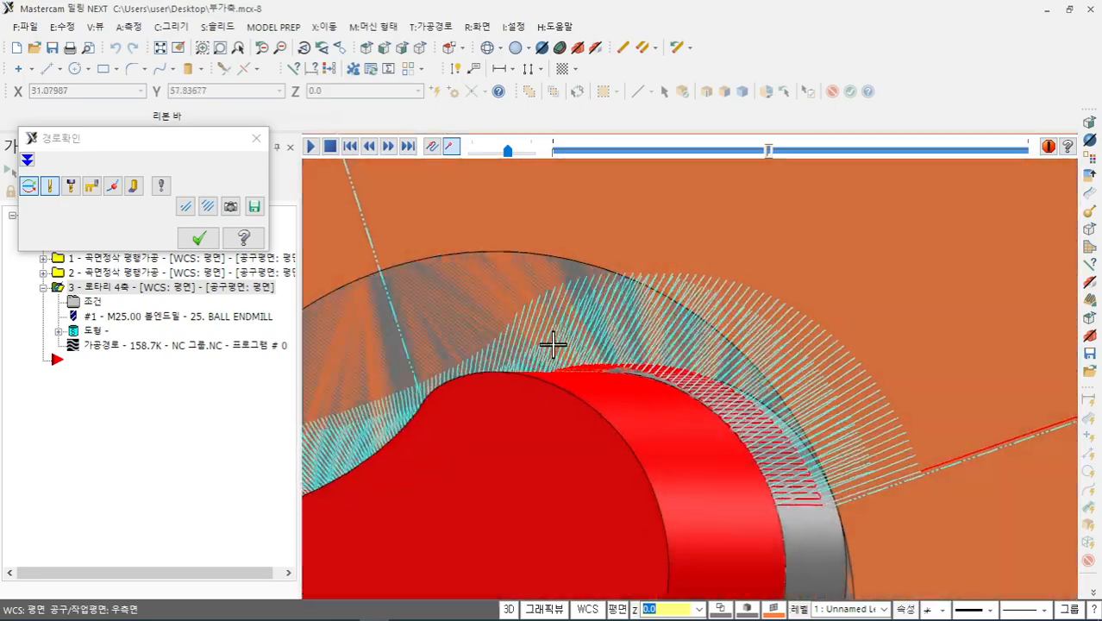
middle_drag(552, 344, 605, 306)
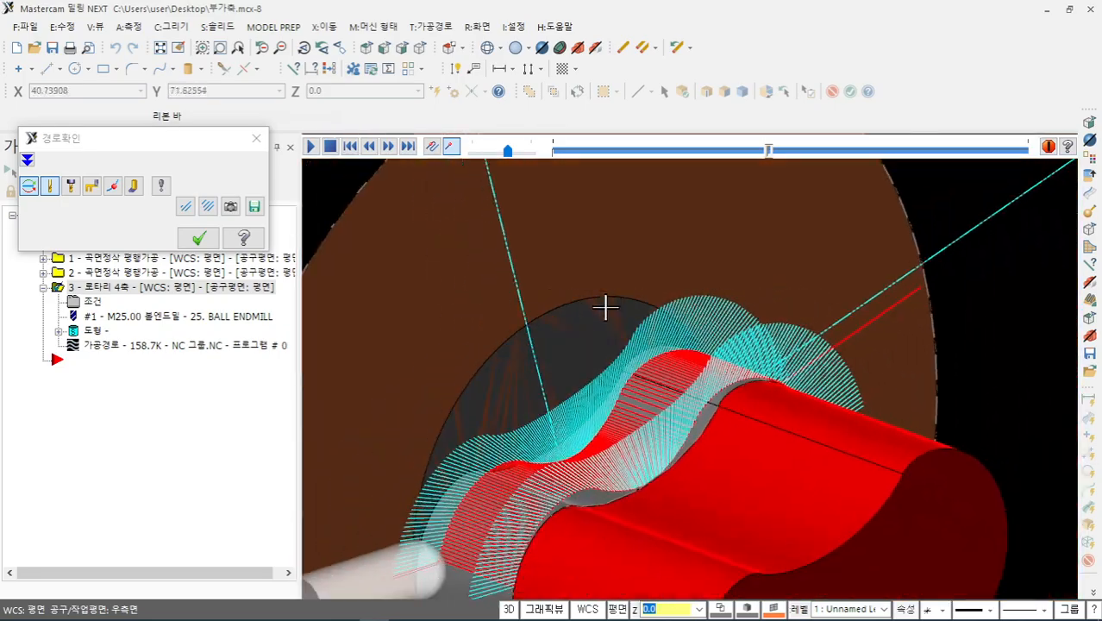
click(161, 186)
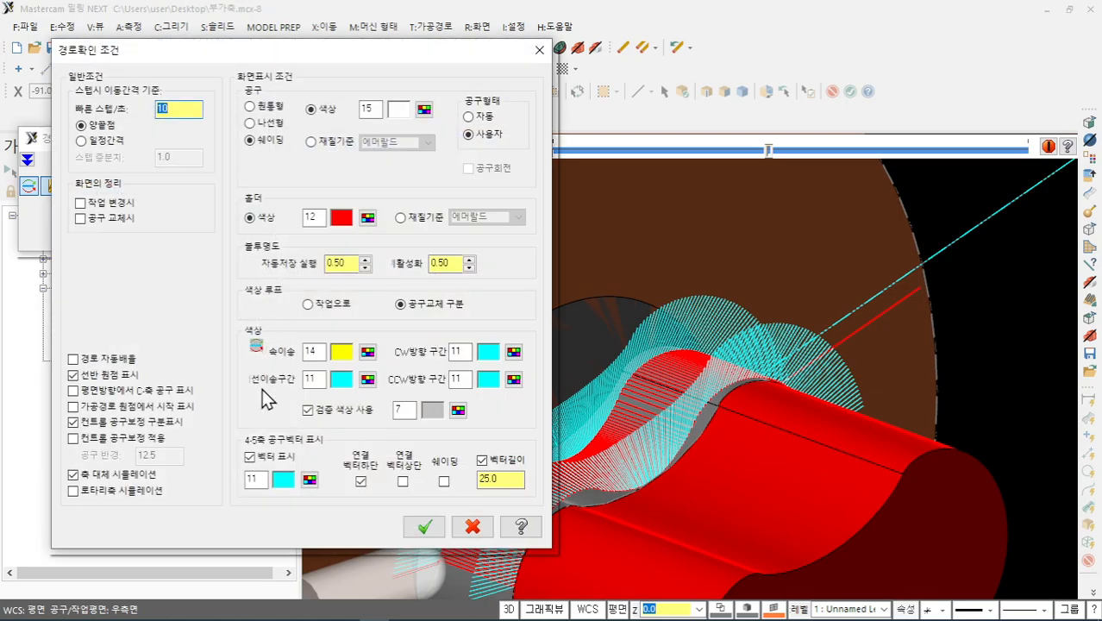
- Turn off the tool vector display (벡터 표시) and orbit to an oblique side view
click(251, 458)
click(420, 529)
scroll(527, 339, down, 1)
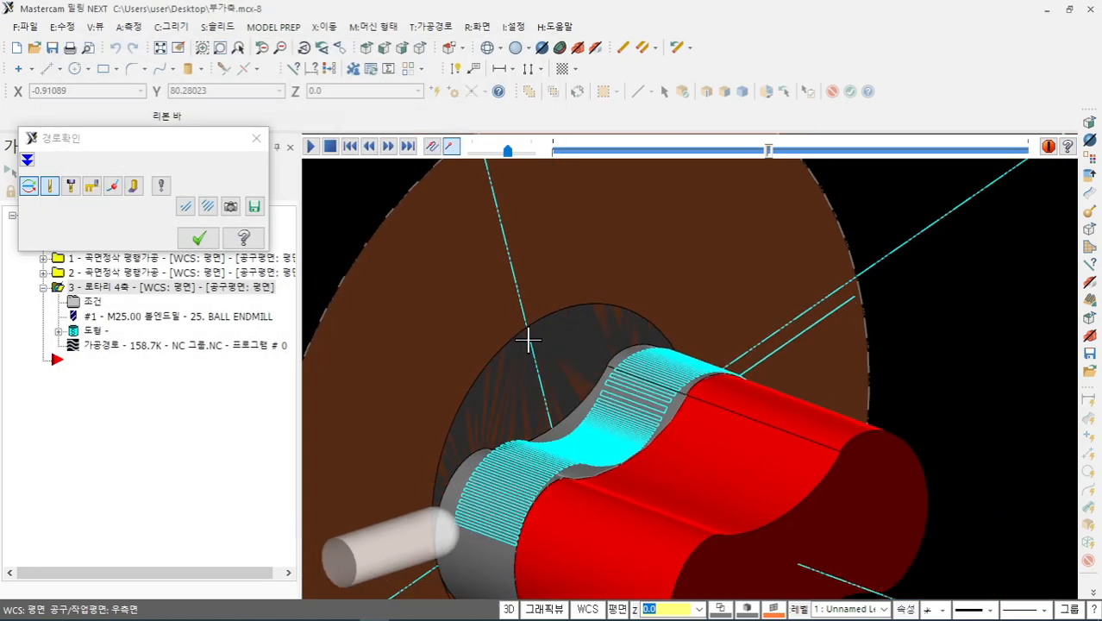
middle_drag(554, 354, 684, 219)
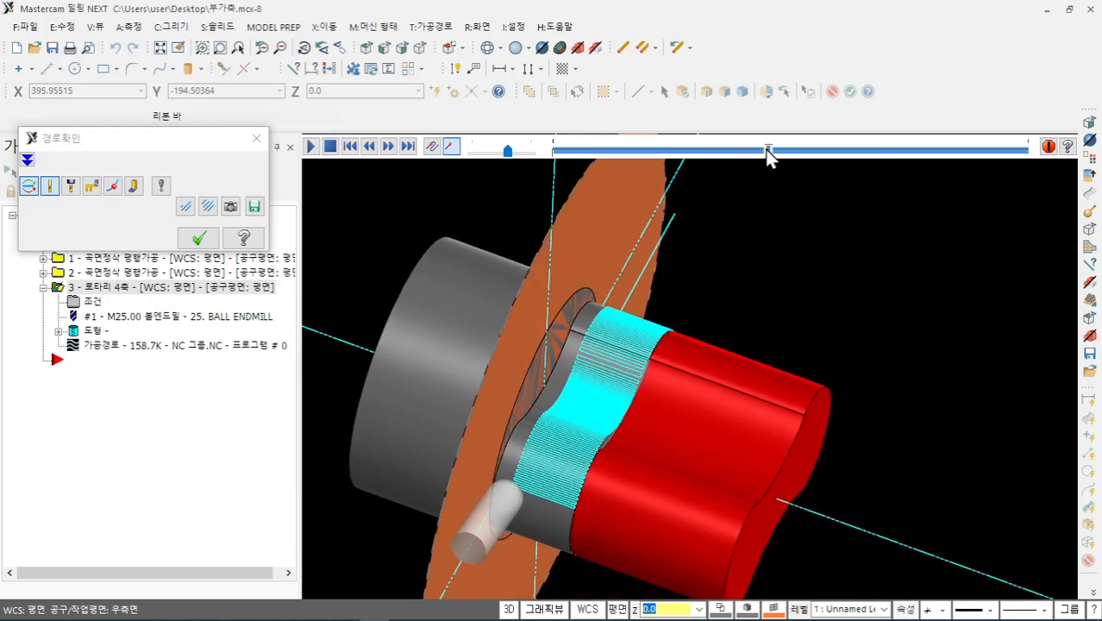
- Play the backplot to the toolpath's end, turn the disc face toward the viewer, and close it
drag(769, 152, 902, 151)
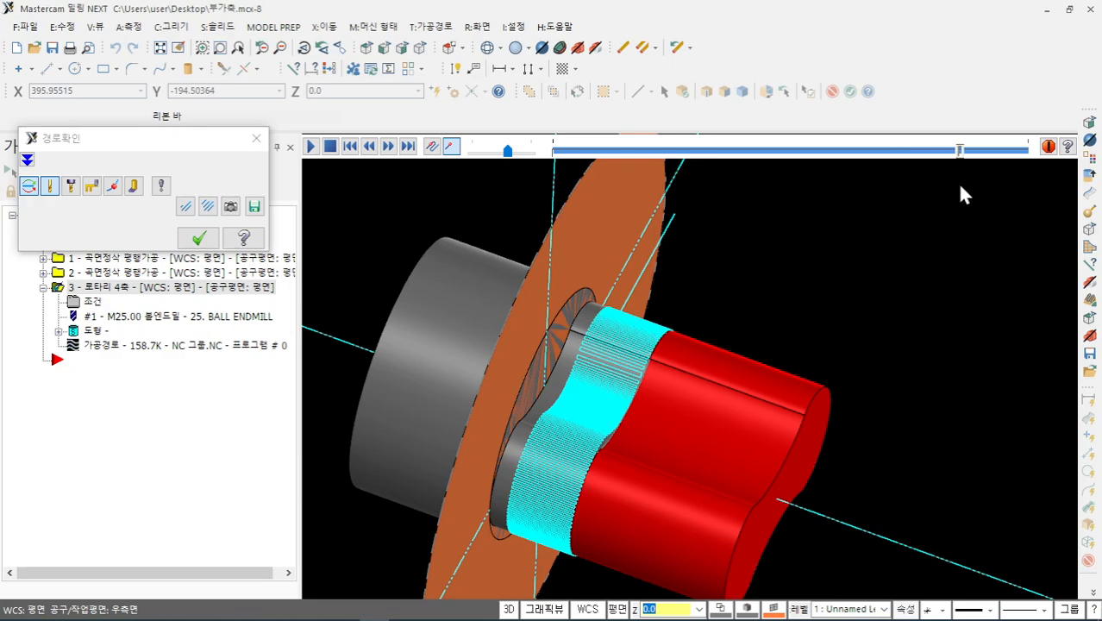
drag(960, 185, 1019, 200)
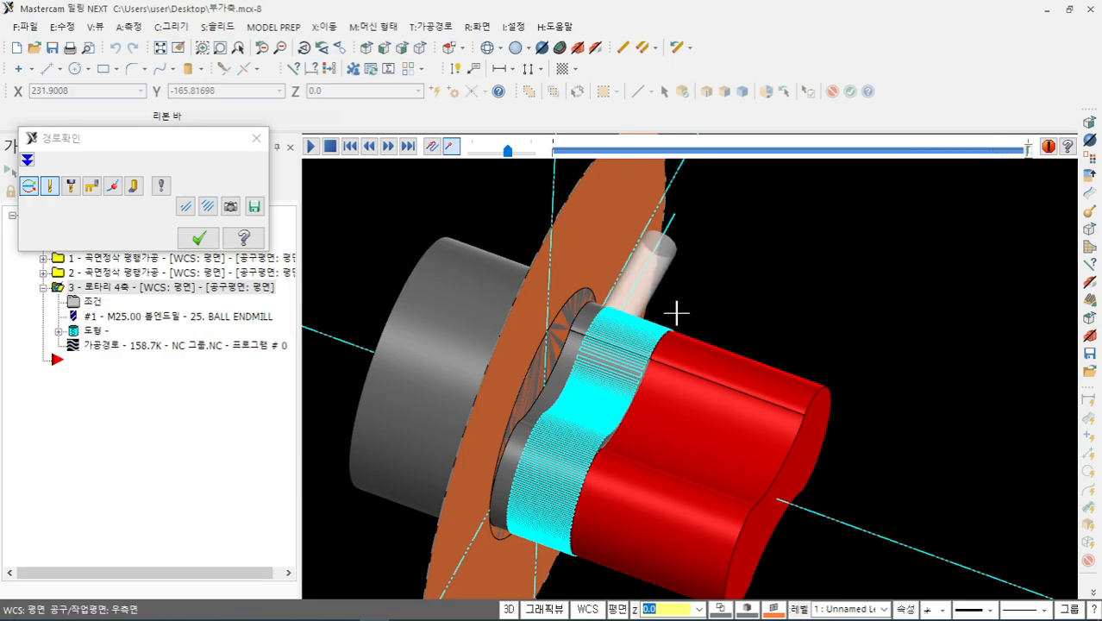
middle_drag(676, 312, 437, 290)
scroll(441, 291, up, 3)
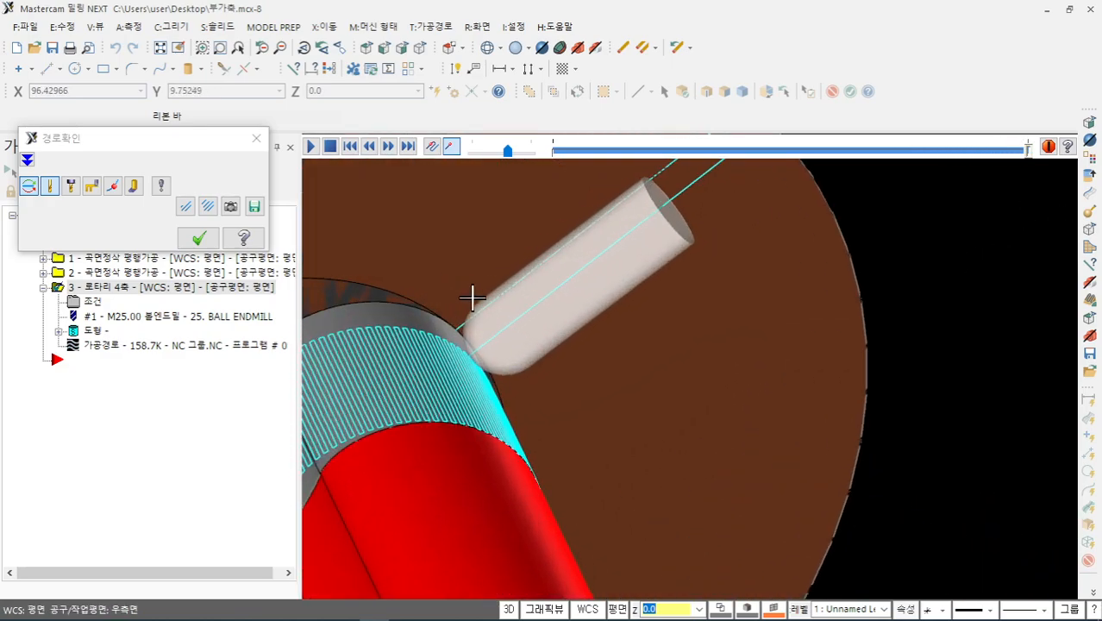
middle_drag(496, 331, 548, 323)
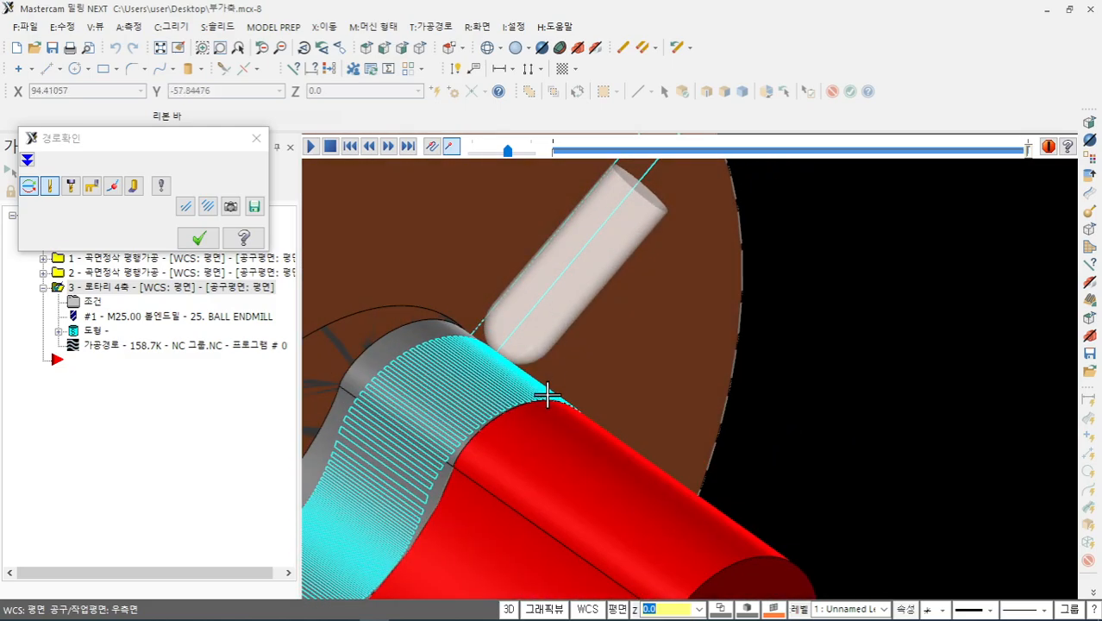
click(199, 240)
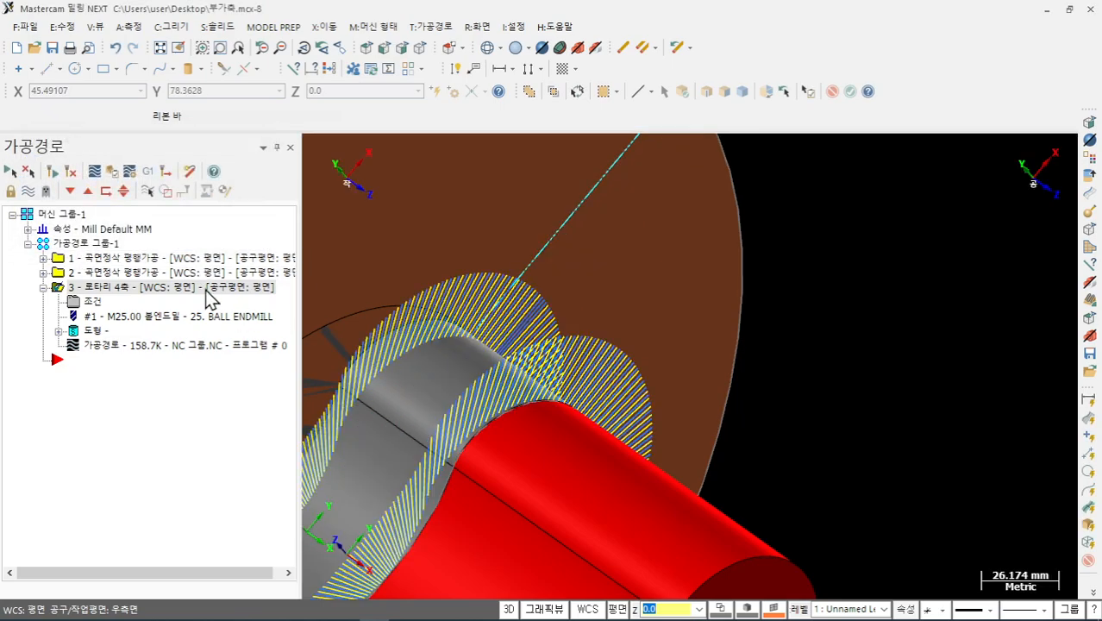
- Set closed-shape cutting to conventional (상향) on the Cut Pattern page and regenerate the rotary toolpath
click(99, 302)
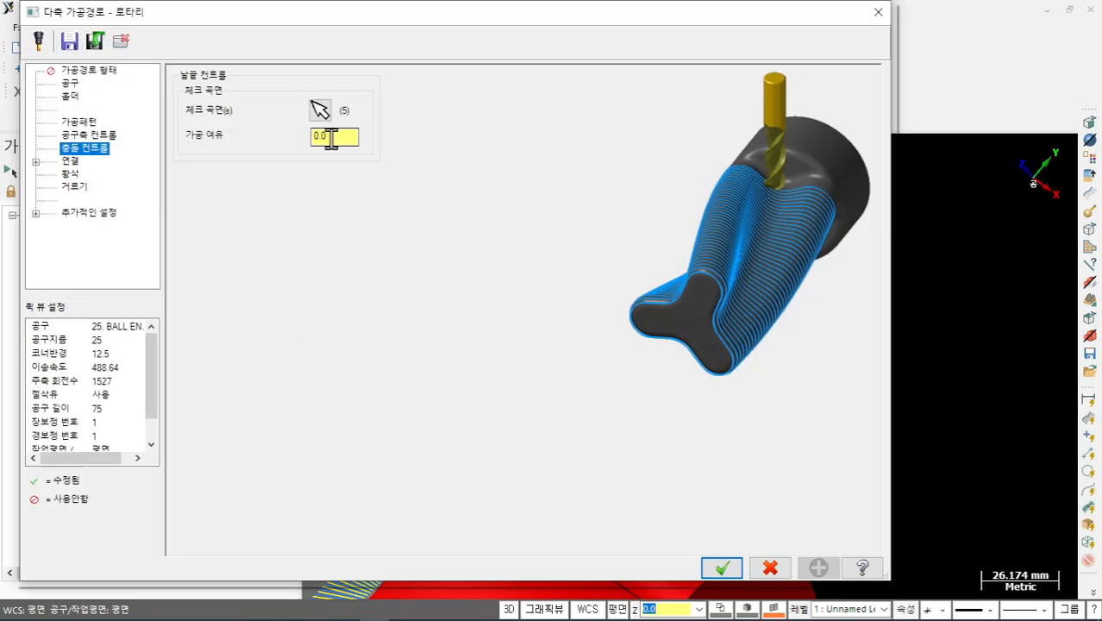
click(89, 135)
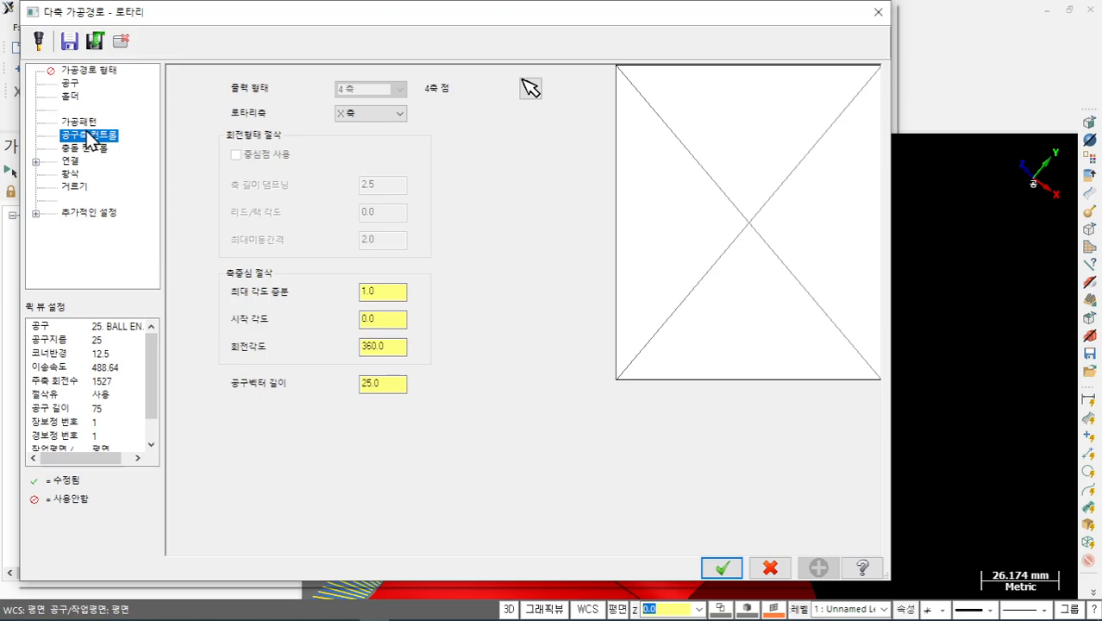
click(79, 121)
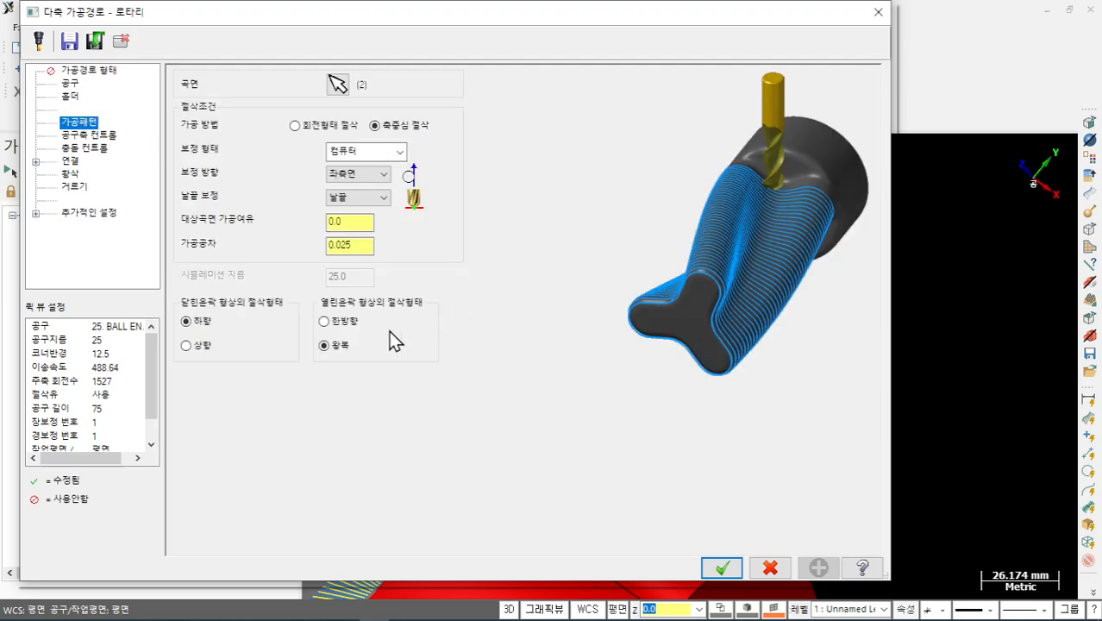
click(187, 345)
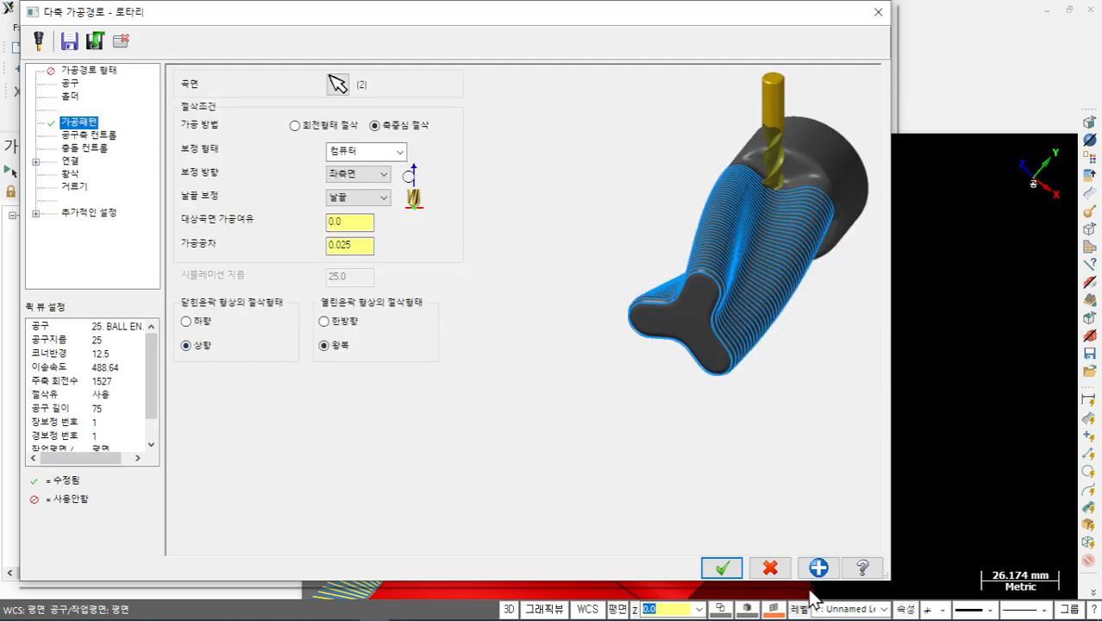
click(721, 567)
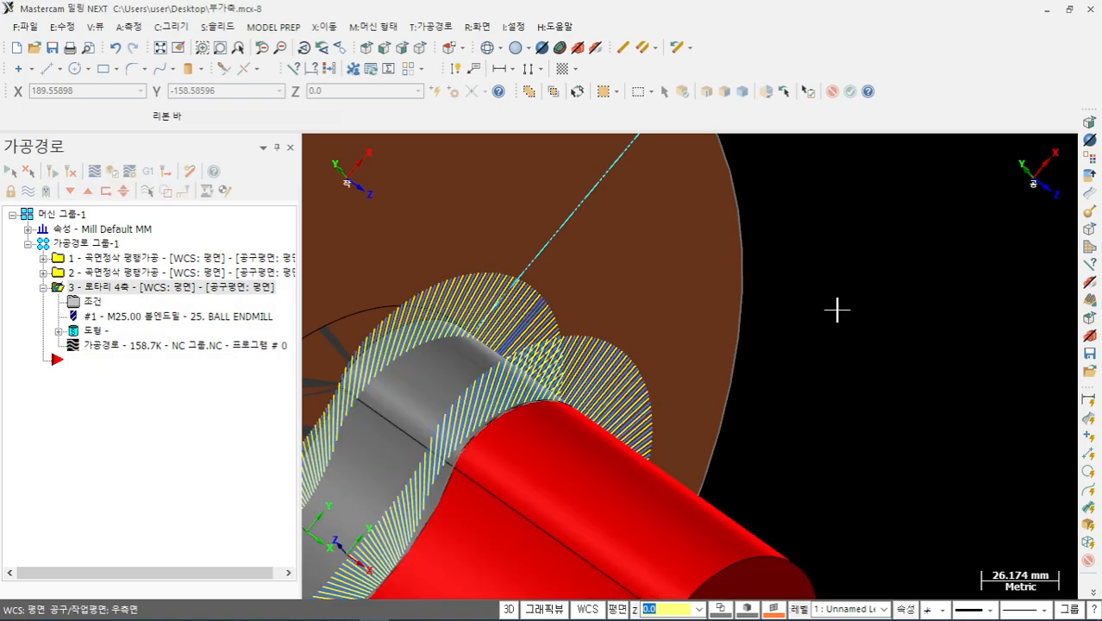
scroll(836, 310, down, 3)
middle_drag(827, 349, 357, 335)
click(121, 347)
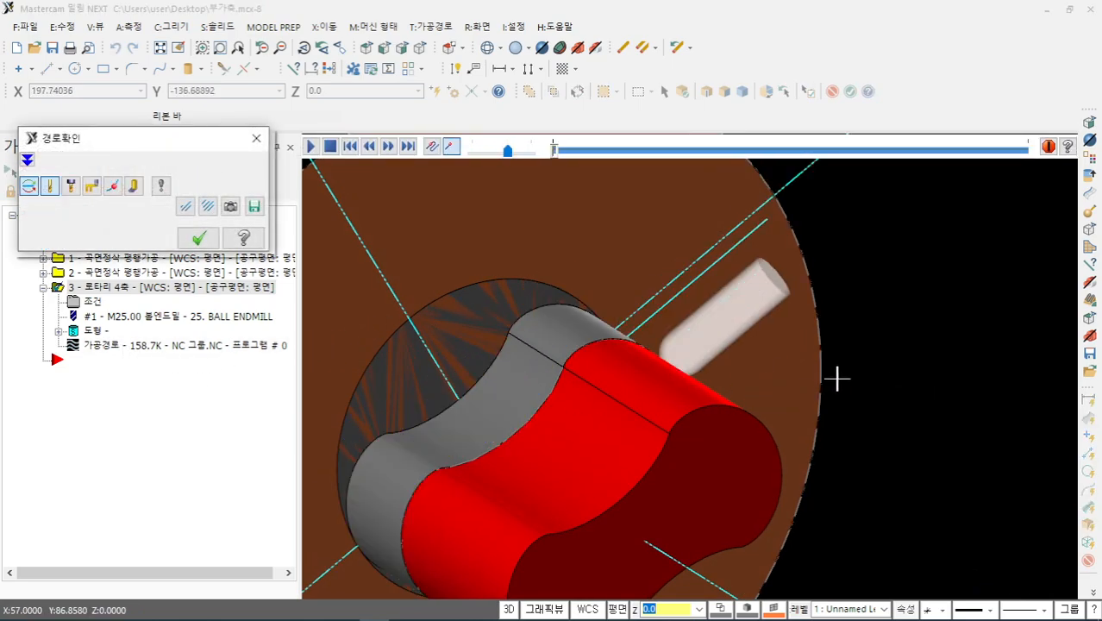
mouse_move(839, 376)
middle_down()
mouse_move(610, 365)
mouse_move(594, 402)
mouse_move(627, 406)
middle_up()
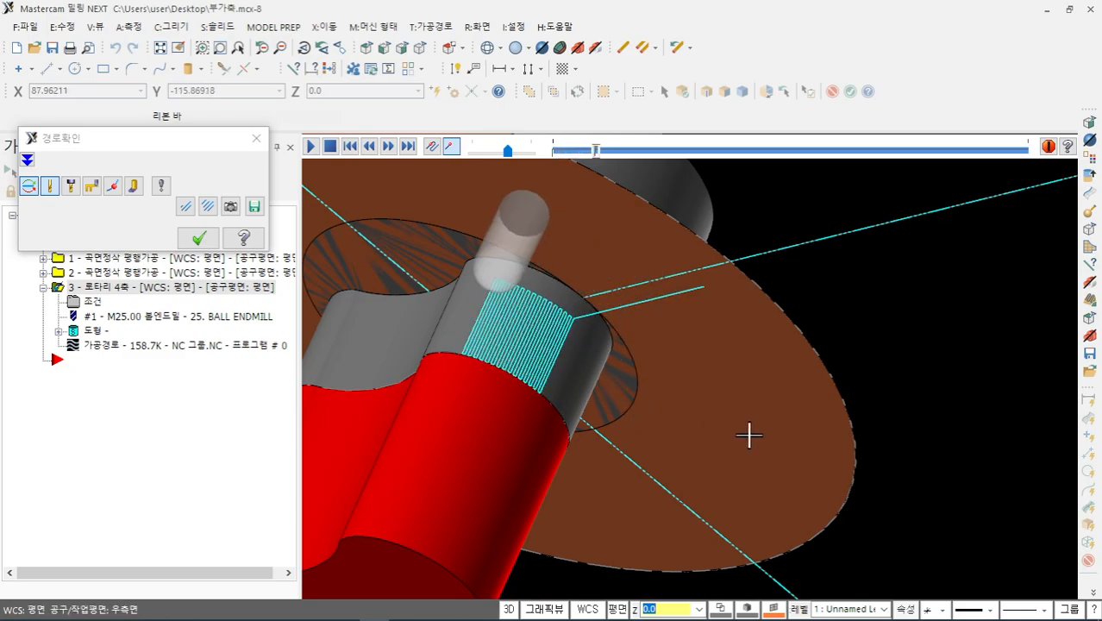
middle_drag(708, 432, 776, 394)
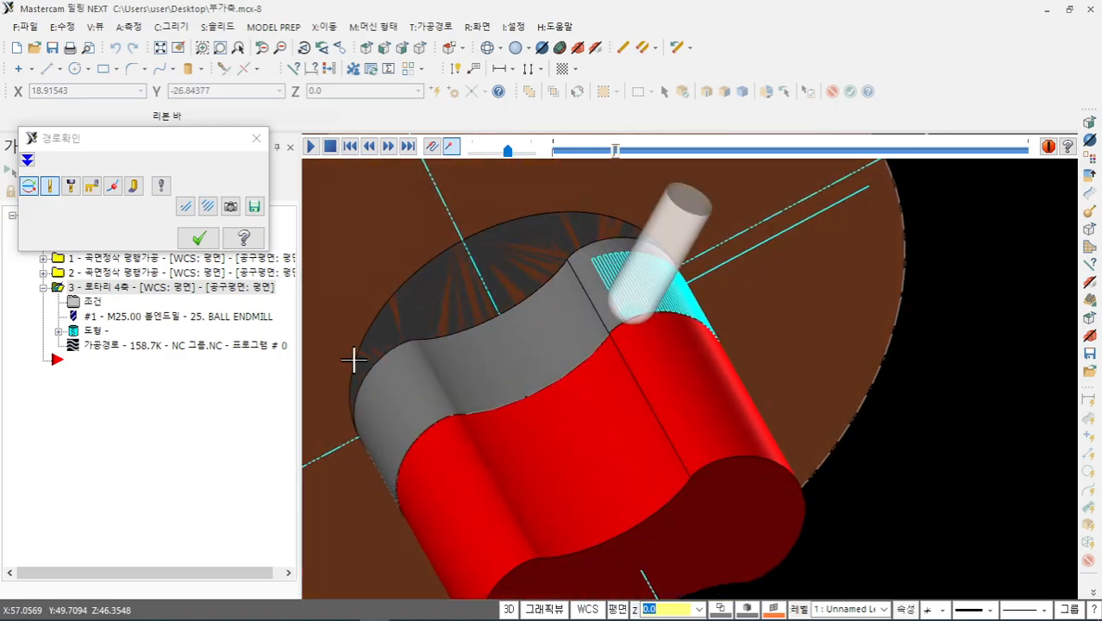
click(206, 243)
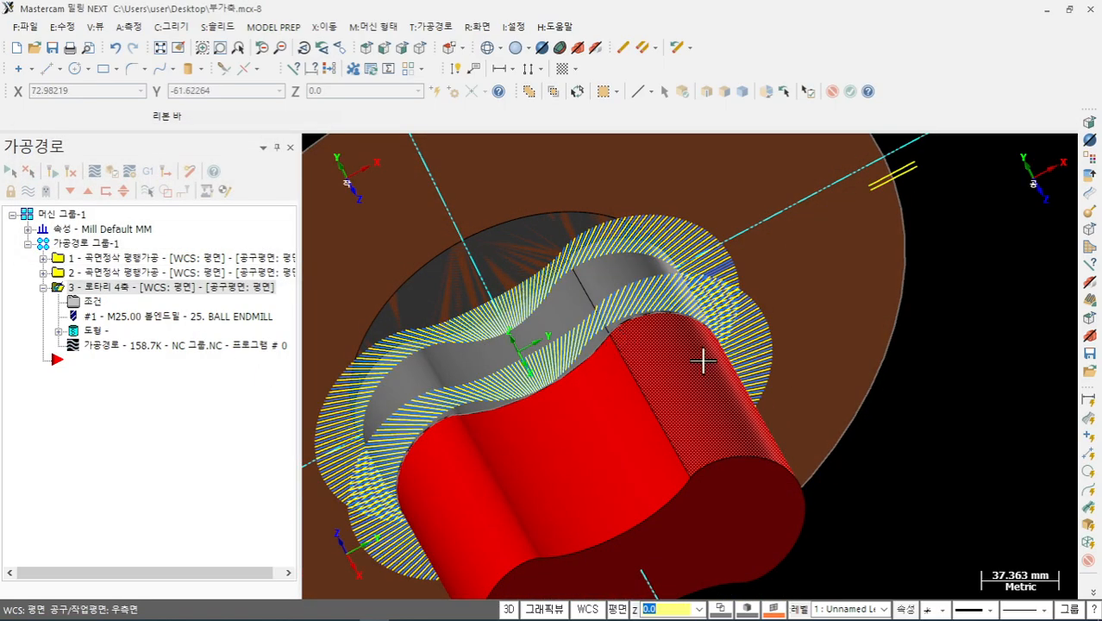
middle_drag(703, 360, 716, 335)
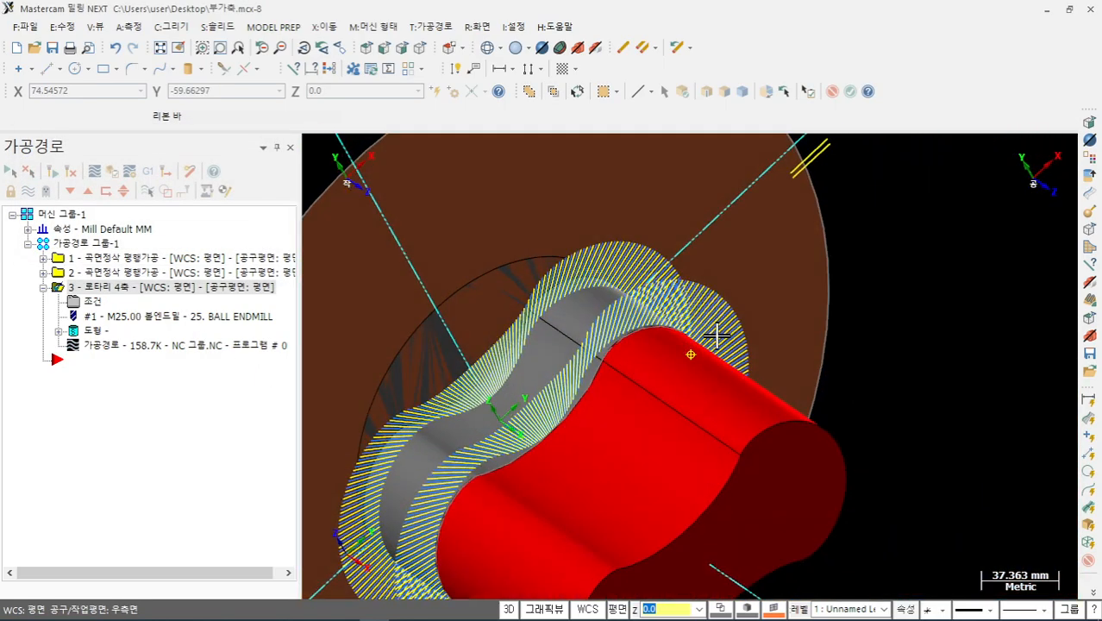
- Set the compensation direction to 우측면 (right), accept, and regenerate the rotary toolpath
click(94, 302)
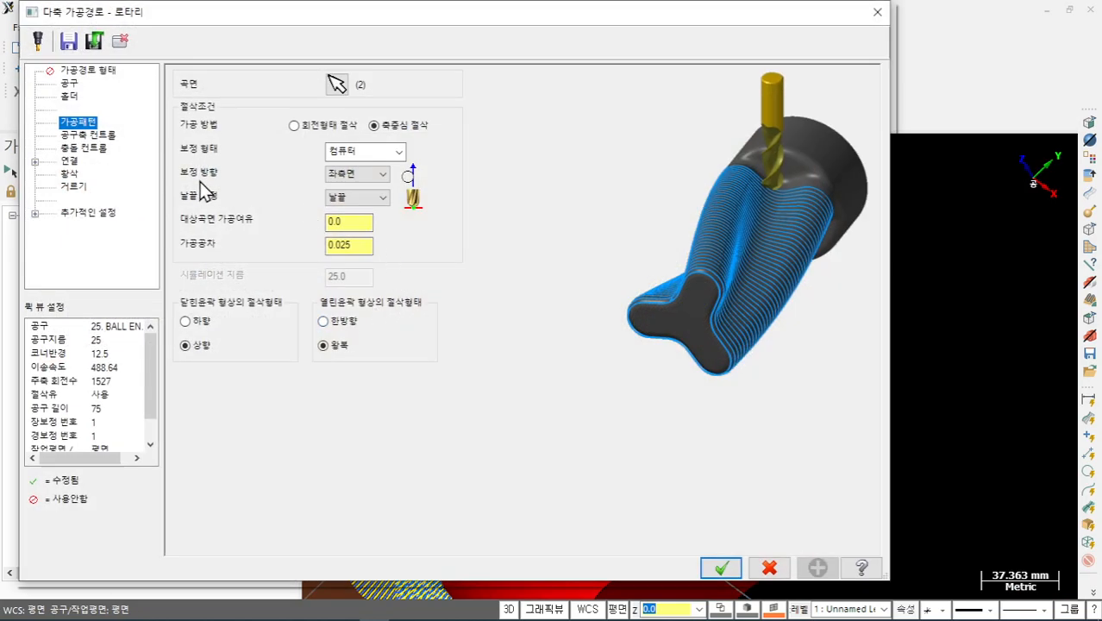
click(384, 176)
click(358, 206)
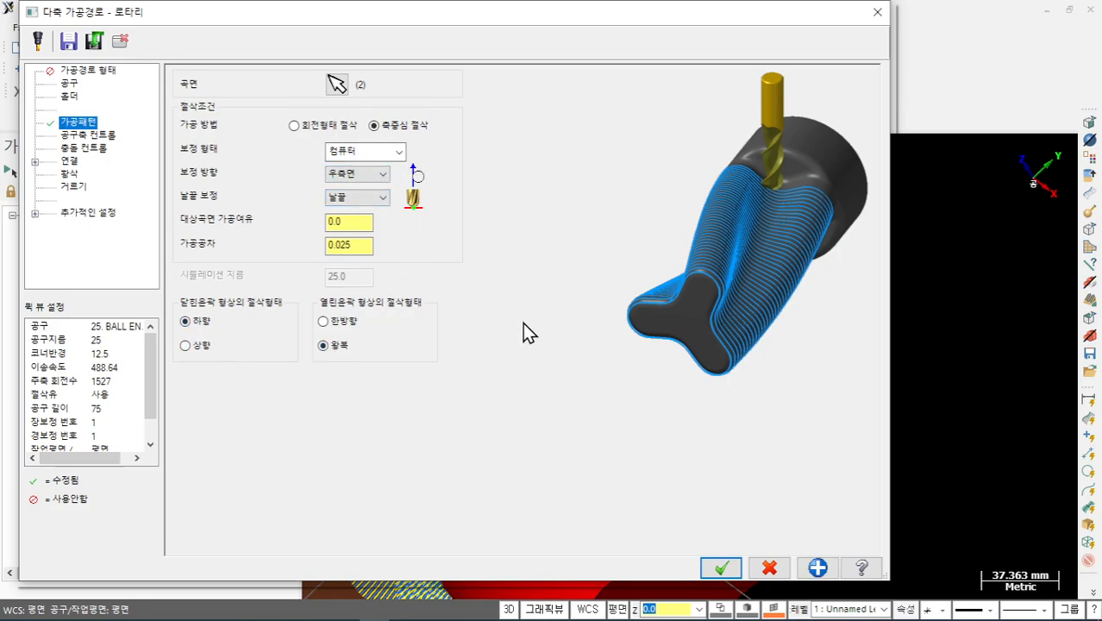
click(724, 568)
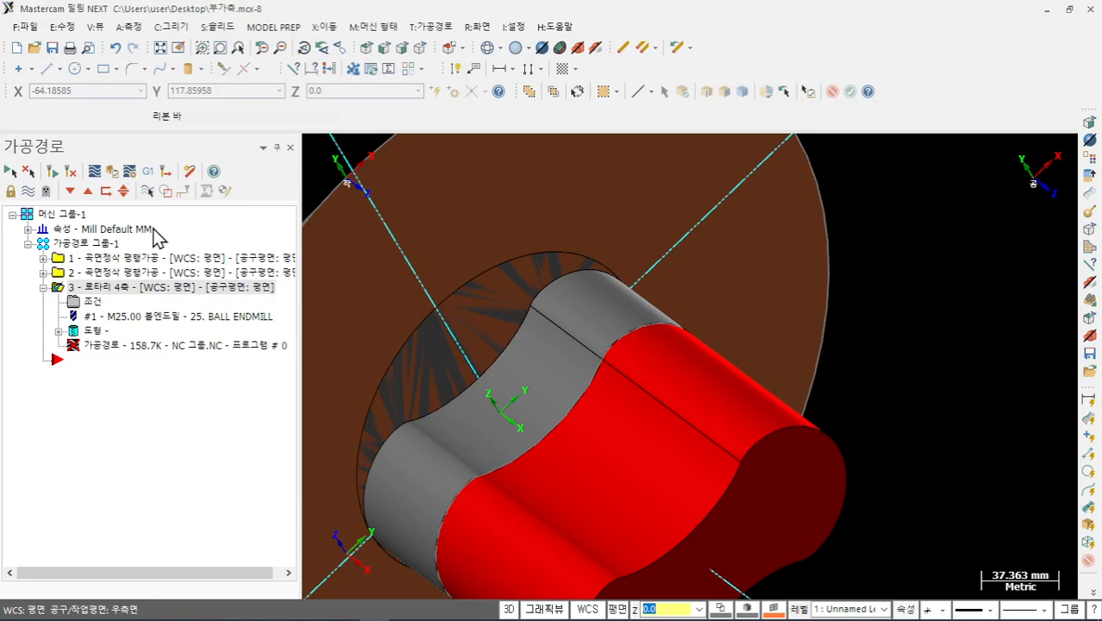
click(55, 171)
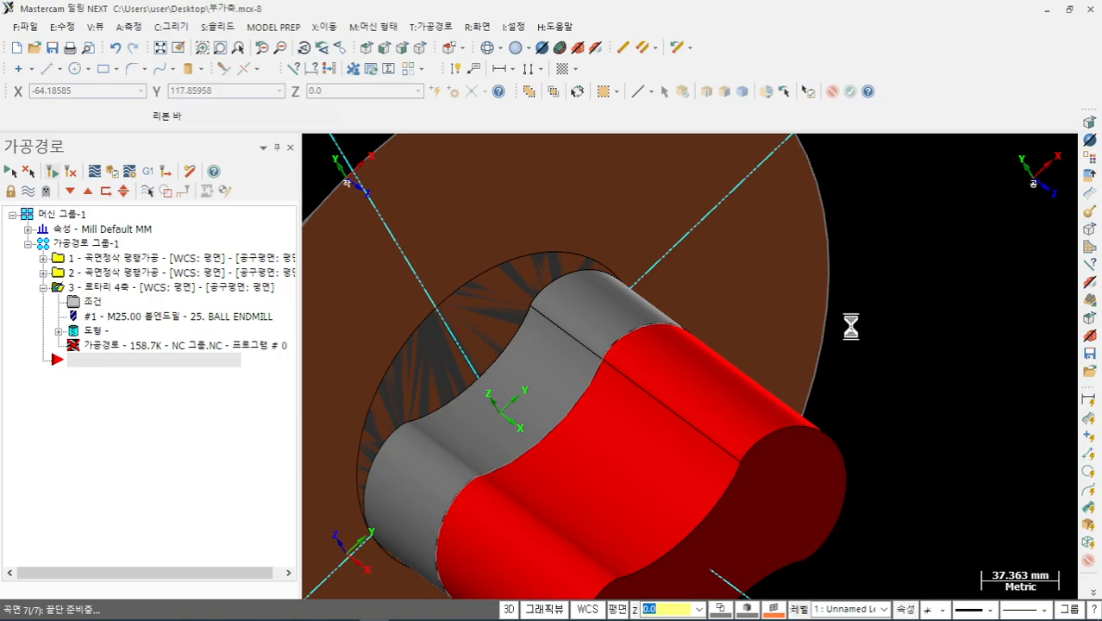
- Backplot the regenerated operation 3 toolpath from a side-on view, then finish the review
middle_drag(848, 322, 787, 376)
click(130, 345)
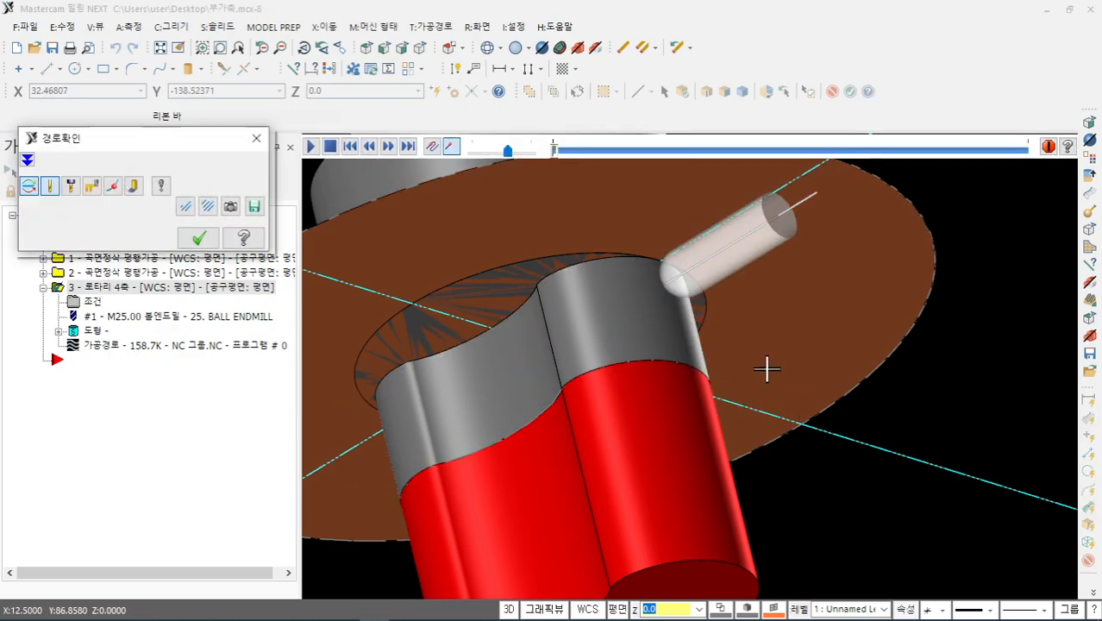
middle_drag(766, 369, 802, 239)
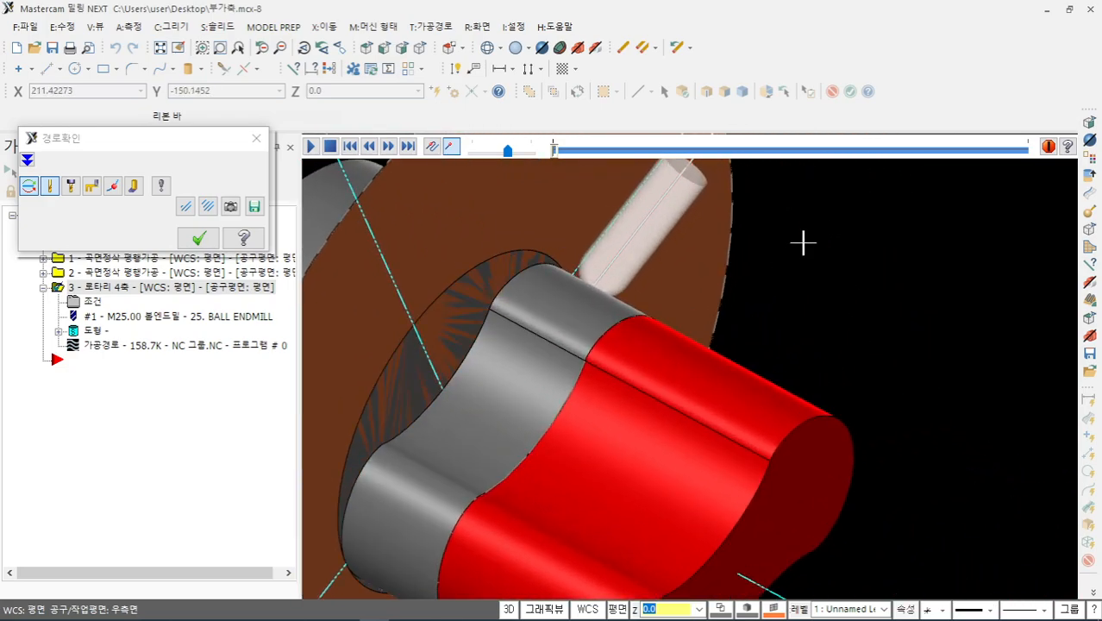
click(205, 242)
- Review the Tool, Holder and Cut Pattern pages, checking compensation direction, stock to leave and cut tolerance
click(91, 300)
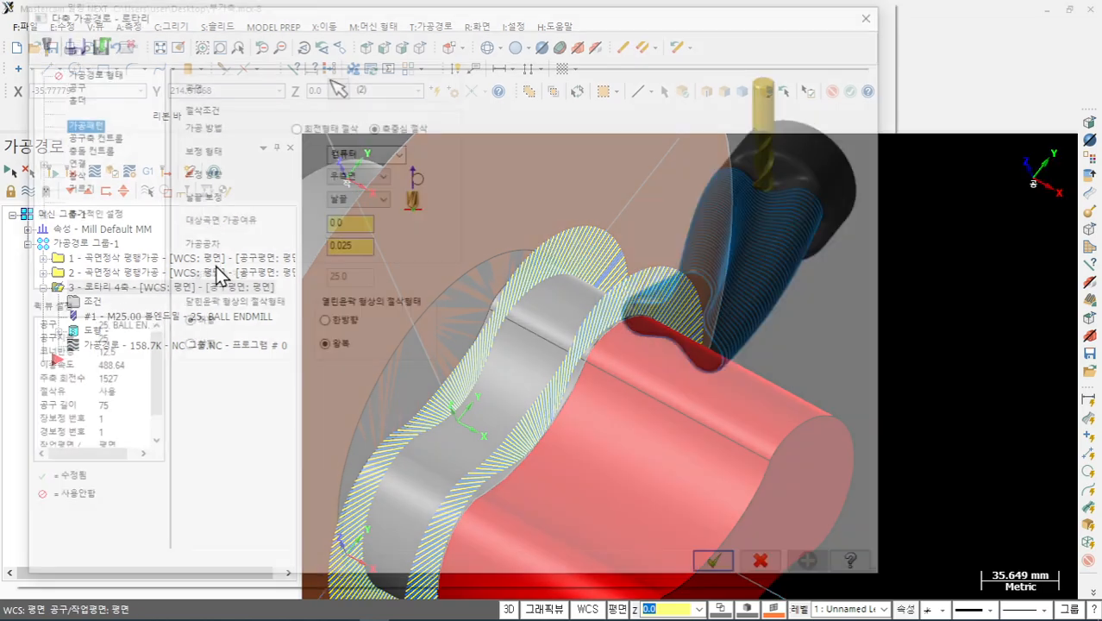
click(68, 85)
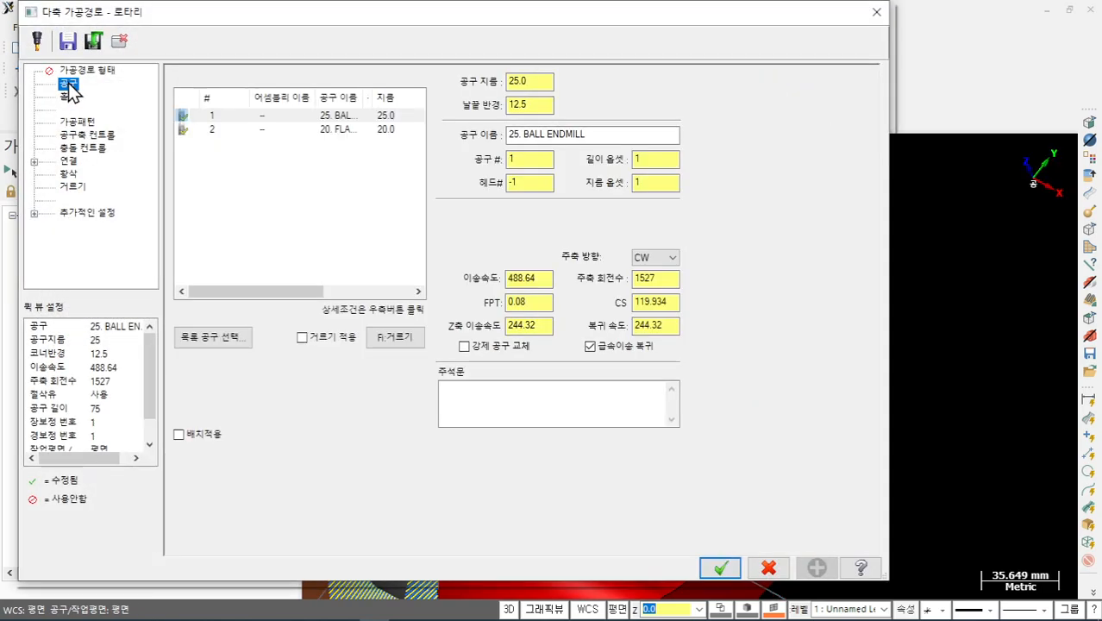
click(69, 97)
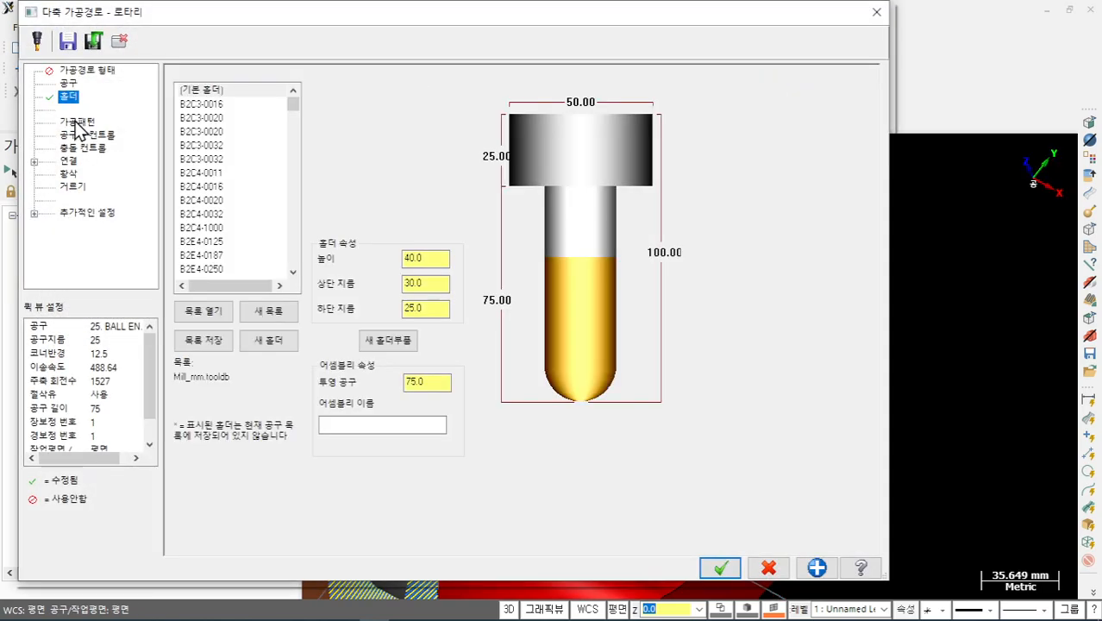
click(78, 122)
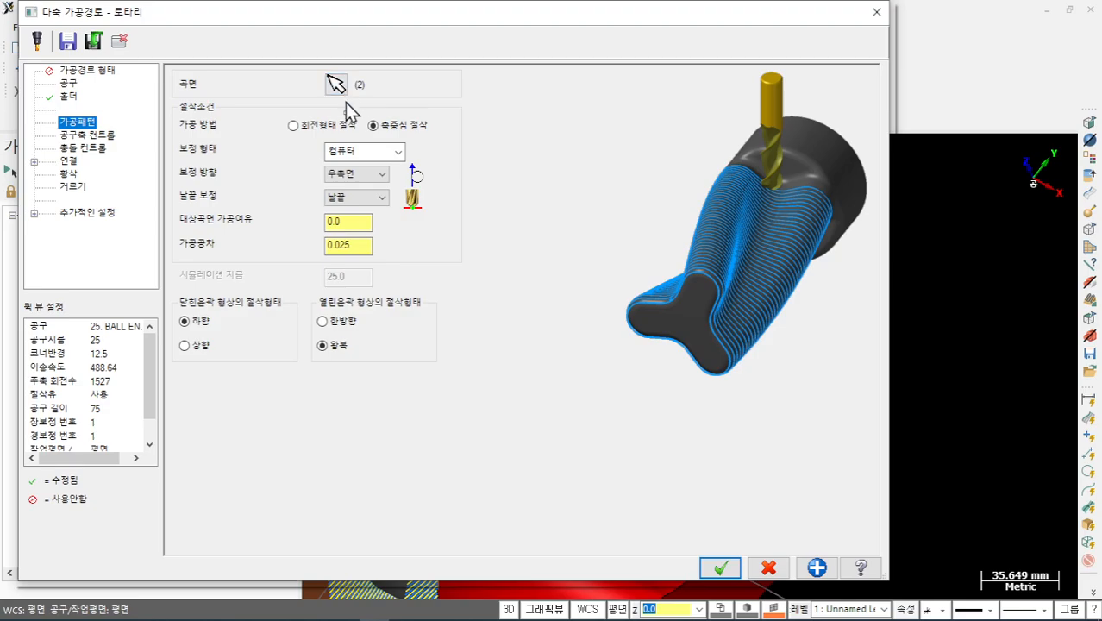
click(381, 181)
click(386, 185)
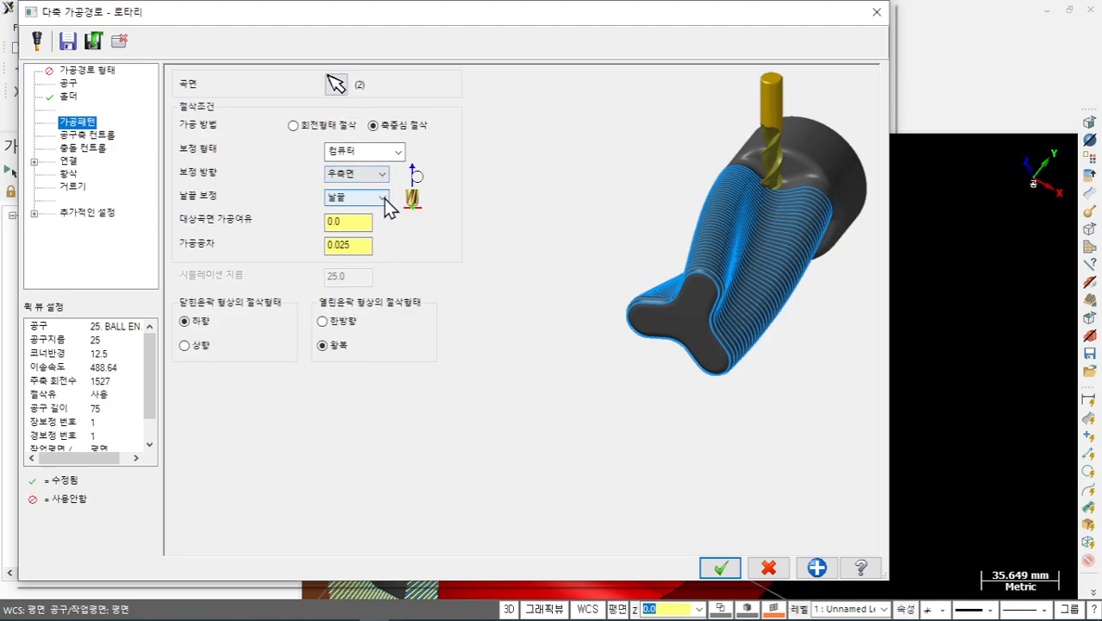
click(361, 222)
click(361, 245)
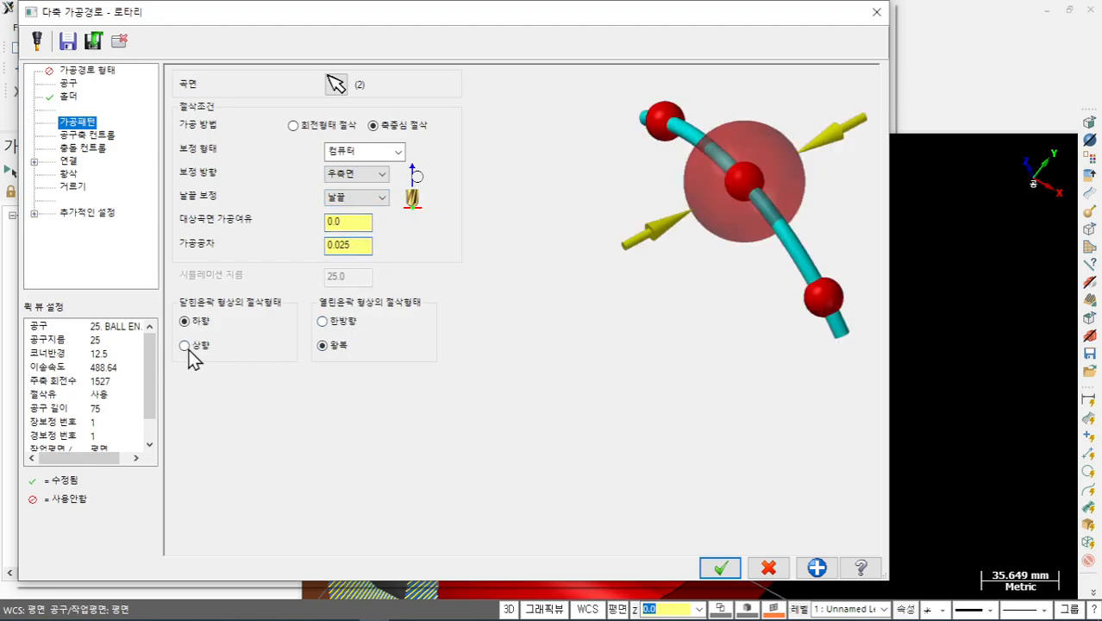
- Browse the Tool Axis Control, Collision, Linking, Roughing, Filter and Planes pages, ending on Cut Pattern
click(103, 138)
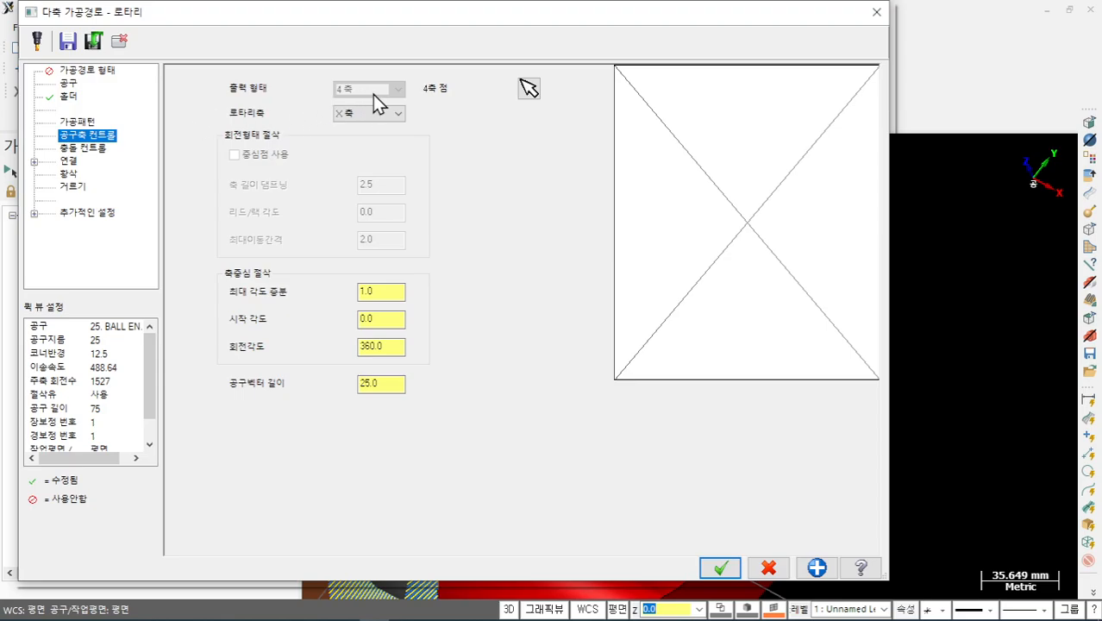
click(387, 322)
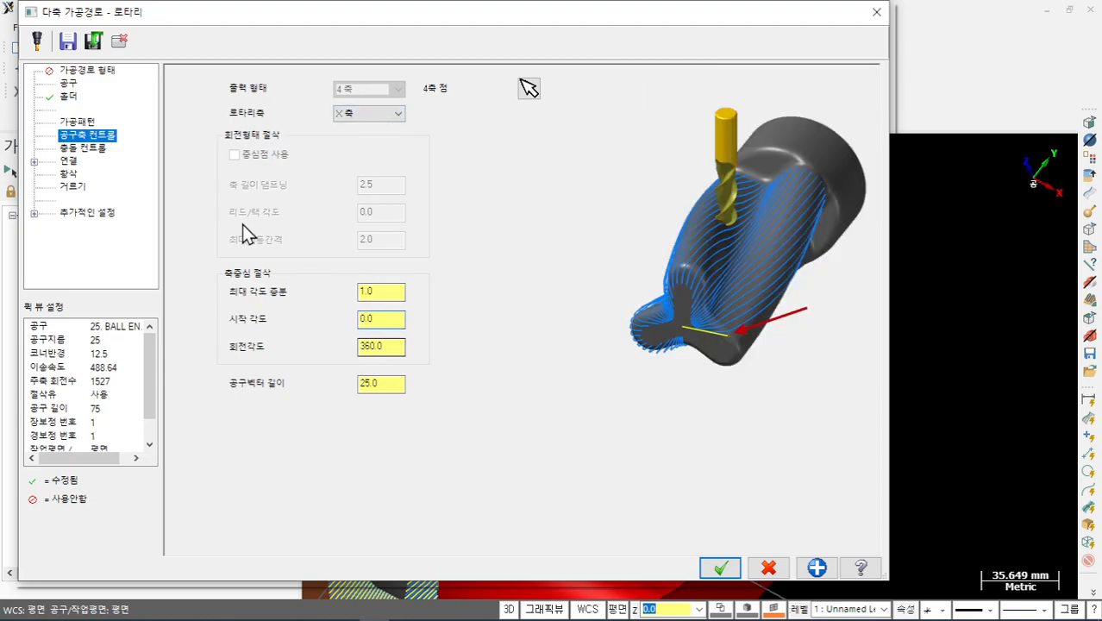
click(83, 148)
click(69, 161)
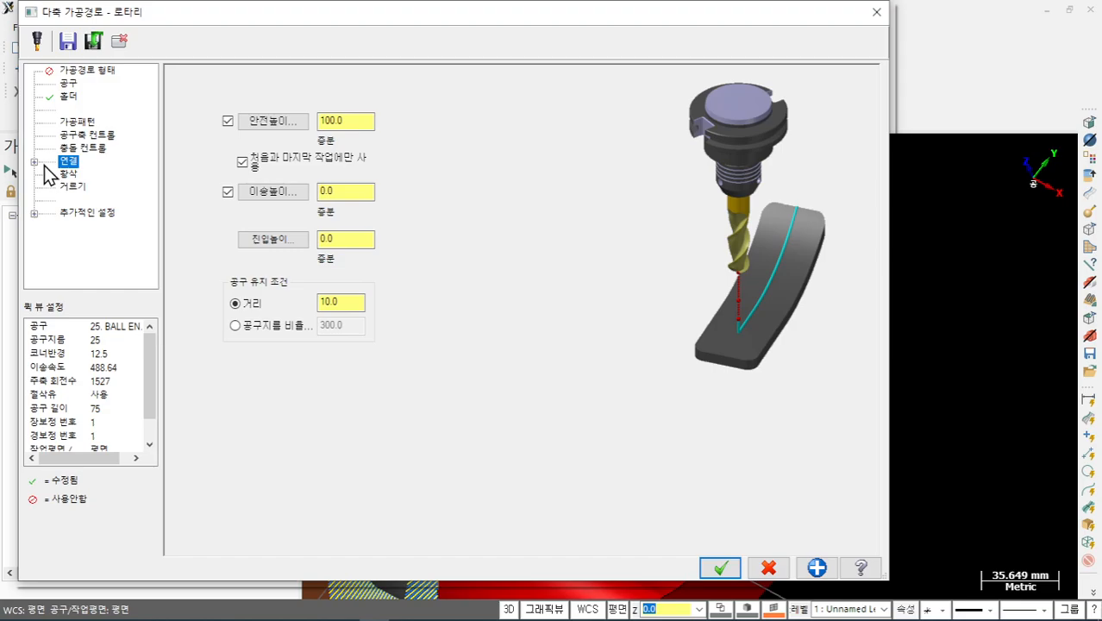
click(35, 162)
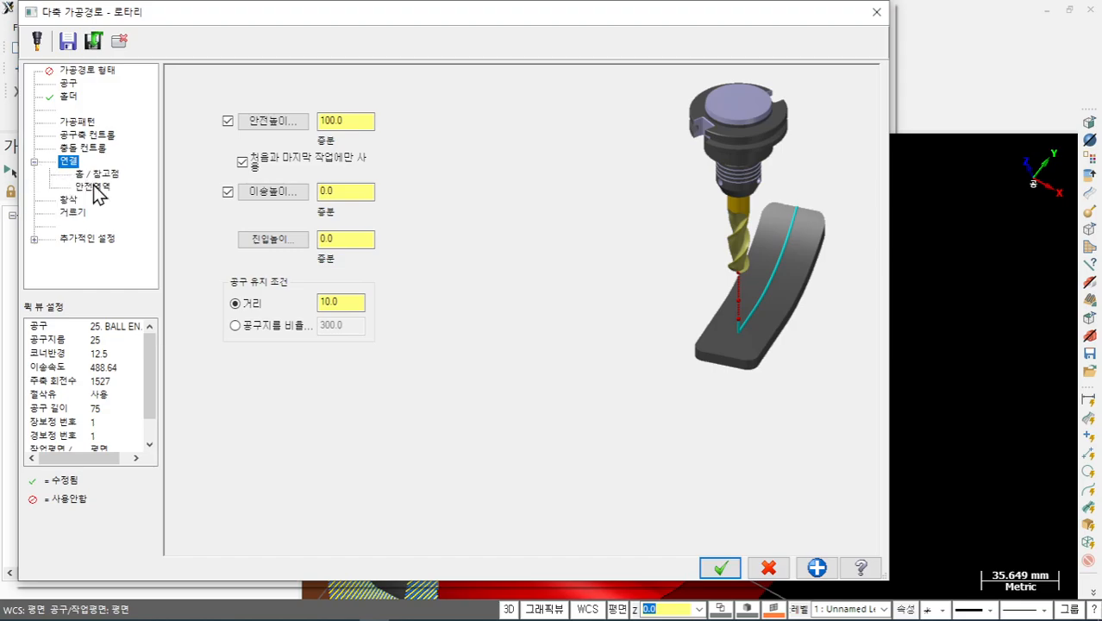
click(71, 202)
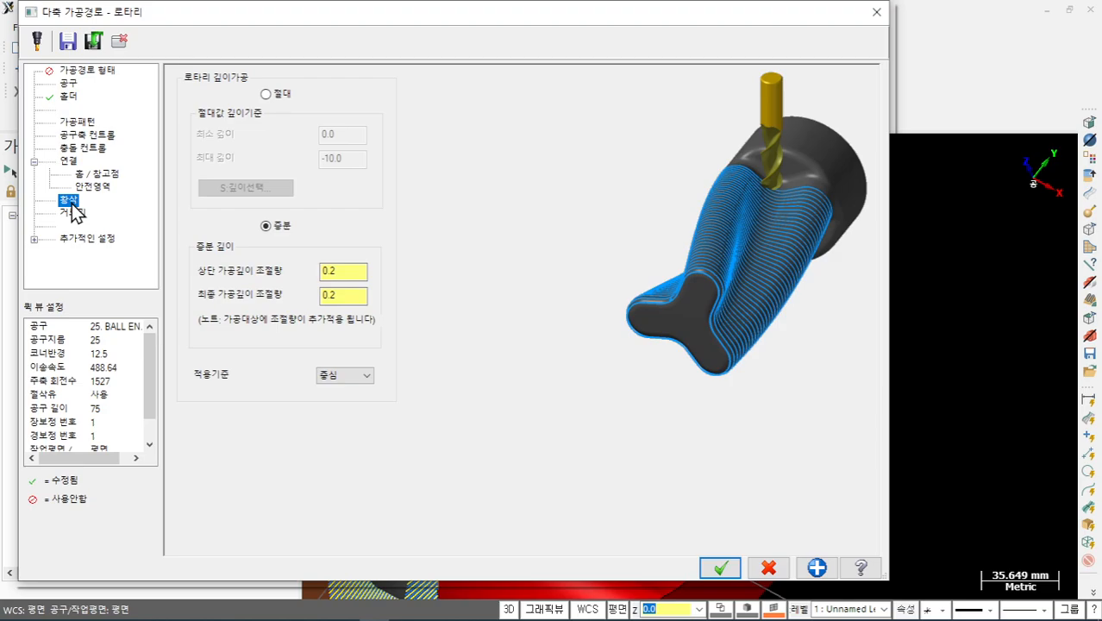
click(73, 214)
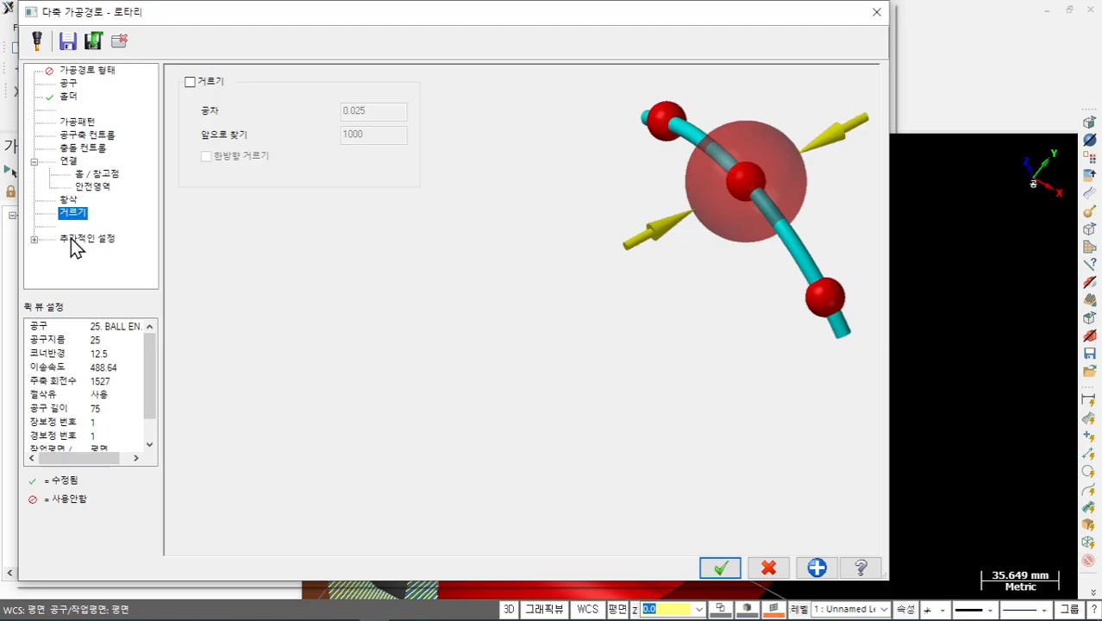
click(74, 238)
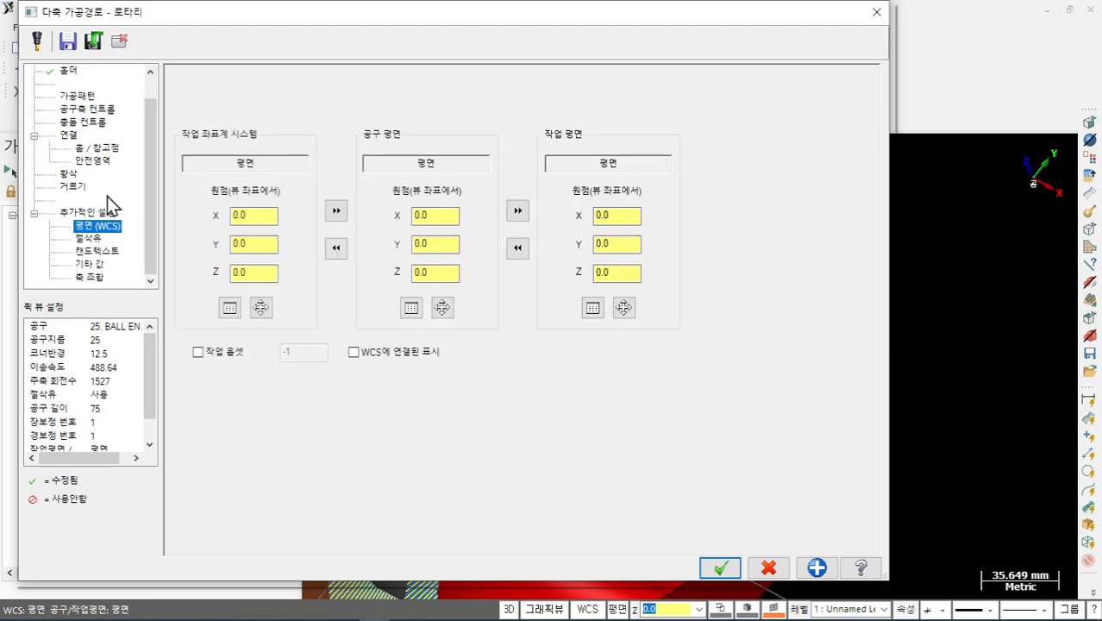
scroll(149, 129, up, 1)
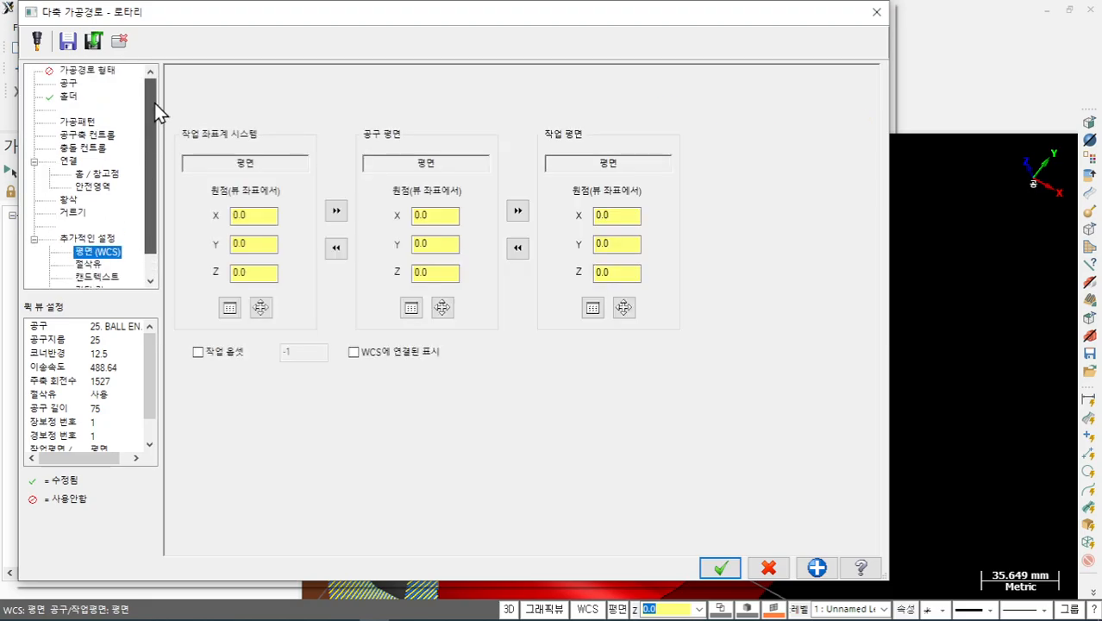
click(84, 122)
- Pick the part's lower yellow surface as the pattern surface
click(336, 84)
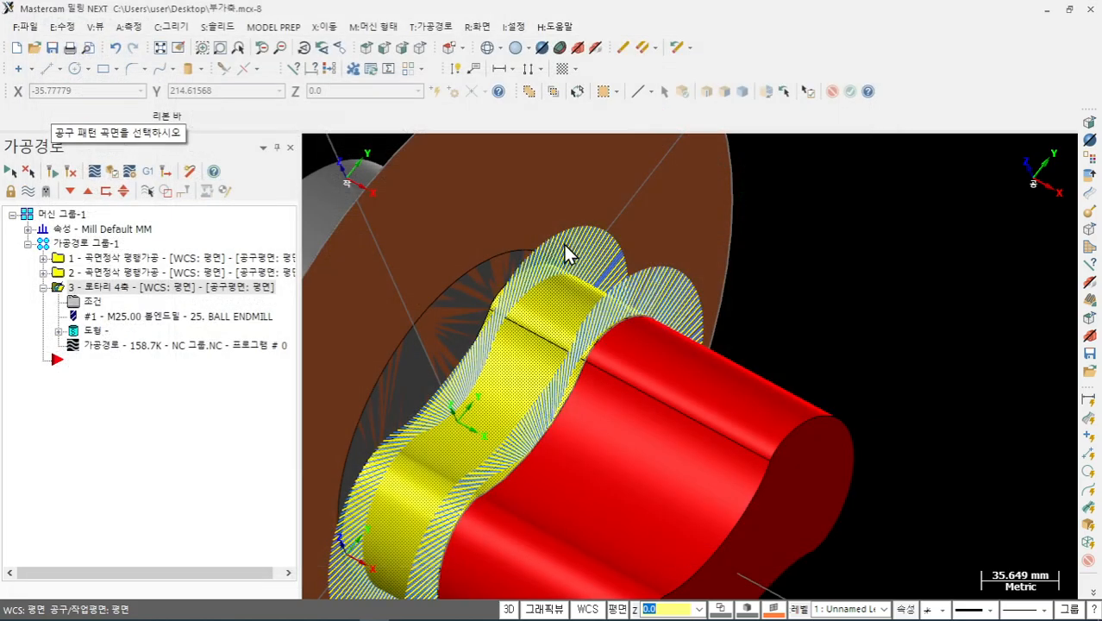
scroll(635, 239, down, 1)
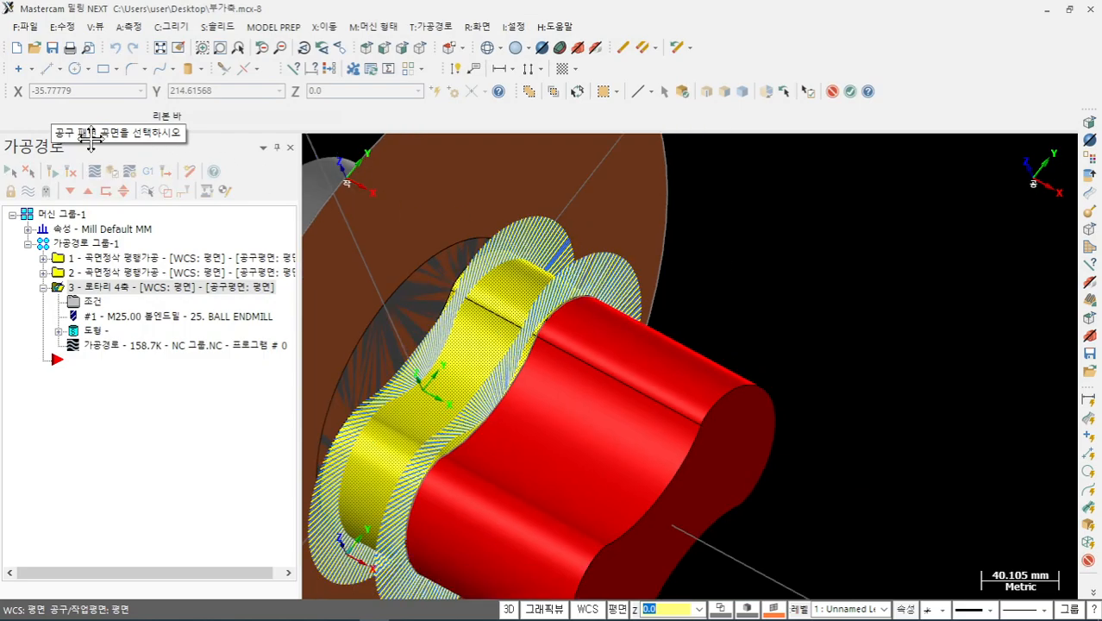
scroll(776, 272, down, 1)
middle_drag(789, 268, 802, 251)
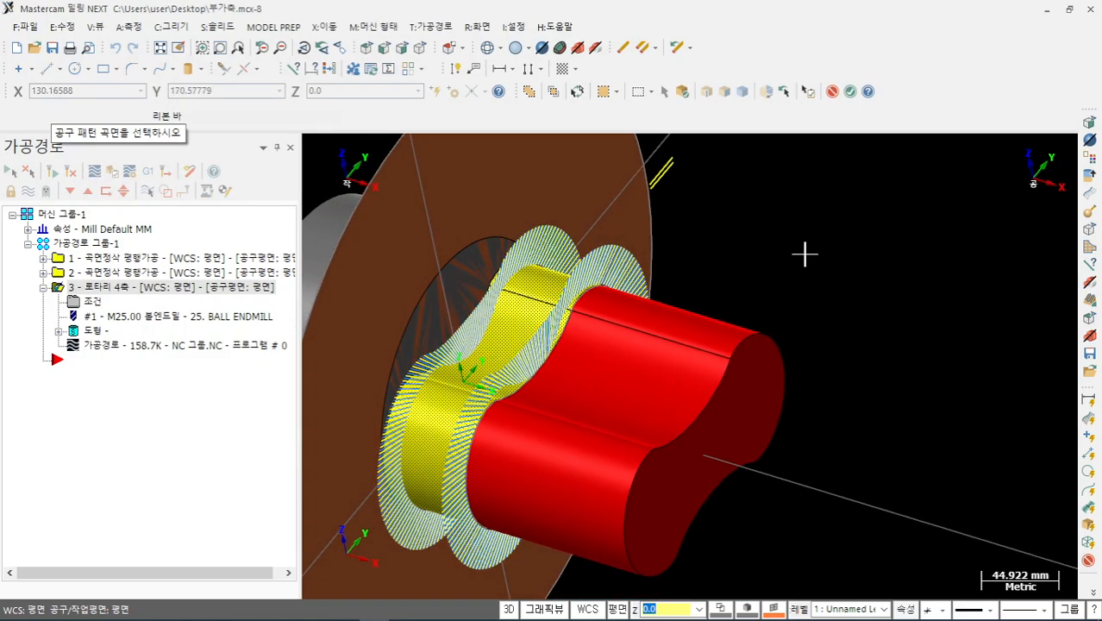
click(493, 348)
click(849, 91)
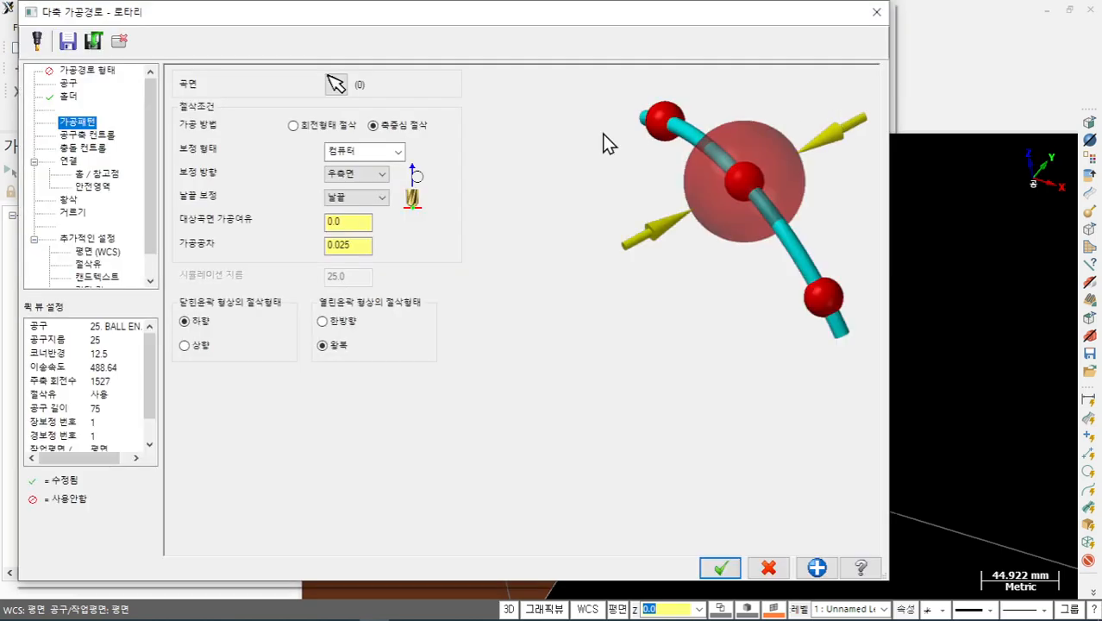
- Add the grey face in Solid face mode so Surfaces (2) are selected
click(336, 86)
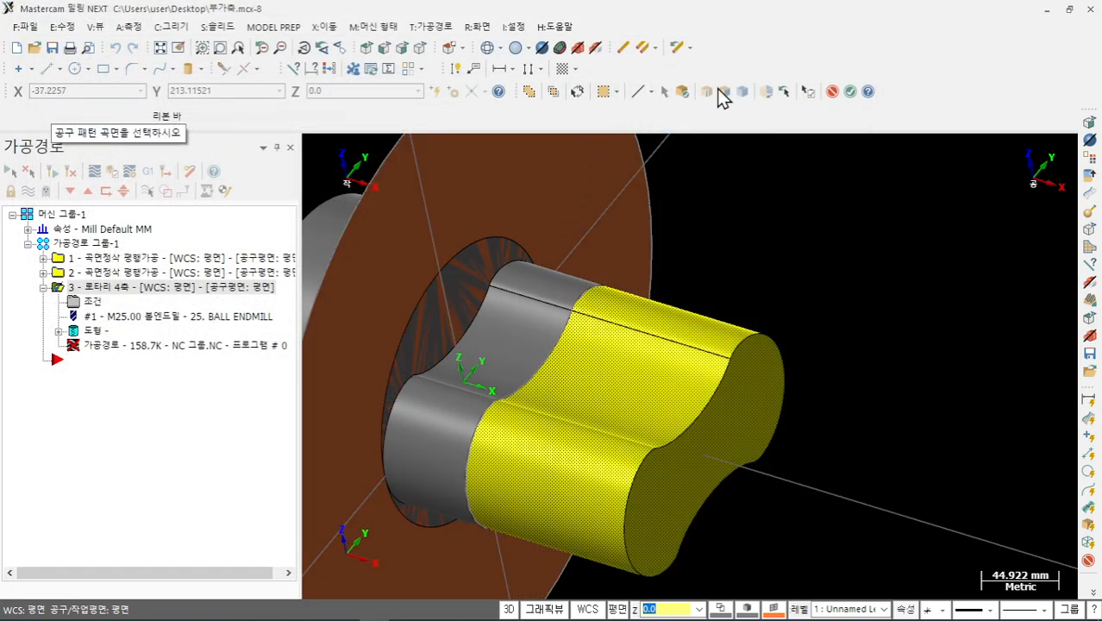
click(681, 93)
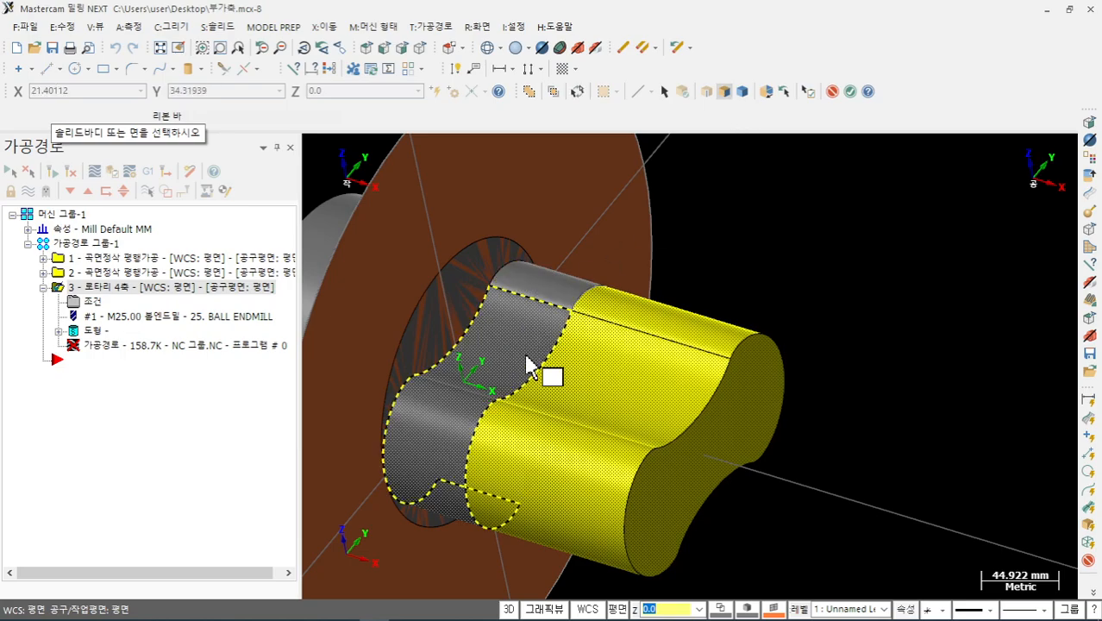
click(527, 330)
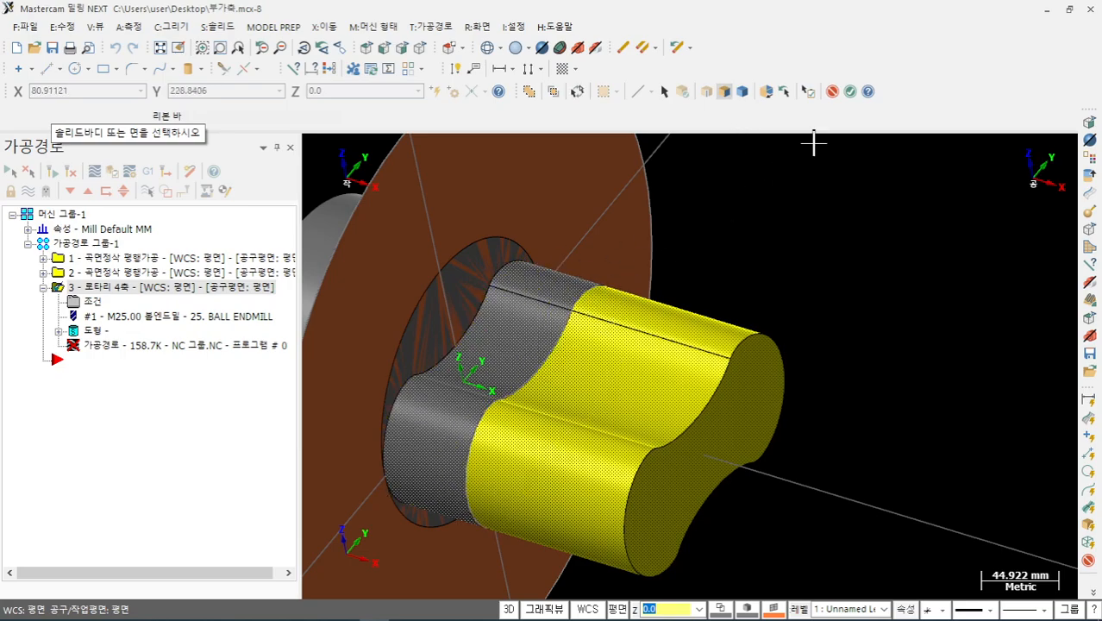
click(851, 92)
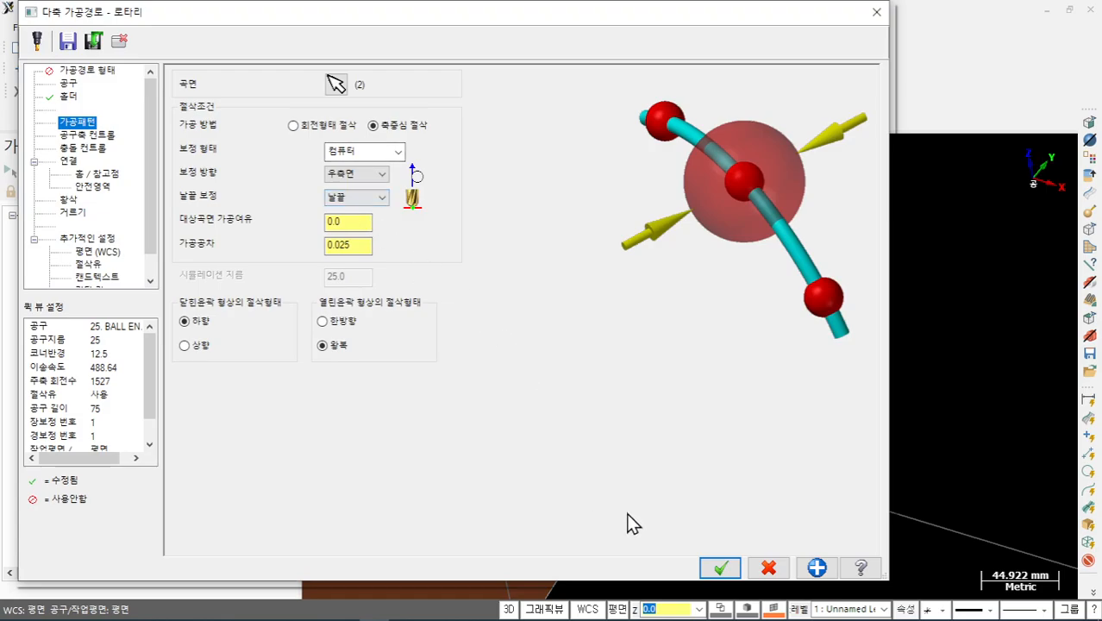
- Accept the Multiaxis Rotary dialog, let the toolpath recompute on the two surfaces, and open its backplot
click(720, 567)
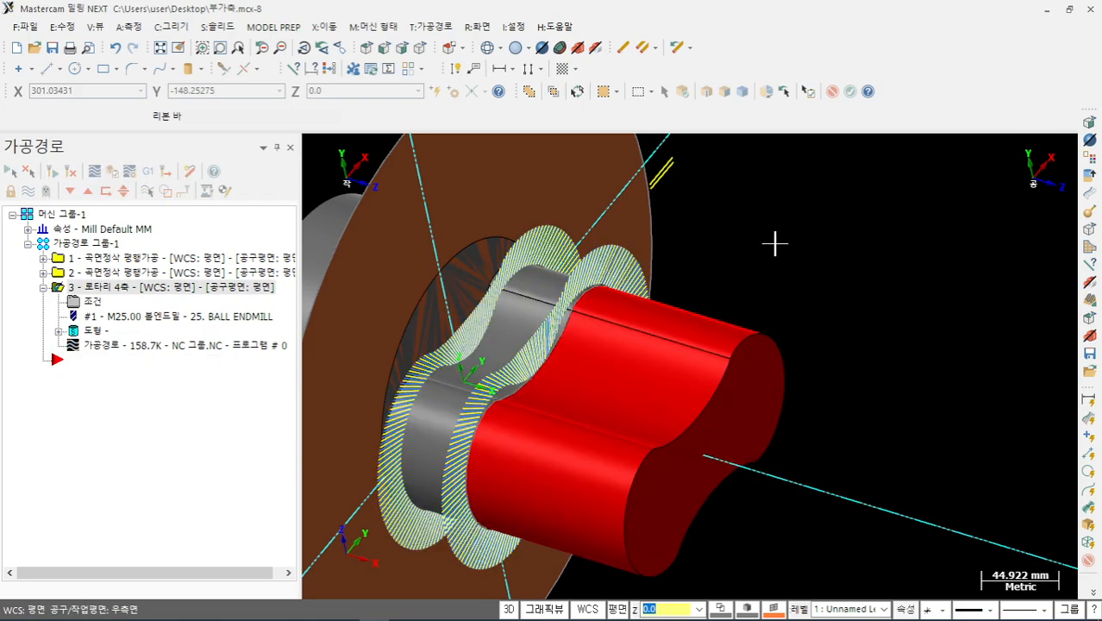
middle_drag(635, 265, 628, 315)
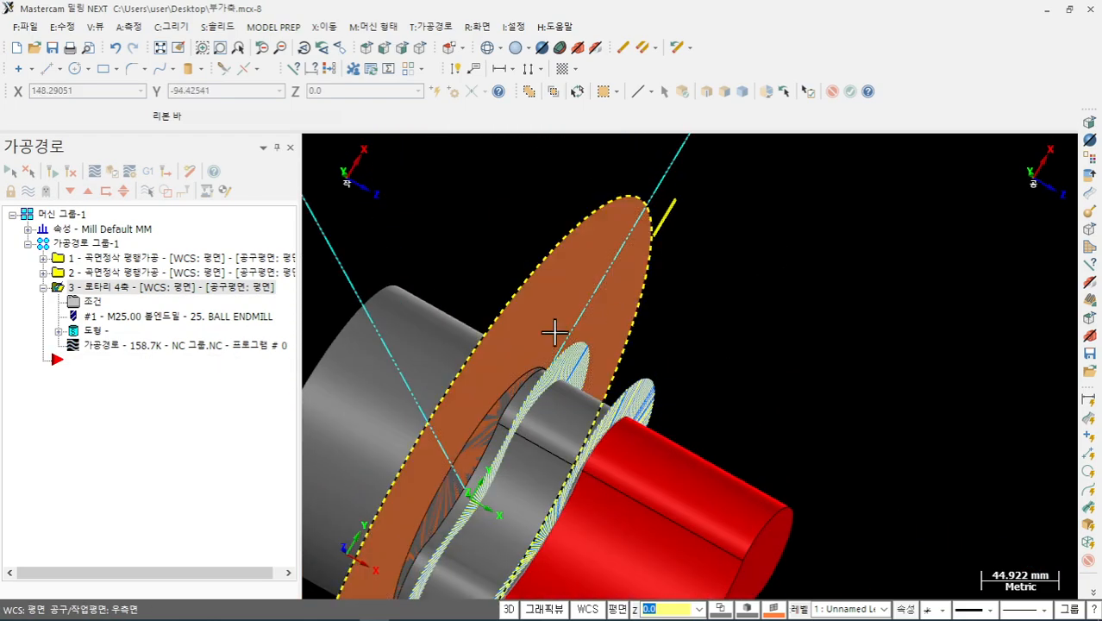
click(96, 348)
- Step the tool along the recomputed path, view the disk face-on, then close the backplot
drag(552, 155, 542, 152)
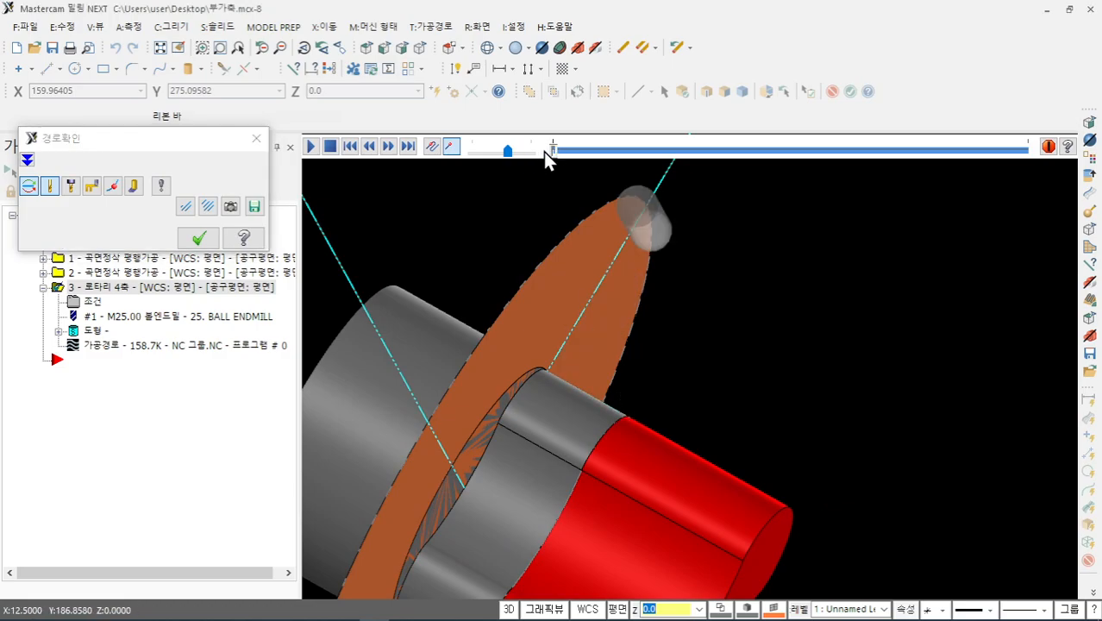
mouse_move(646, 263)
middle_down()
mouse_move(655, 291)
mouse_move(556, 307)
mouse_move(490, 295)
mouse_move(664, 293)
mouse_move(625, 332)
mouse_move(622, 316)
mouse_move(617, 337)
middle_up()
scroll(643, 342, up, 2)
mouse_move(554, 151)
mouse_down()
mouse_move(647, 162)
mouse_move(864, 224)
mouse_move(1036, 241)
mouse_up()
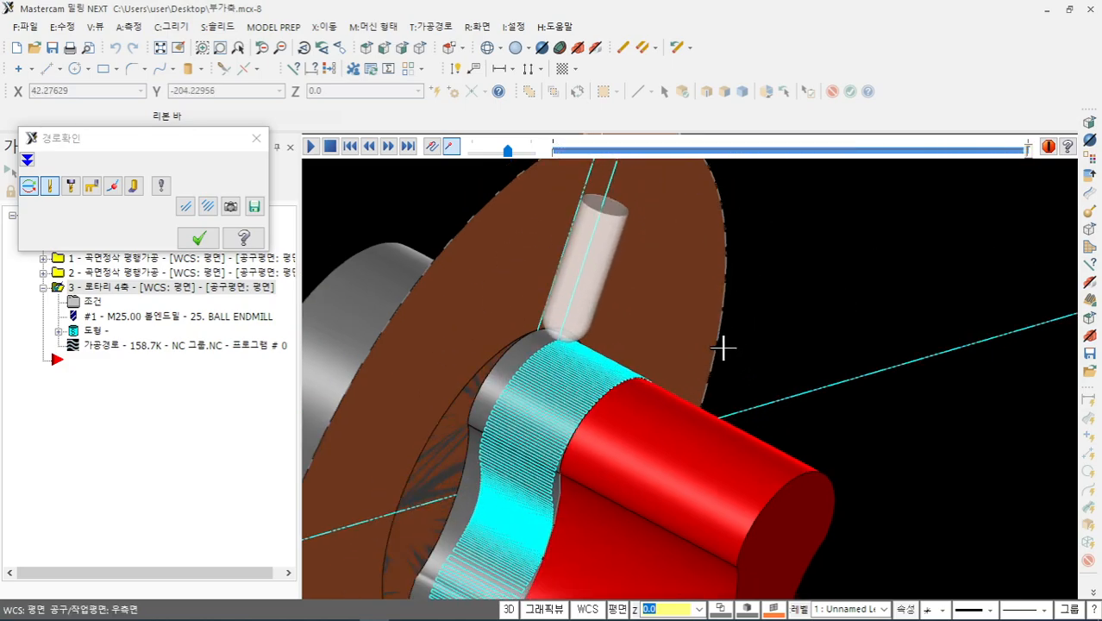
scroll(647, 362, up, 3)
middle_drag(681, 361, 700, 373)
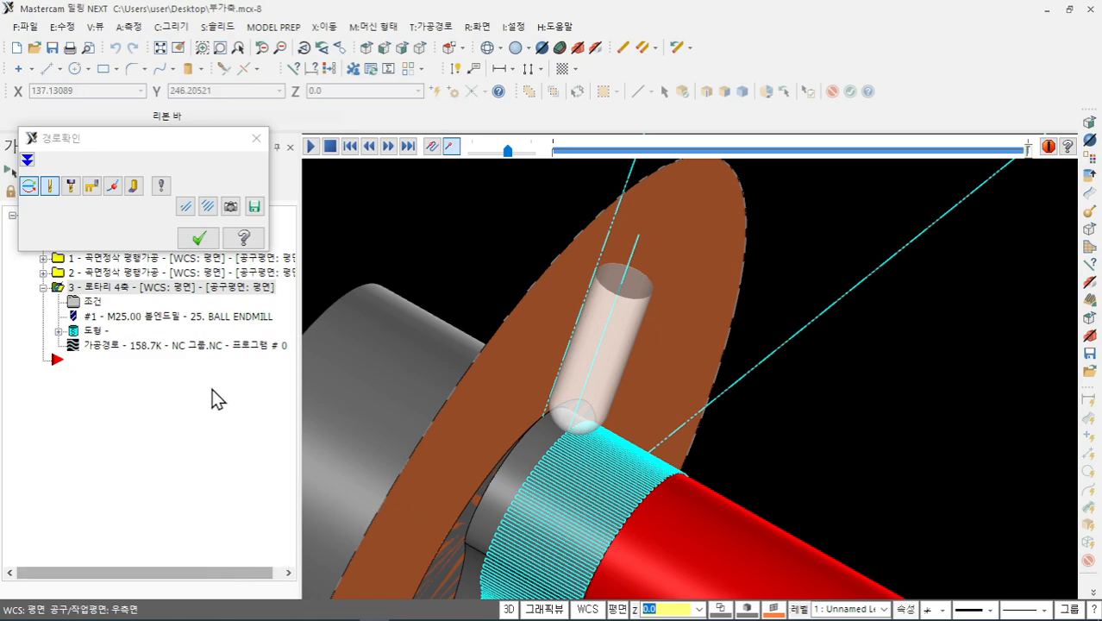
click(256, 138)
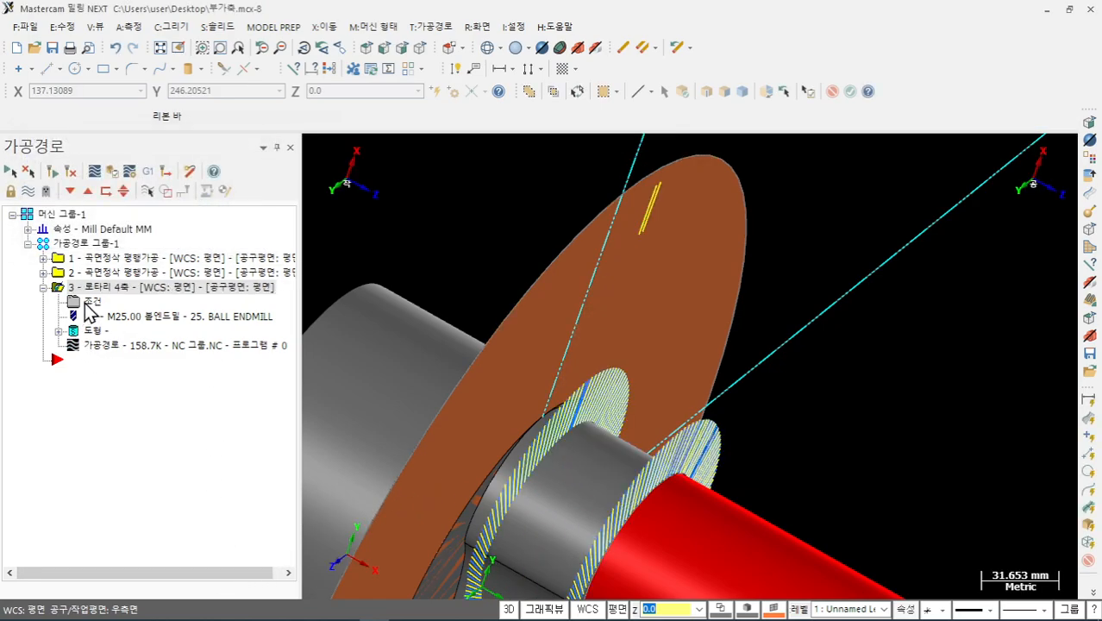
- Browse the home point, linking and Tool Axis Control pages of the rotary toolpath's parameters
click(87, 303)
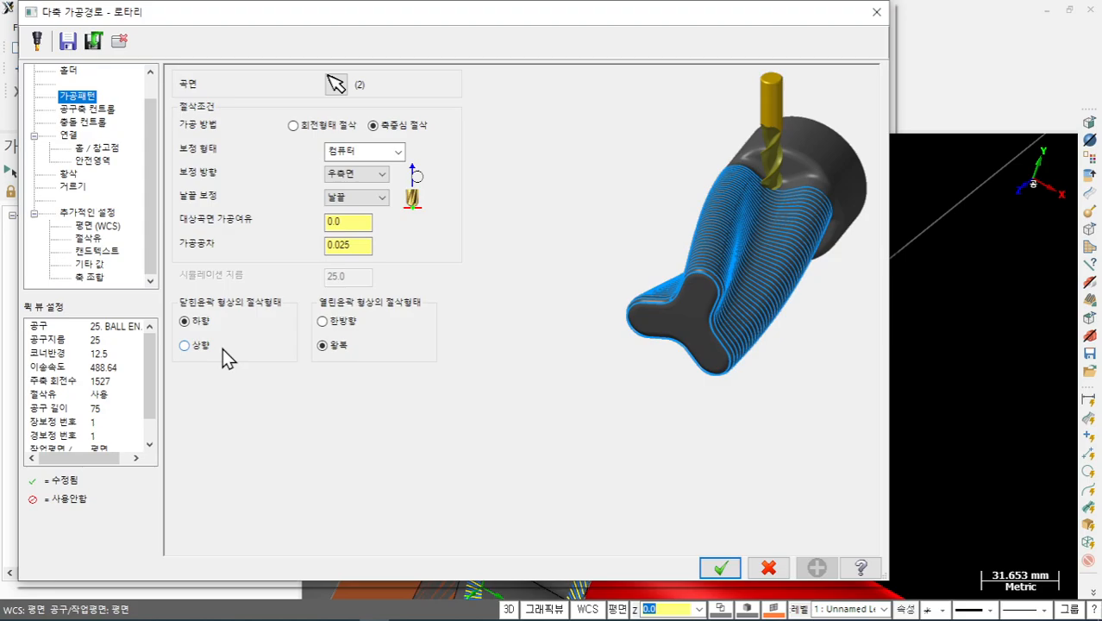
click(107, 150)
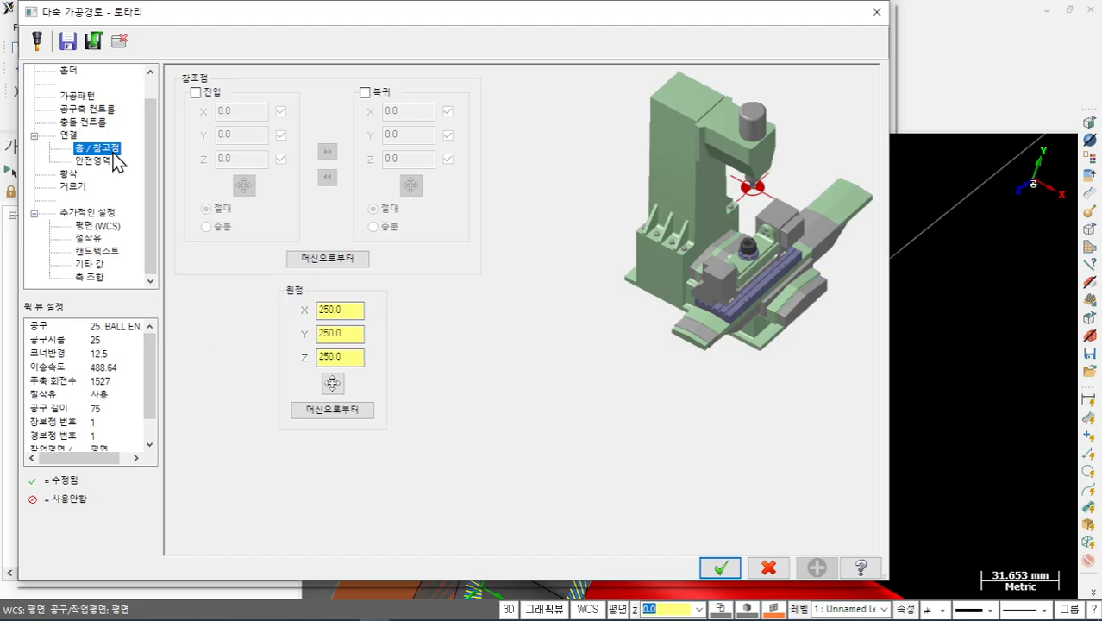
click(69, 136)
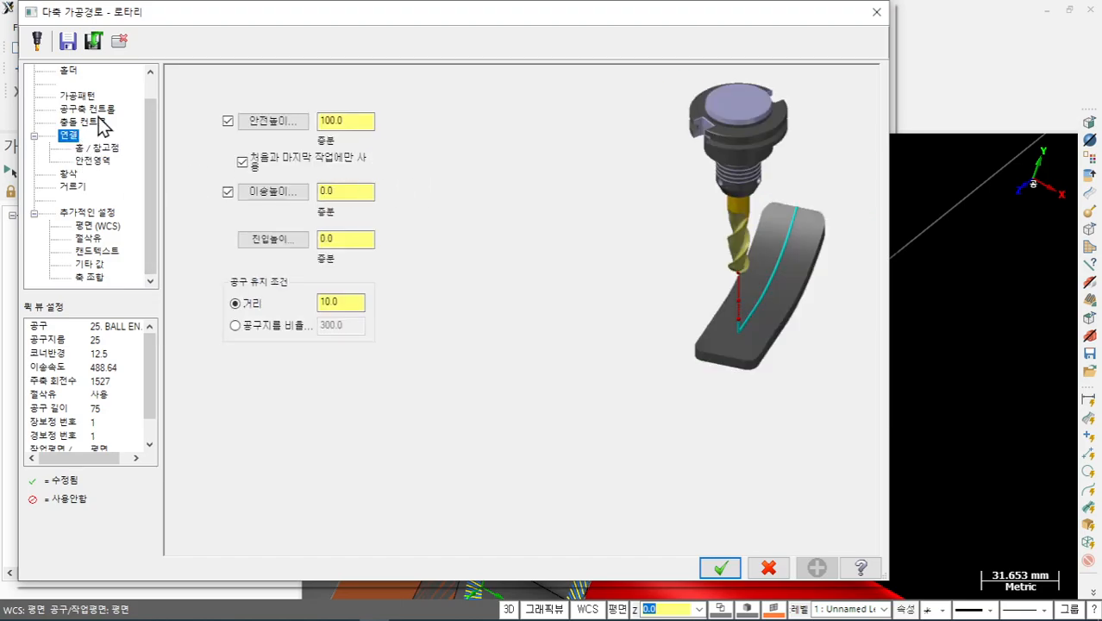
click(98, 112)
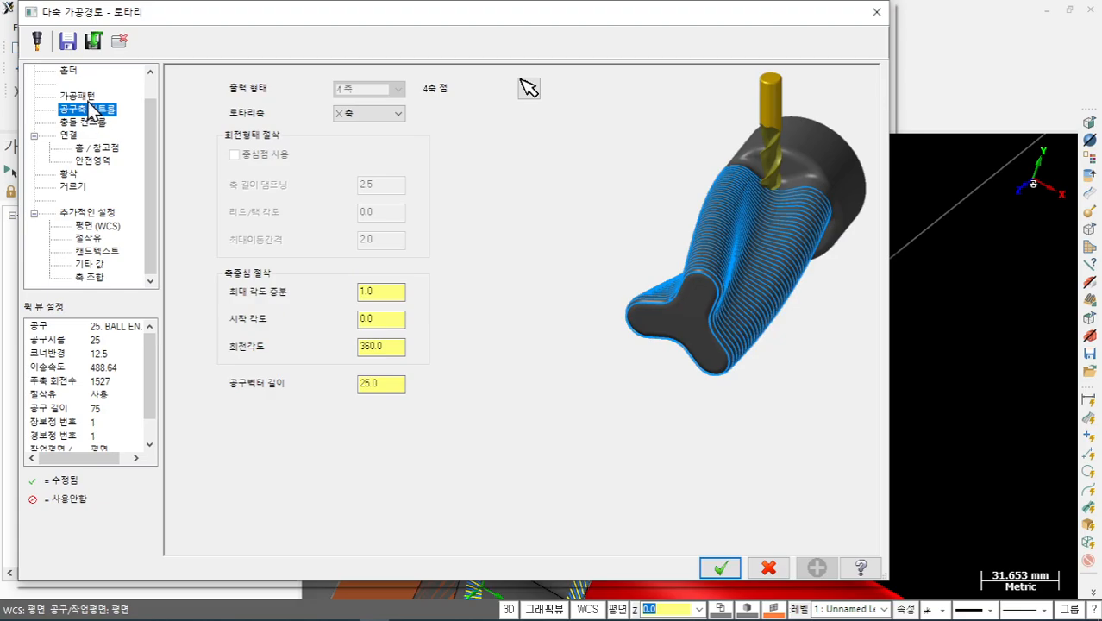
- Set the start angle to 360 and rotation angle to 0, then accept the parameters
click(388, 320)
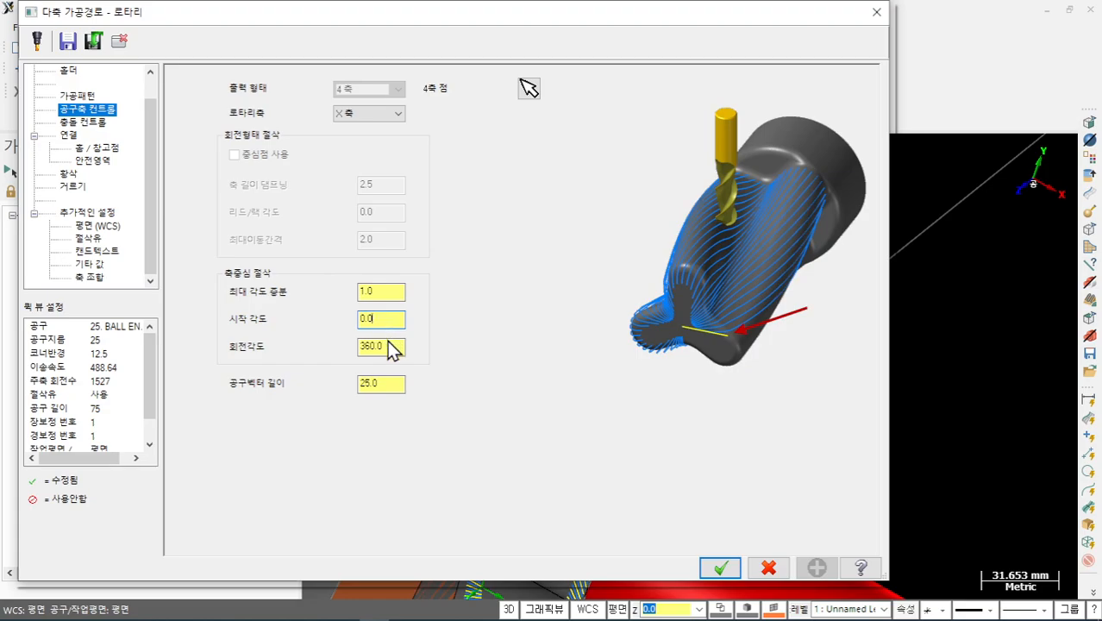
click(388, 346)
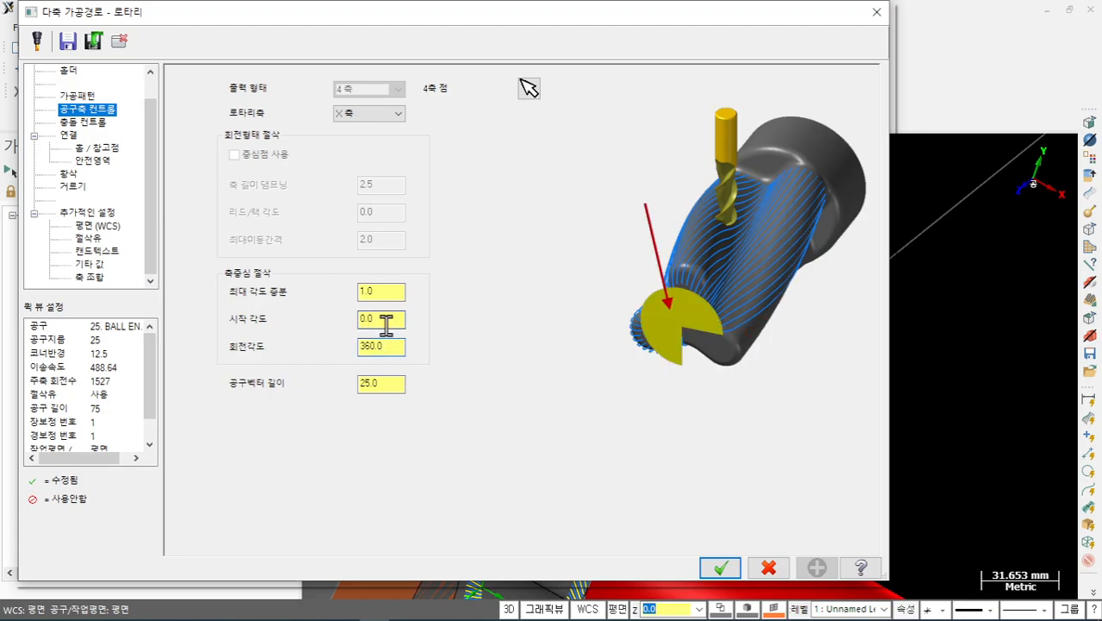
click(386, 319)
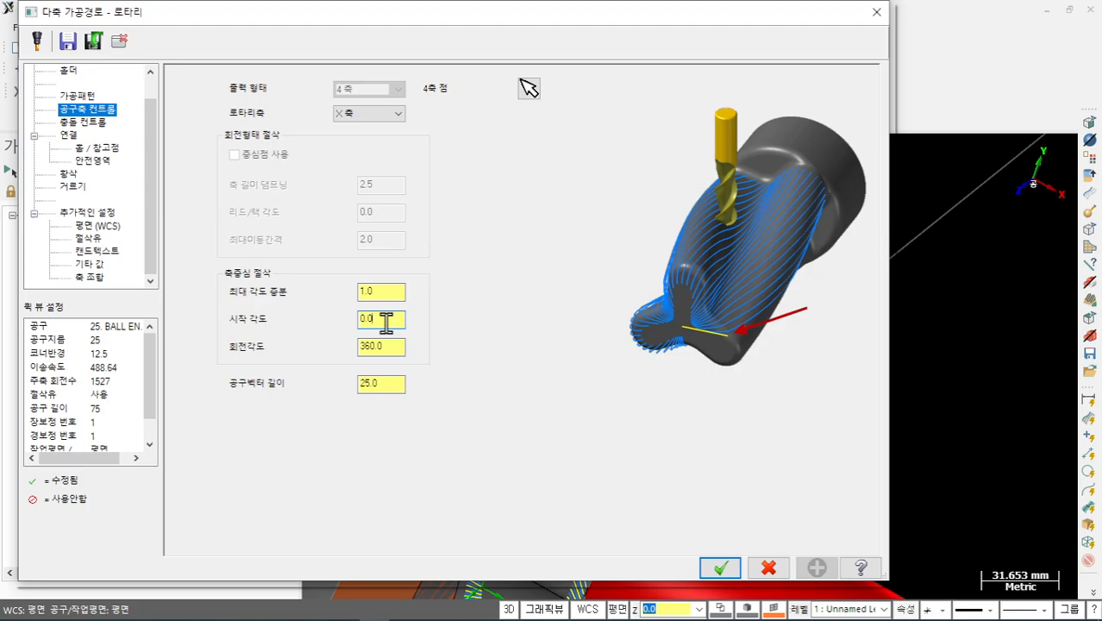
drag(386, 321, 324, 334)
text(360)
drag(385, 352, 299, 354)
text(0)
key(Return)
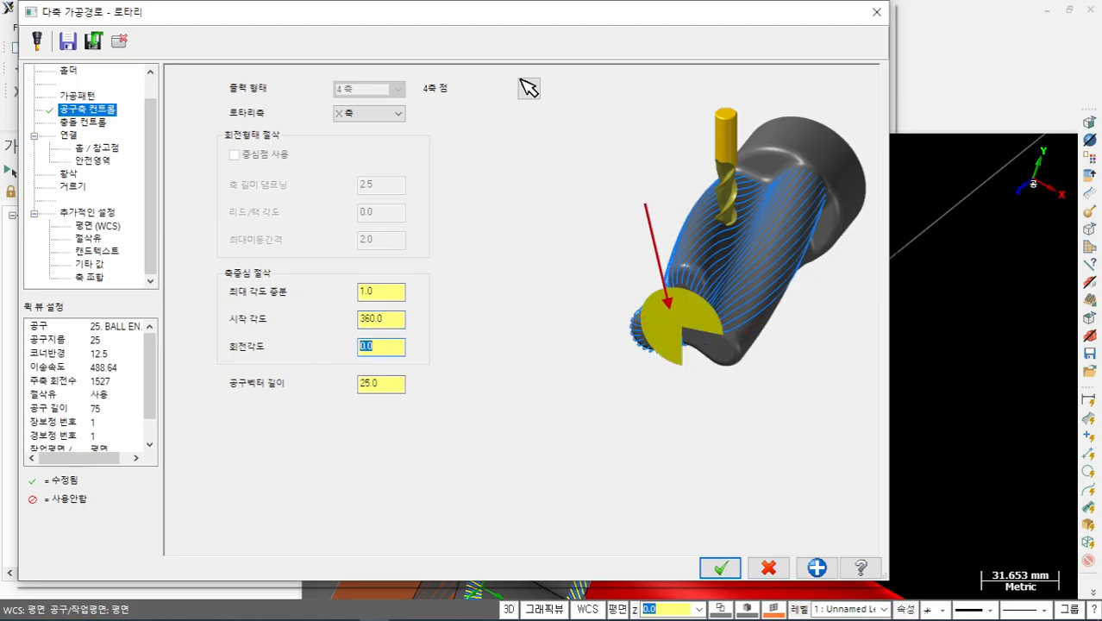
click(719, 567)
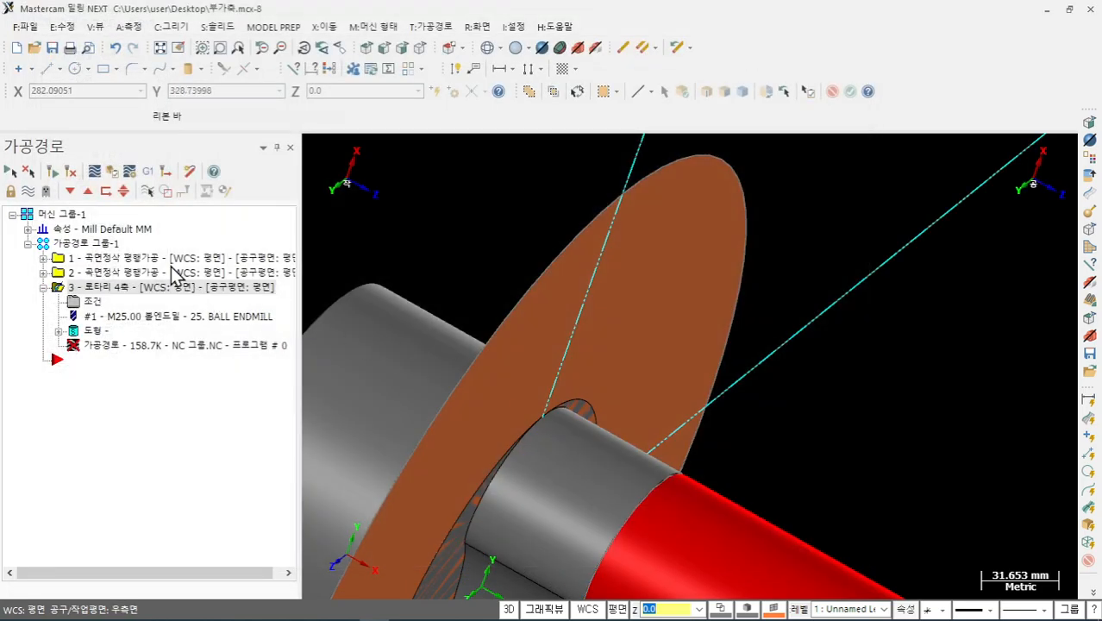
- Regenerate the rotary toolpath so it picks up the changed angles
click(53, 172)
scroll(561, 218, up, 1)
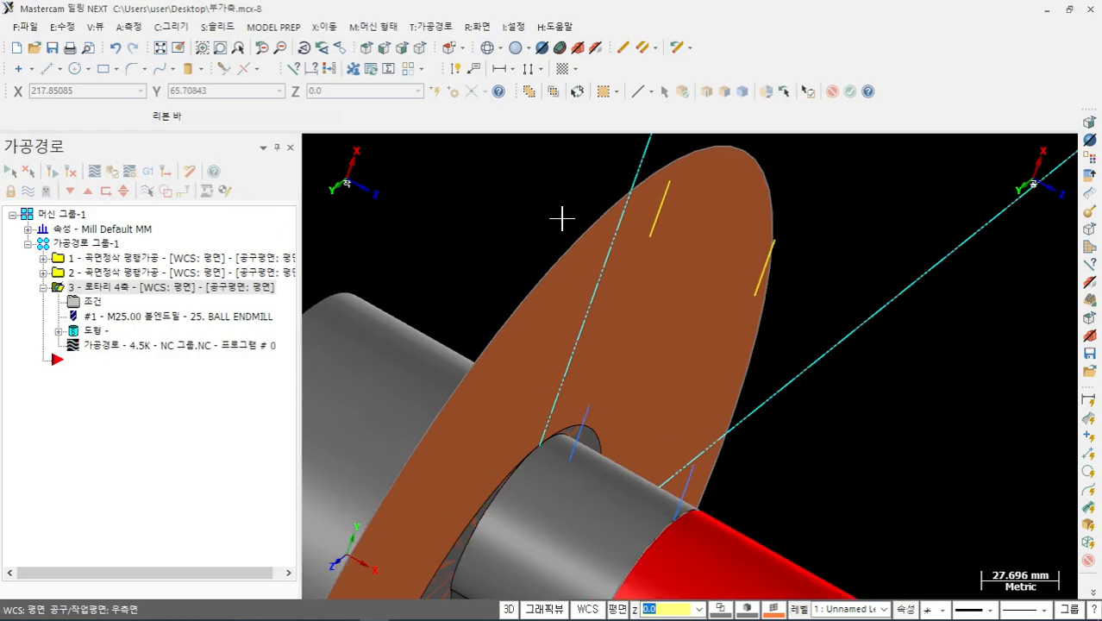
scroll(561, 218, down, 3)
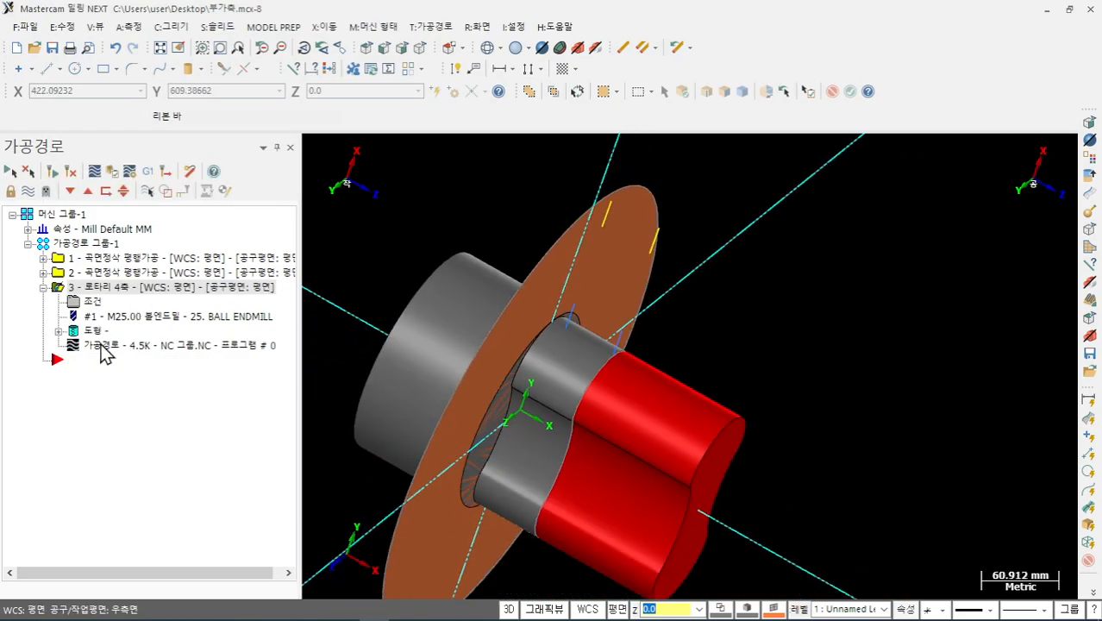
- Backplot the rotary toolpath, scrubbing the timeline and toggling between wireframe and shaded display
click(110, 354)
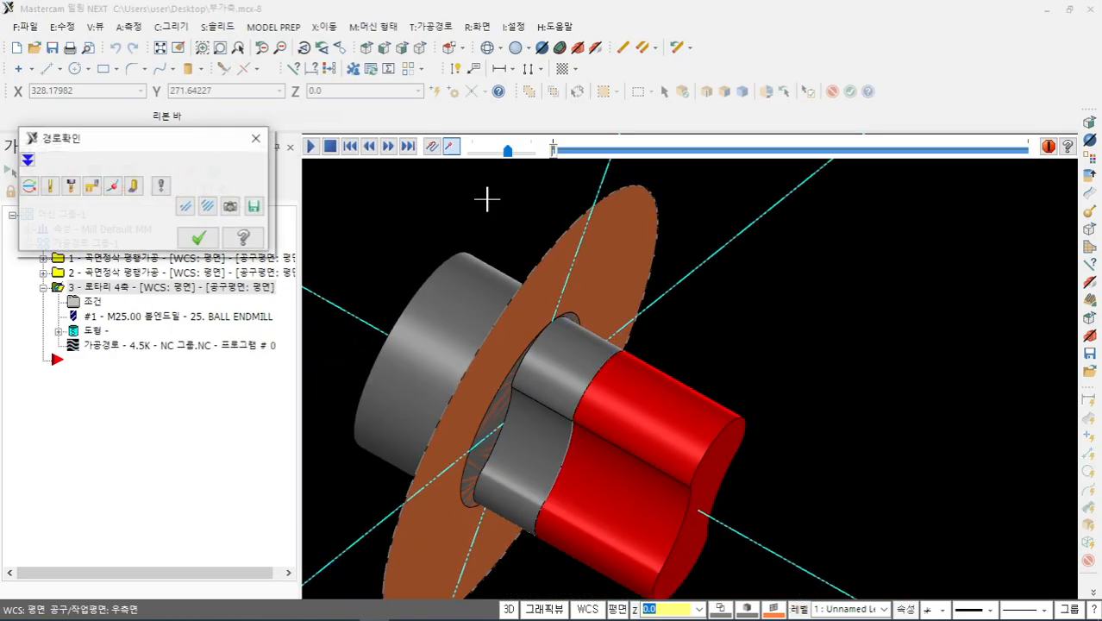
click(555, 153)
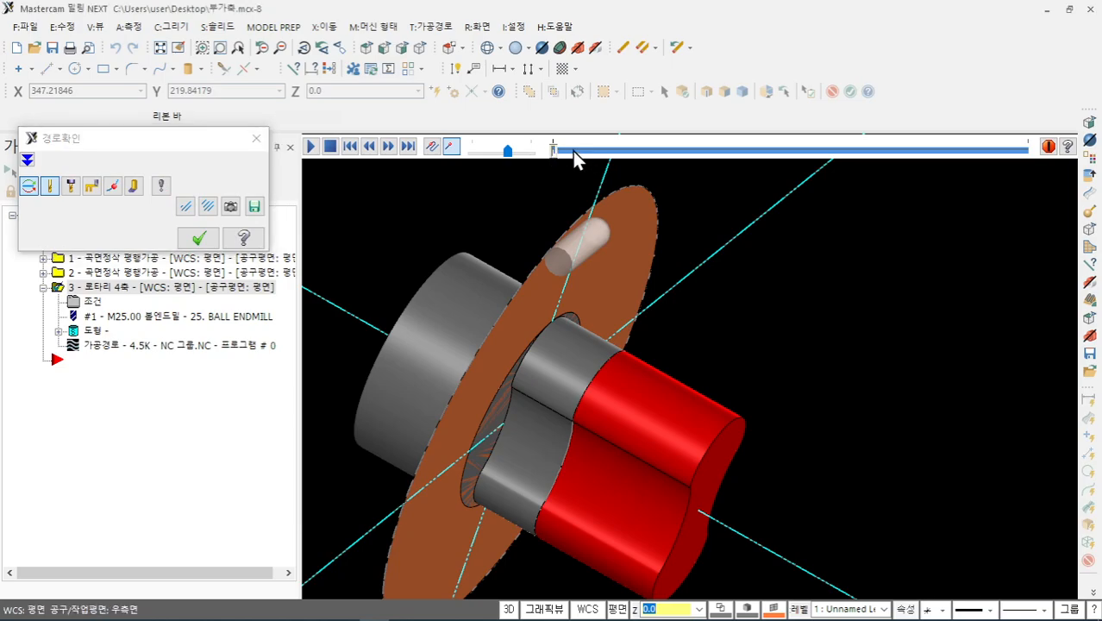
drag(565, 152, 684, 164)
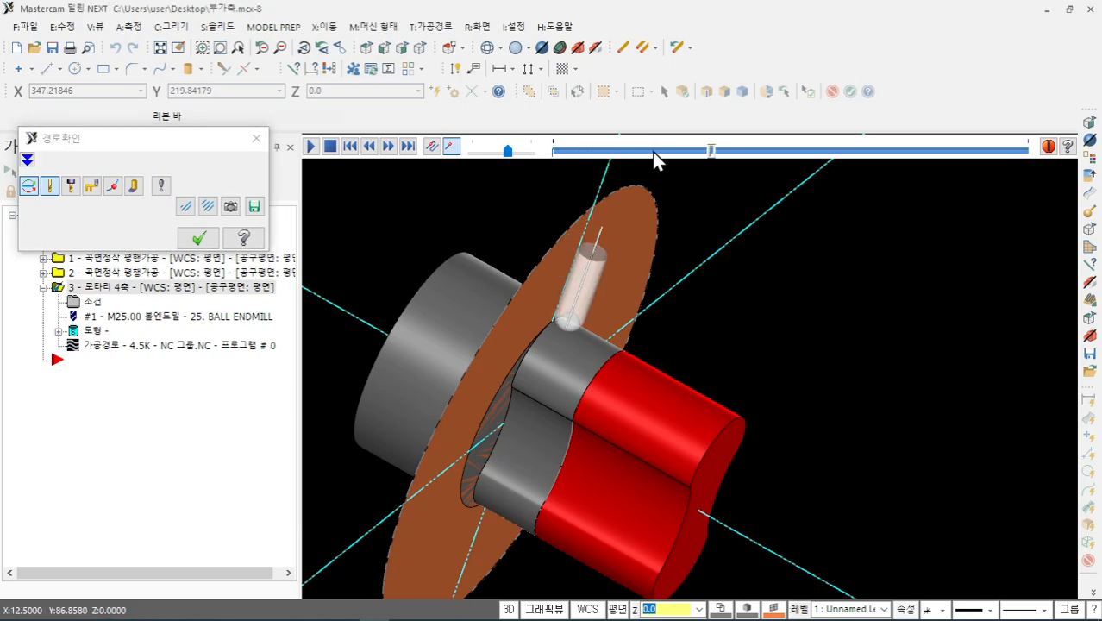
click(652, 154)
middle_drag(710, 256, 593, 308)
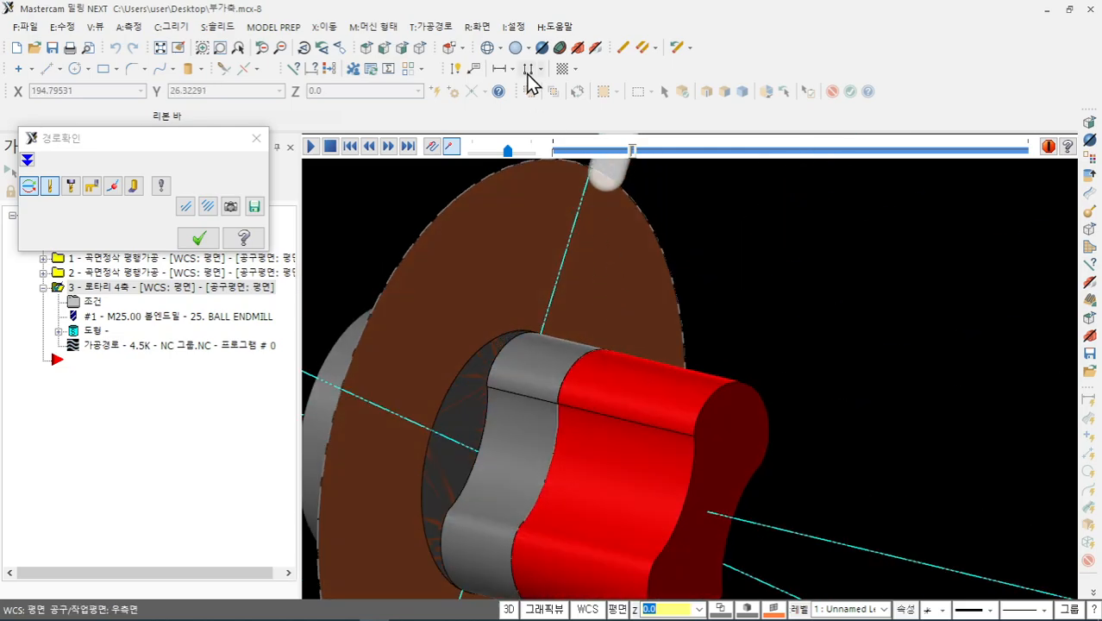
click(489, 48)
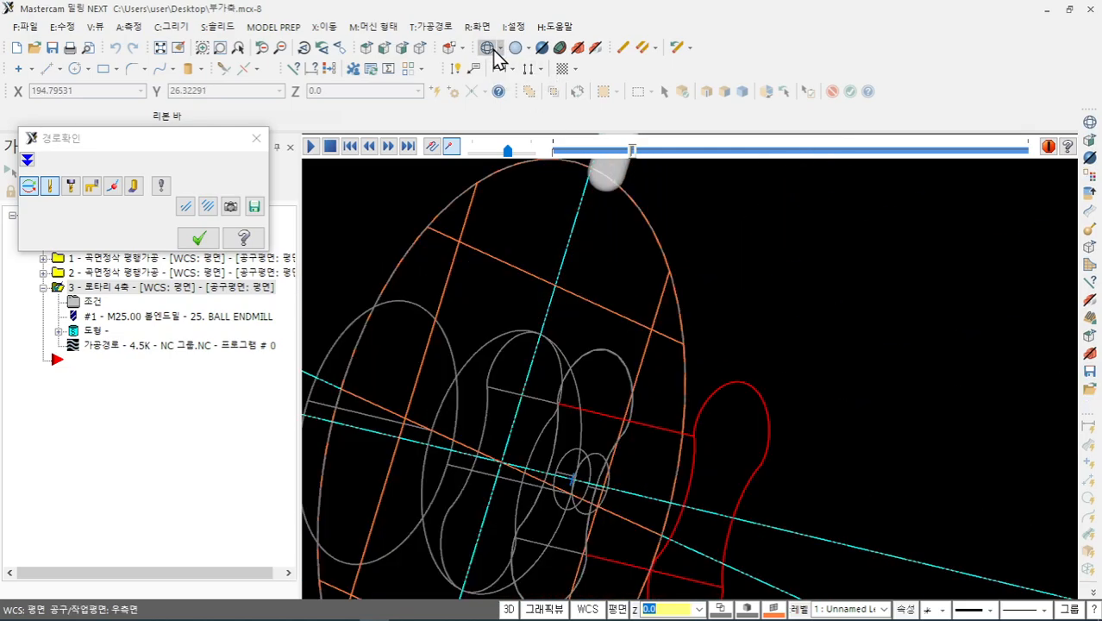
click(515, 47)
scroll(410, 260, down, 3)
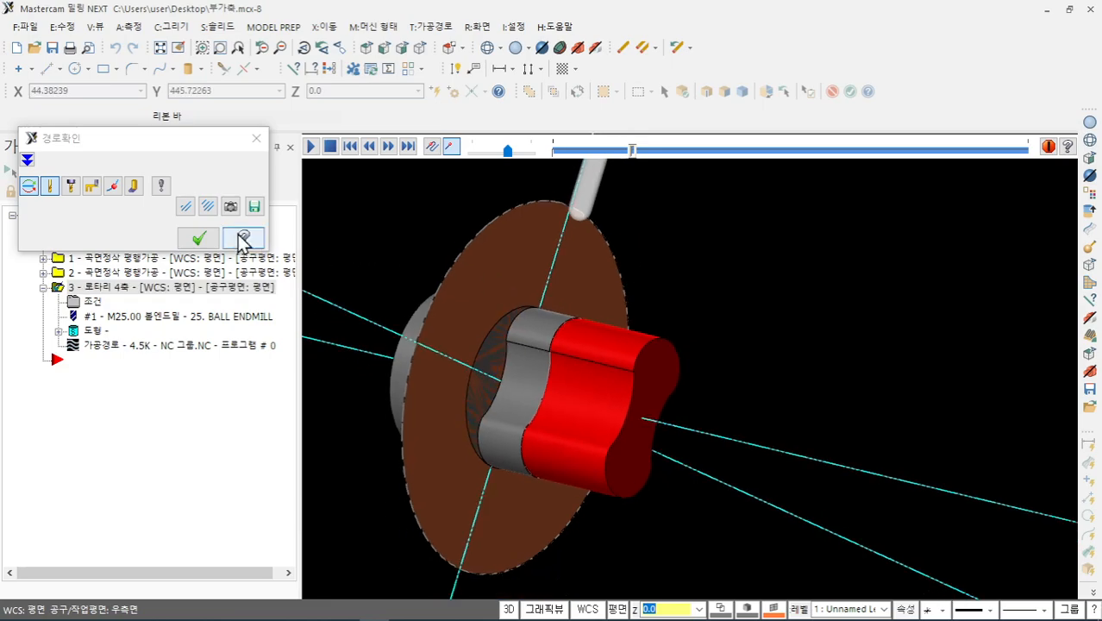
- Close the backplot and set the tool-axis start angle to 90 and rotation angle to 0
click(199, 238)
click(104, 297)
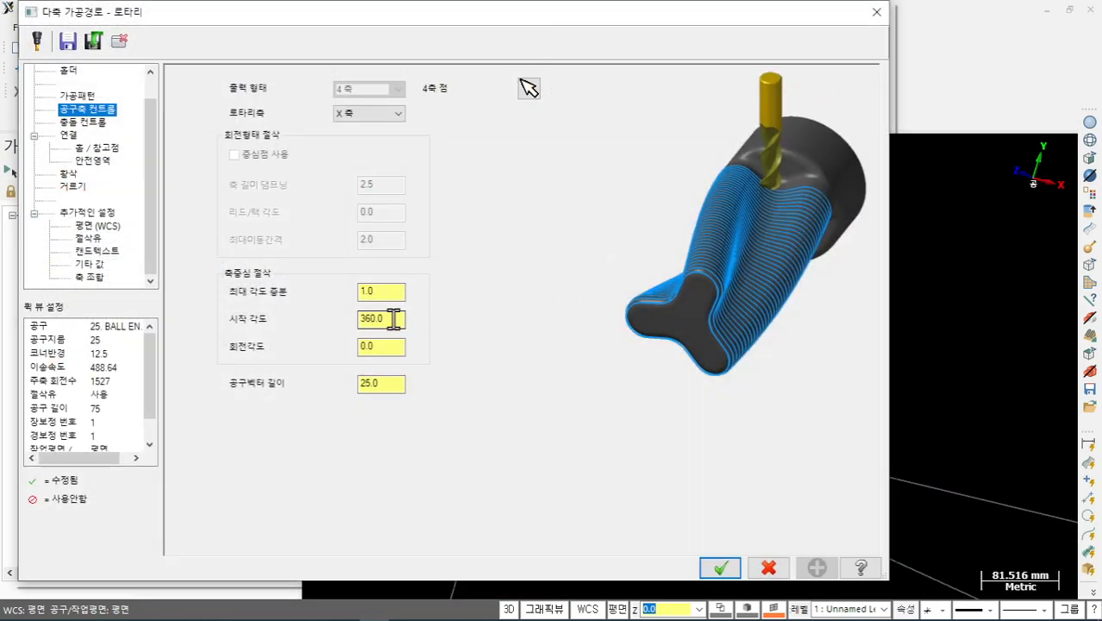
double_click(380, 318)
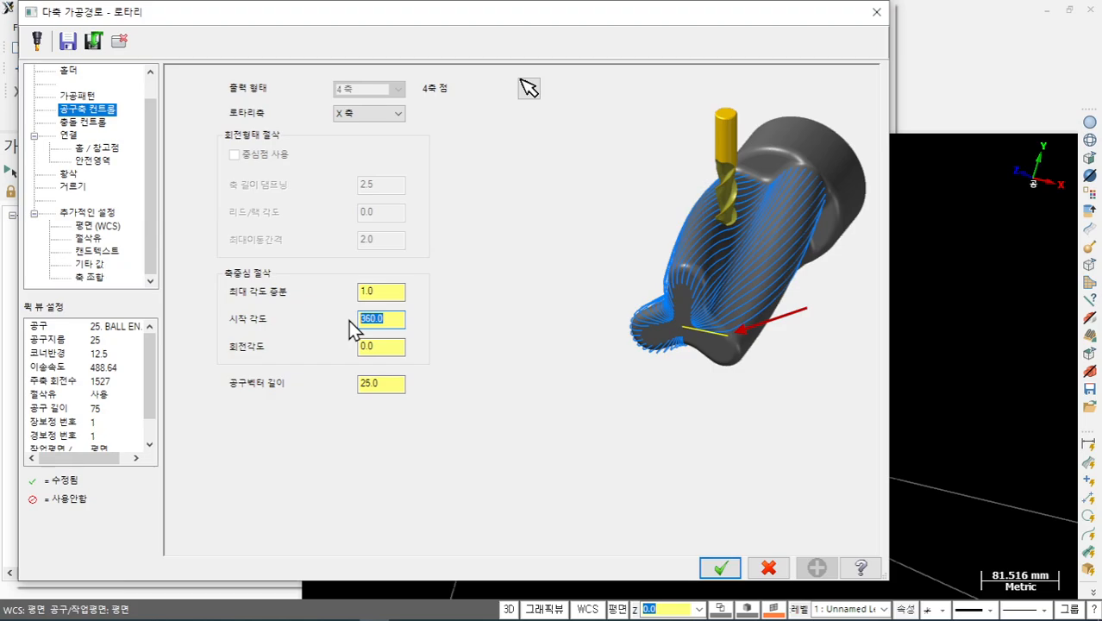
text(90.0)
double_click(380, 346)
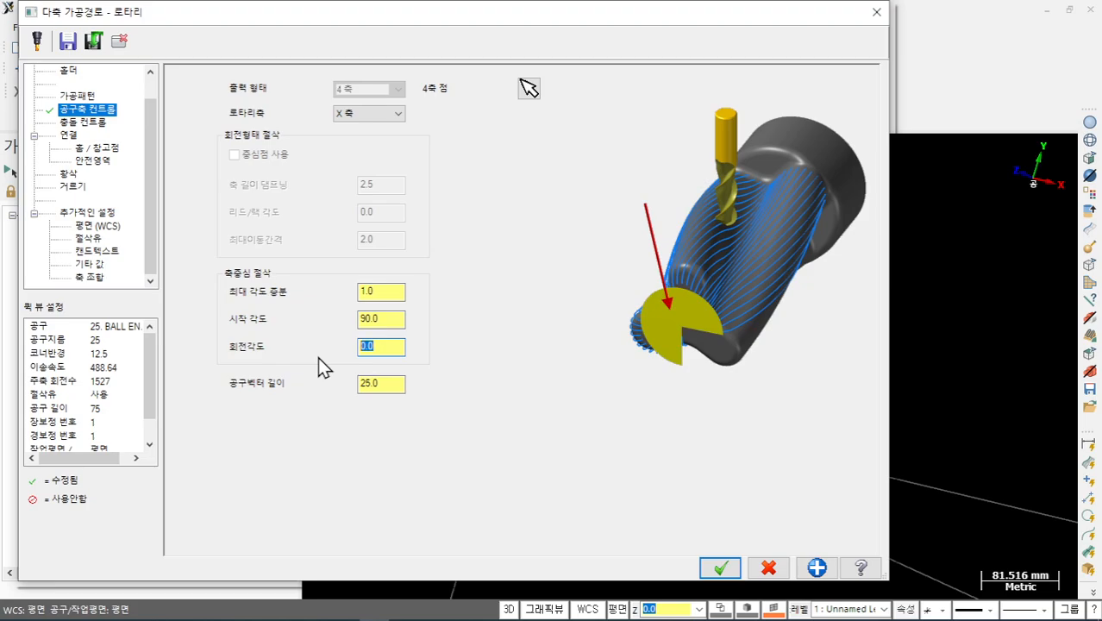
text(0)
click(396, 319)
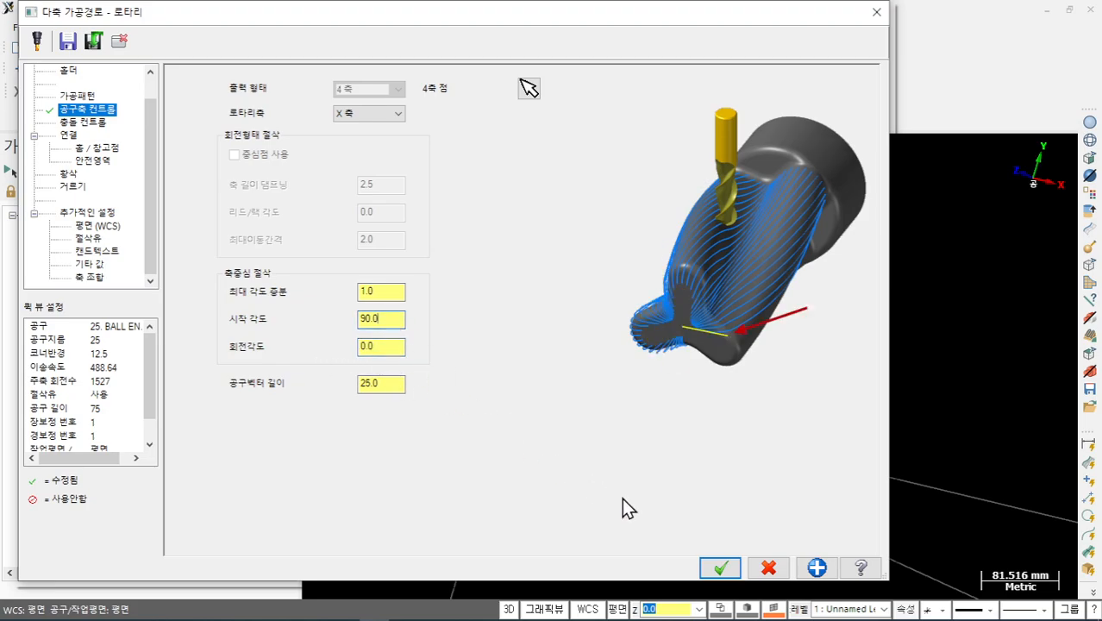
click(721, 568)
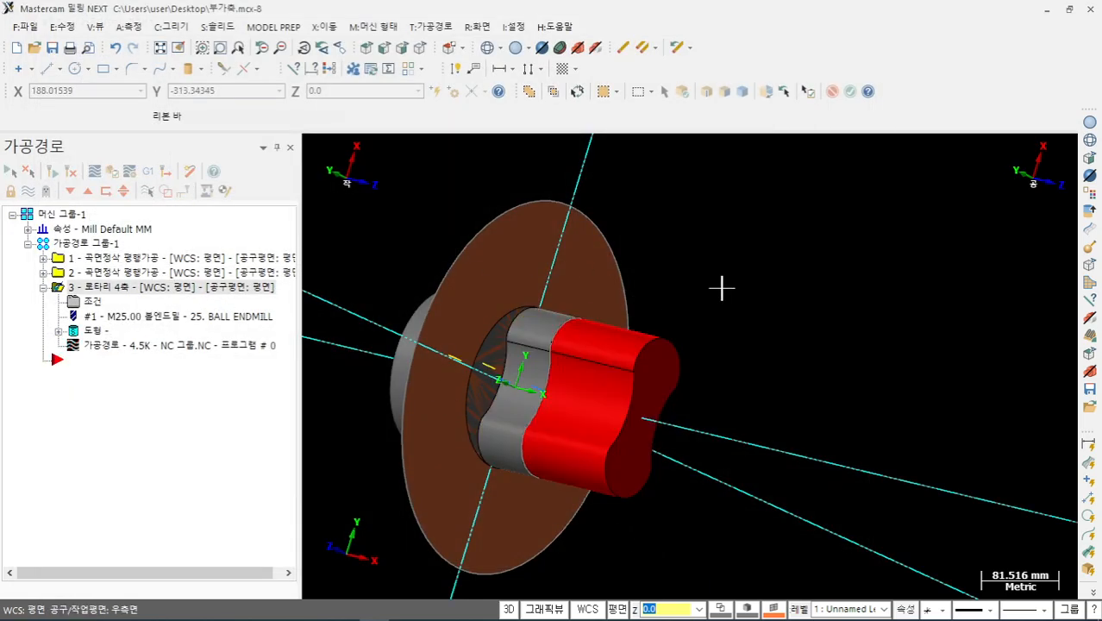
- Change the start angle to 0 and tool vector length to 90, then regenerate the toolpath
scroll(477, 359, up, 3)
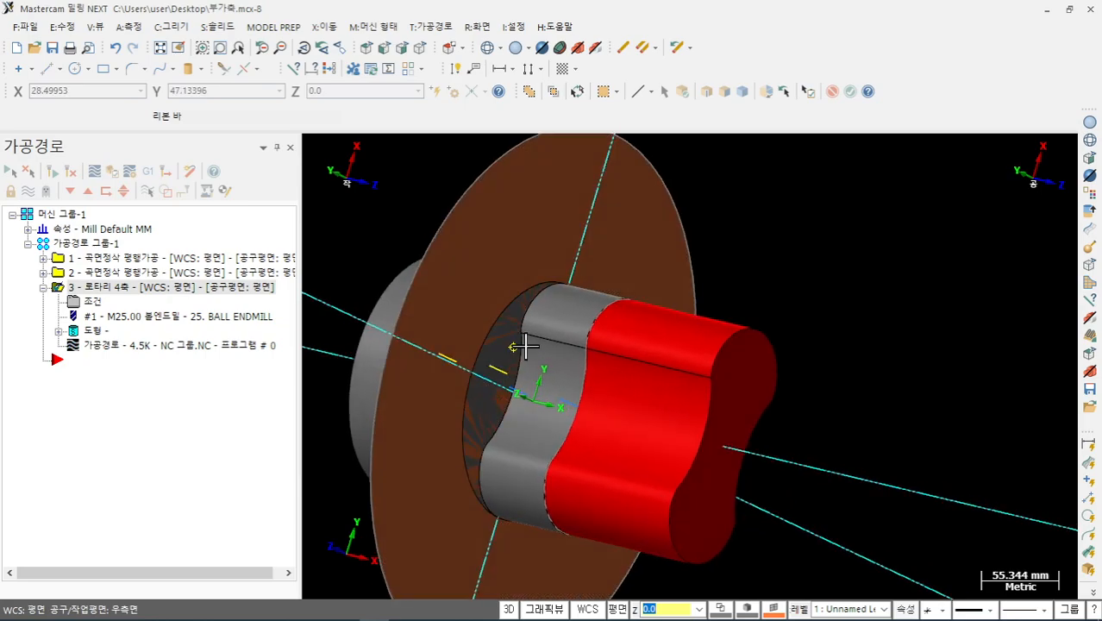
middle_drag(513, 347, 524, 311)
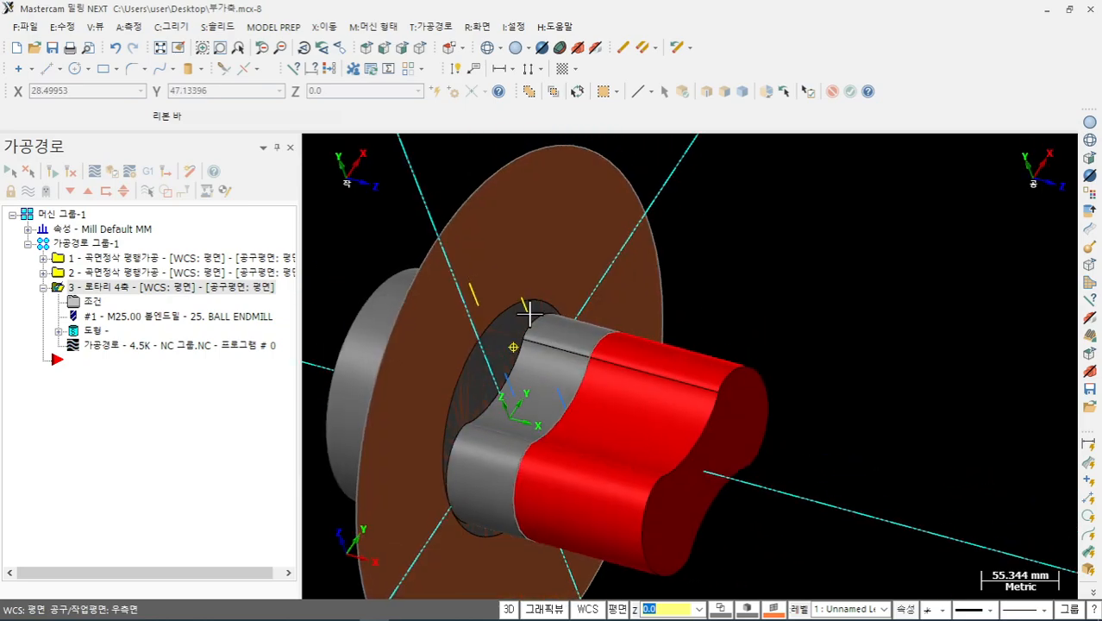
click(92, 300)
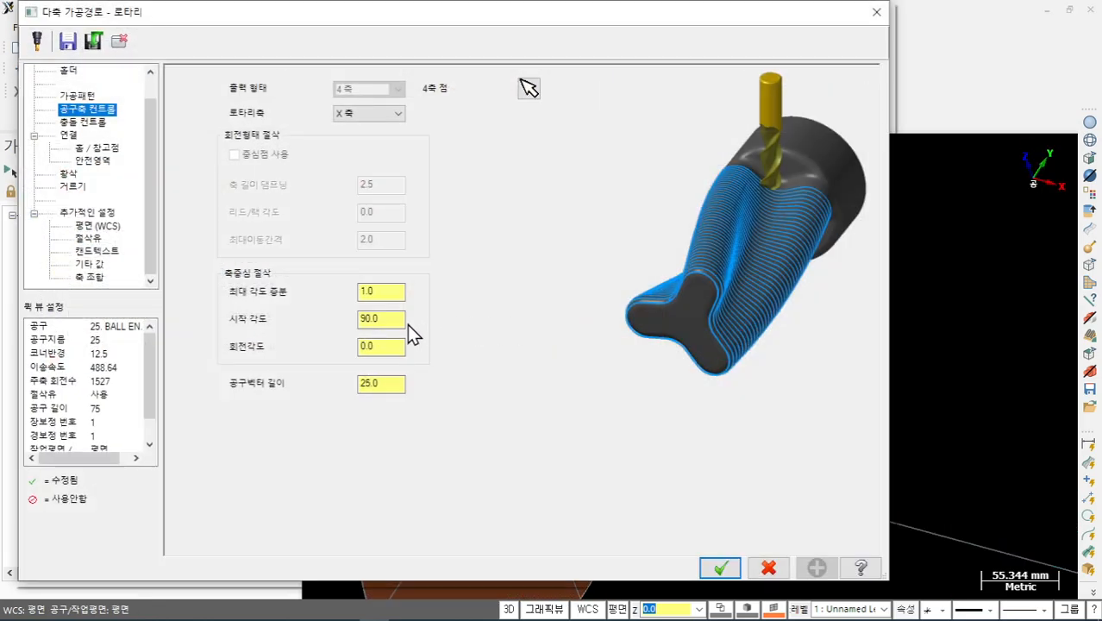
double_click(373, 319)
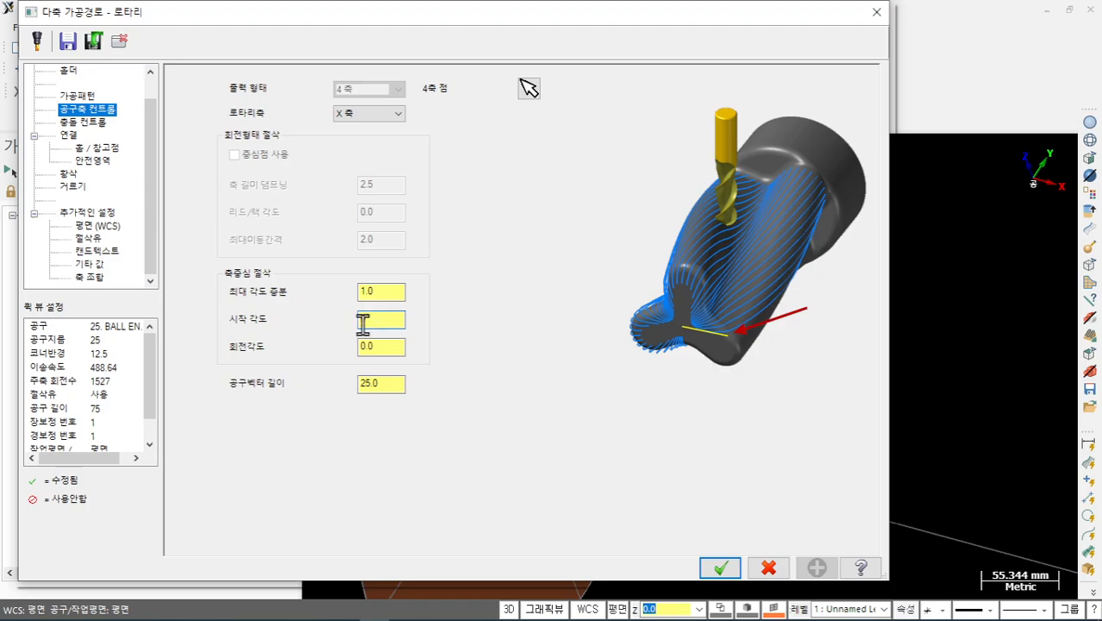
text(0)
double_click(379, 382)
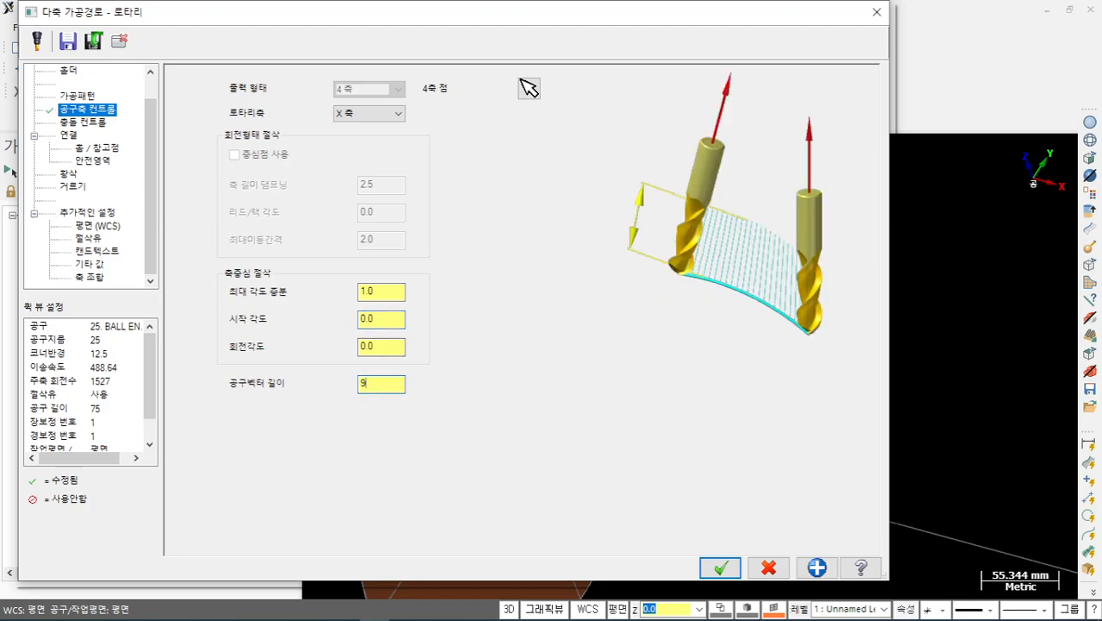
click(721, 567)
click(69, 172)
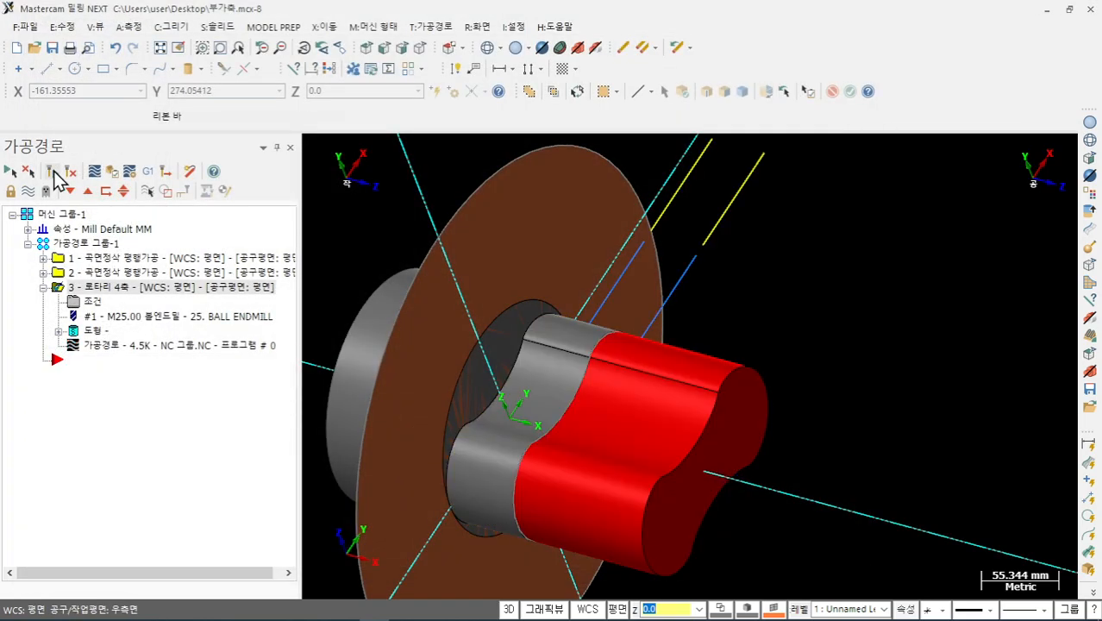
- Backplot the regenerated rotary toolpath, running the playback to the end of the path
click(94, 171)
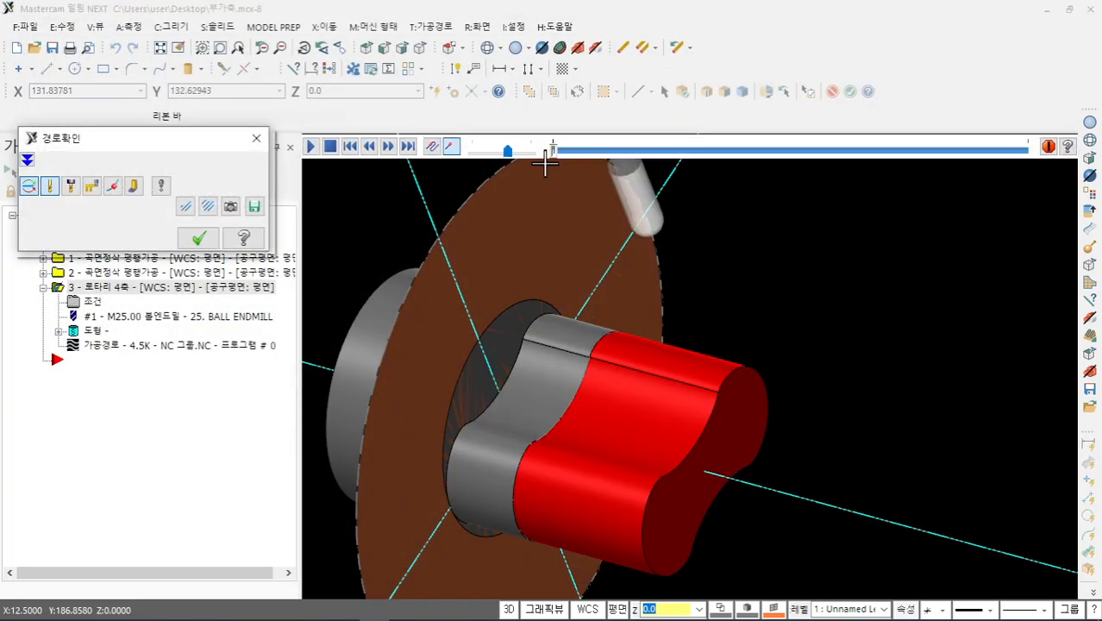
drag(556, 155, 948, 204)
middle_drag(888, 280, 698, 297)
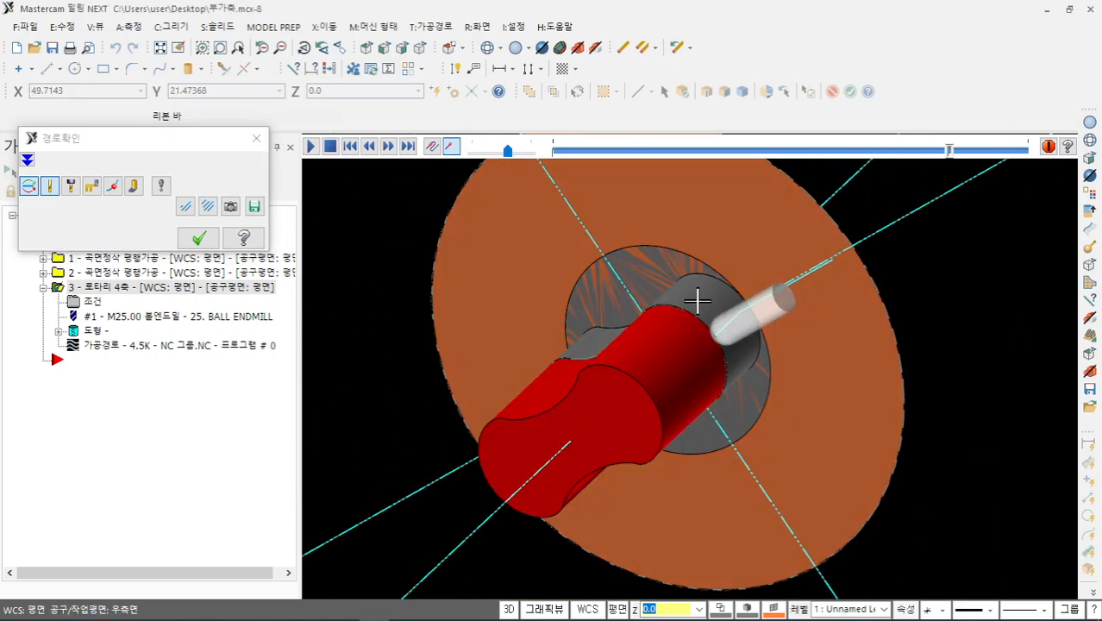
drag(949, 153, 1017, 166)
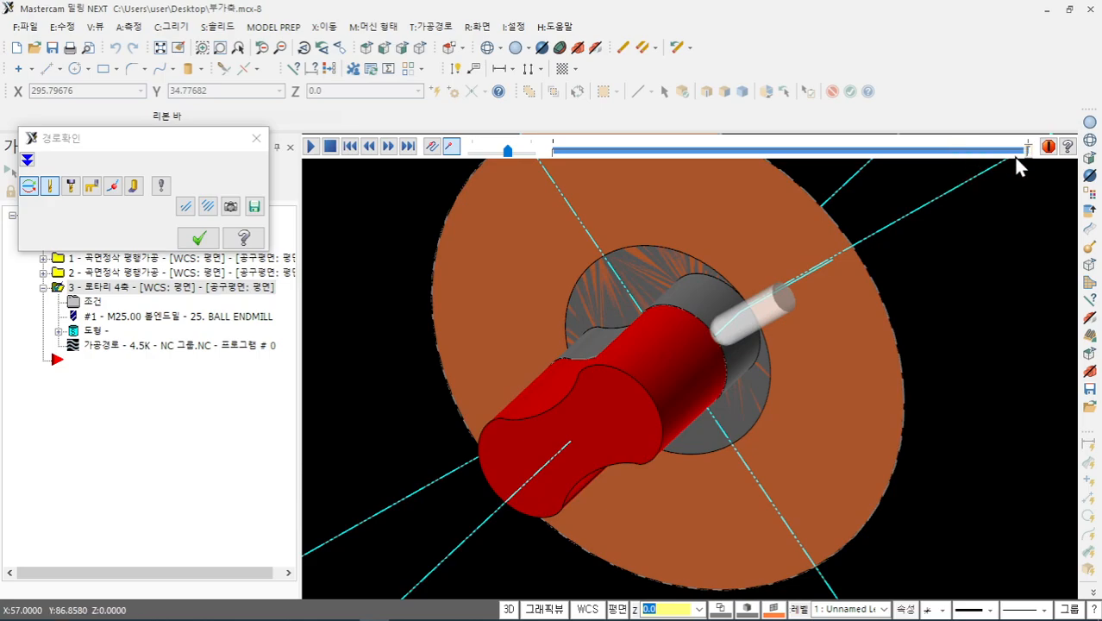
click(199, 239)
- Change the Tool Axis Control rotation angle to 360 and regenerate the rotary toolpath (158.7K)
click(119, 300)
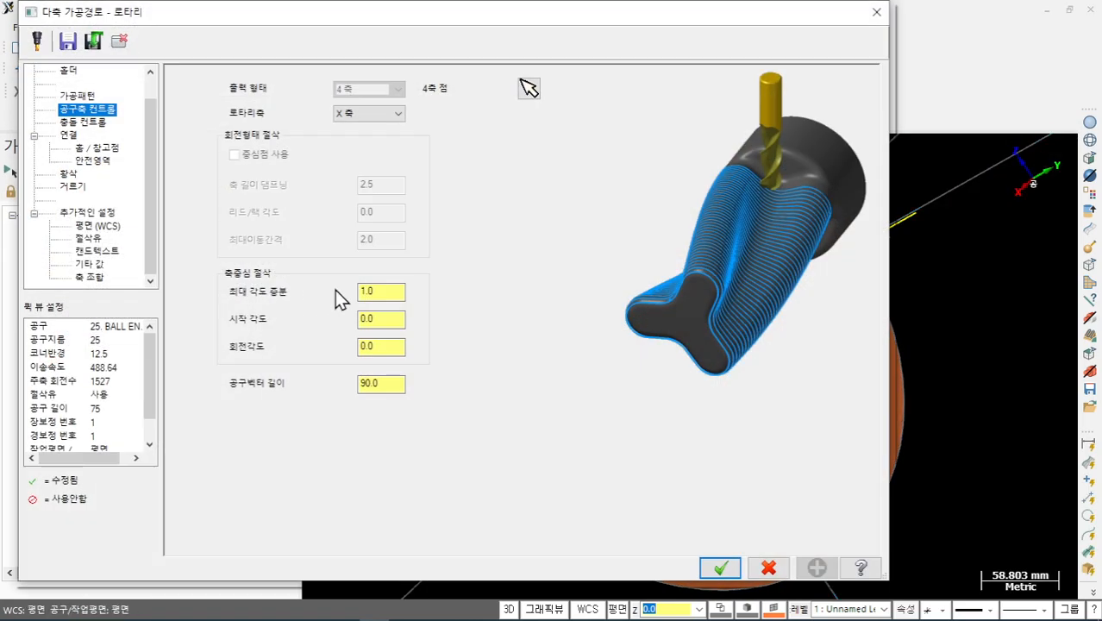
double_click(392, 318)
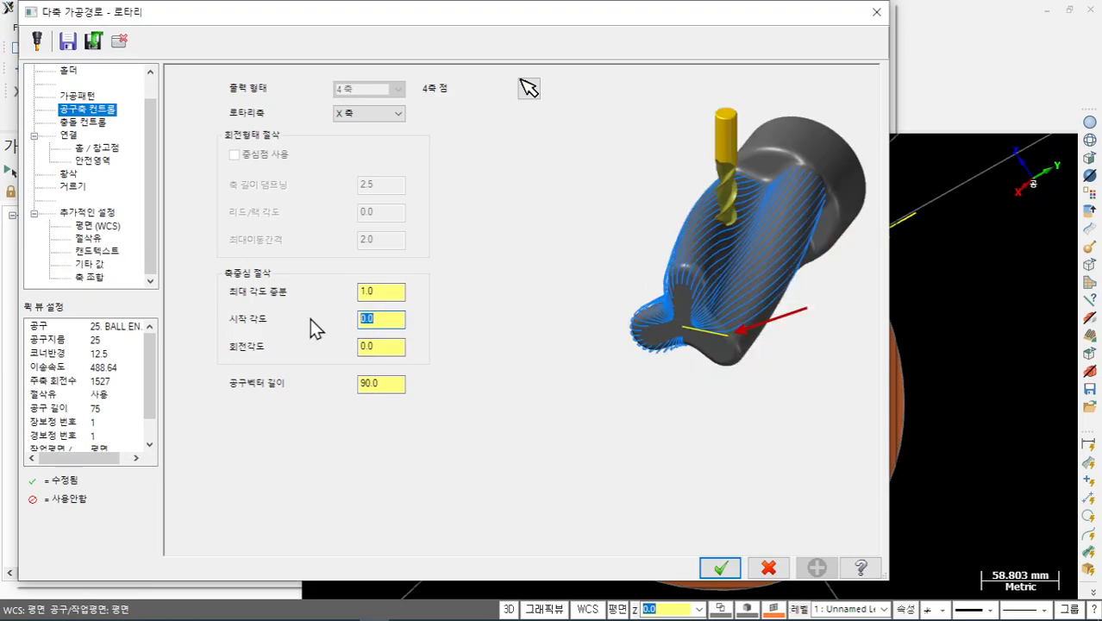
text(-)
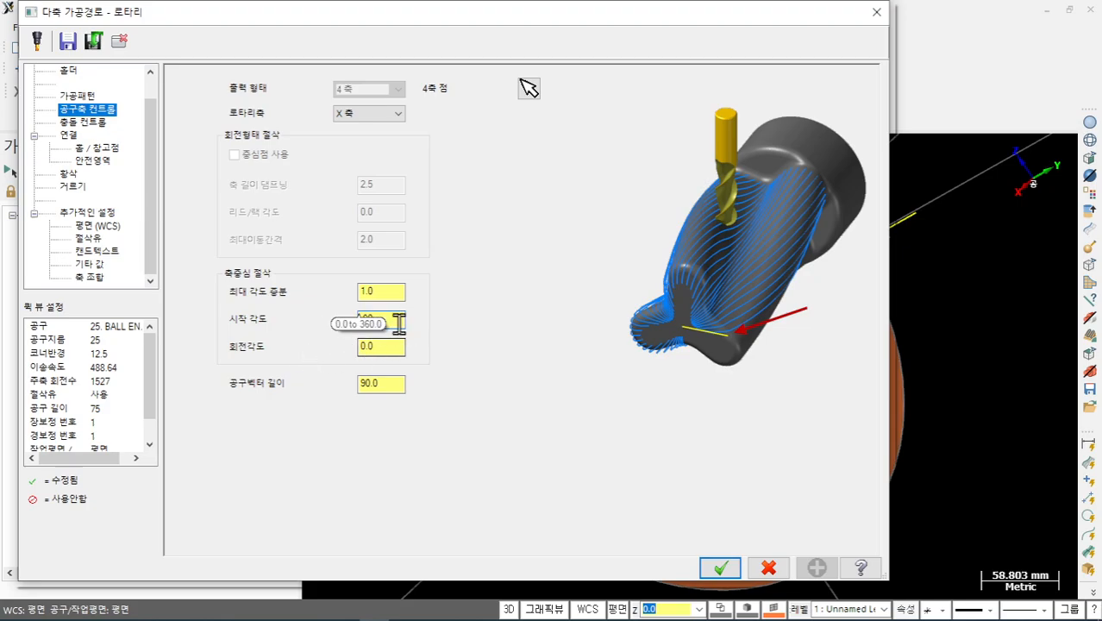
drag(393, 346, 333, 349)
text(360)
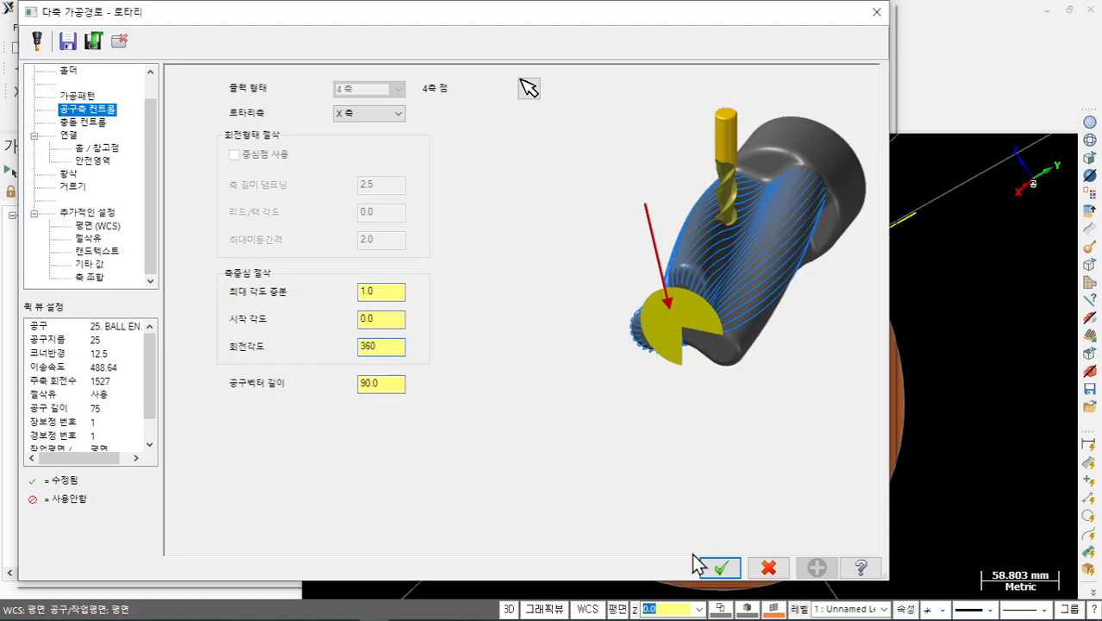
drag(393, 386, 289, 390)
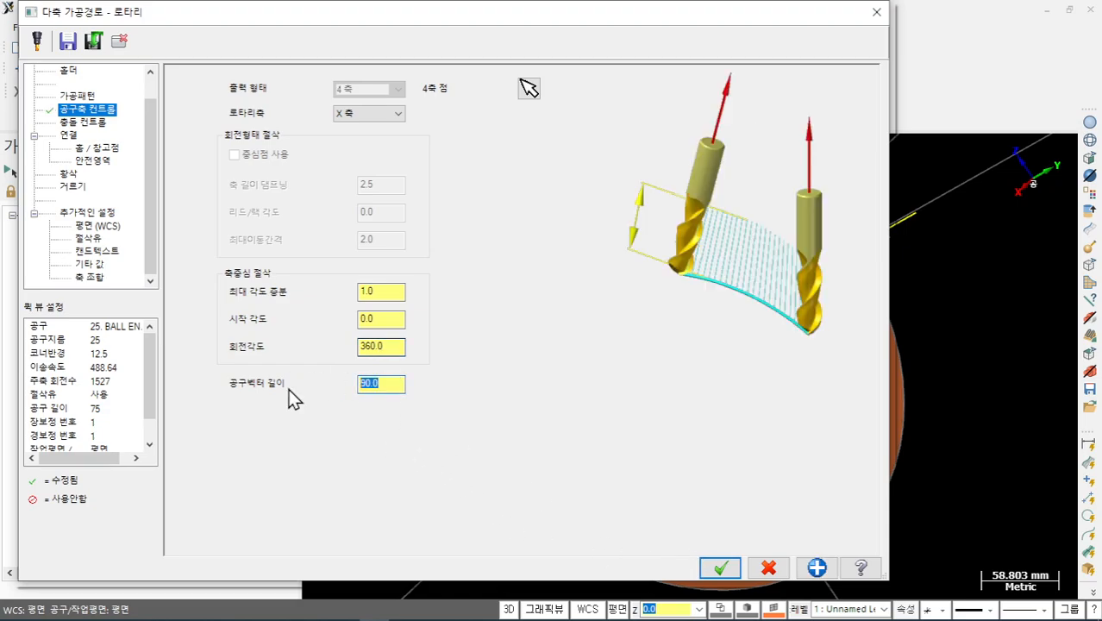
click(719, 566)
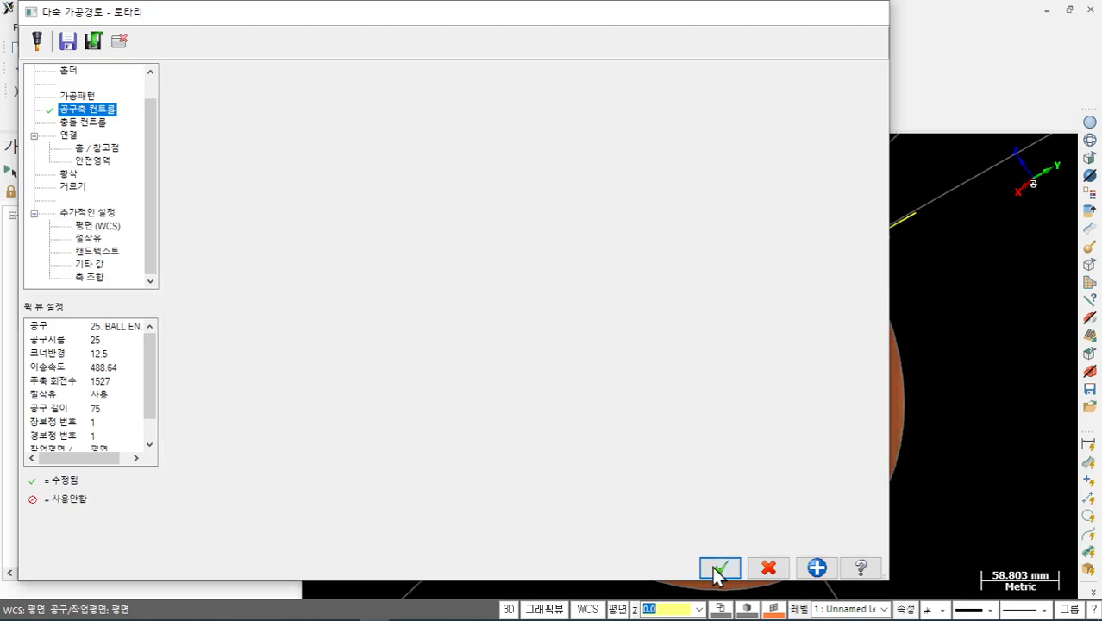
click(52, 171)
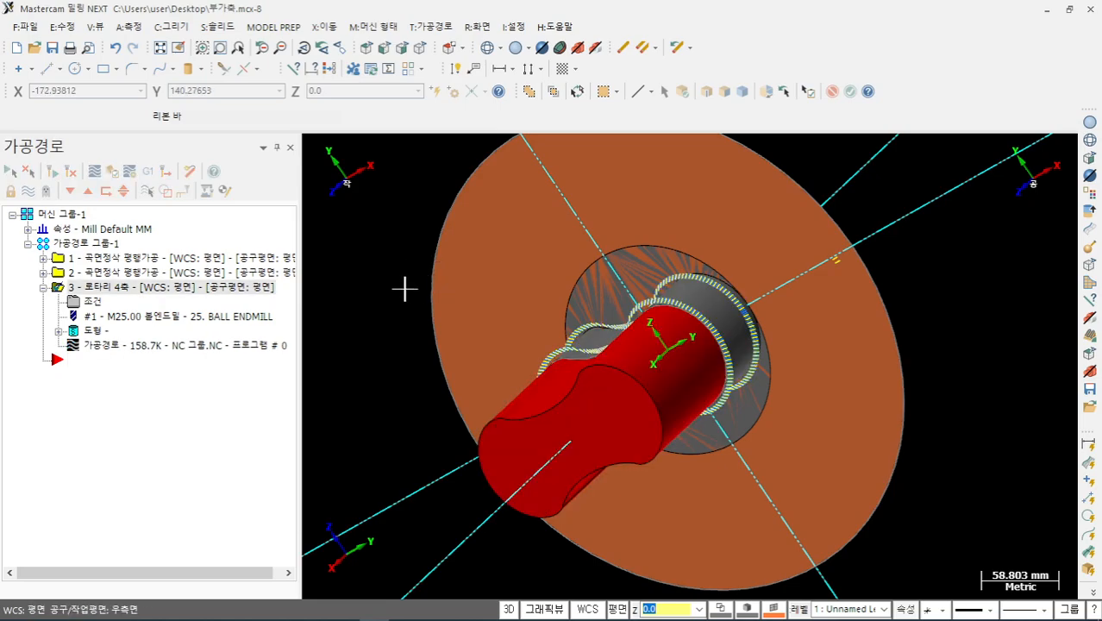
- Backplot the full-circle rotary toolpath, then select all operations and launch Verify
middle_drag(427, 318, 428, 337)
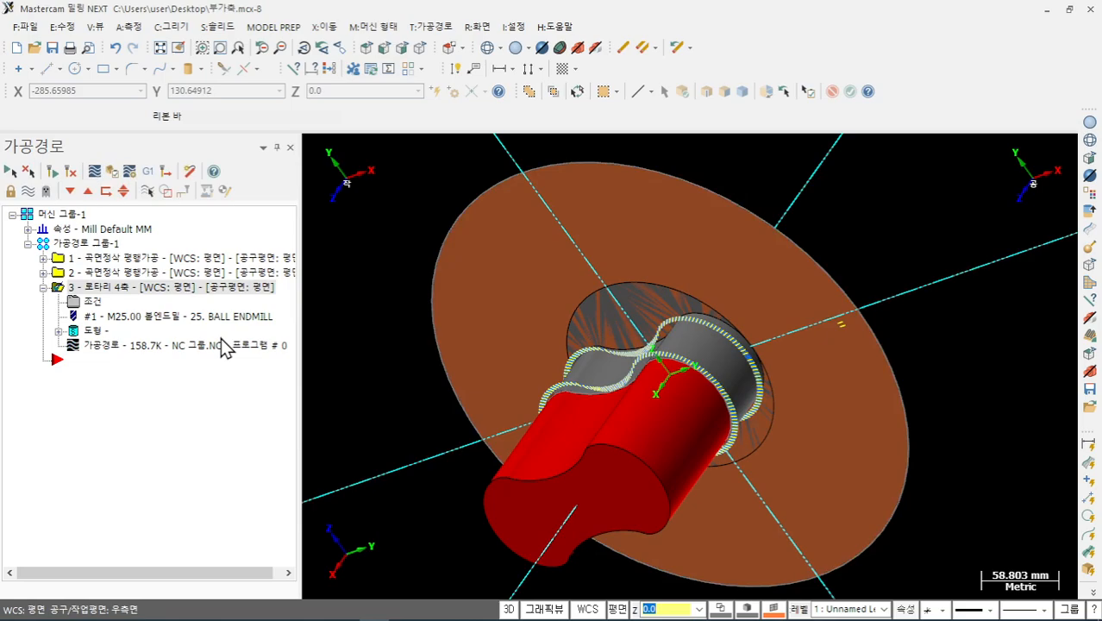
click(156, 345)
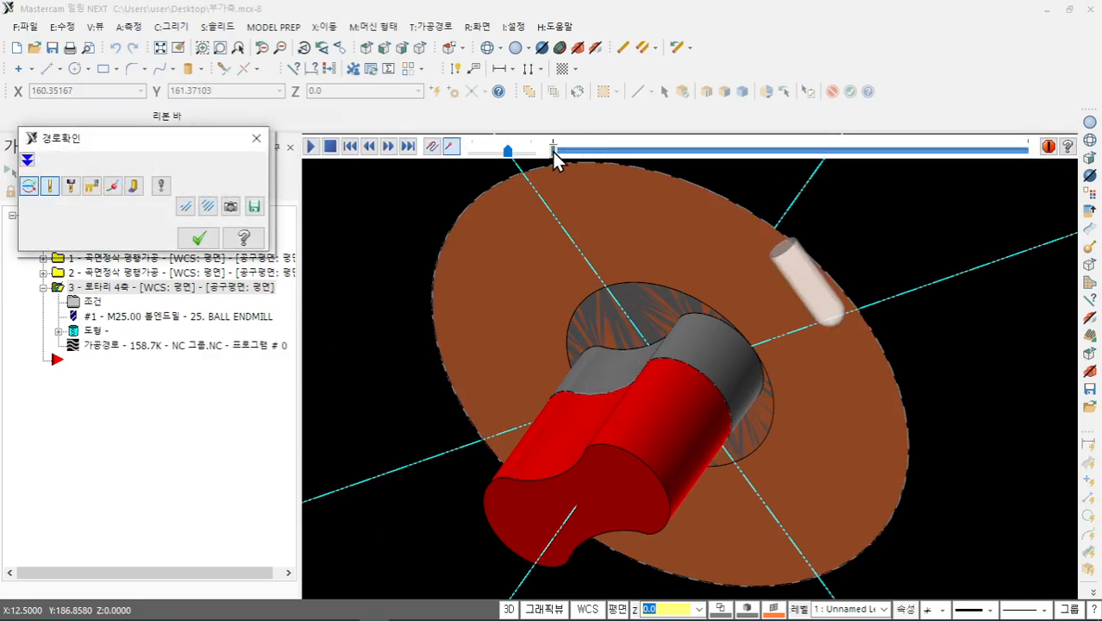
mouse_move(552, 151)
mouse_down()
mouse_move(798, 218)
mouse_move(981, 230)
mouse_move(1043, 214)
mouse_up()
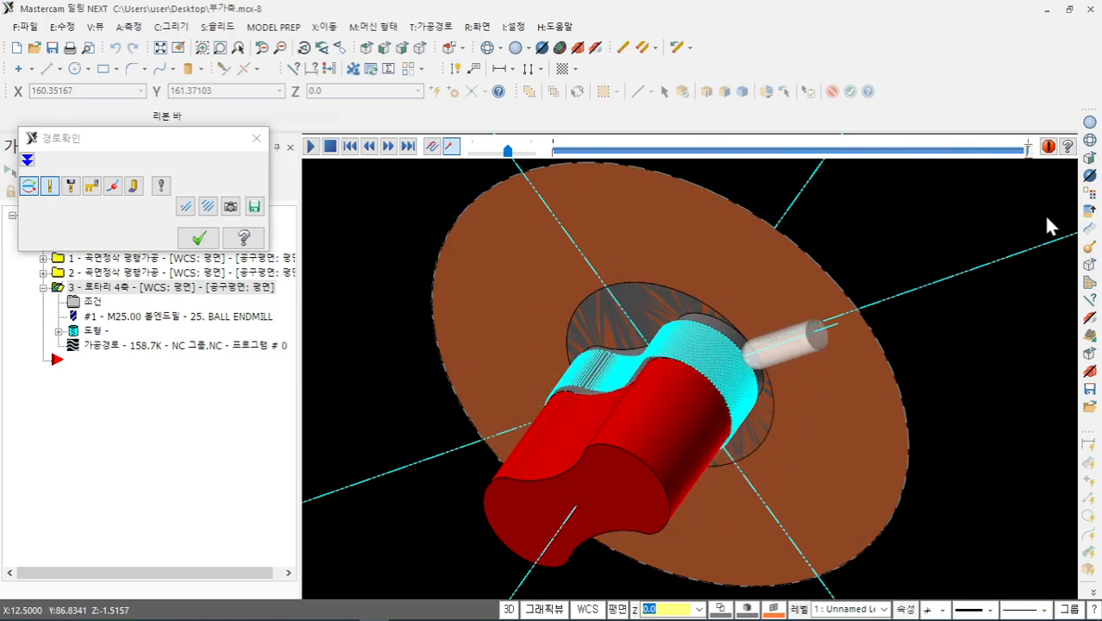
scroll(832, 381, up, 5)
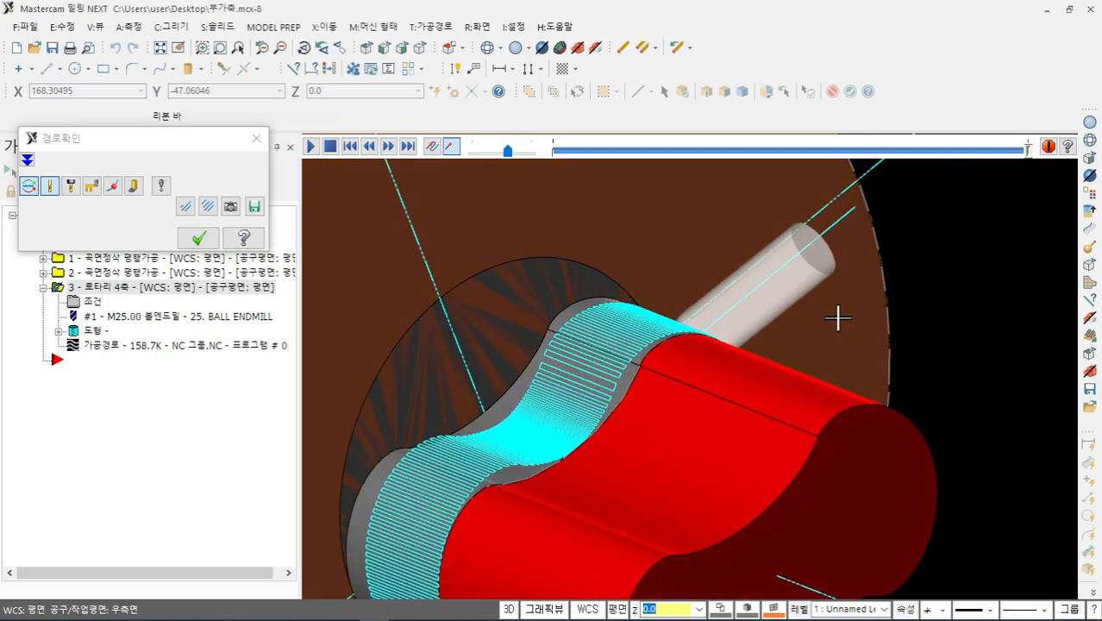
click(199, 238)
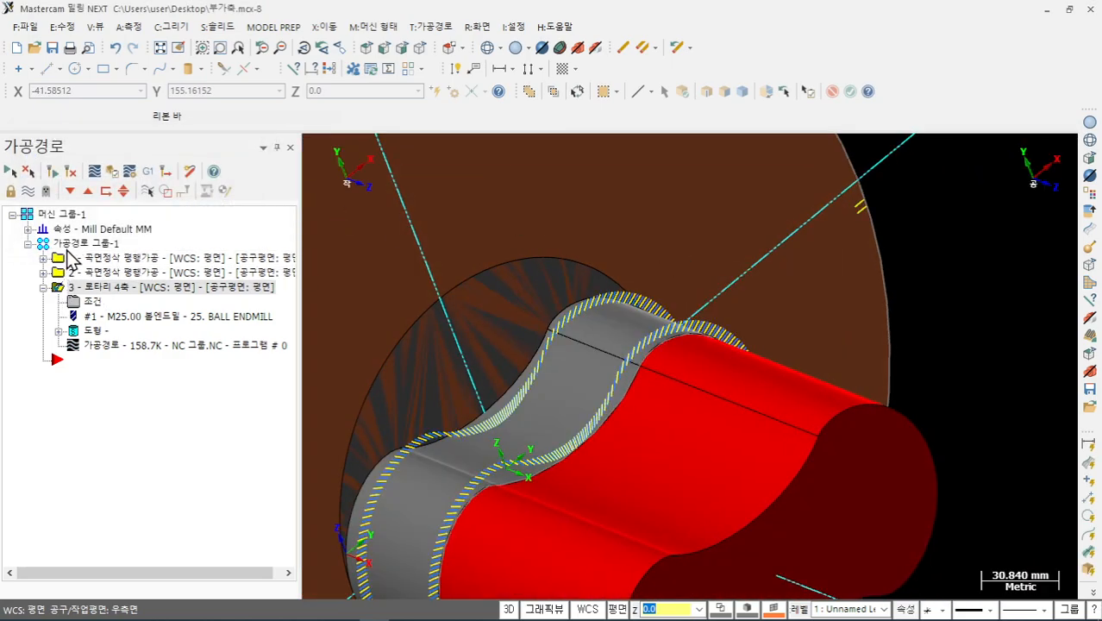
click(78, 243)
click(113, 170)
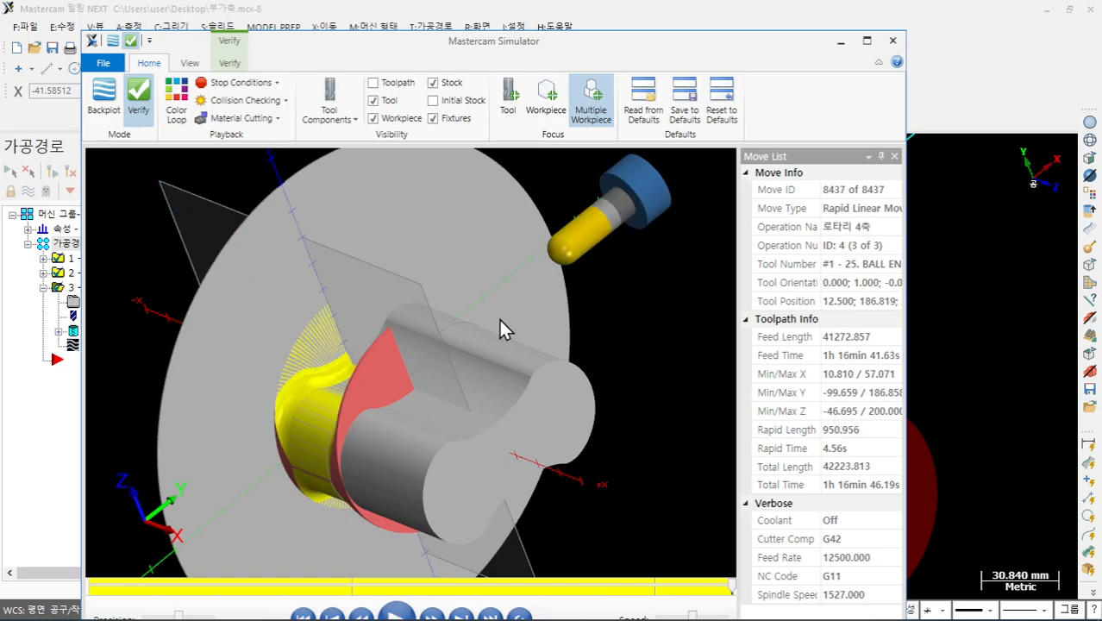
- Orbit and zoom the simulated shaft to inspect the cut corner, disc and grooved end, then close the simulator
drag(505, 326, 591, 356)
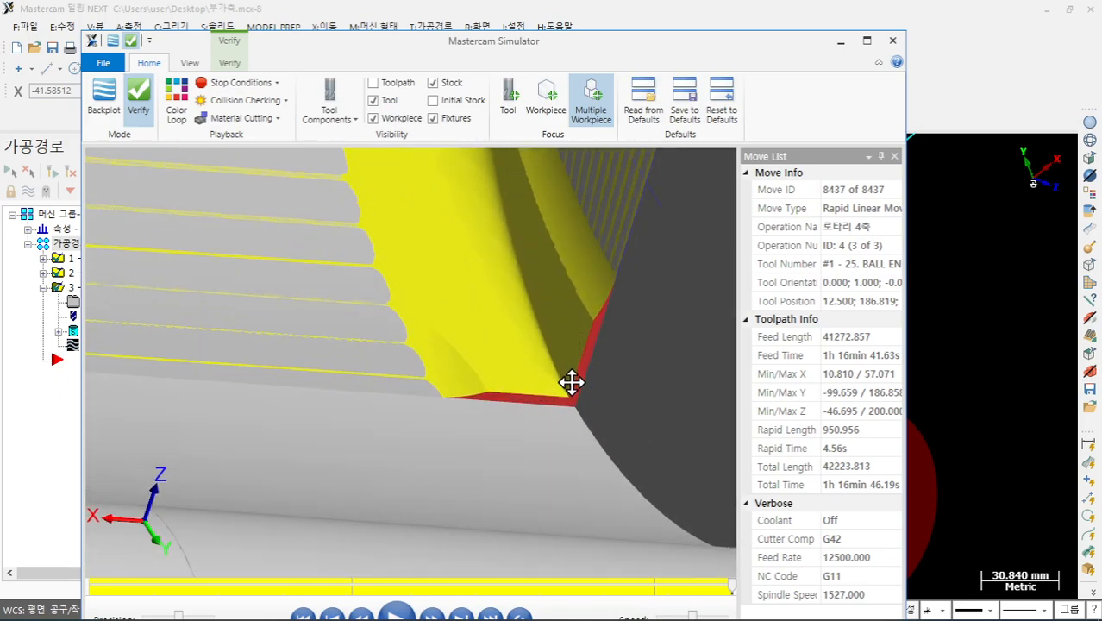
scroll(565, 412, up, 4)
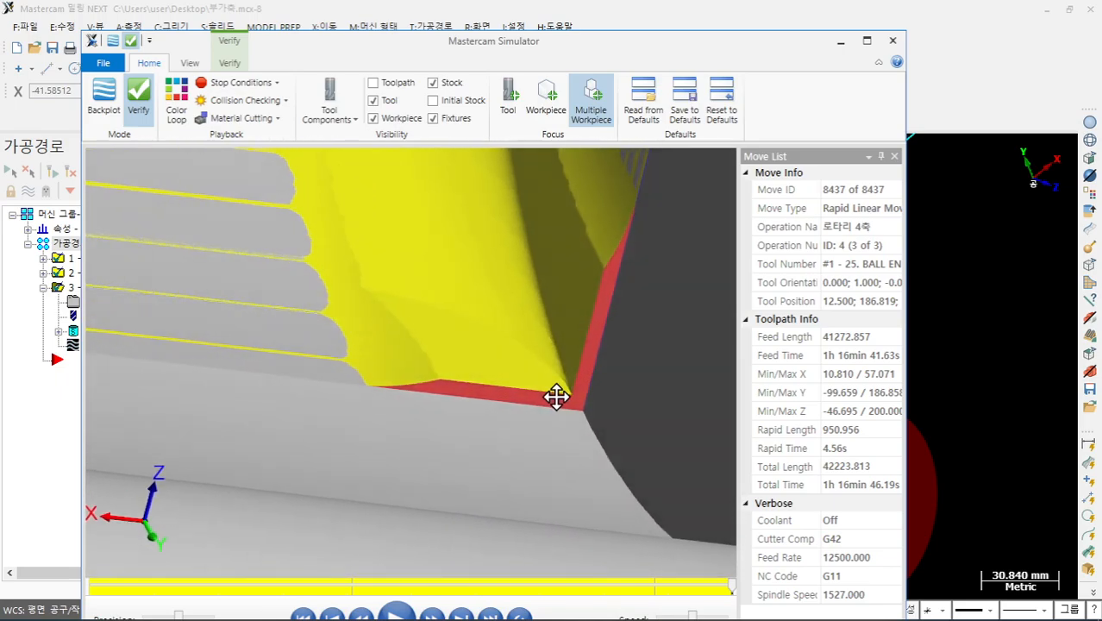
drag(569, 403, 456, 251)
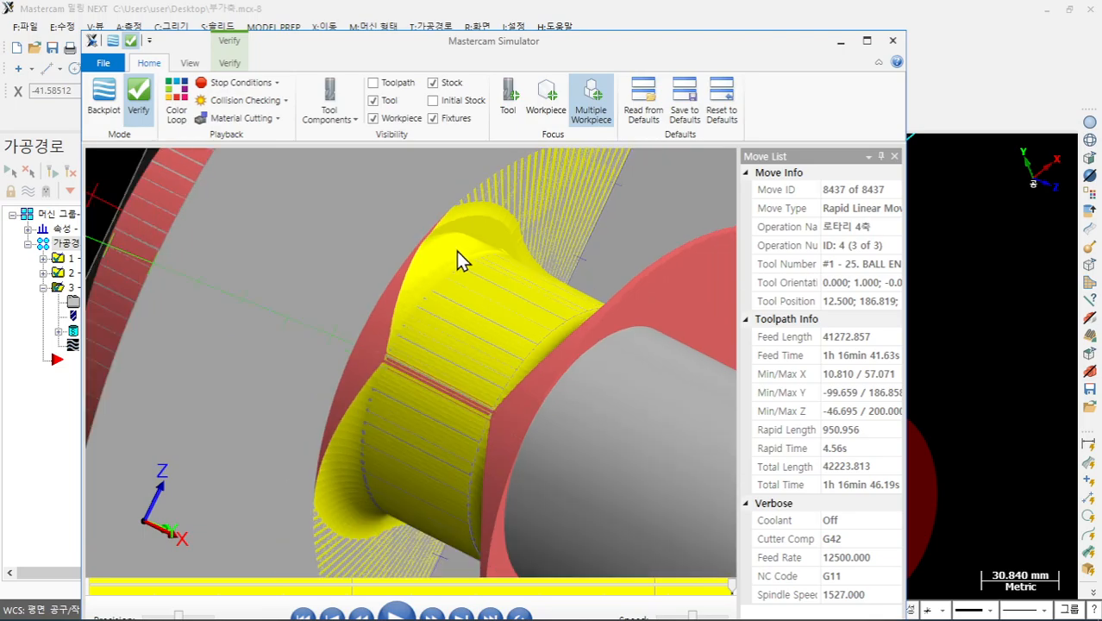
scroll(442, 284, down, 3)
drag(671, 254, 628, 234)
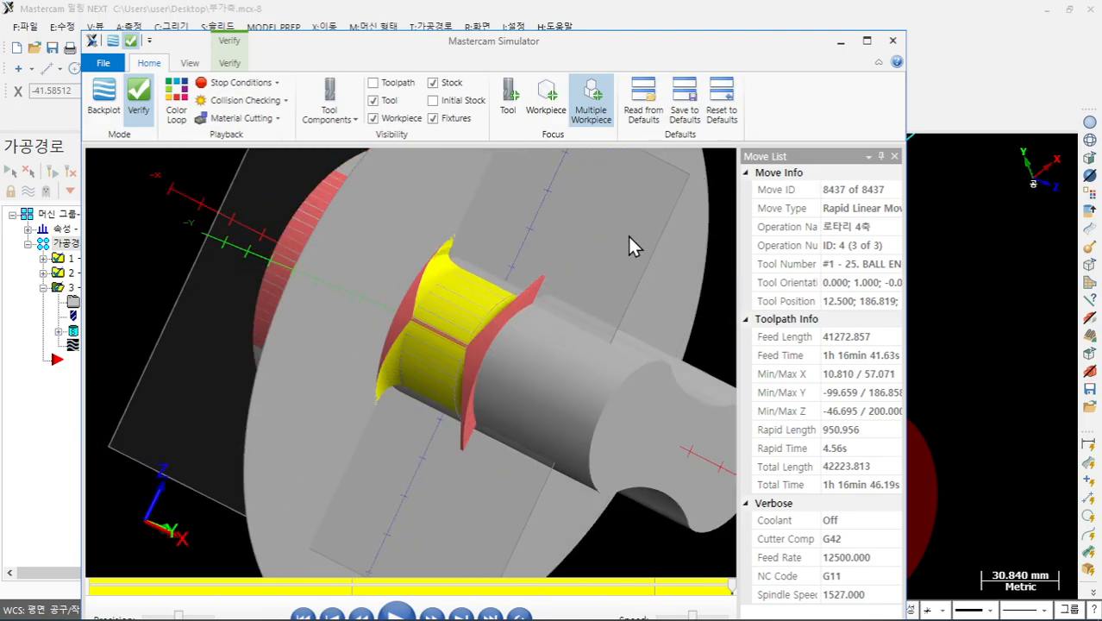
drag(489, 256, 375, 261)
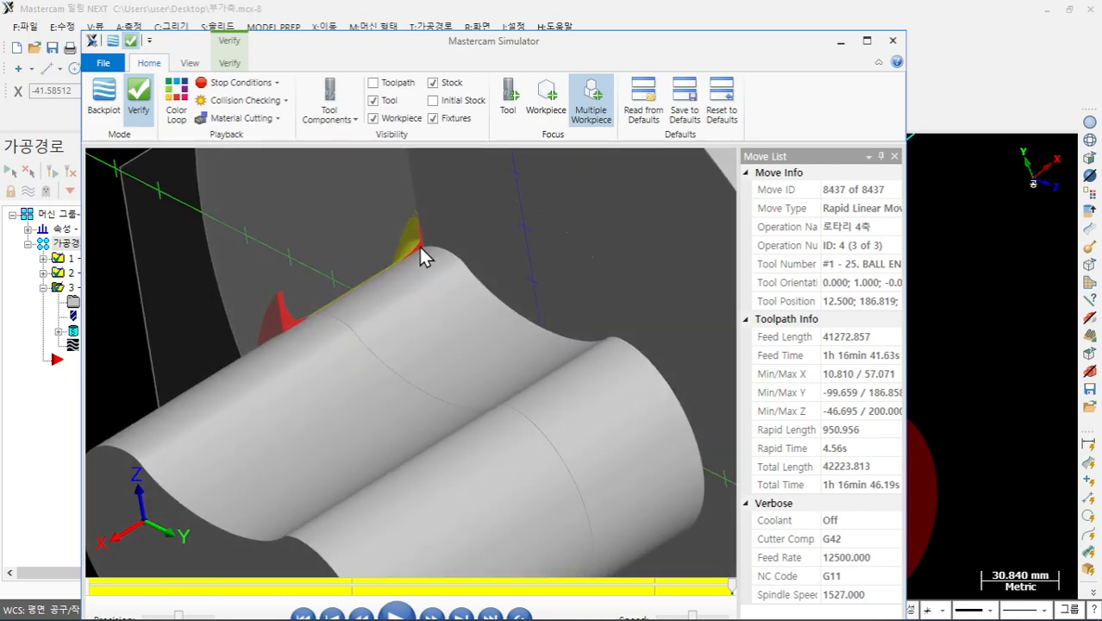
scroll(420, 246, up, 3)
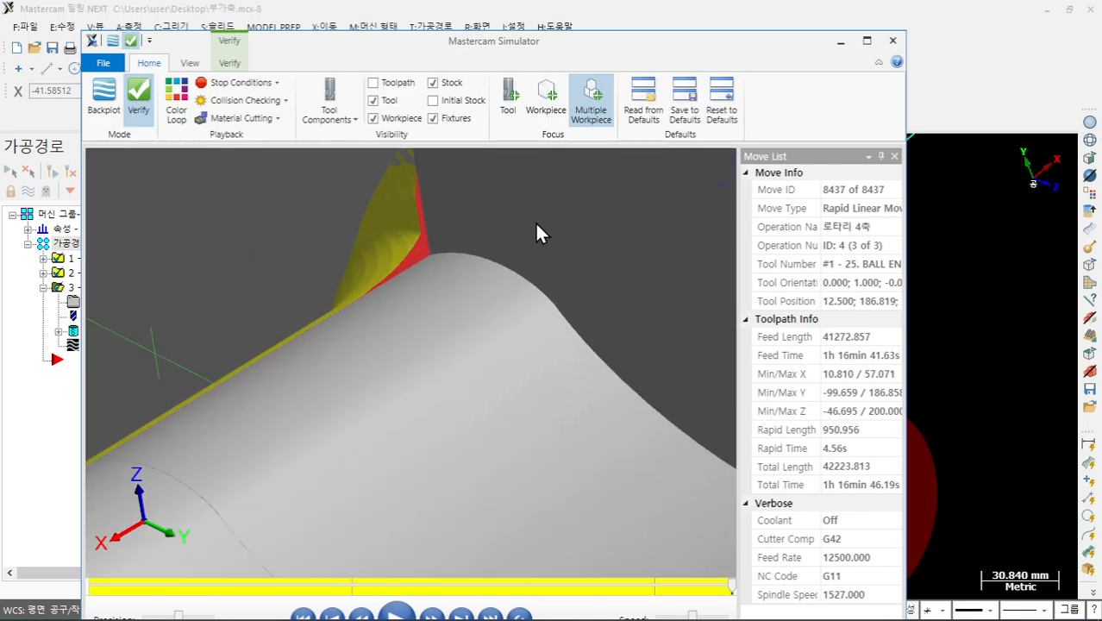
click(891, 41)
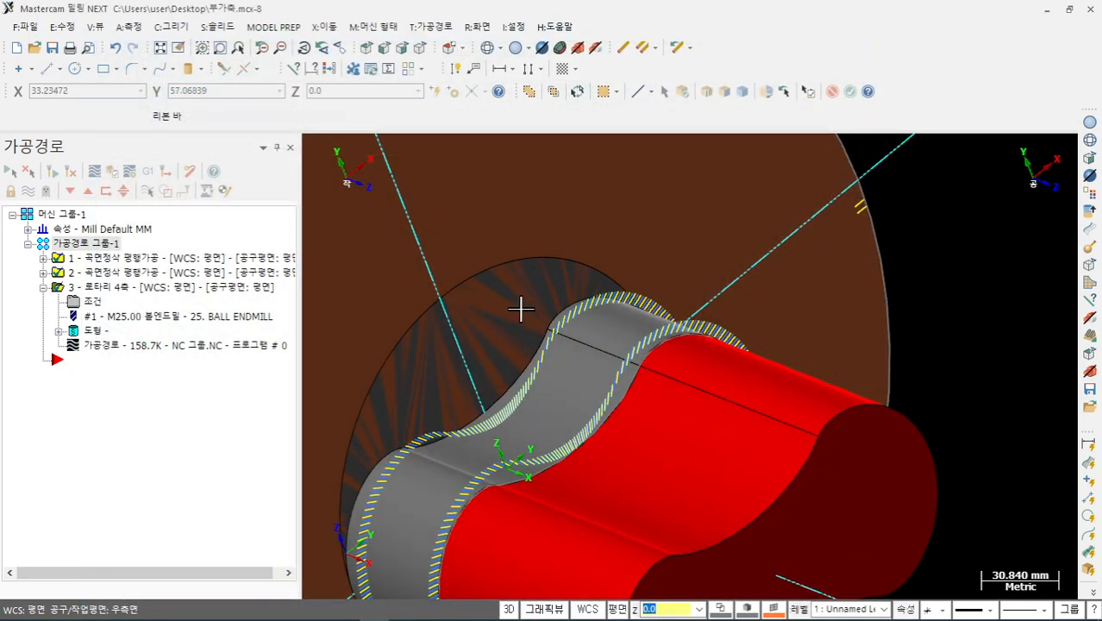
scroll(519, 310, down, 4)
- Copy the rotary 4-axis operations and place the copies after the originals
scroll(559, 317, up, 1)
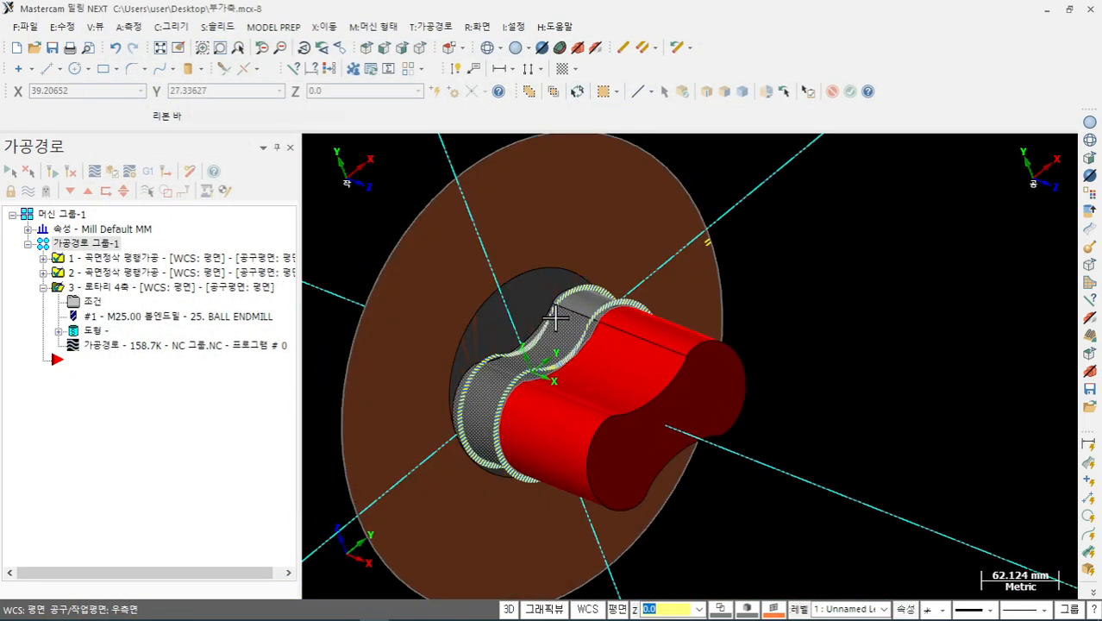
middle_drag(558, 317, 593, 320)
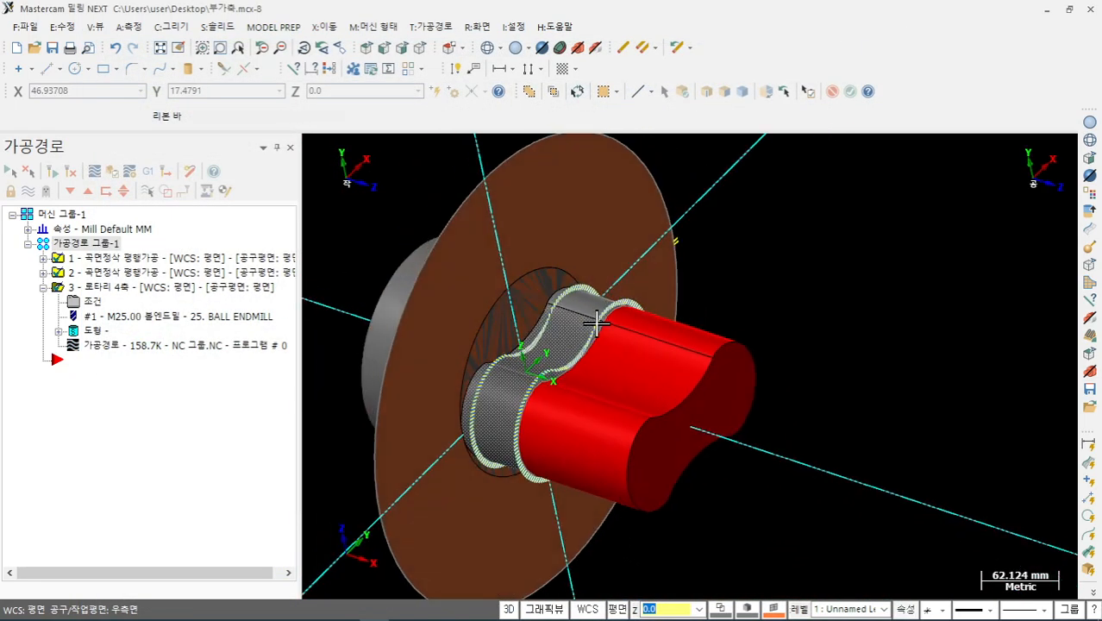
click(96, 289)
right_drag(119, 392, 119, 392)
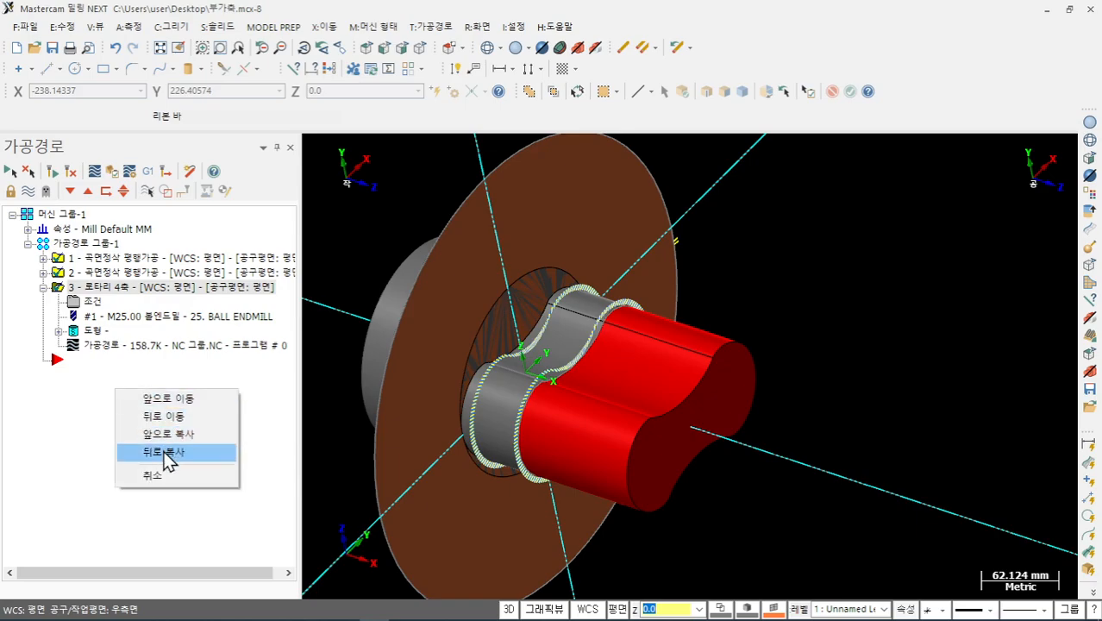
click(150, 452)
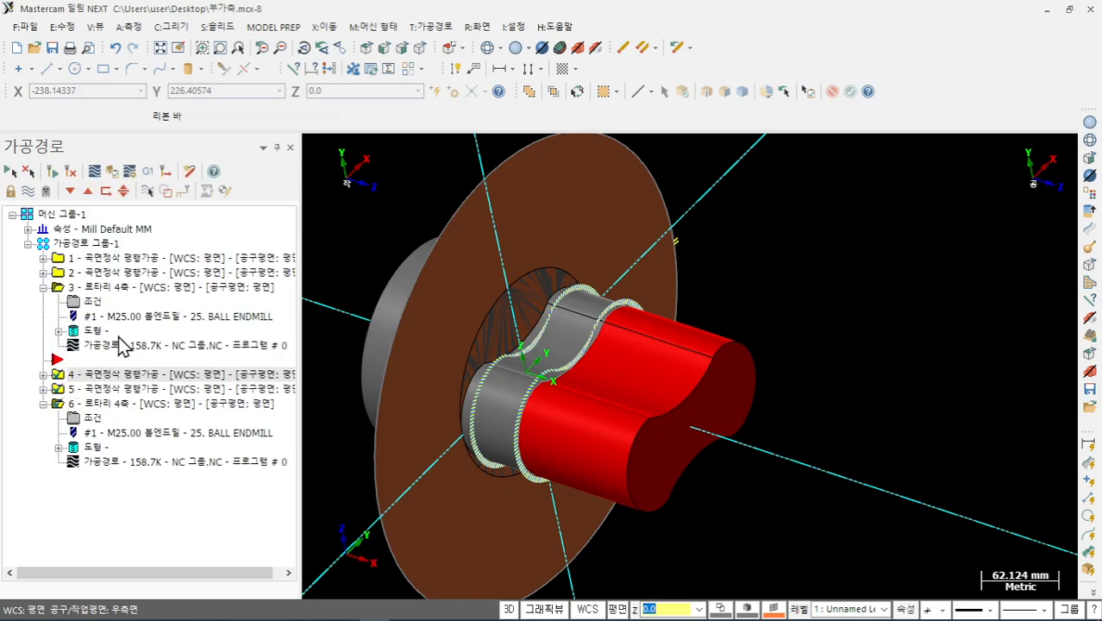
- Delete copied operations 5 and 4, confirming each deletion
click(120, 386)
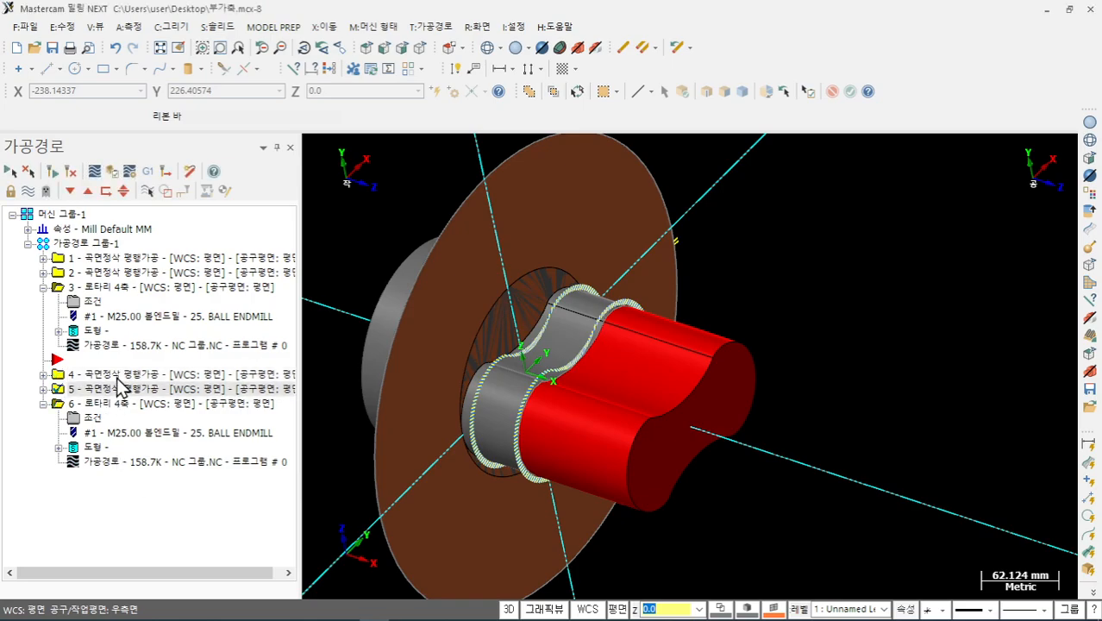
key(Delete)
click(626, 359)
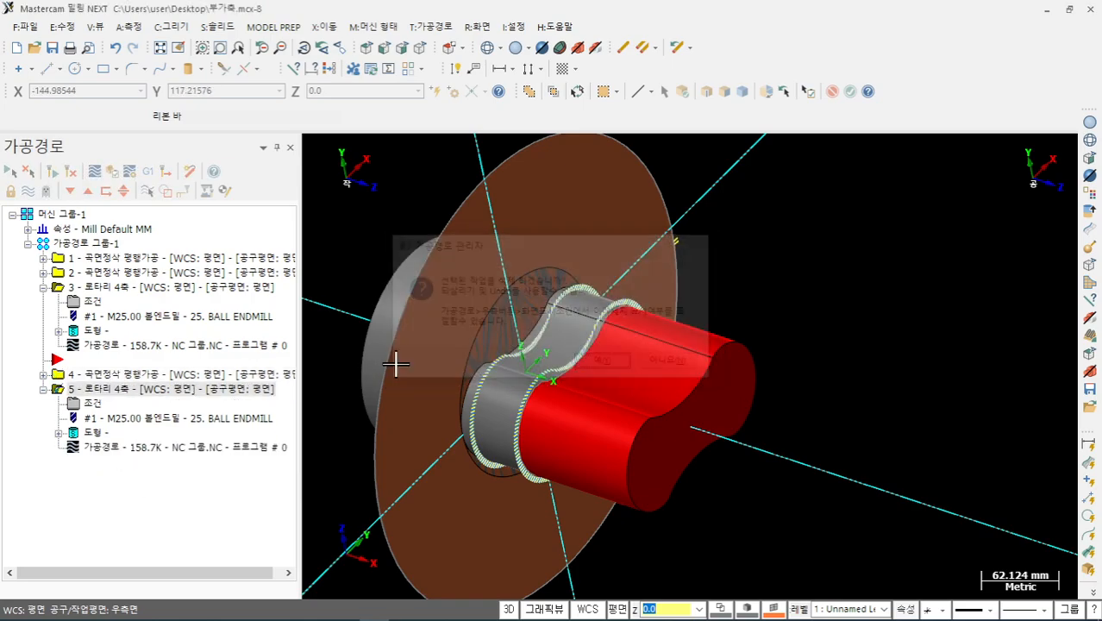
click(142, 377)
key(Delete)
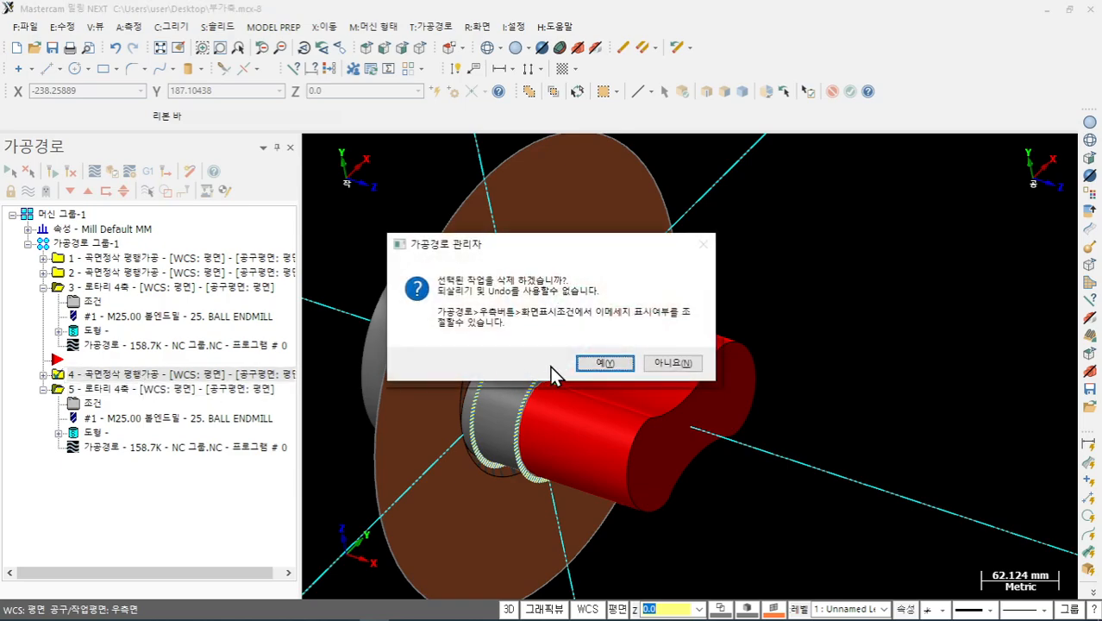
click(603, 362)
click(89, 390)
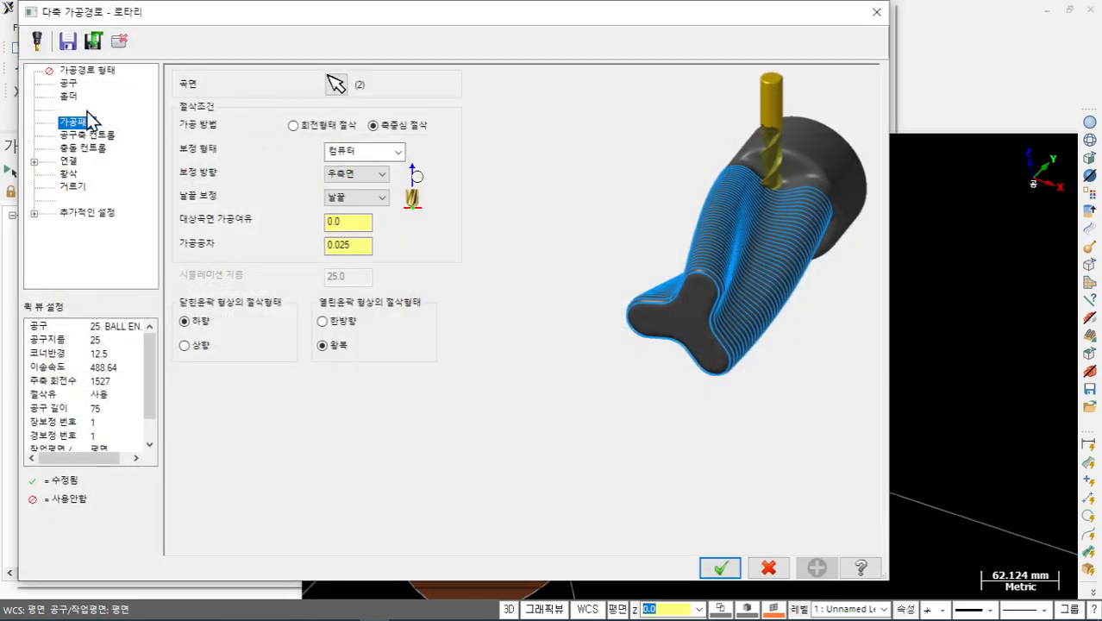
- Replace the 20. FLAT ENDMILL with library tool 470, the 10. FLAT ENDMILL, found using a flat-endmill filter
click(67, 84)
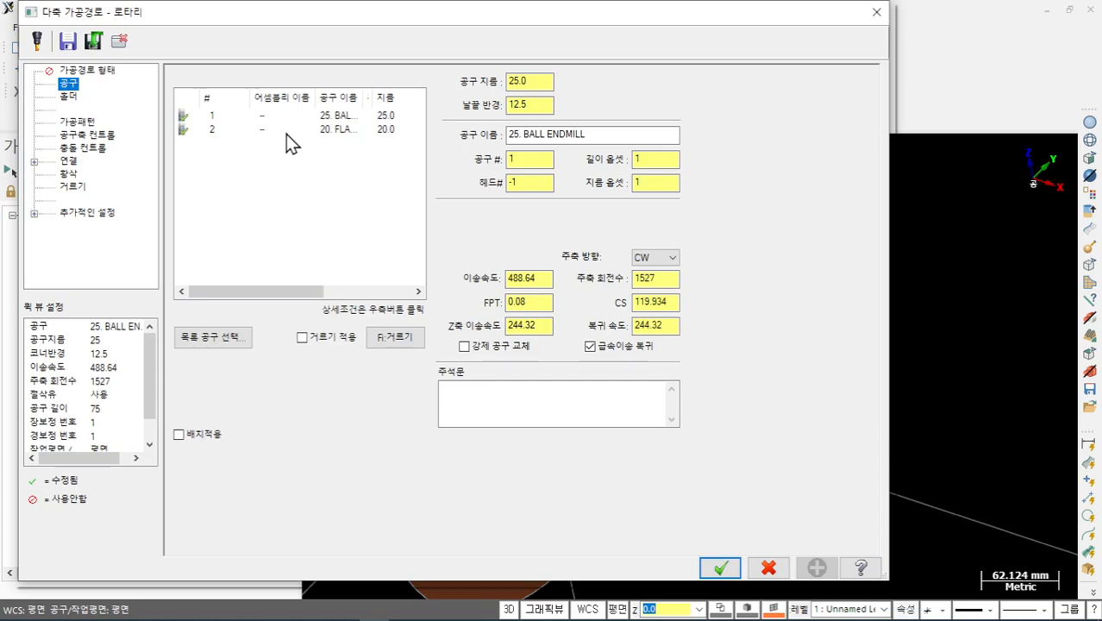
click(287, 131)
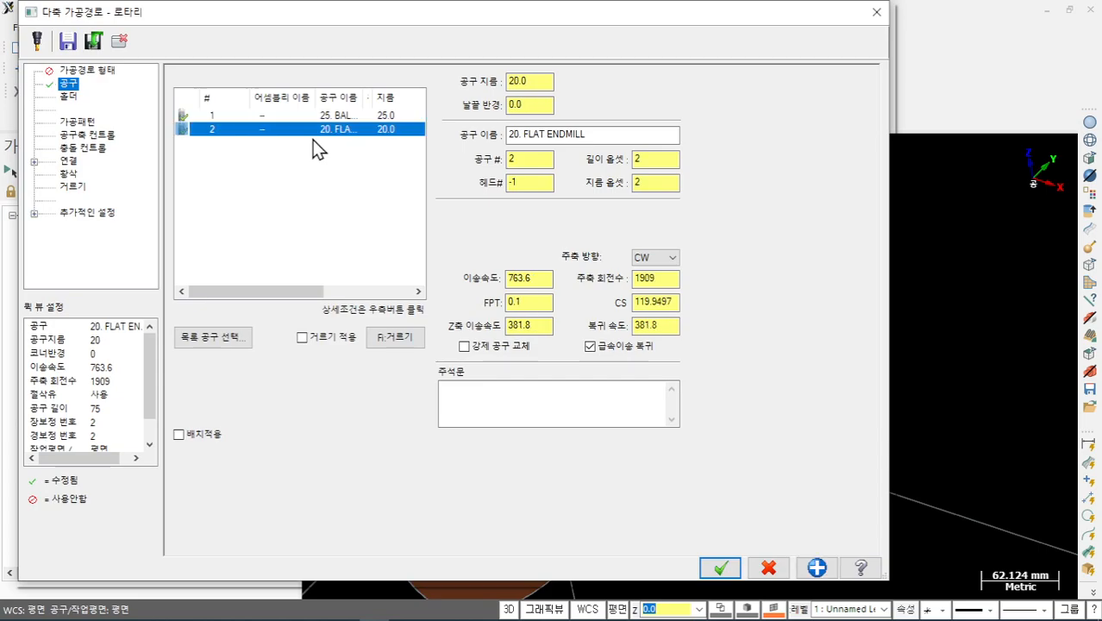
click(241, 340)
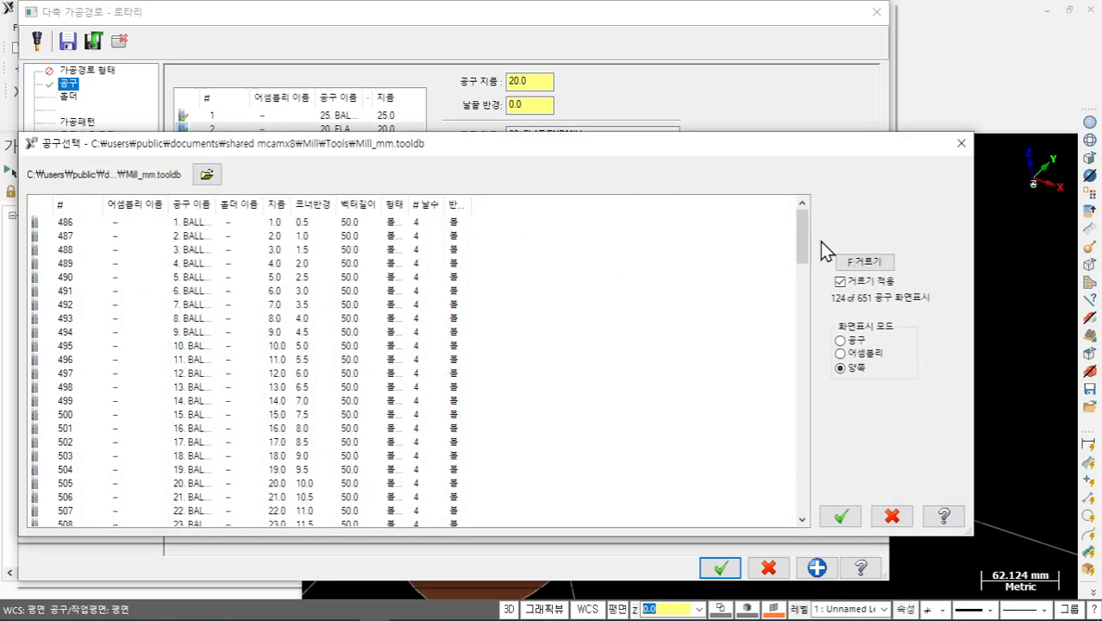
click(866, 262)
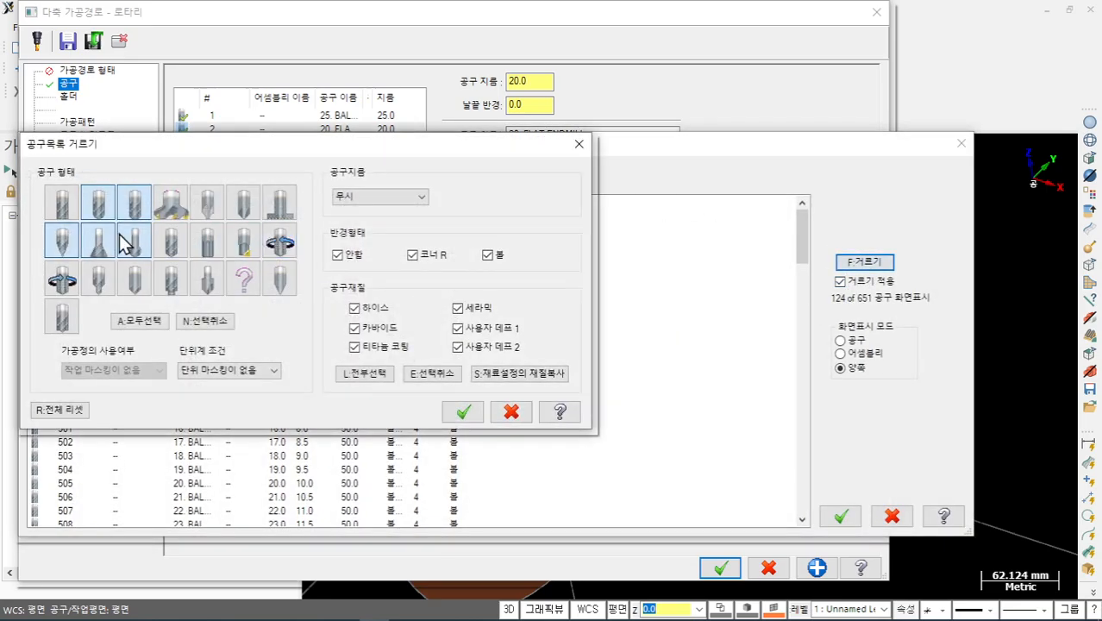
click(127, 203)
click(93, 204)
click(69, 203)
click(463, 413)
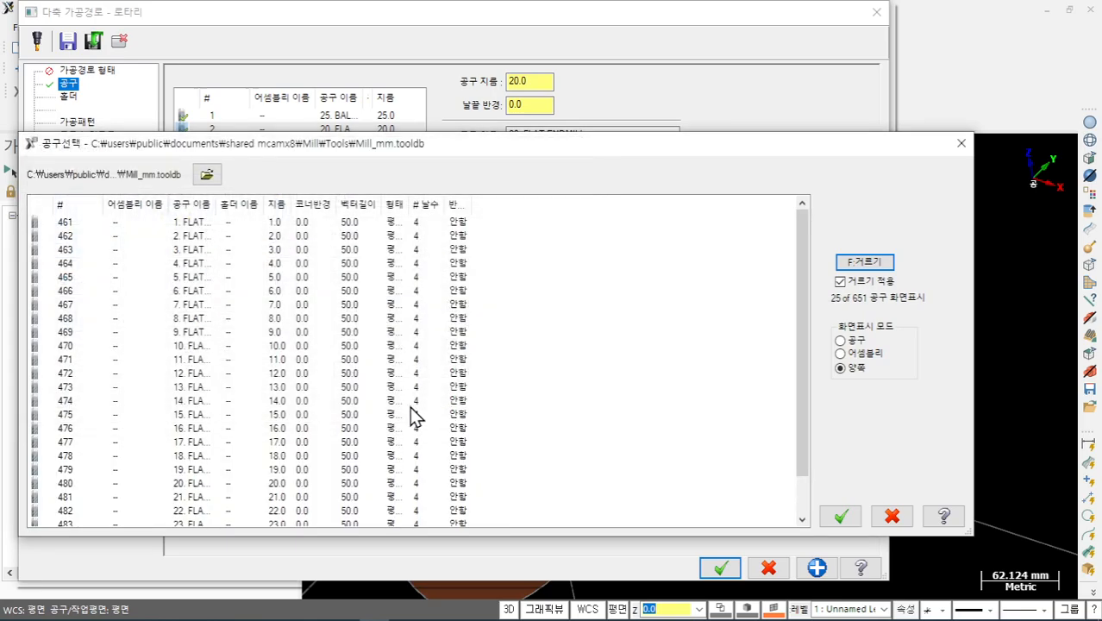
double_click(194, 345)
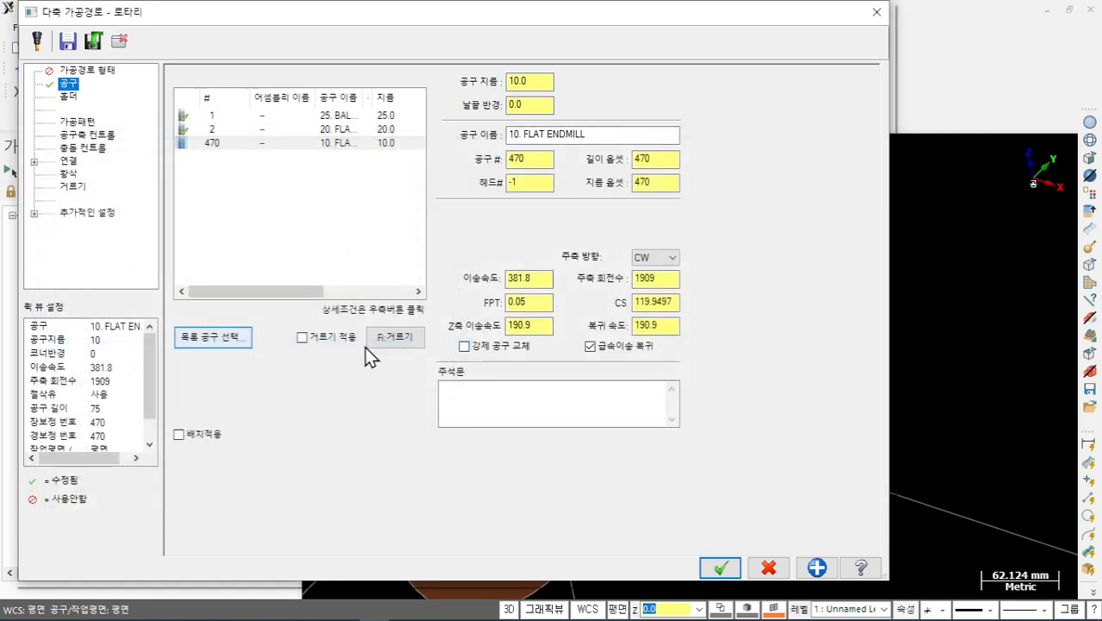
click(78, 123)
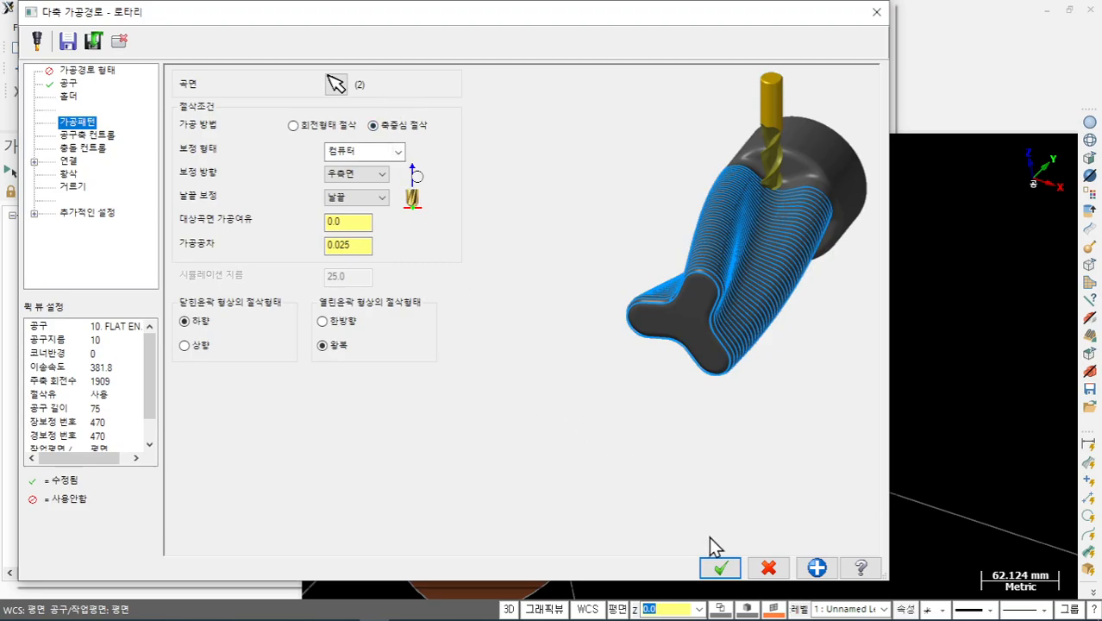
click(719, 567)
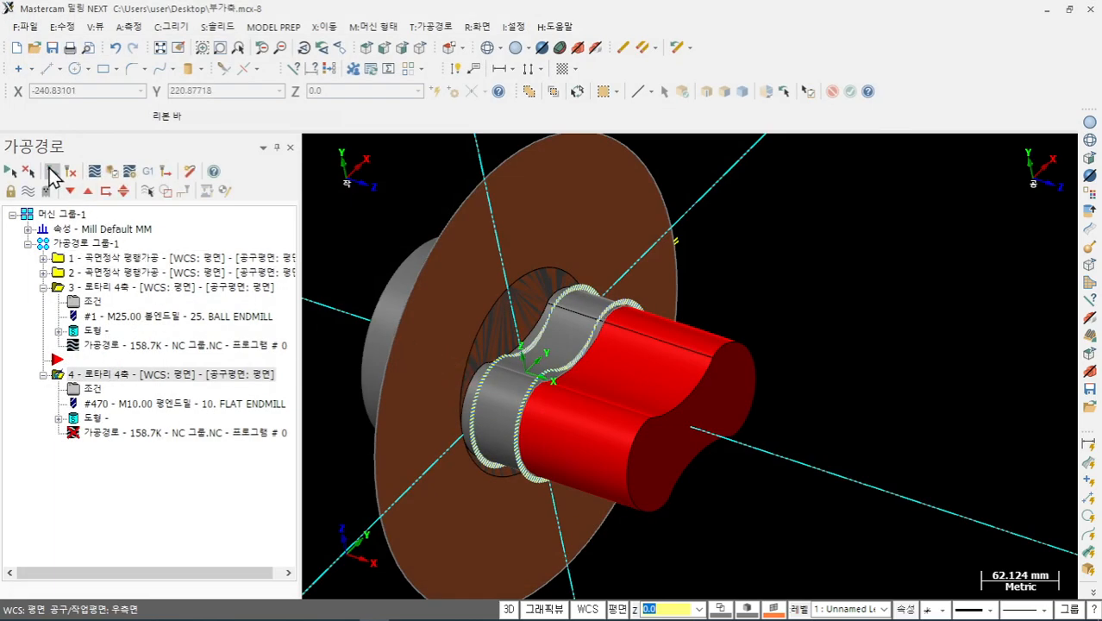
- Regenerate the flat-endmill rotary toolpath (127.5K) and backplot operation 4 to the end
click(50, 171)
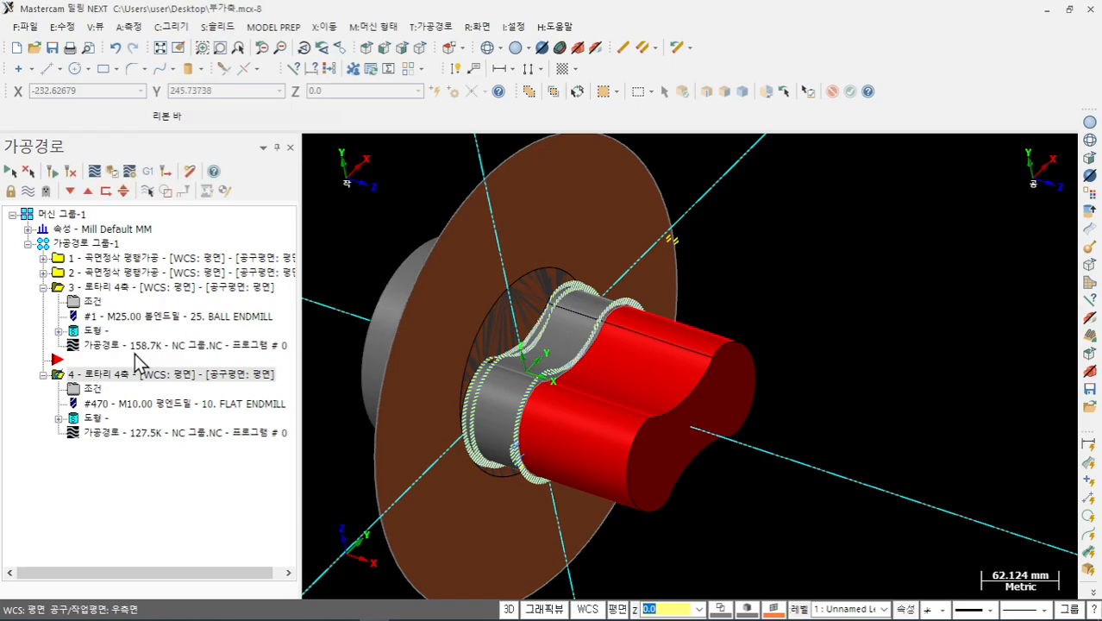
click(99, 434)
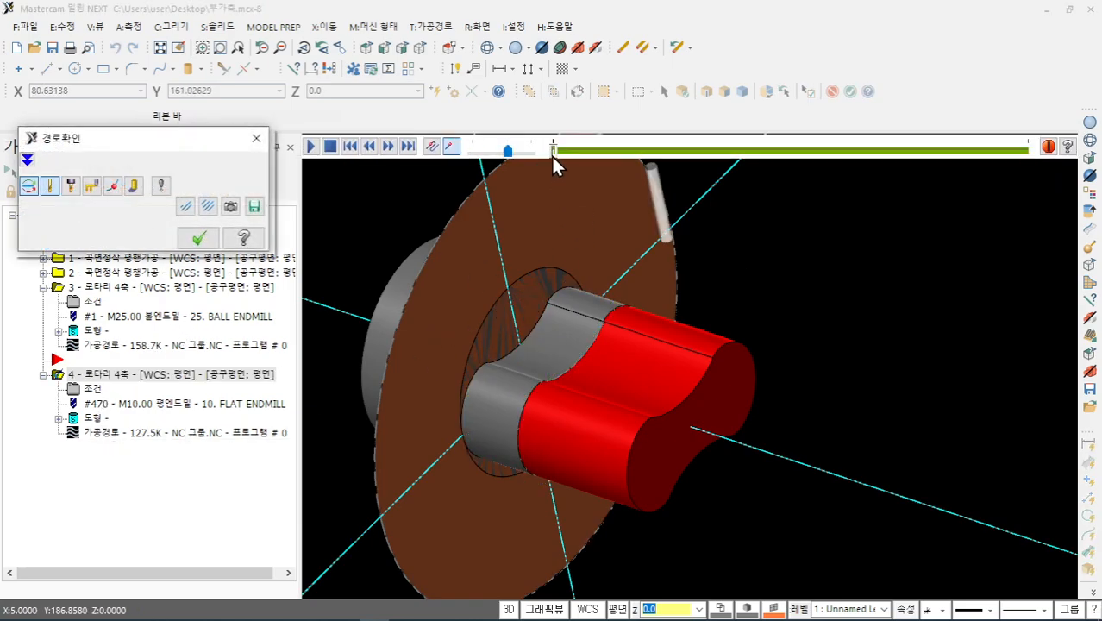
mouse_move(555, 149)
mouse_down()
mouse_move(620, 153)
mouse_move(895, 229)
mouse_up()
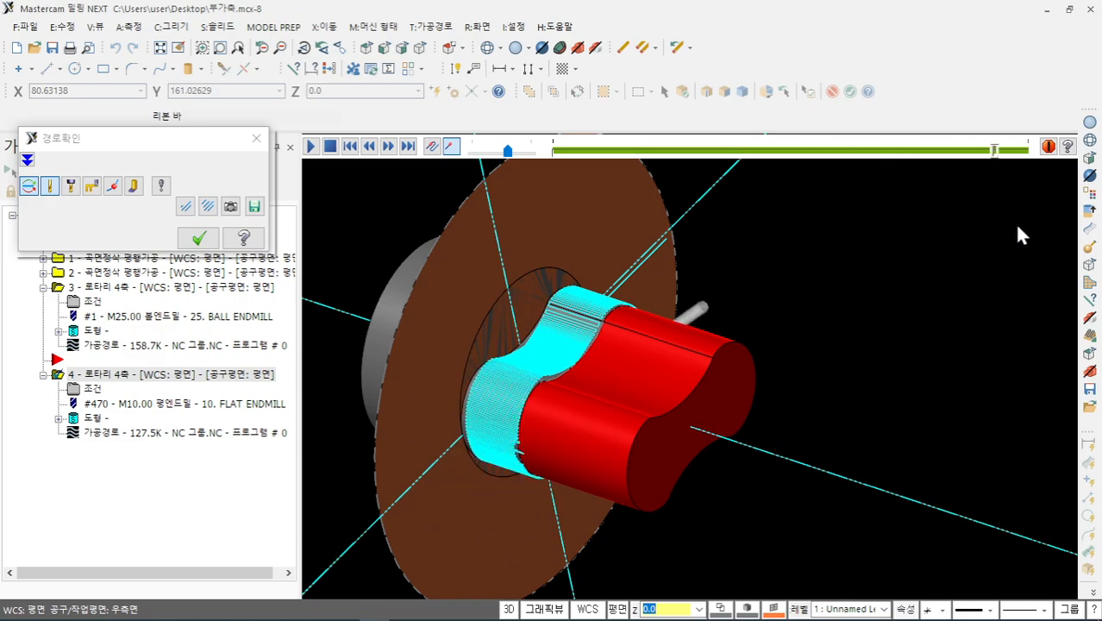
drag(1017, 235, 1059, 220)
scroll(565, 327, up, 5)
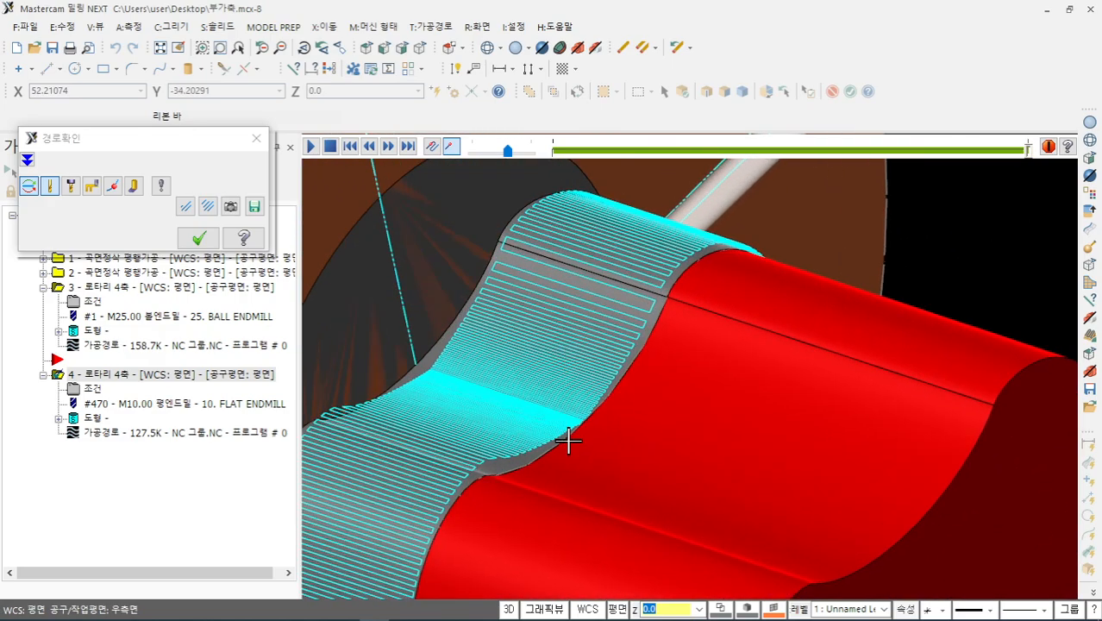
click(569, 420)
- Switch to the Right view, zoom in and step the cutter along the path, then close the backplot
middle_drag(598, 400, 666, 288)
right_click(667, 287)
click(707, 437)
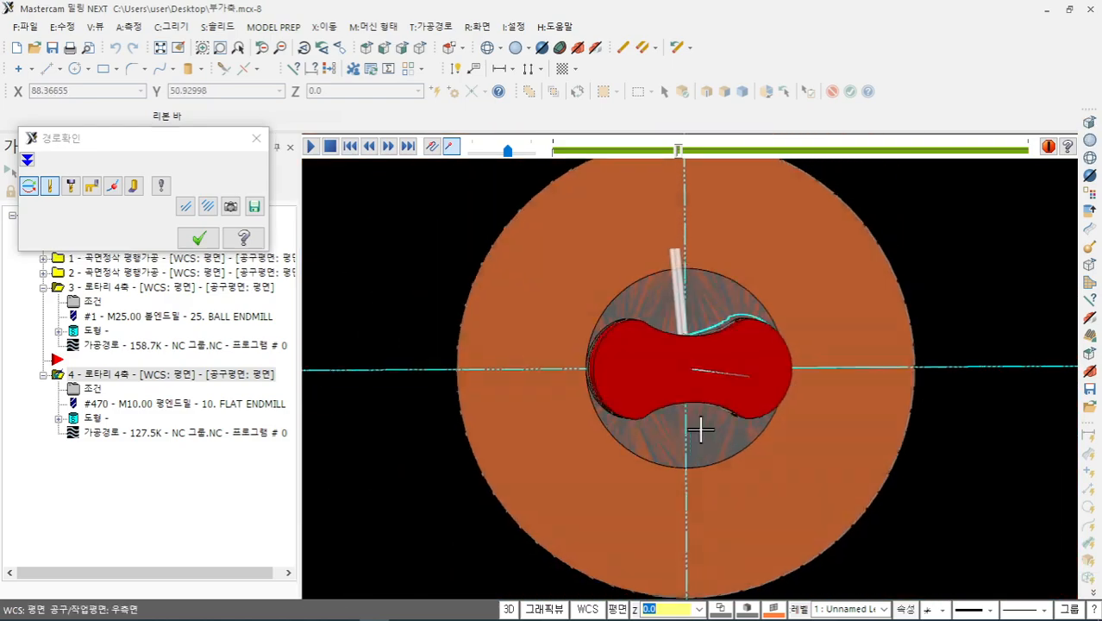
scroll(659, 331, up, 5)
scroll(681, 379, up, 2)
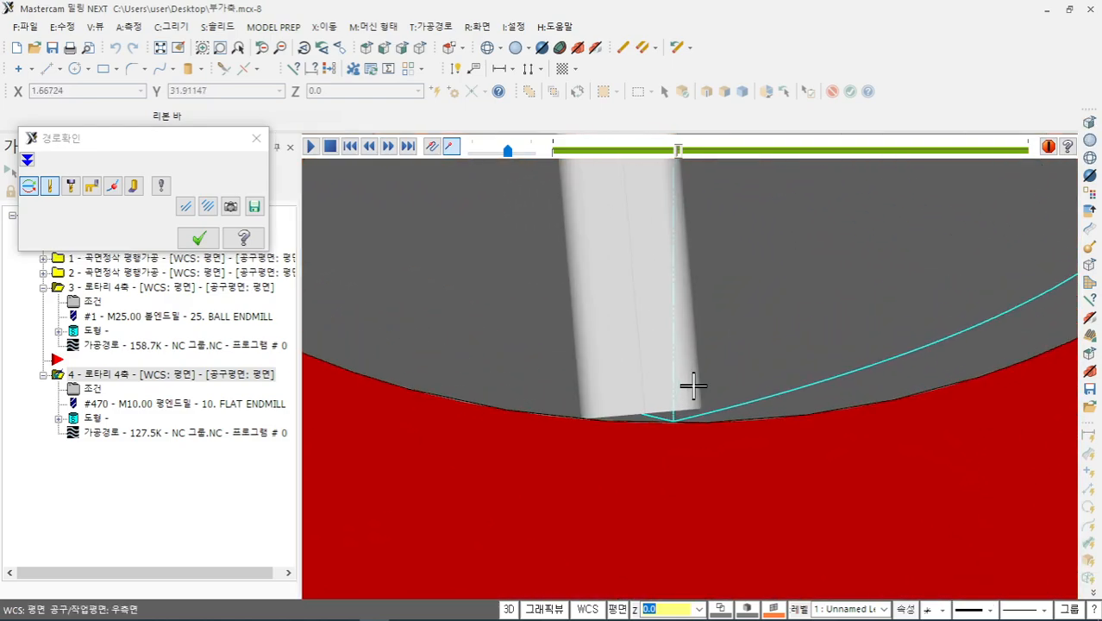
drag(679, 149, 672, 173)
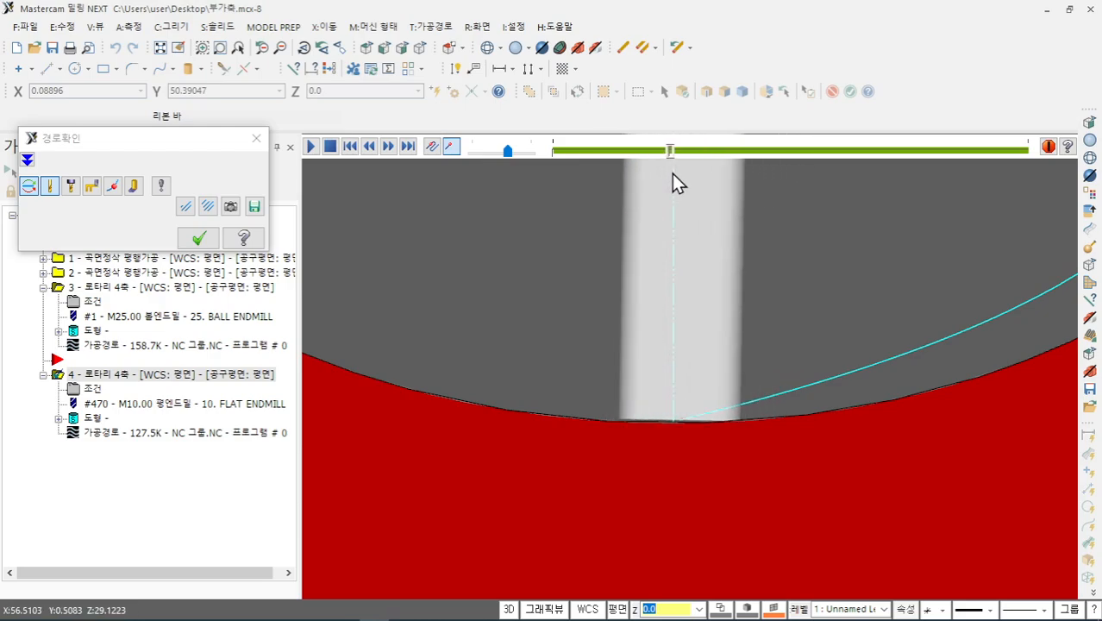
drag(672, 173, 673, 173)
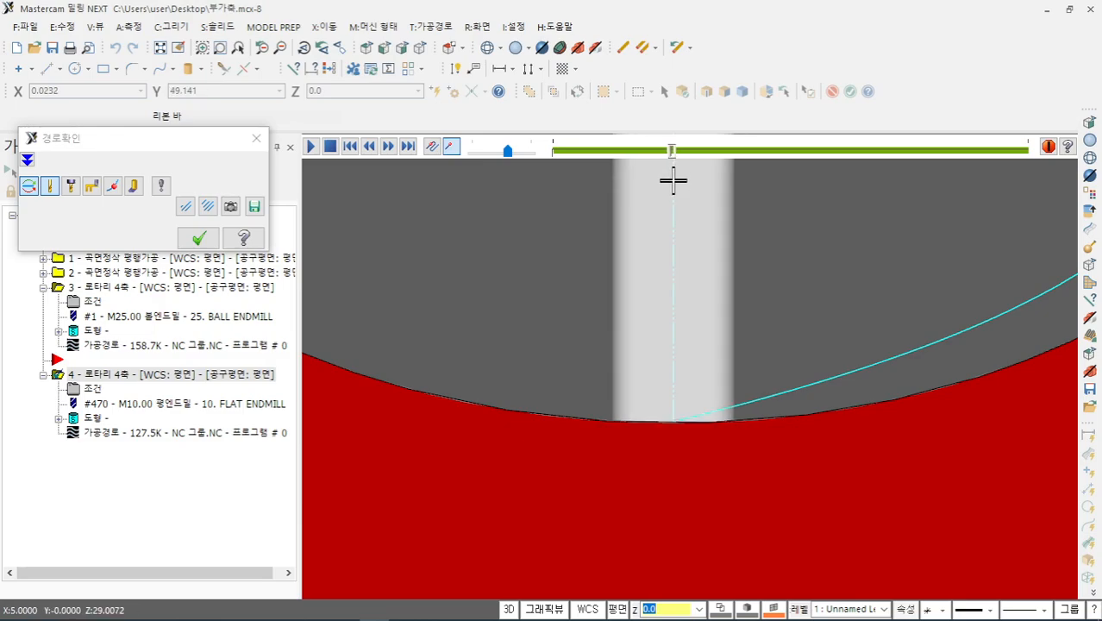
scroll(688, 455, up, 2)
scroll(689, 386, up, 1)
scroll(602, 345, down, 5)
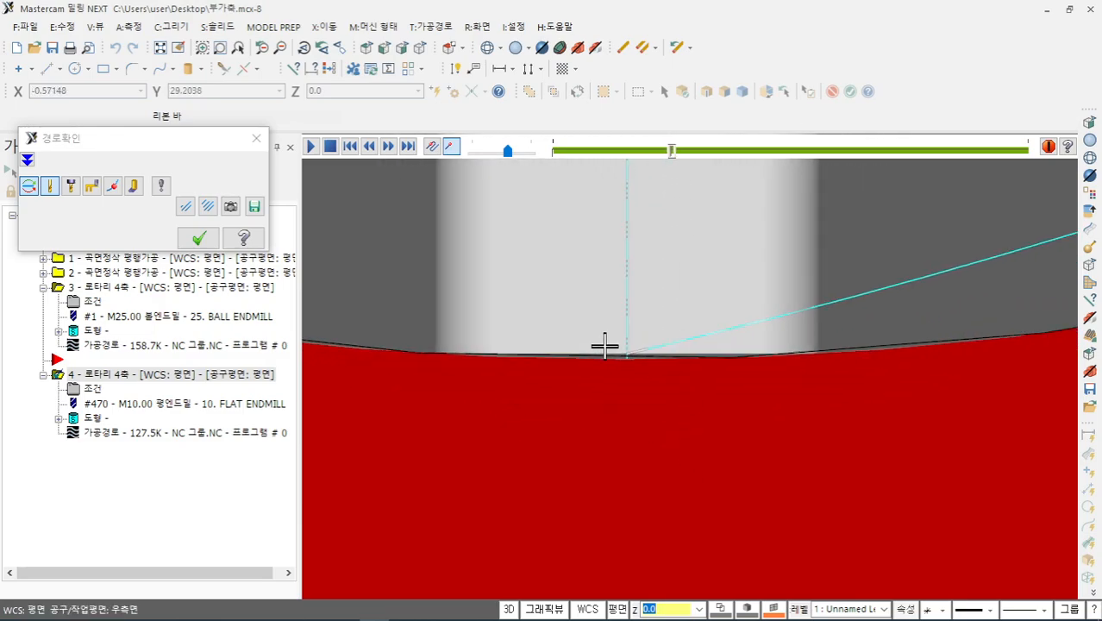
scroll(551, 336, down, 6)
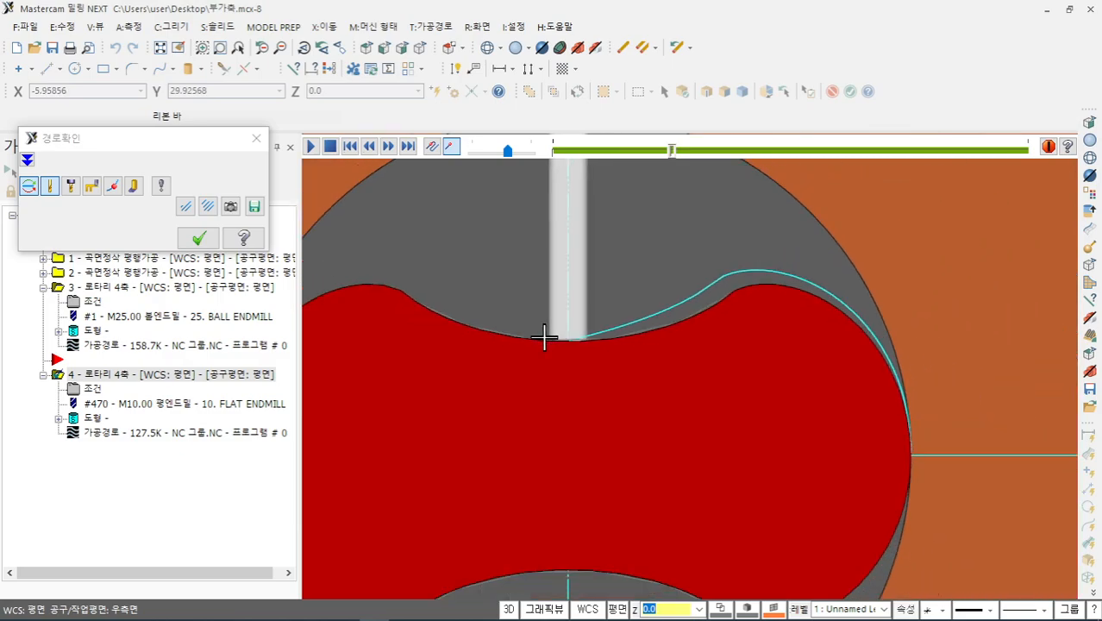
middle_drag(541, 332, 343, 255)
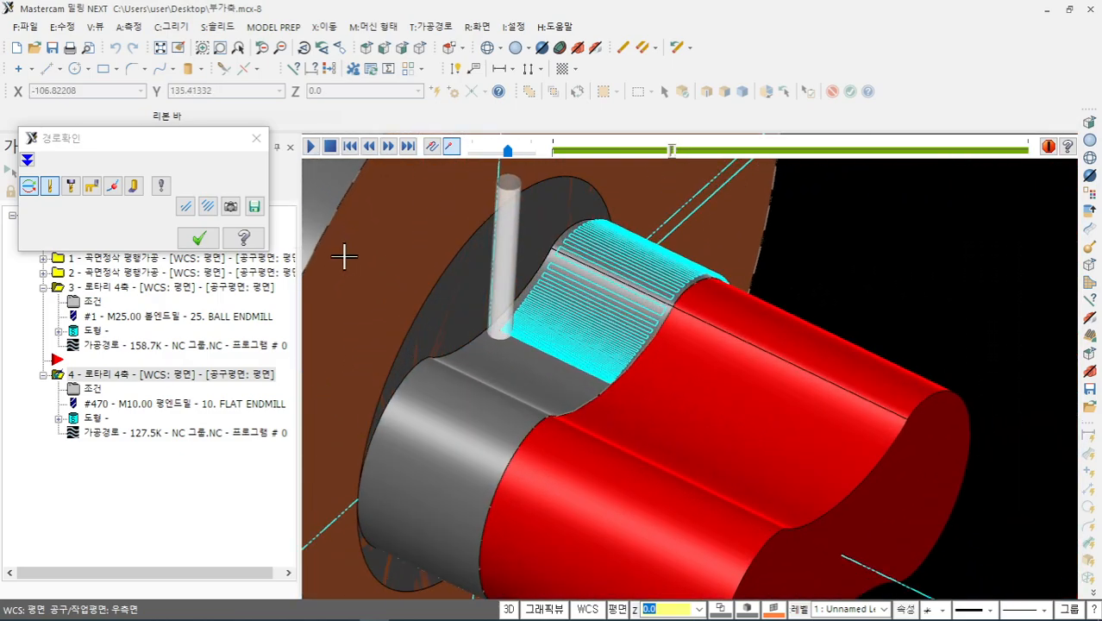
click(197, 239)
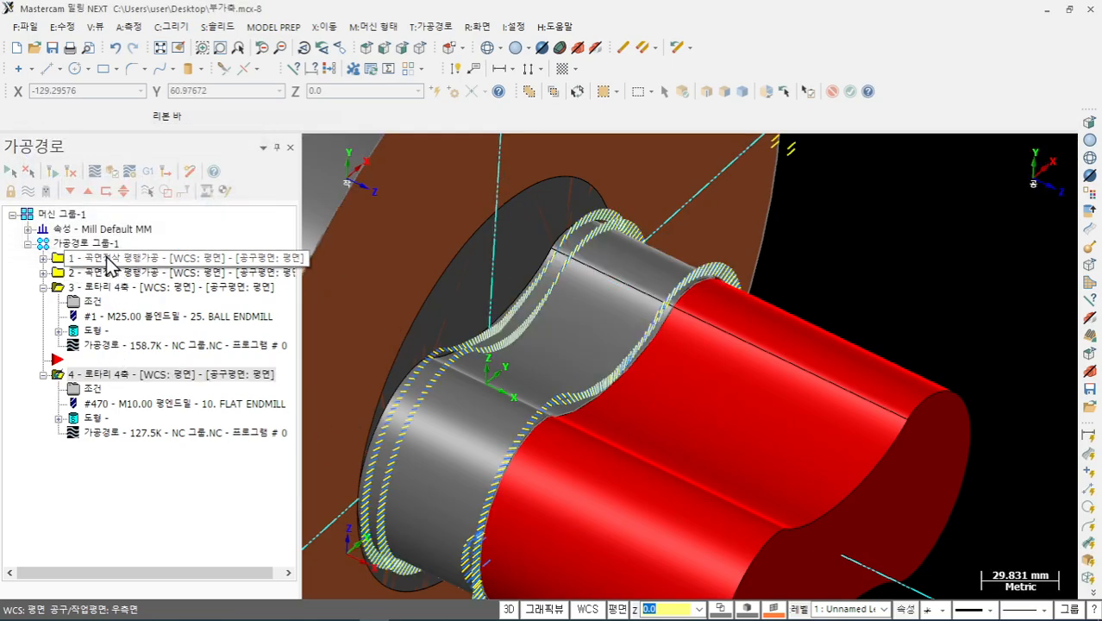
- Verify operation 4 in Mastercam Simulator and rotate the view so the cut ribs stand vertical
click(113, 170)
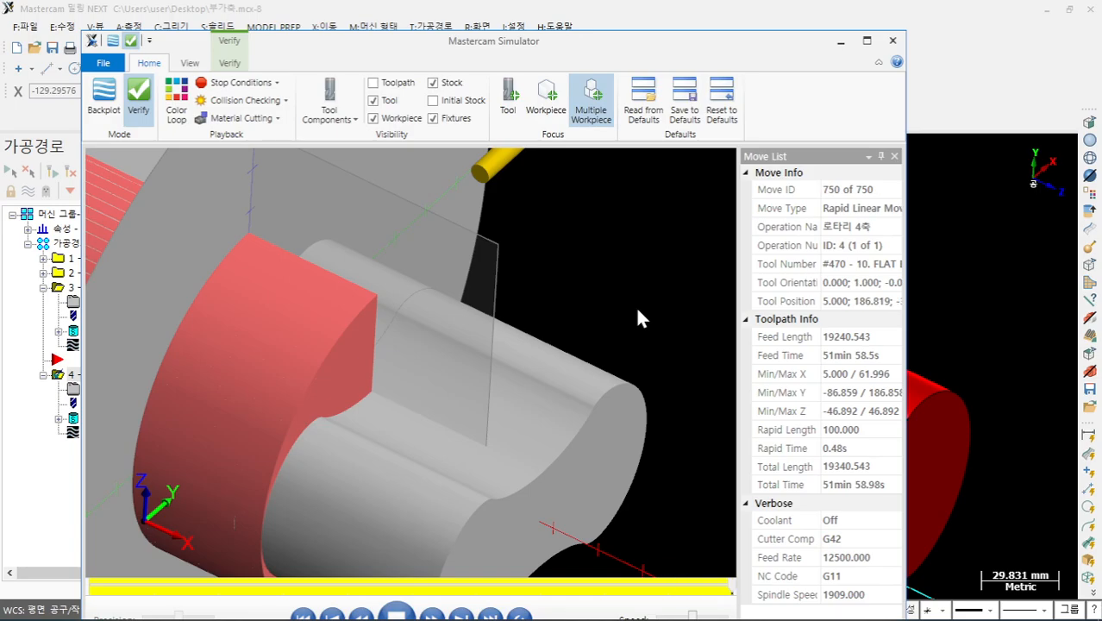
drag(602, 319, 353, 348)
scroll(354, 348, up, 10)
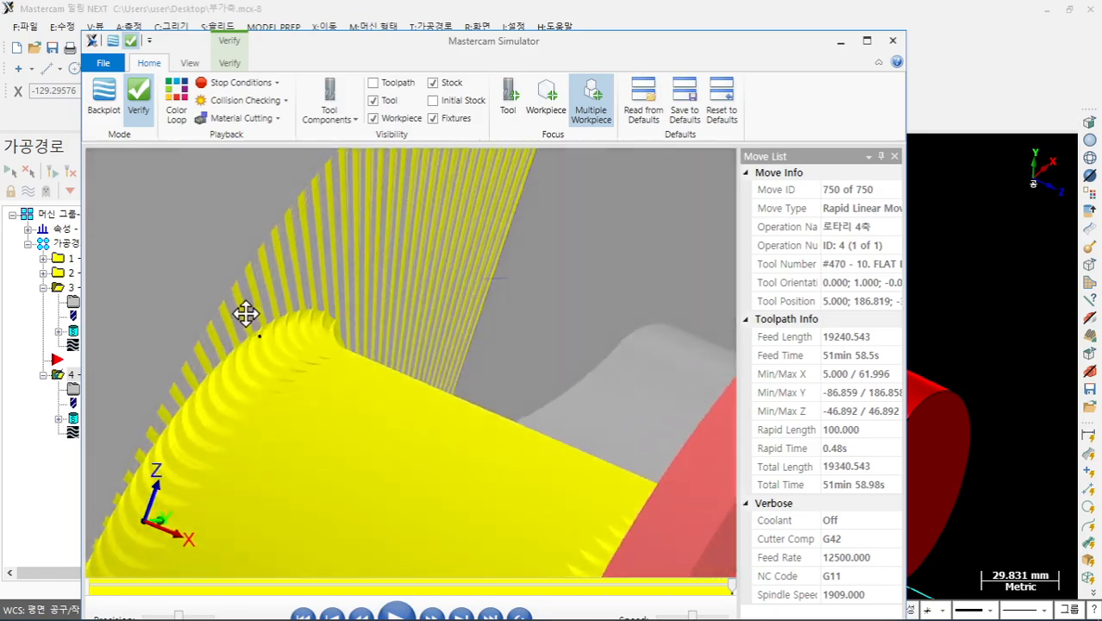
drag(246, 314, 529, 409)
scroll(435, 412, up, 3)
mouse_move(435, 412)
mouse_down()
mouse_move(388, 369)
mouse_move(420, 423)
mouse_move(386, 414)
mouse_move(483, 399)
mouse_move(459, 434)
mouse_move(504, 421)
mouse_move(439, 412)
mouse_up()
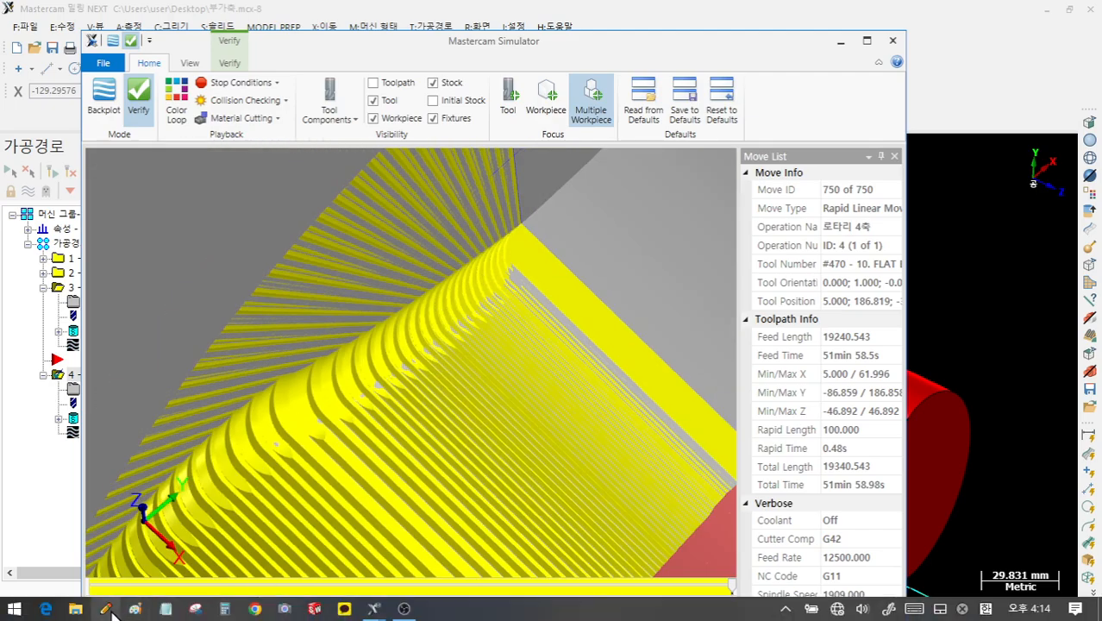
- Circle the ridged area with an on-screen annotation, clear it, and view the whole part
click(109, 611)
mouse_move(473, 301)
mouse_down()
mouse_move(222, 469)
mouse_move(375, 300)
mouse_up()
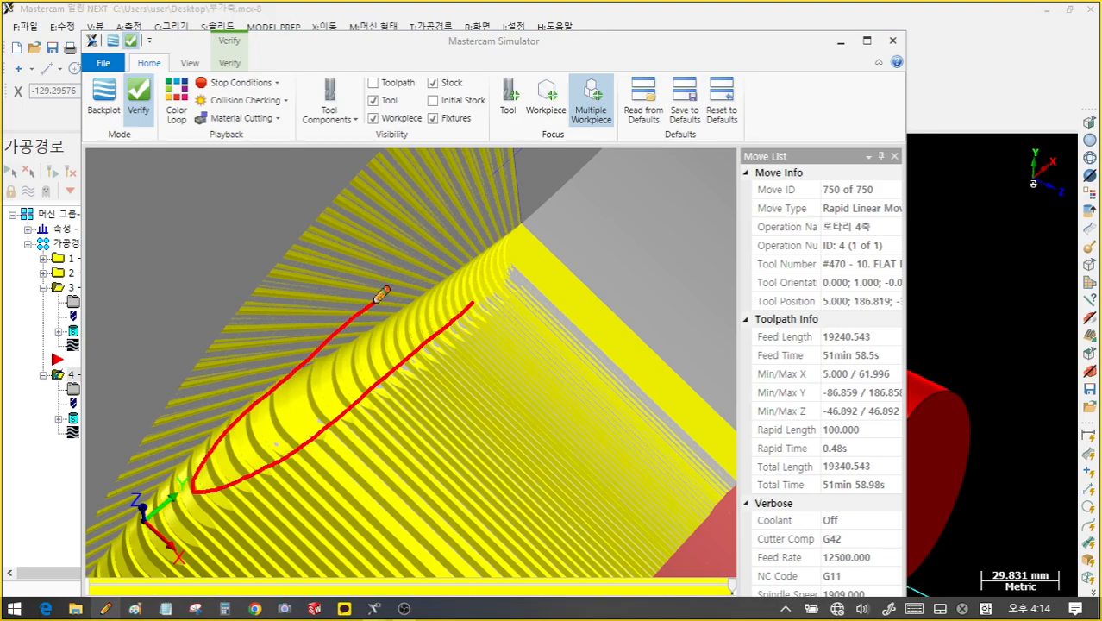
right_click(619, 260)
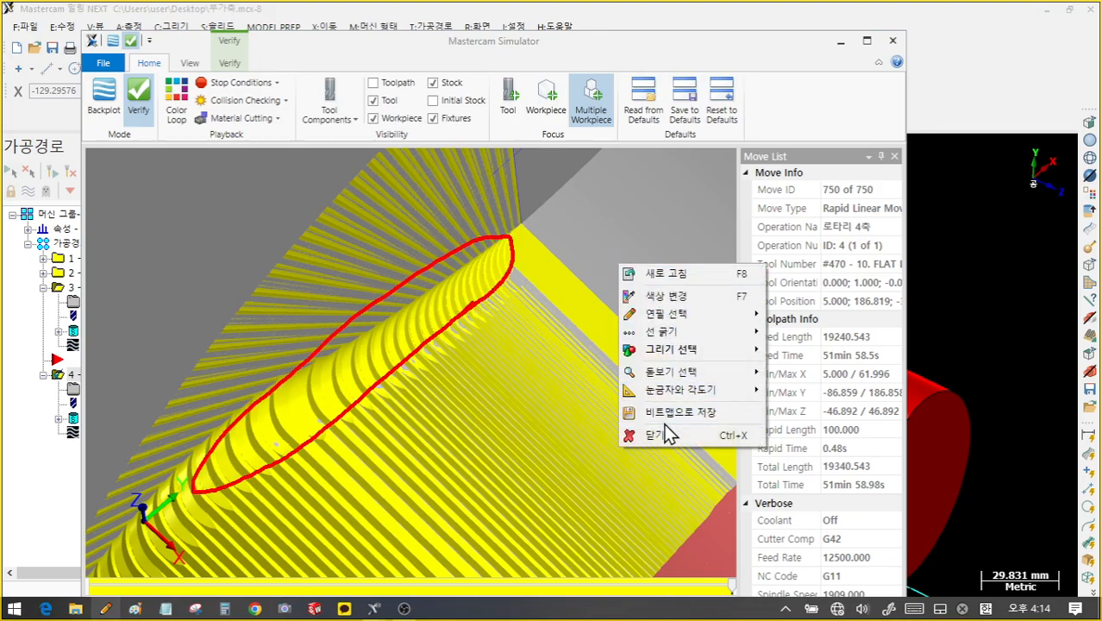
click(665, 437)
scroll(481, 338, down, 5)
middle_drag(480, 341, 491, 311)
scroll(434, 313, down, 5)
scroll(491, 310, up, 5)
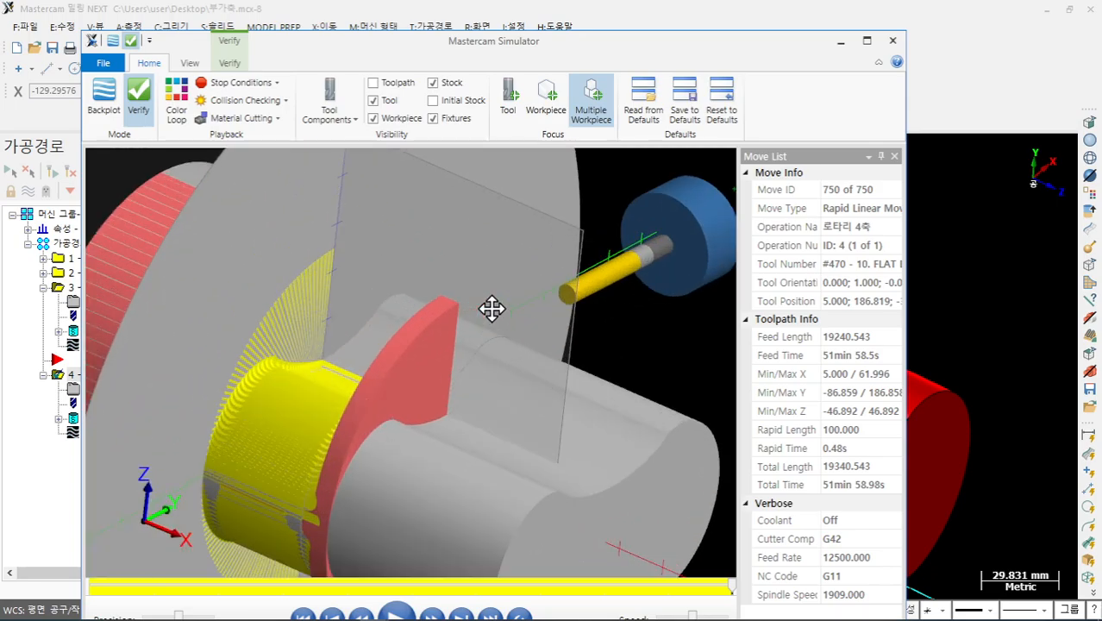